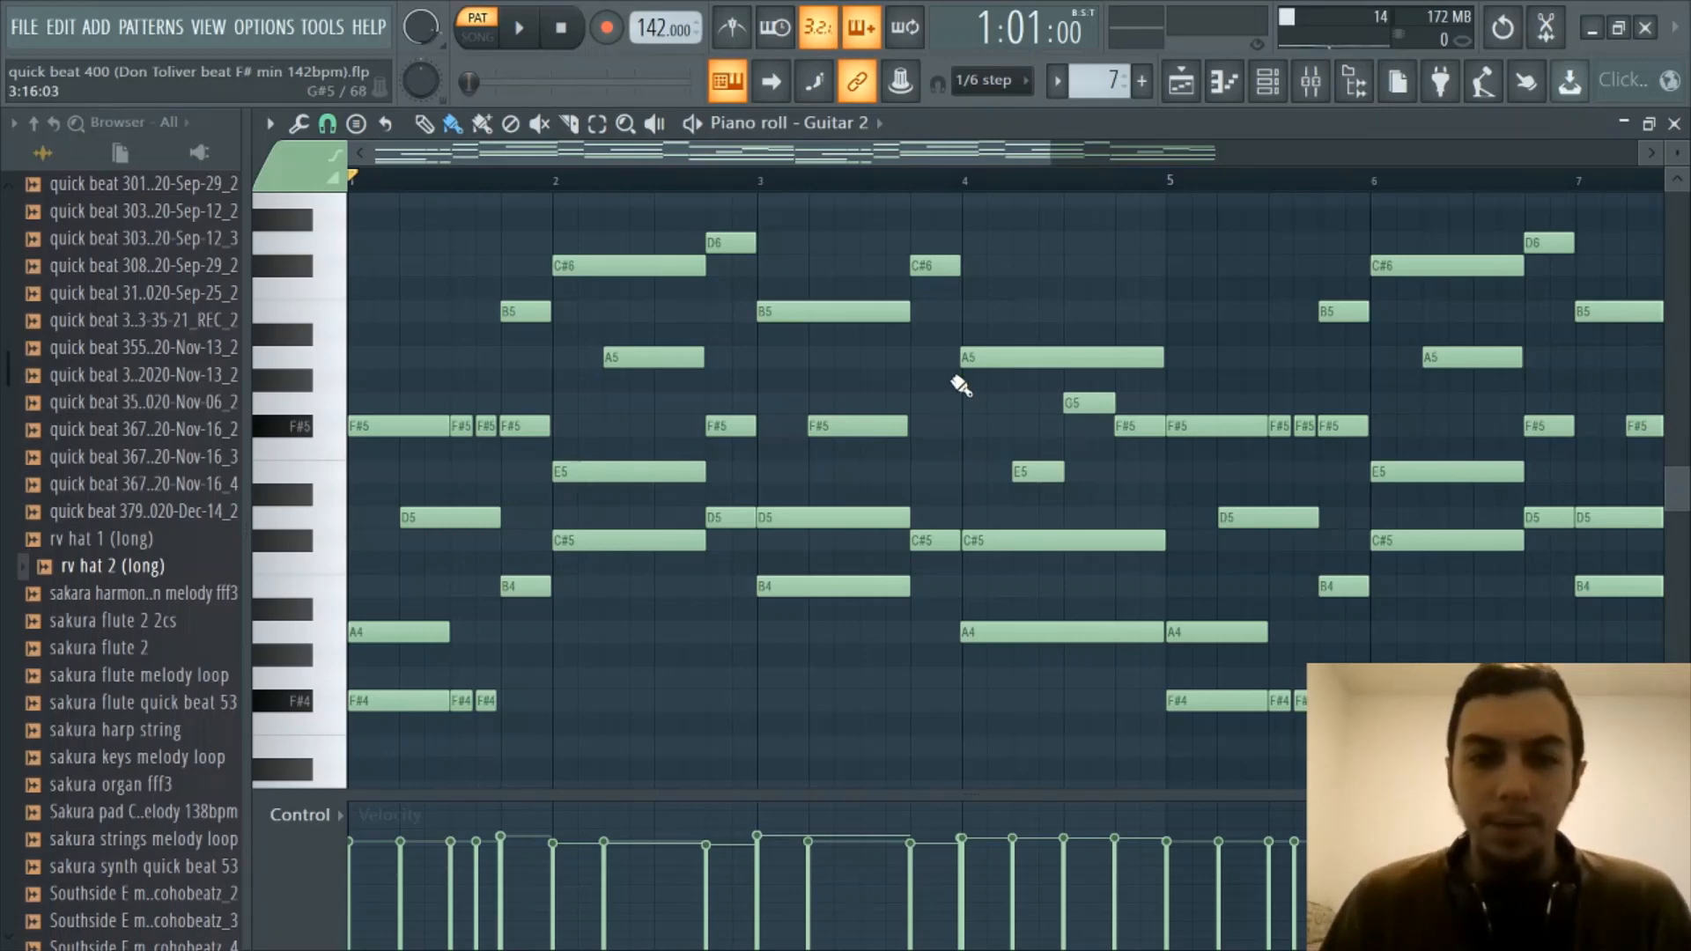
Select the Bass 8 pattern in the playlist and show its Bass 8 notes in the piano roll
{"action": "left_click", "coordinate": [841, 129]}
{"action": "left_click", "coordinate": [842, 129]}
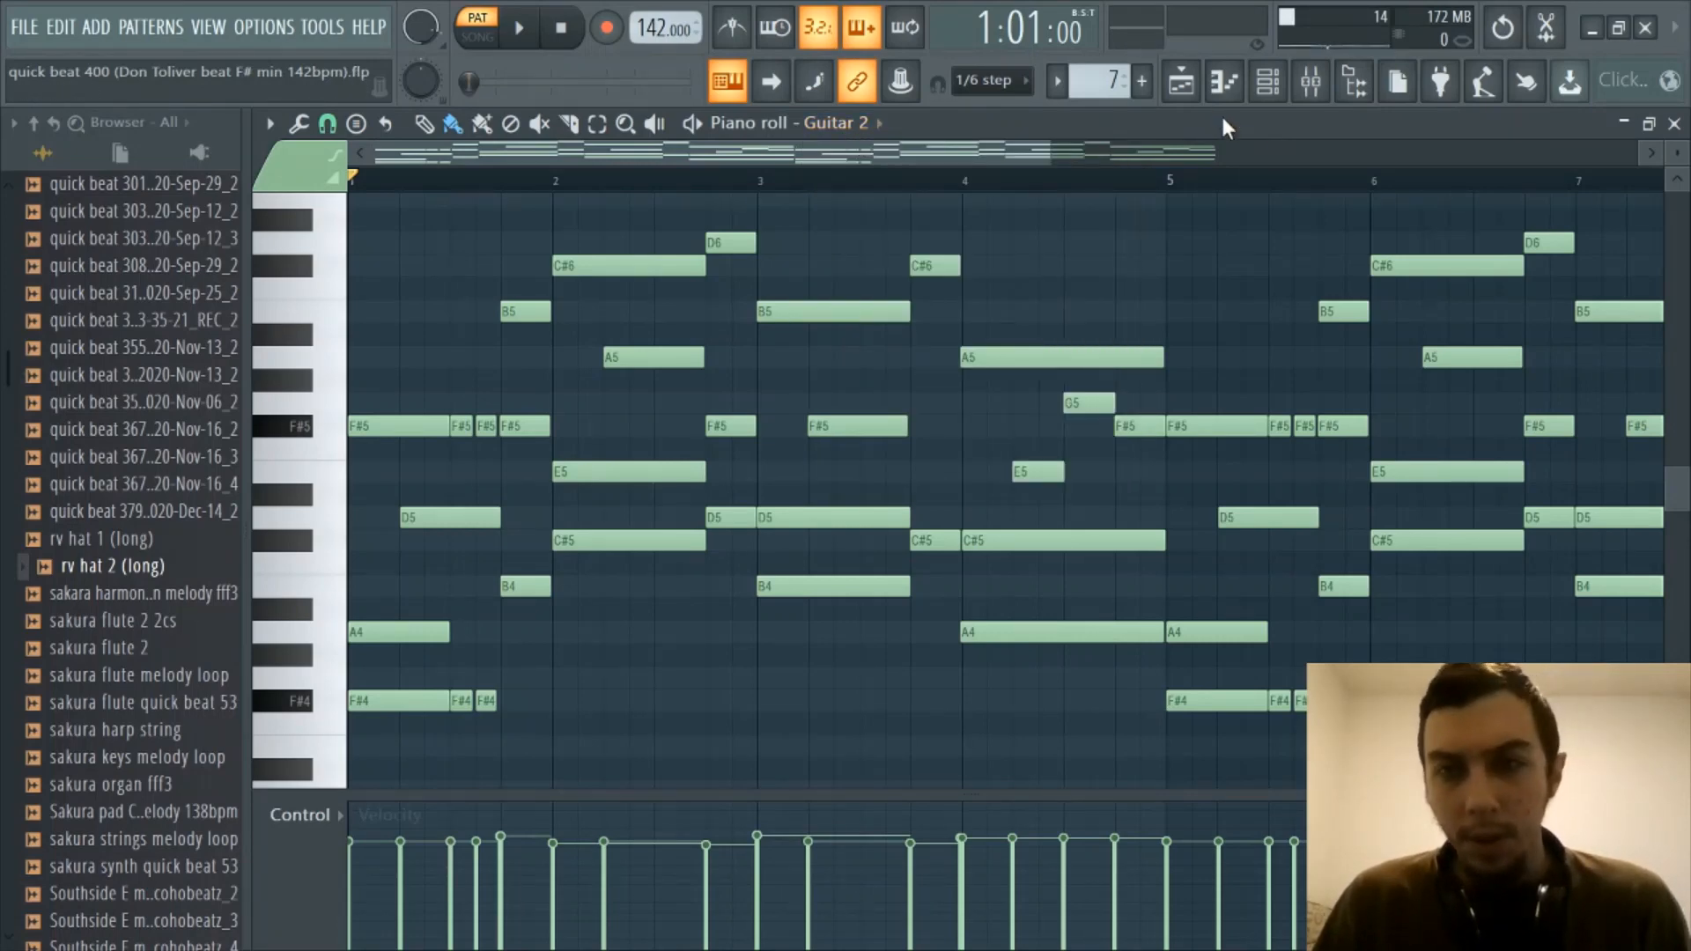
{"action": "left_click", "coordinate": [1181, 82]}
{"action": "left_click", "coordinate": [352, 546]}
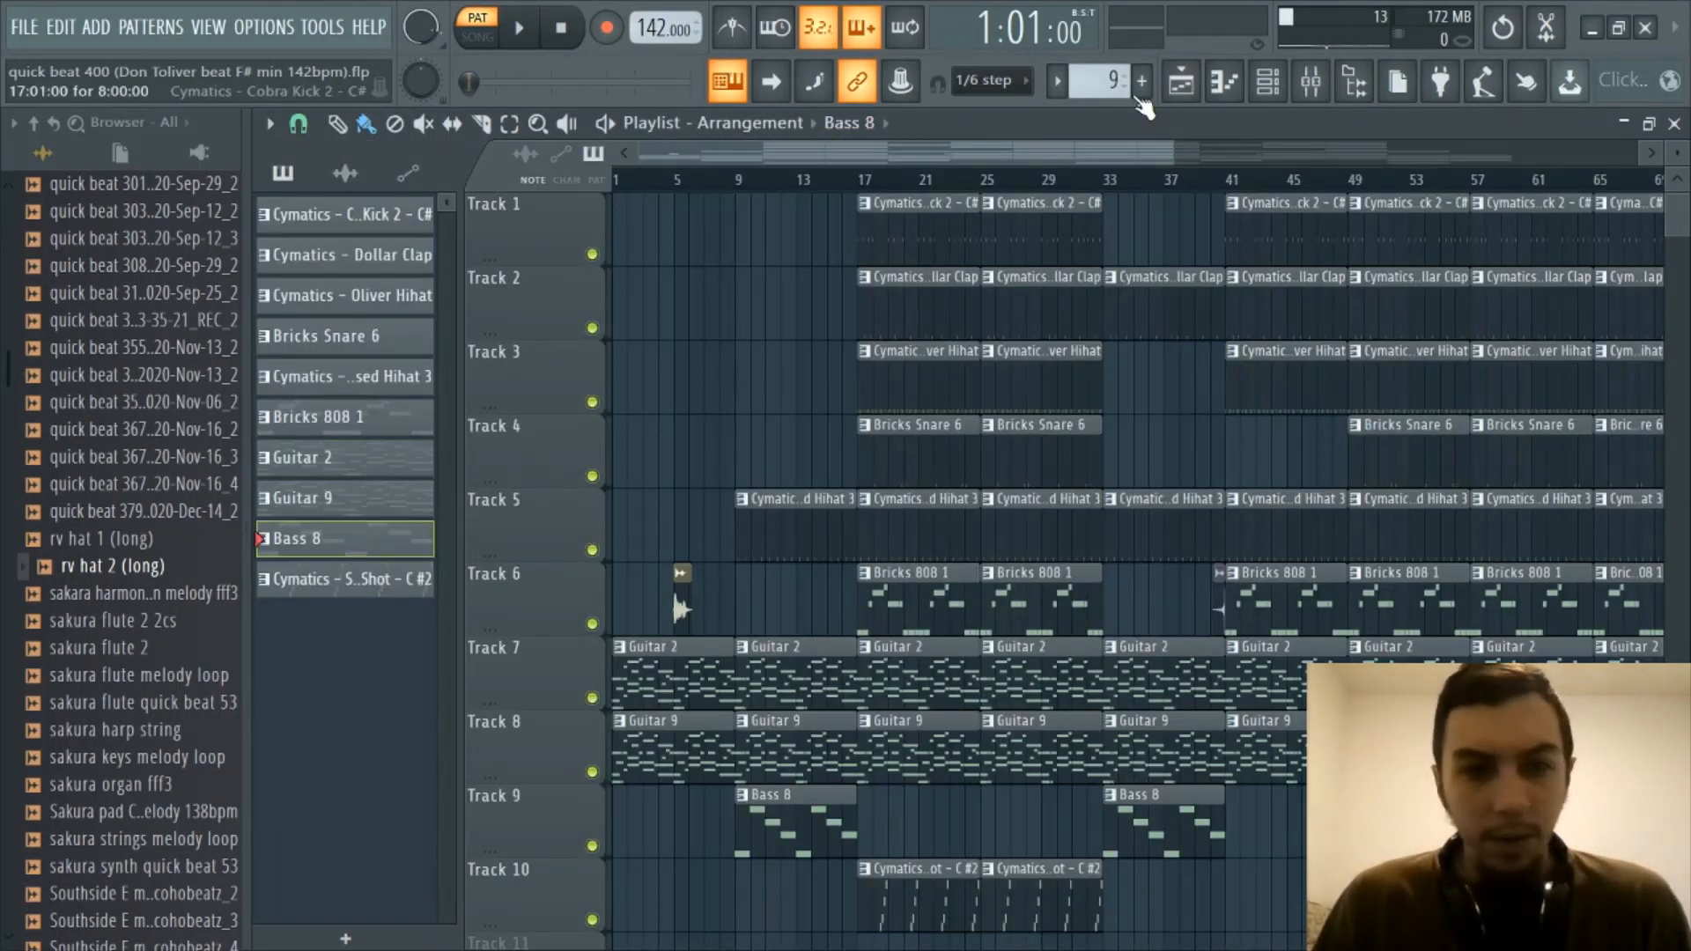
{"action": "left_click", "coordinate": [1223, 83]}
{"action": "left_click", "coordinate": [842, 124]}
{"action": "left_click", "coordinate": [881, 432]}
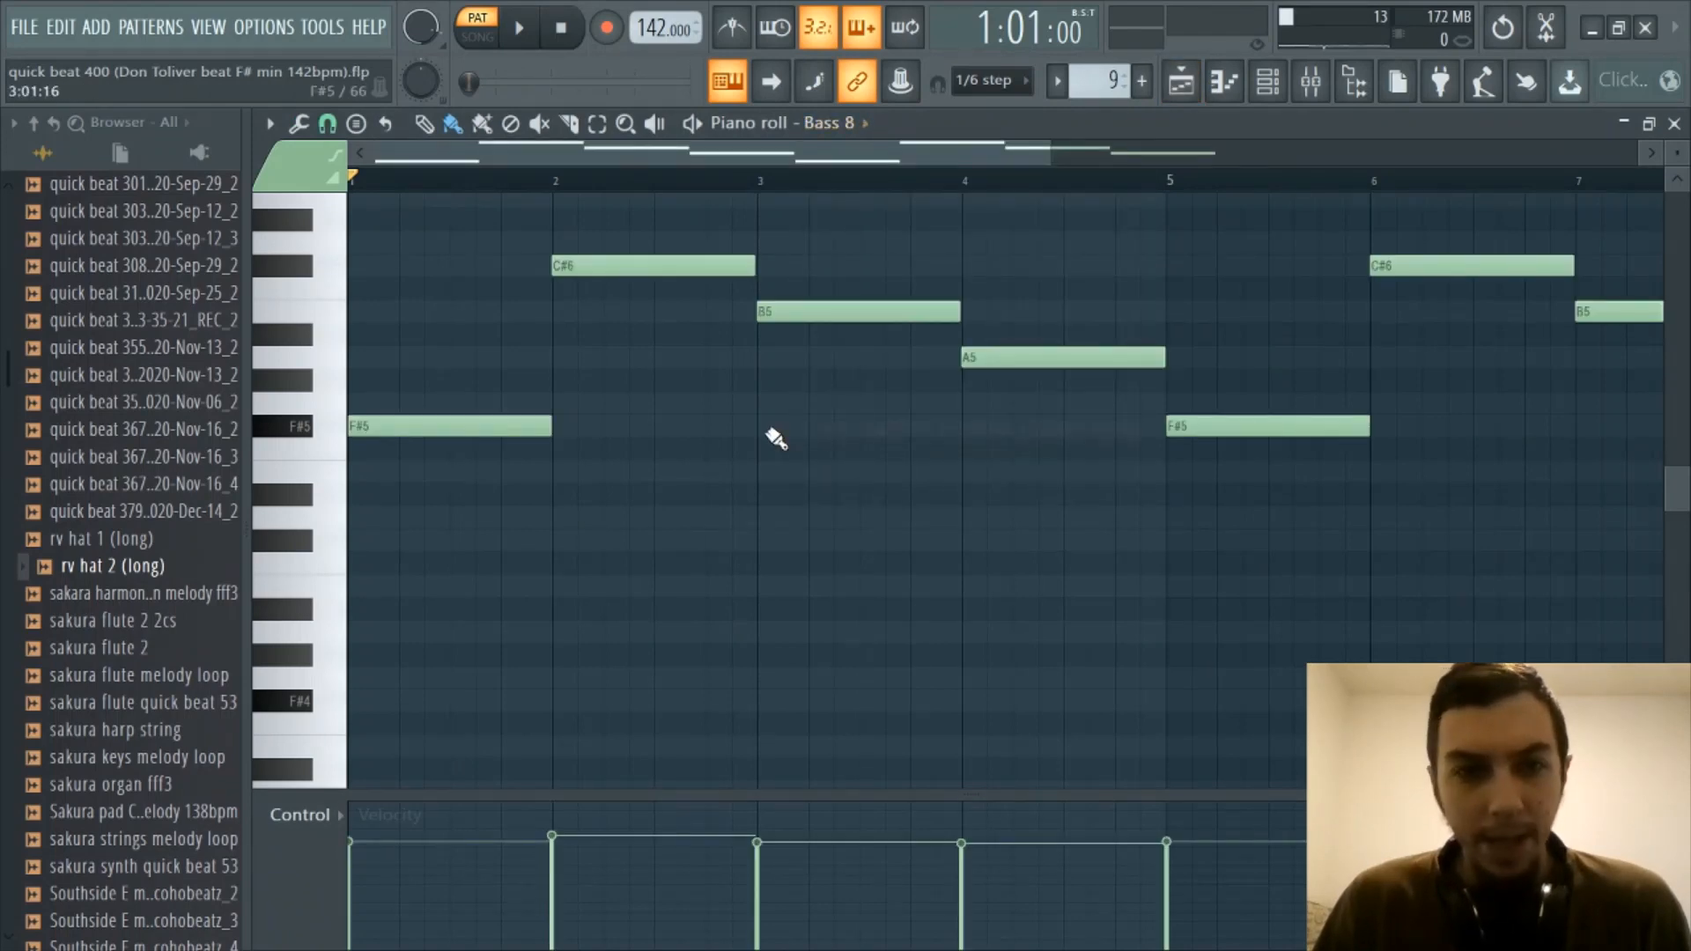
Examine the bar-long notes of the Bass 8 pattern in the piano roll
{"action": "scroll", "coordinate": [732, 160], "scroll_direction": "up", "scroll_amount": 2}
{"action": "scroll", "coordinate": [494, 173], "scroll_direction": "down", "scroll_amount": 3}
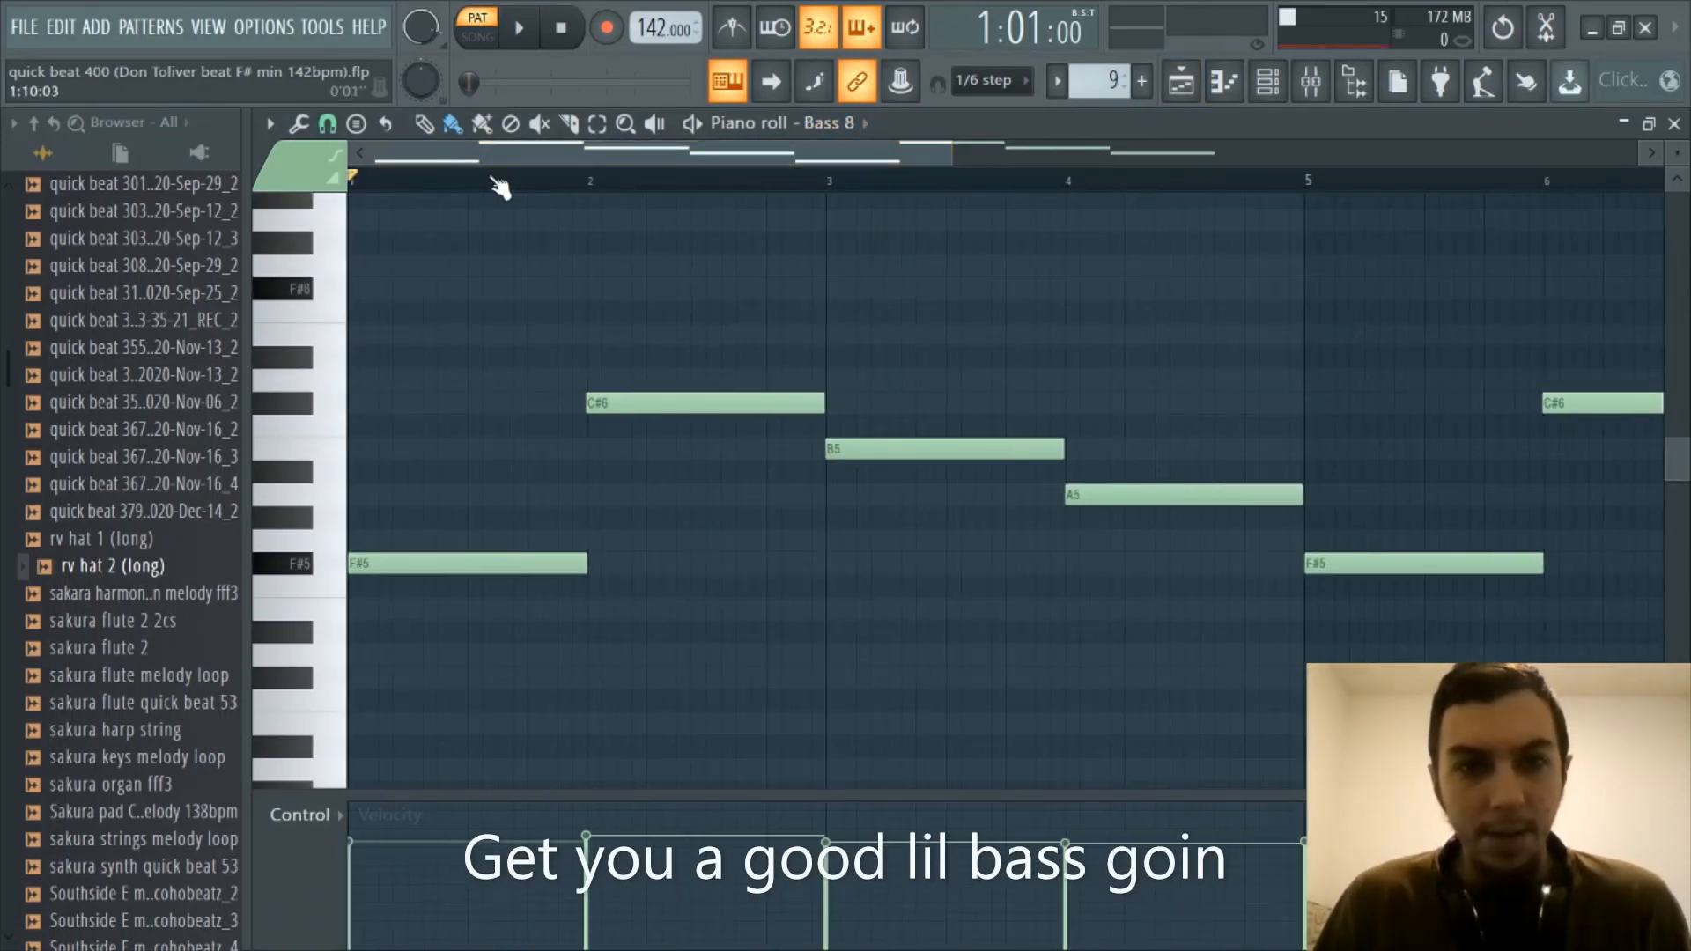
{"action": "scroll", "coordinate": [519, 168], "scroll_direction": "up", "scroll_amount": 1}
{"action": "left_click_drag", "start_coordinate": [518, 164], "coordinate": [437, 169]}
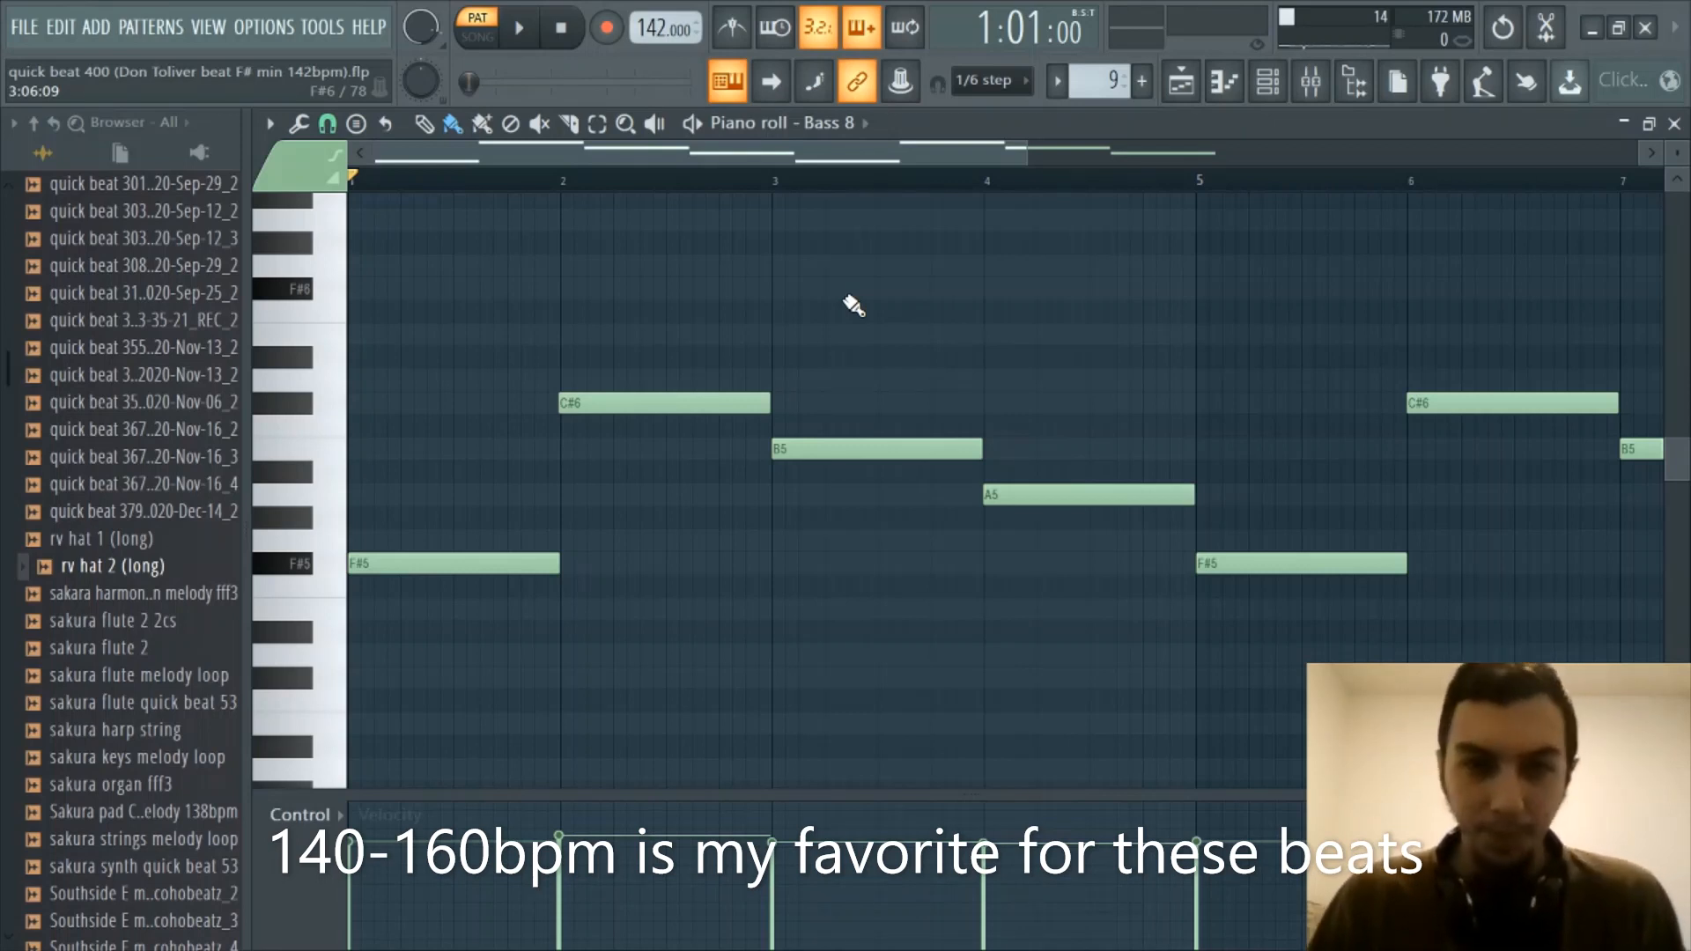
{"action": "scroll", "coordinate": [736, 181], "scroll_direction": "up", "scroll_amount": 2}
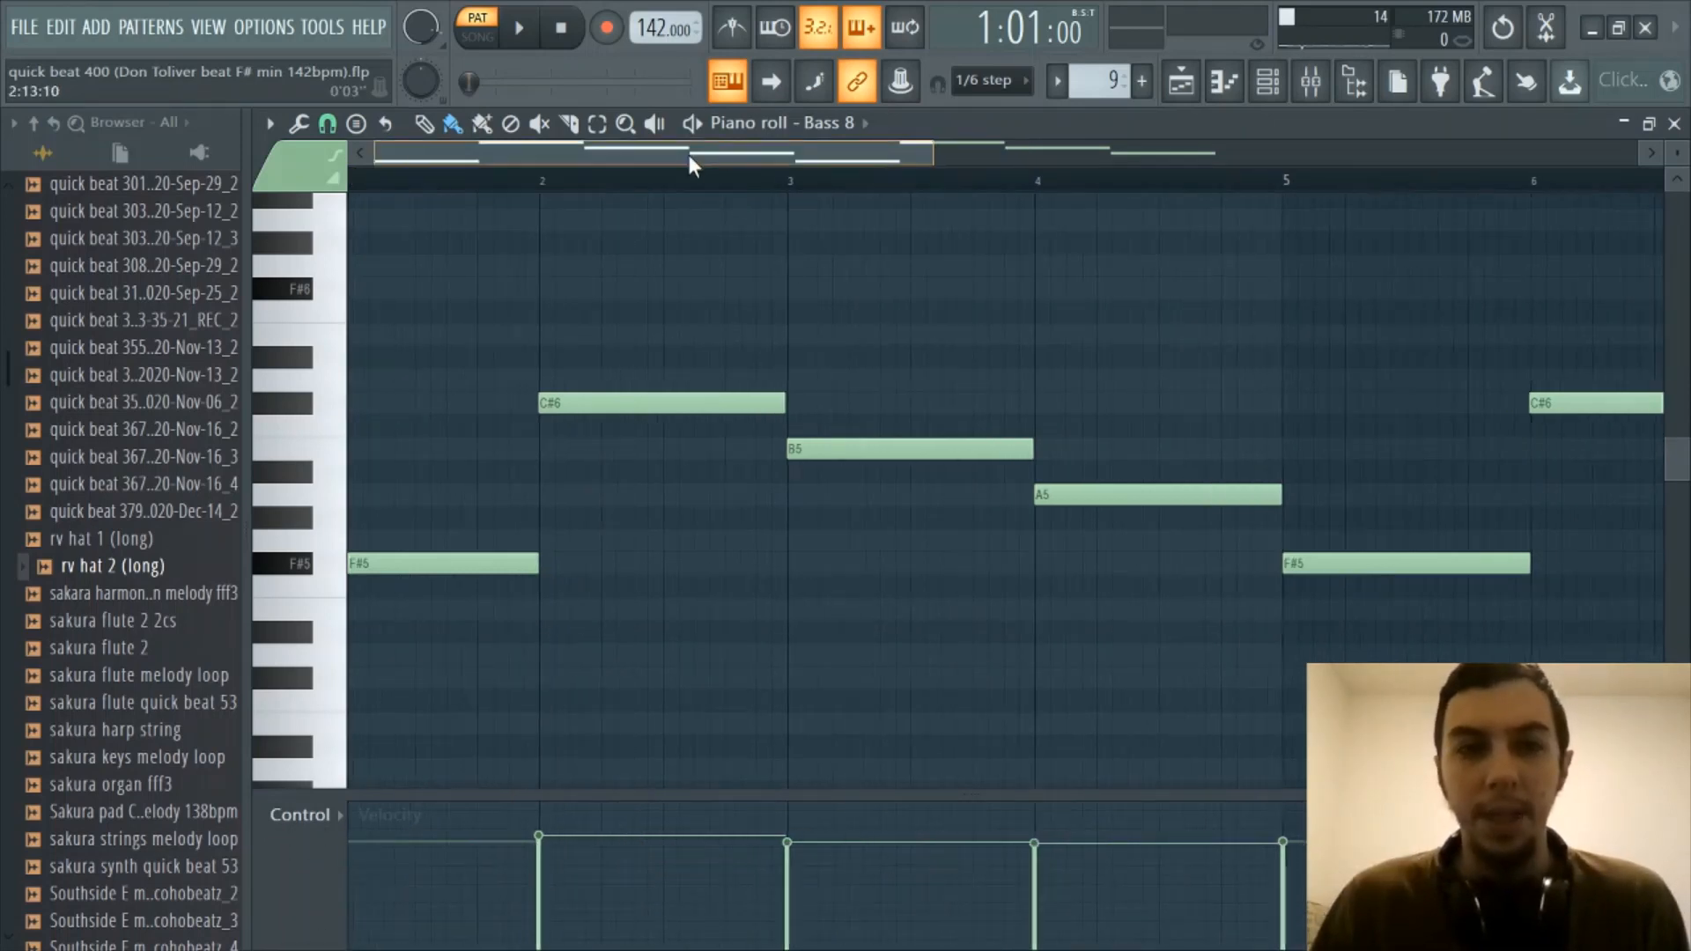
{"action": "scroll", "coordinate": [731, 340], "scroll_direction": "up", "scroll_amount": 1}
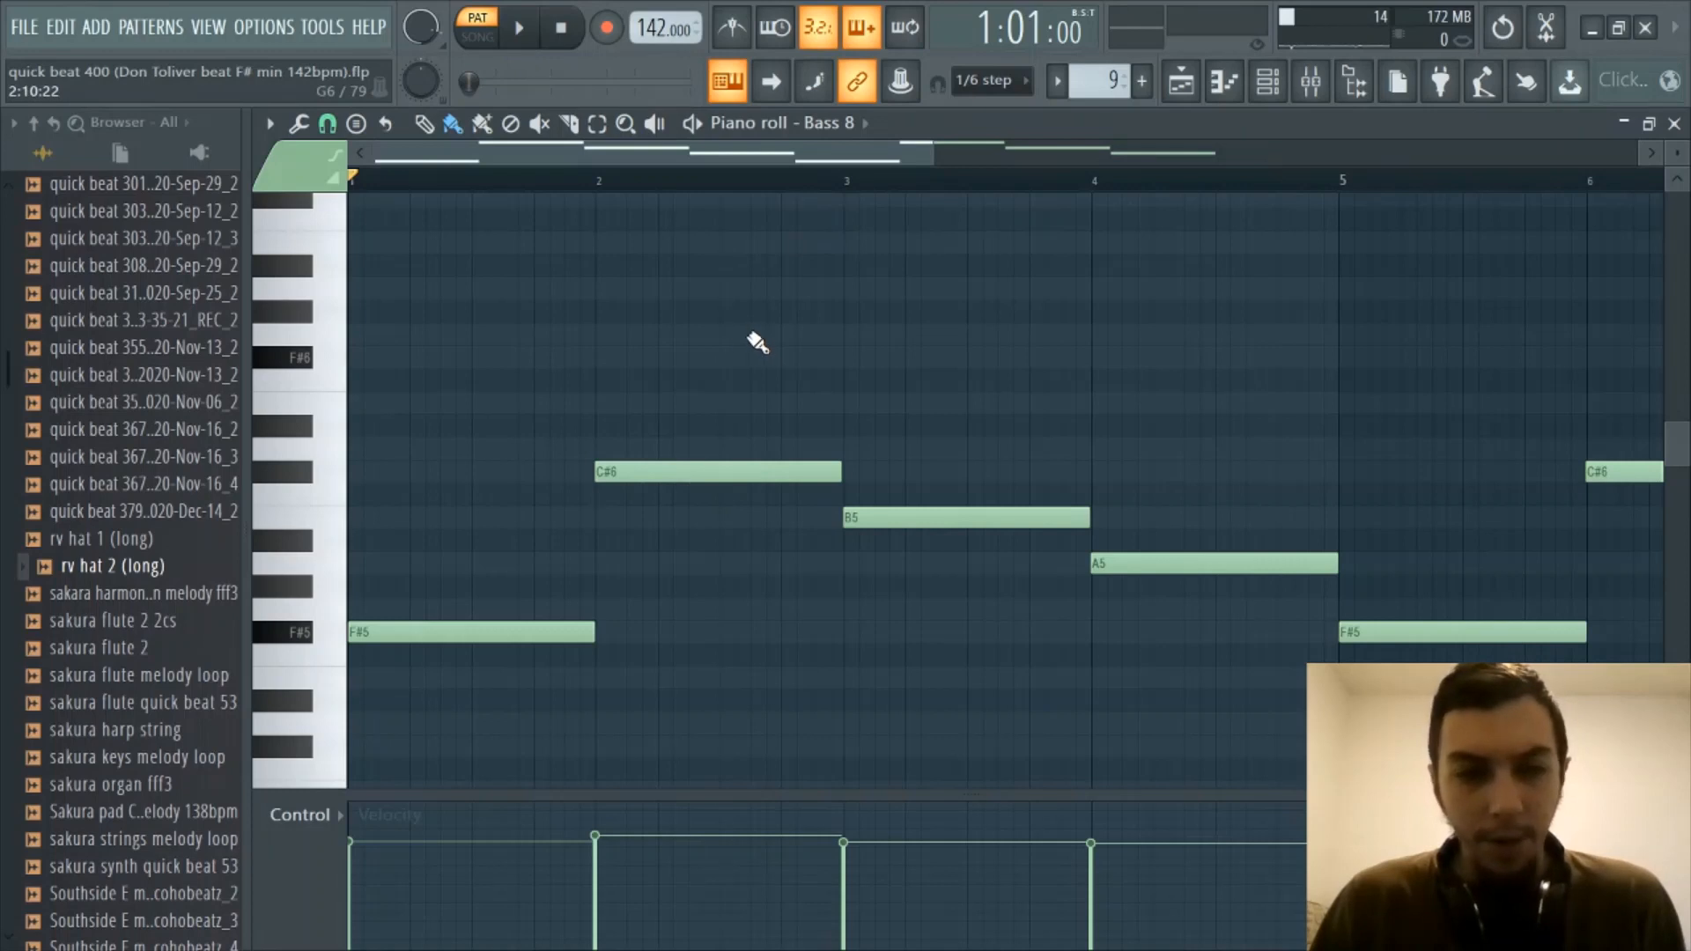
{"action": "scroll", "coordinate": [888, 336], "scroll_direction": "down", "scroll_amount": 2}
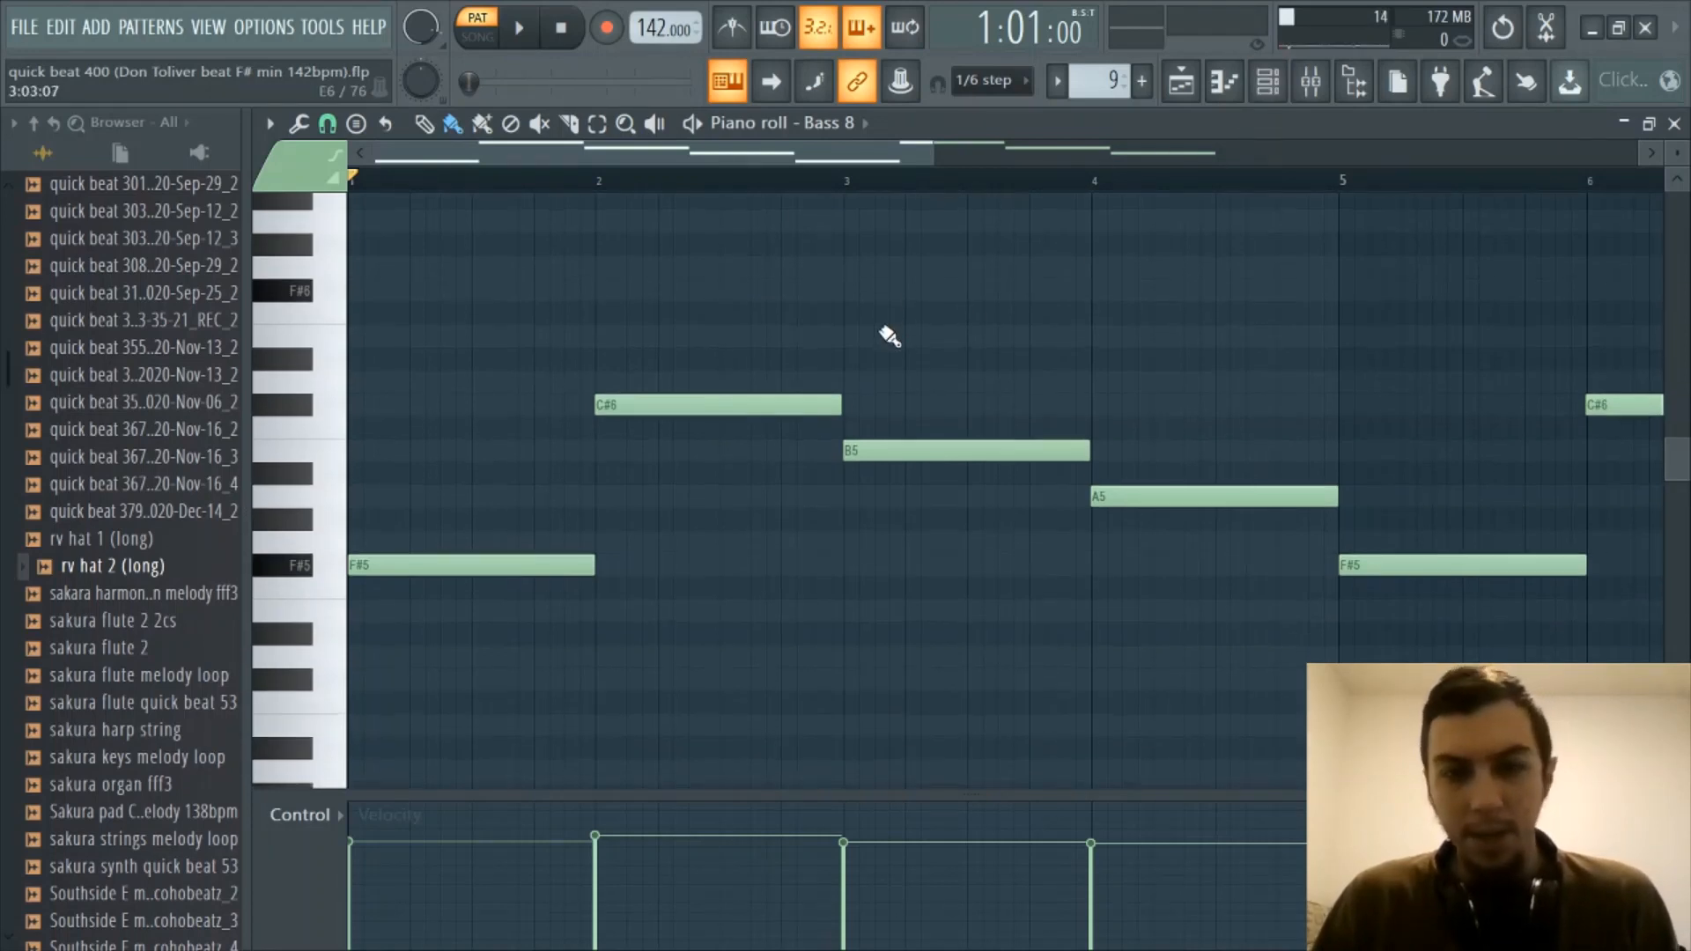
{"action": "scroll", "coordinate": [888, 336], "scroll_direction": "up", "scroll_amount": 2}
{"action": "scroll", "coordinate": [888, 335], "scroll_direction": "down", "scroll_amount": 2}
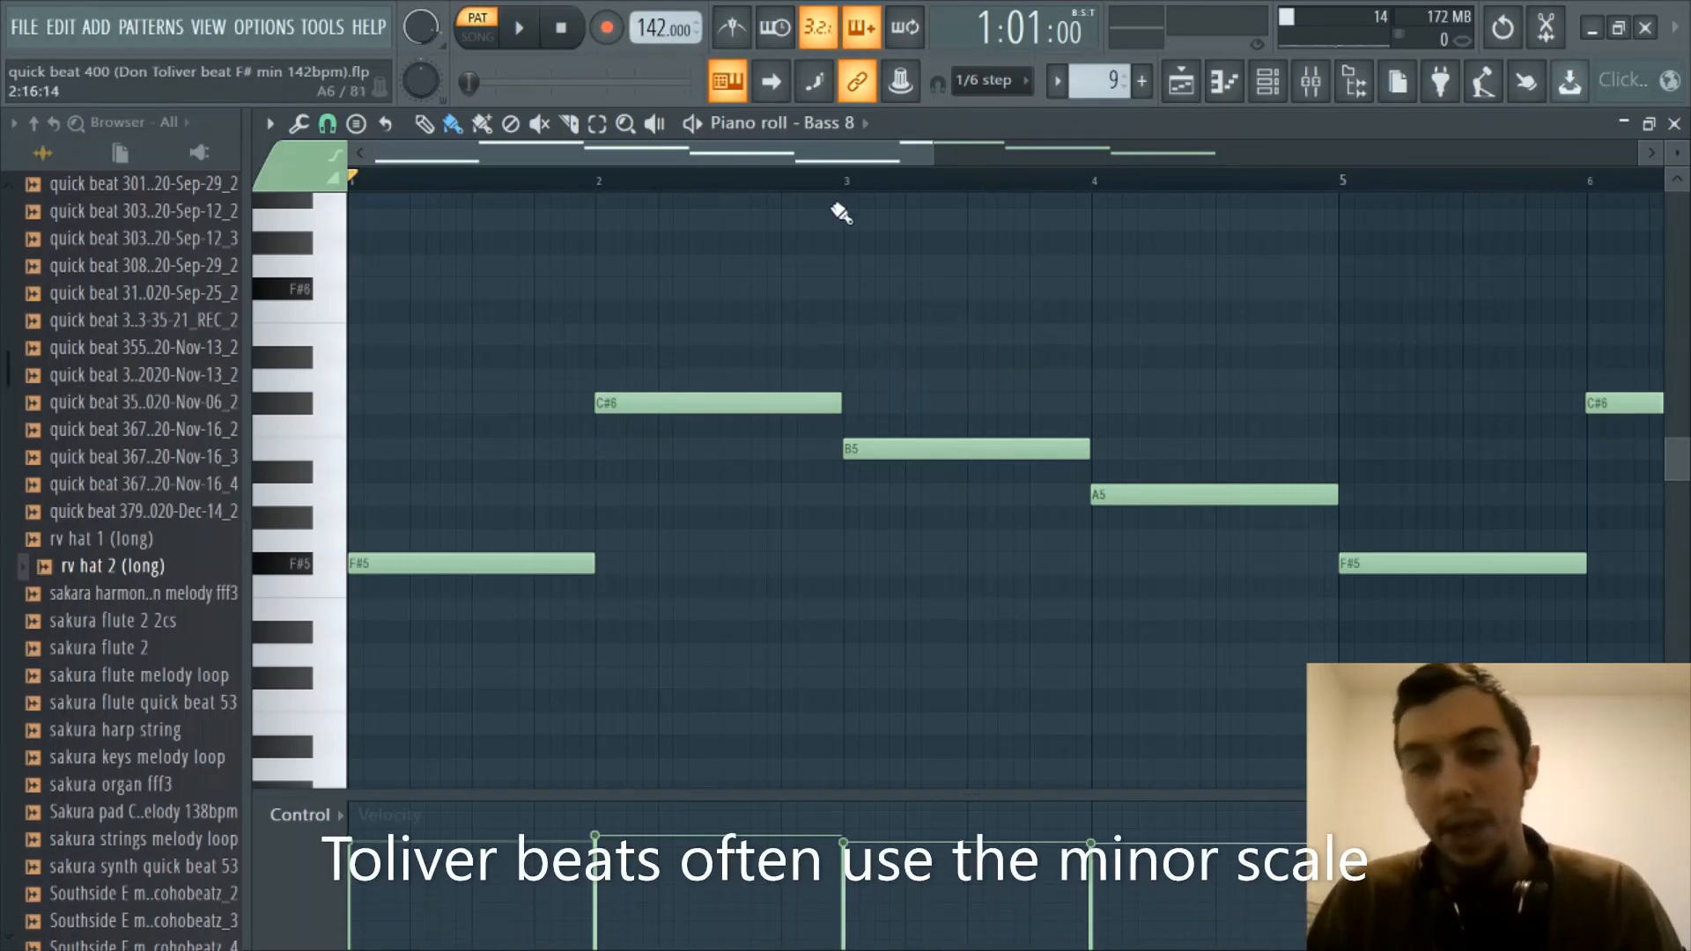
{"action": "scroll", "coordinate": [804, 180], "scroll_direction": "up", "scroll_amount": 3}
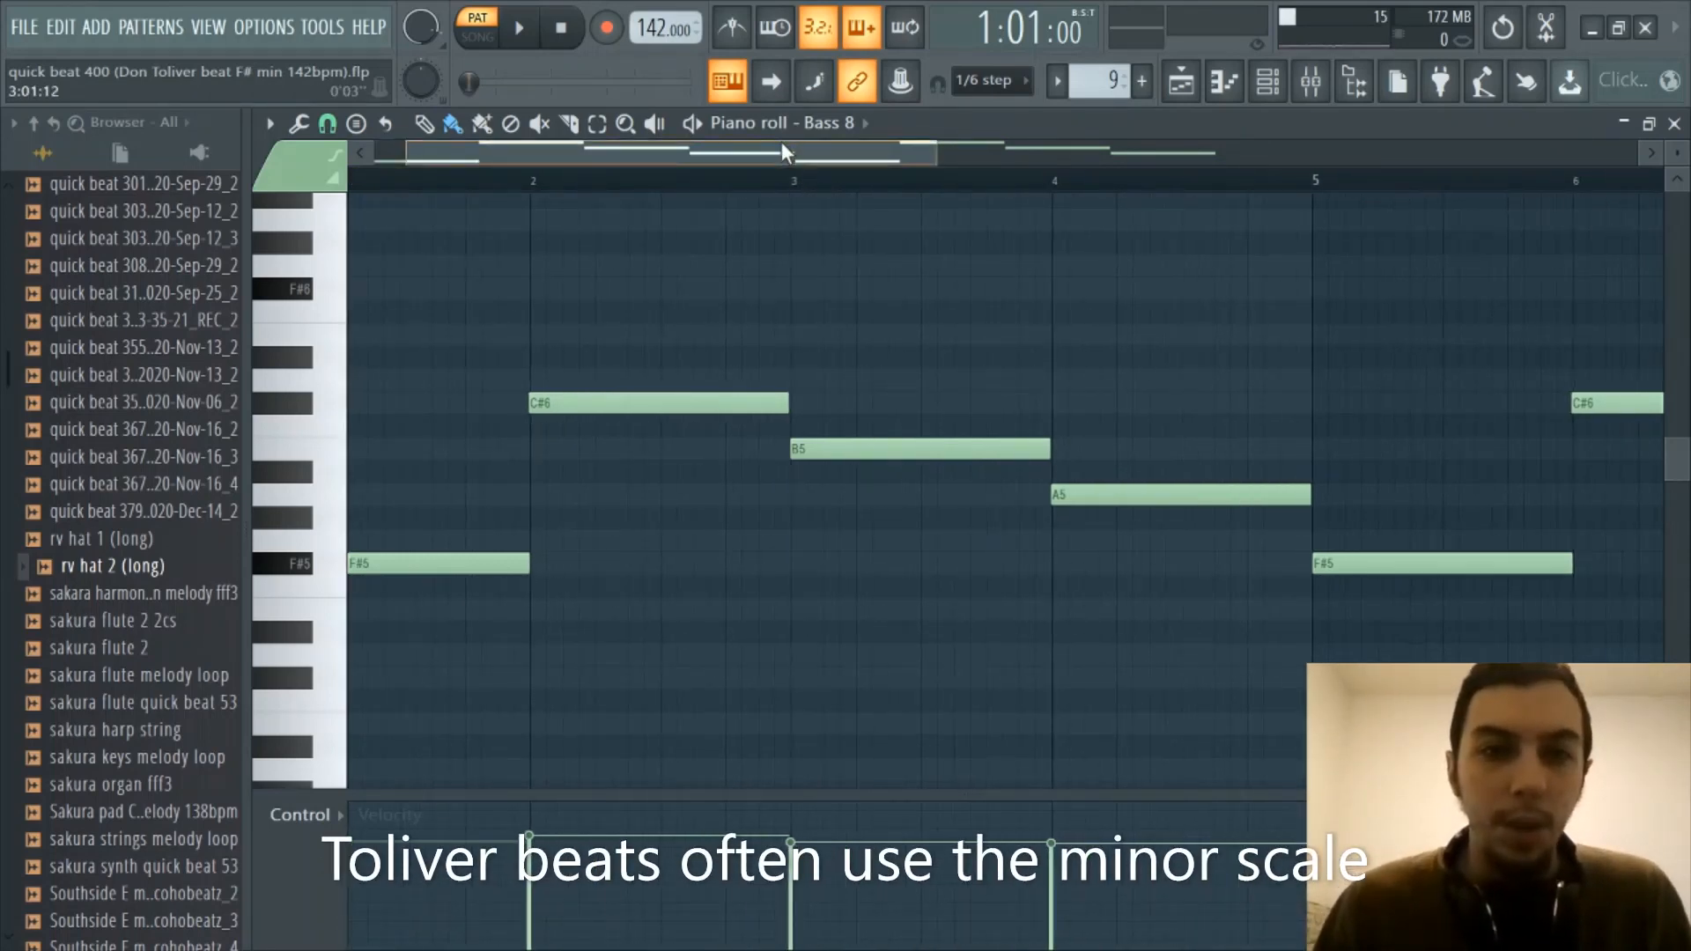
{"action": "left_click_drag", "start_coordinate": [780, 149], "coordinate": [747, 150]}
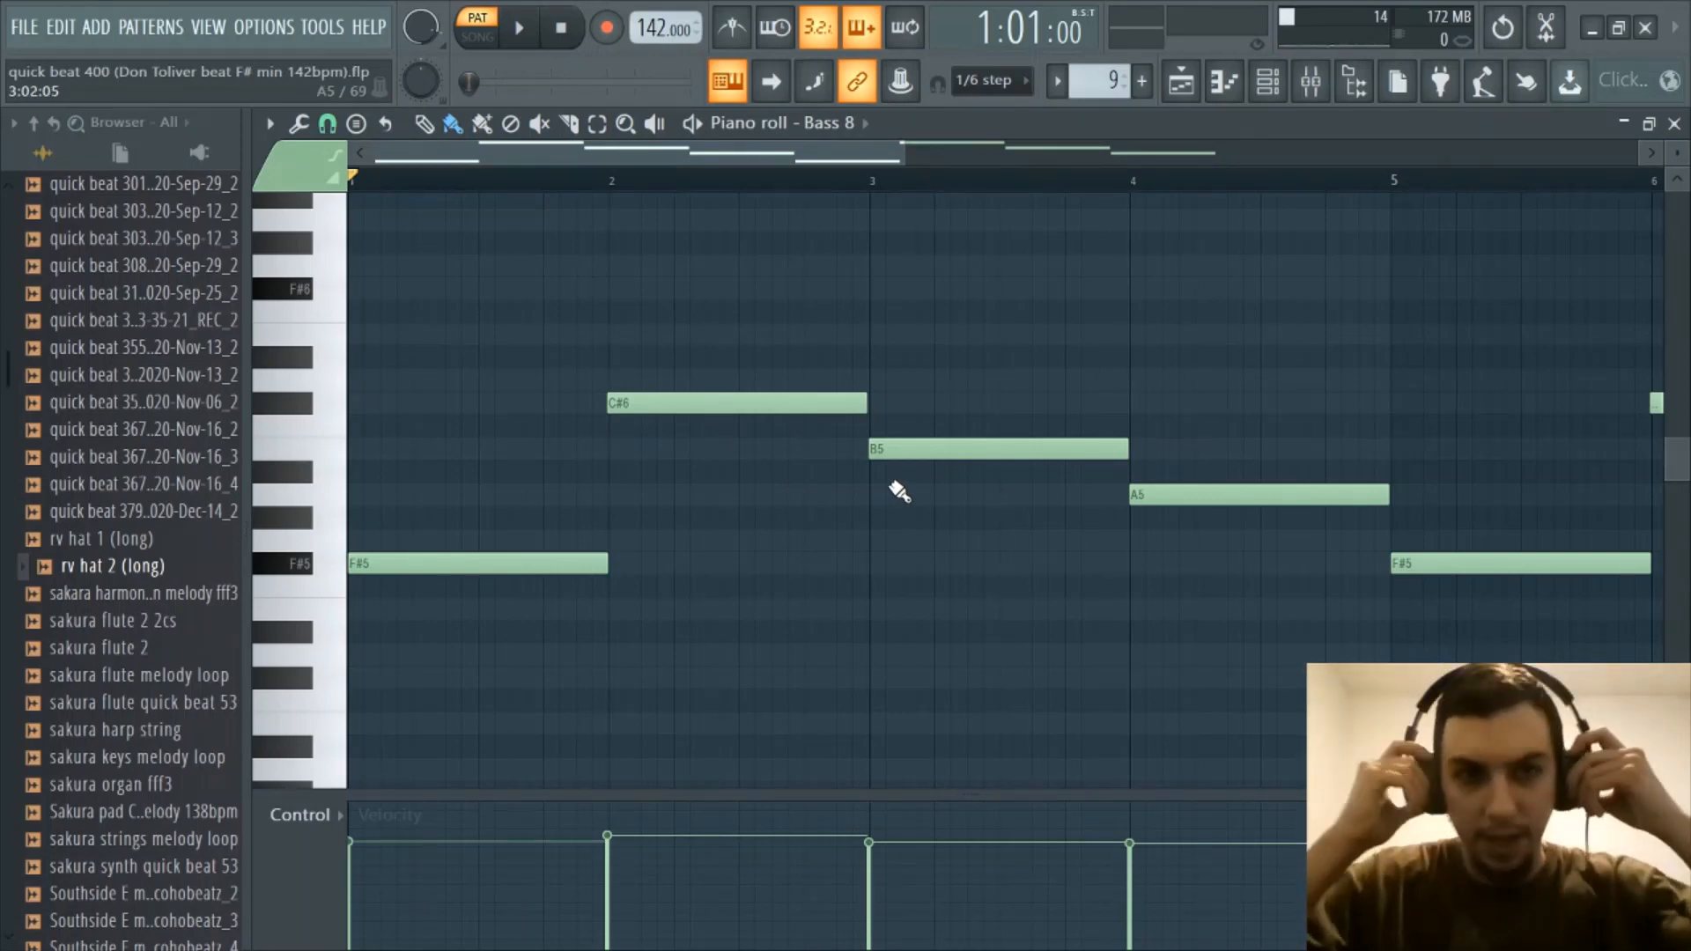
Play the Bass 8 pattern through its eight bars and stop playback
{"action": "key", "text": "space"}
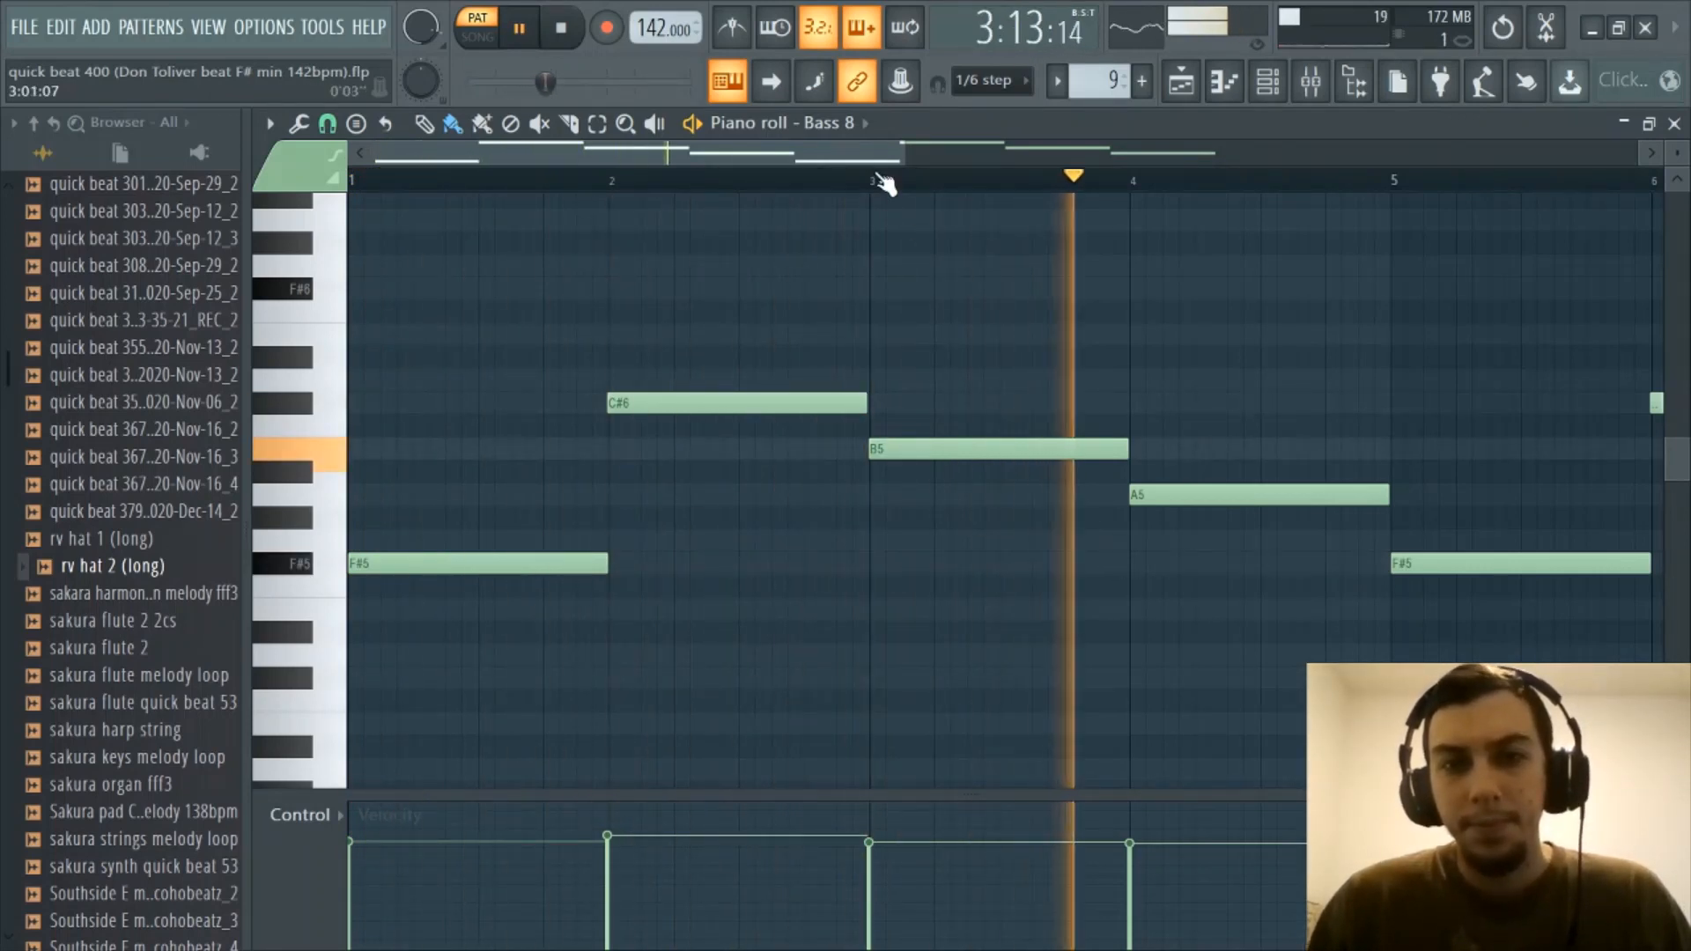
{"action": "scroll", "coordinate": [887, 181], "scroll_direction": "down", "scroll_amount": 3}
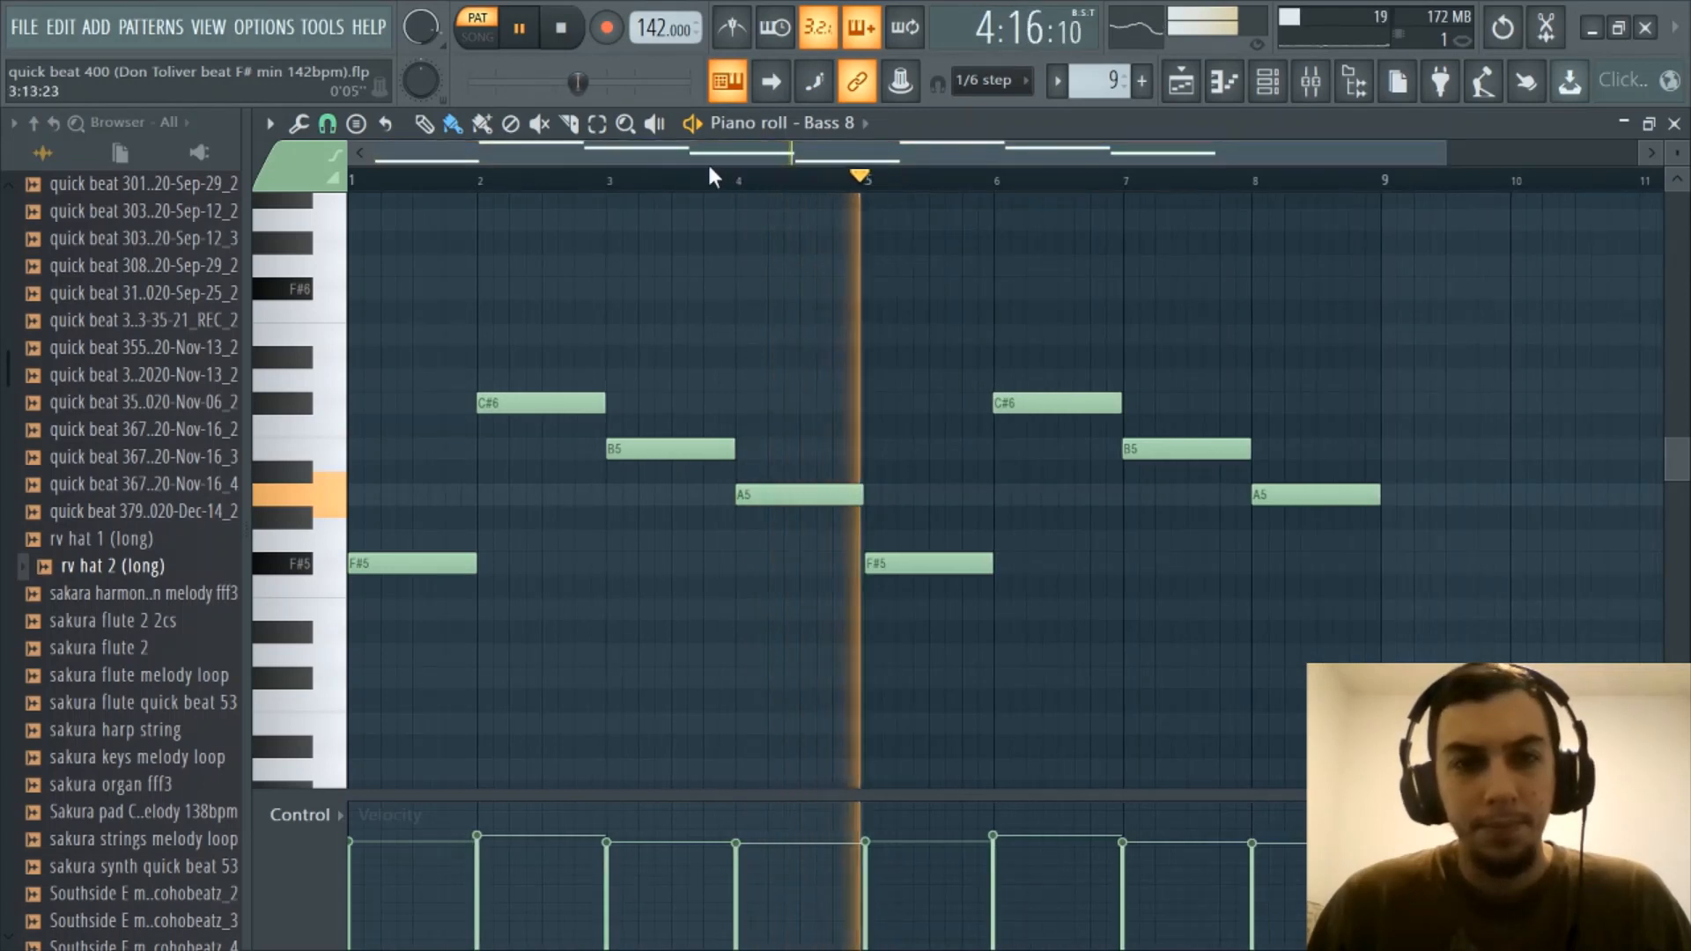
{"action": "scroll", "coordinate": [708, 163], "scroll_direction": "up", "scroll_amount": 1}
{"action": "left_click_drag", "start_coordinate": [708, 162], "coordinate": [498, 192]}
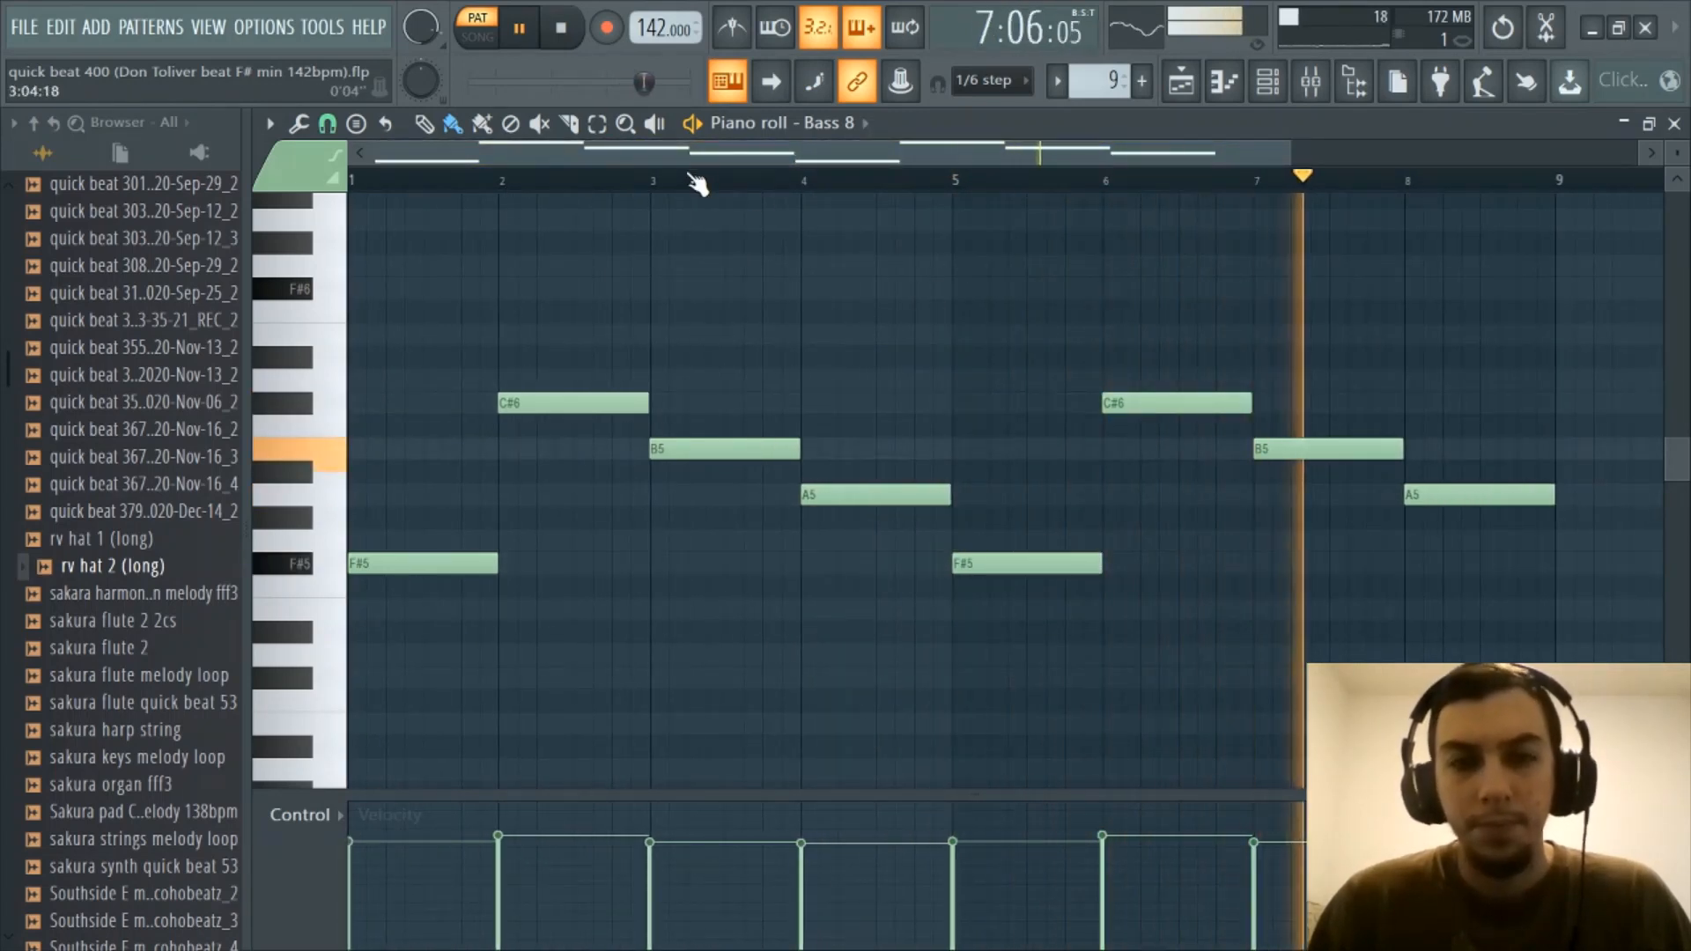
{"action": "scroll", "coordinate": [692, 182], "scroll_direction": "up", "scroll_amount": 1}
{"action": "scroll", "coordinate": [476, 187], "scroll_direction": "up", "scroll_amount": 1}
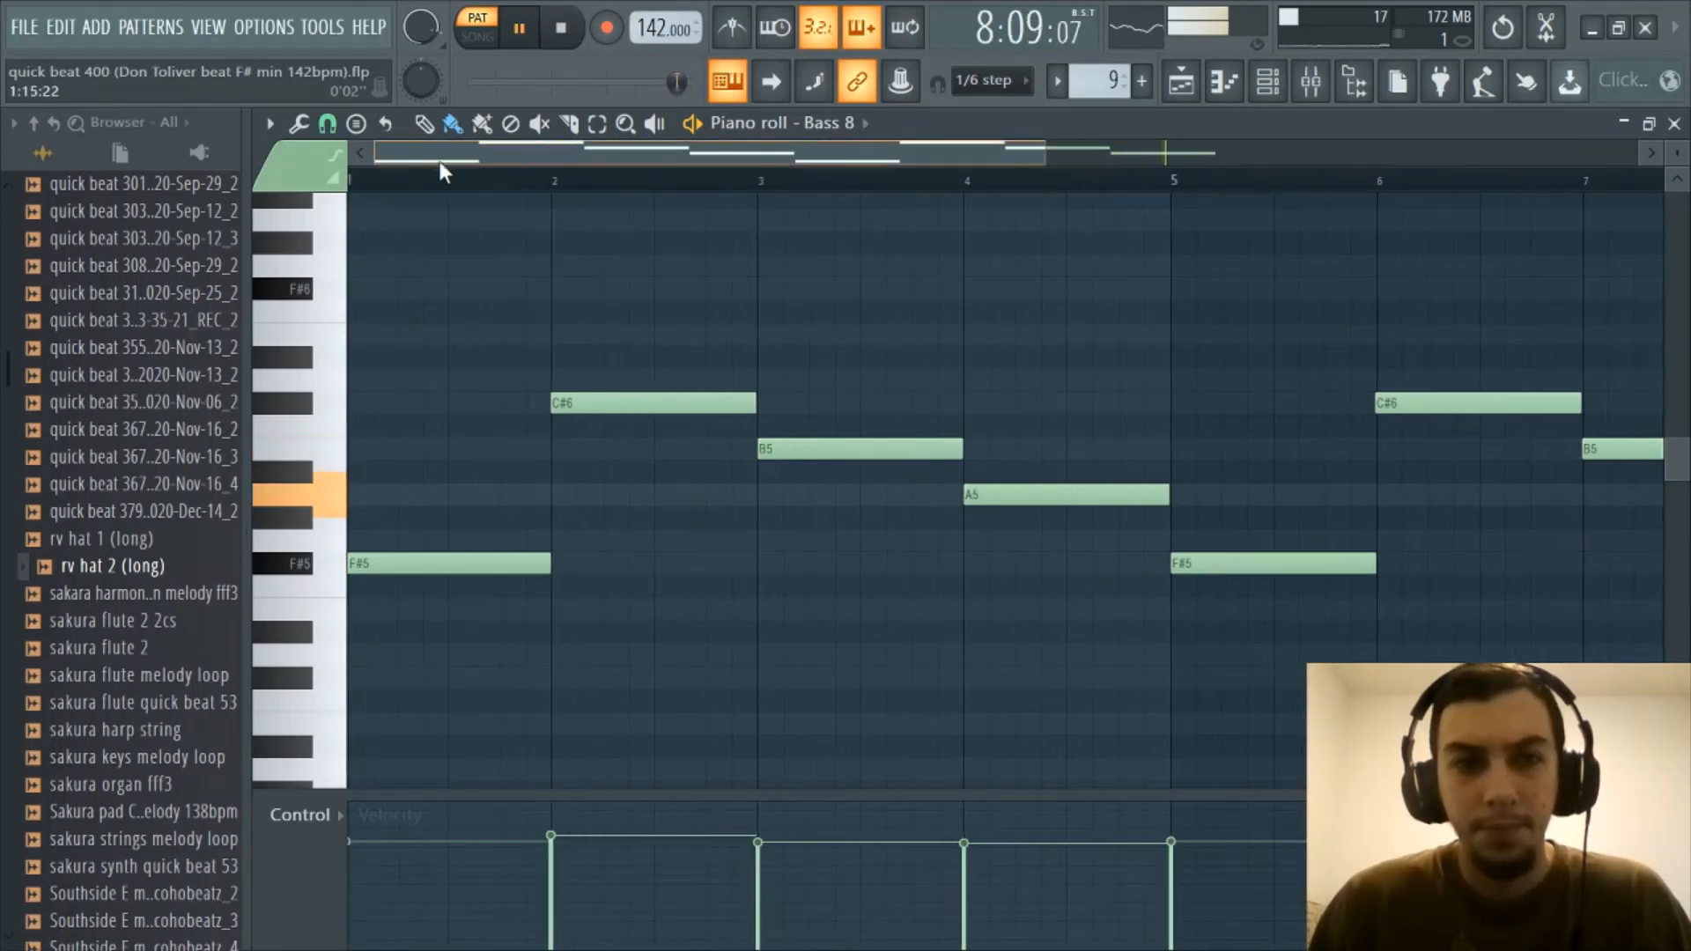
{"action": "key", "text": "space"}
{"action": "scroll", "coordinate": [702, 196], "scroll_direction": "up", "scroll_amount": 2}
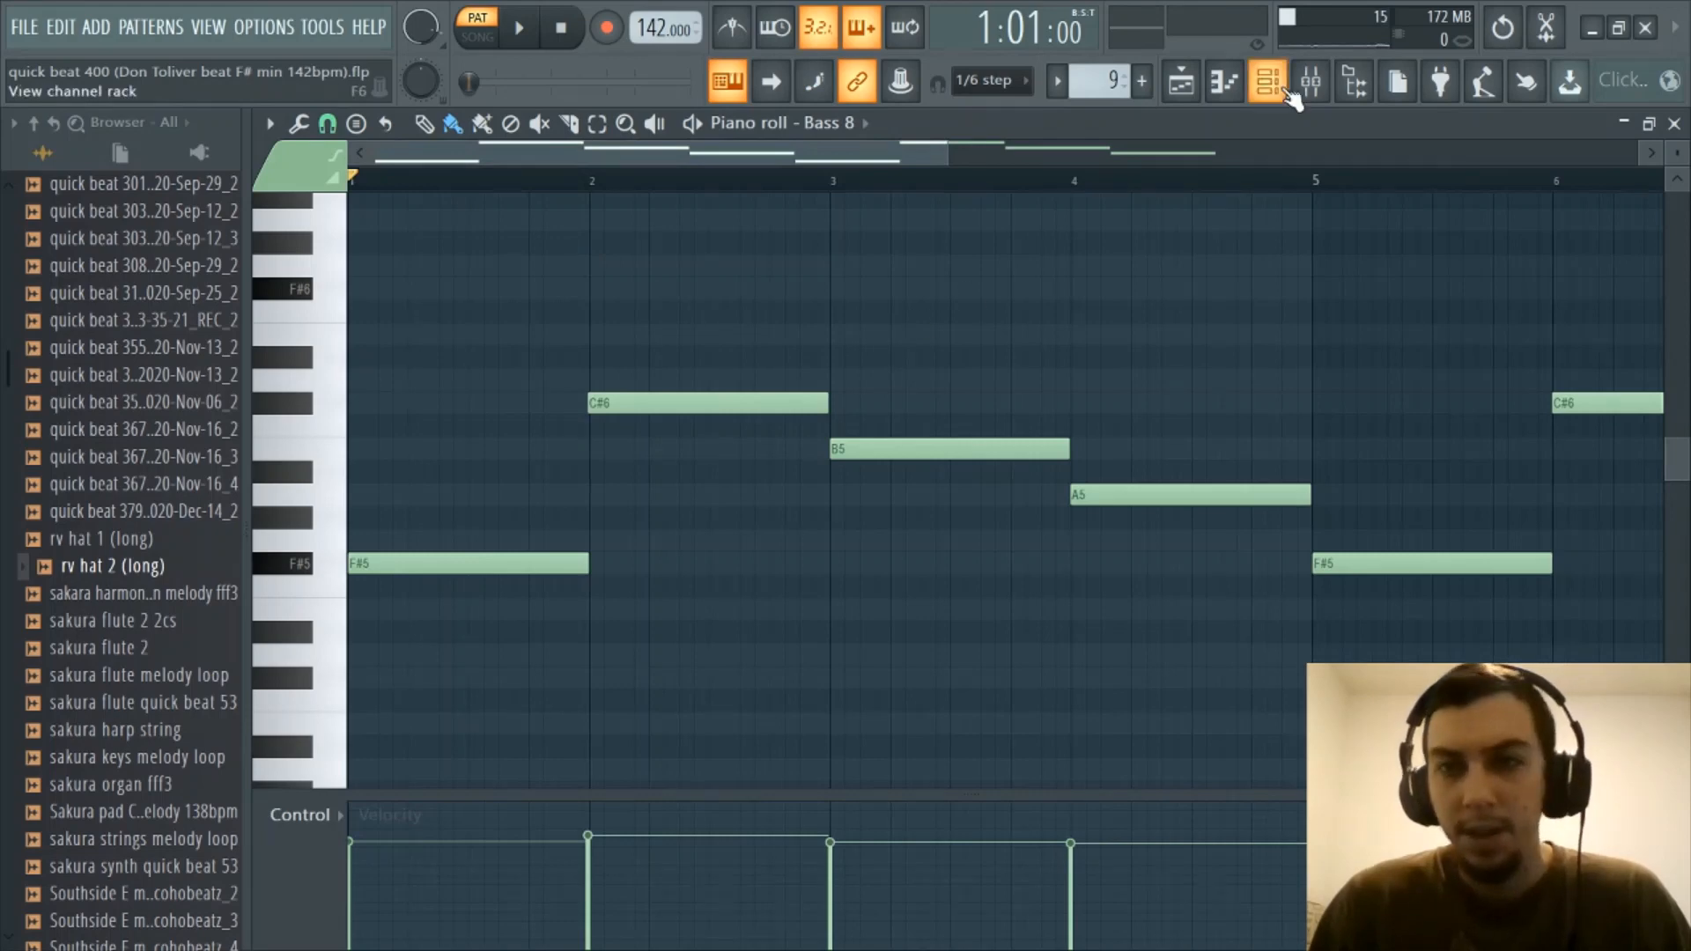
Select the Guitar 2 pattern in the playlist and show its Guitar 2 notes in the piano roll
{"action": "left_click", "coordinate": [826, 124]}
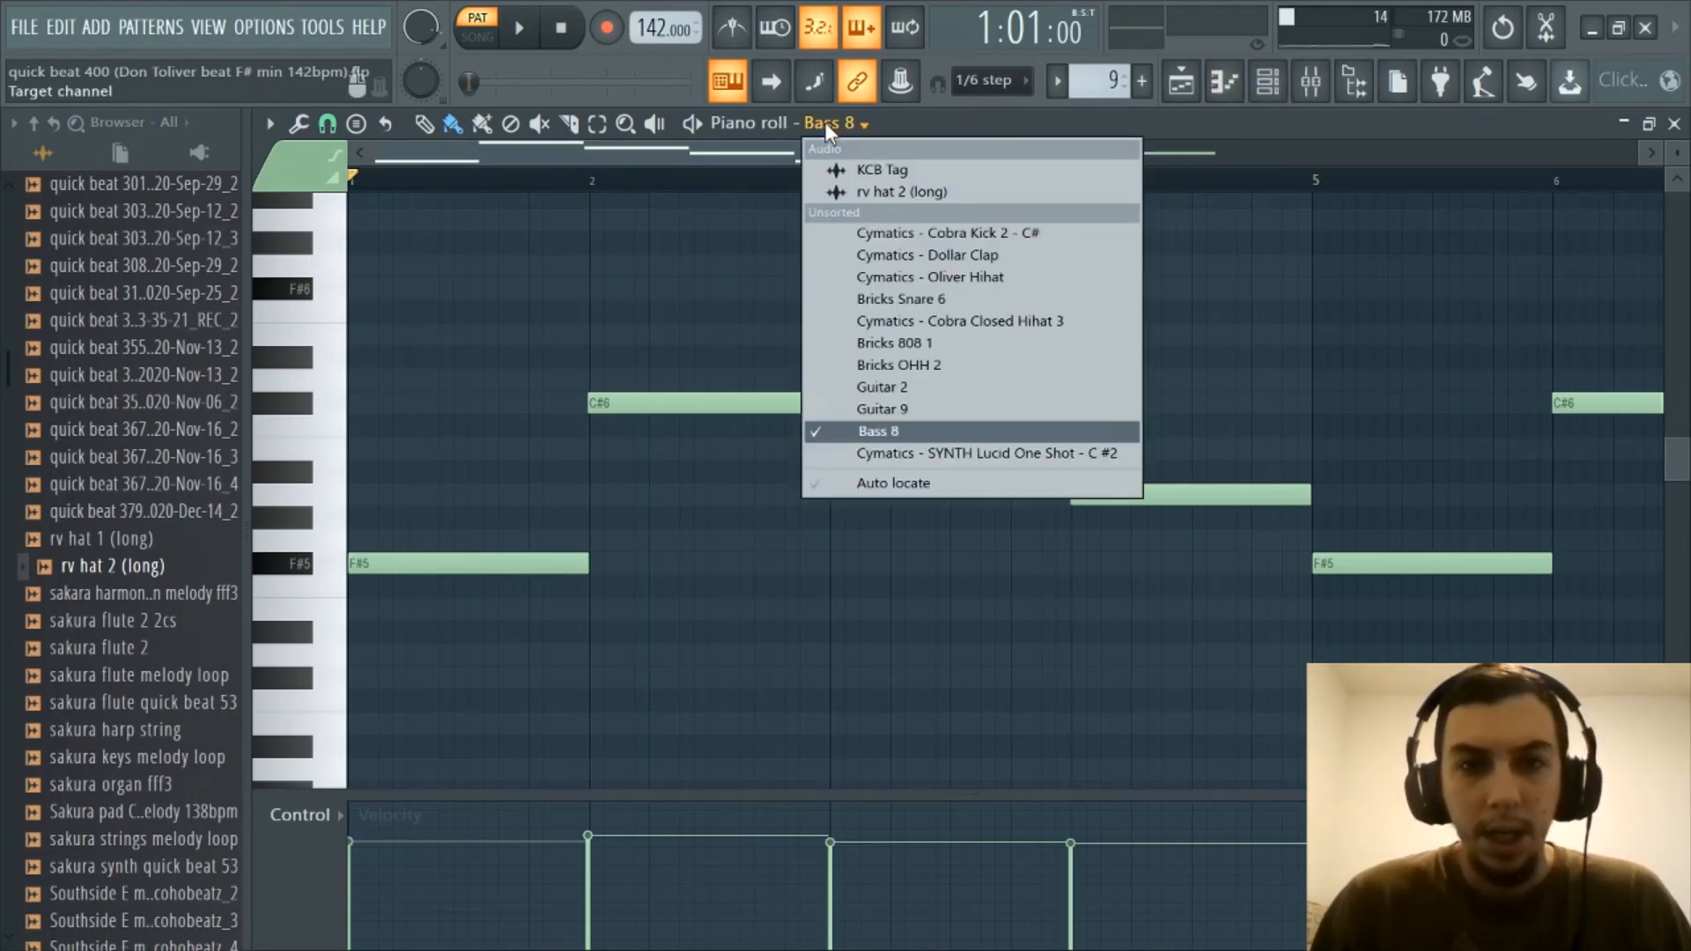
{"action": "left_click", "coordinate": [963, 117]}
{"action": "left_click", "coordinate": [1182, 83]}
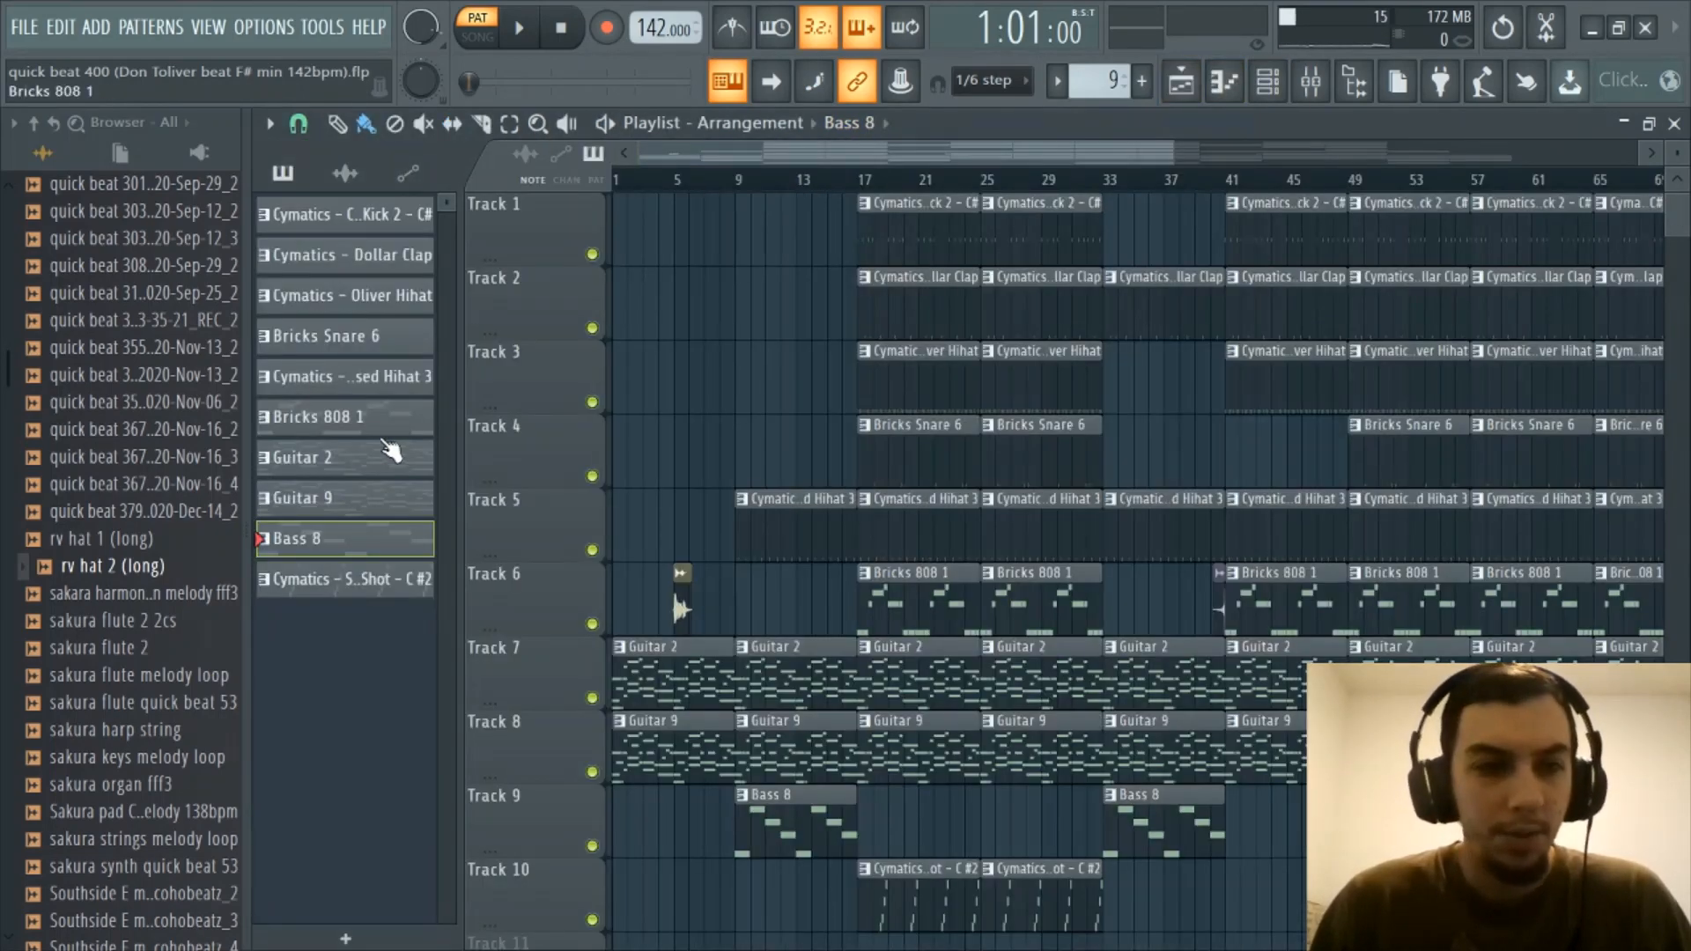
{"action": "left_click", "coordinate": [342, 465]}
{"action": "left_click", "coordinate": [1182, 84]}
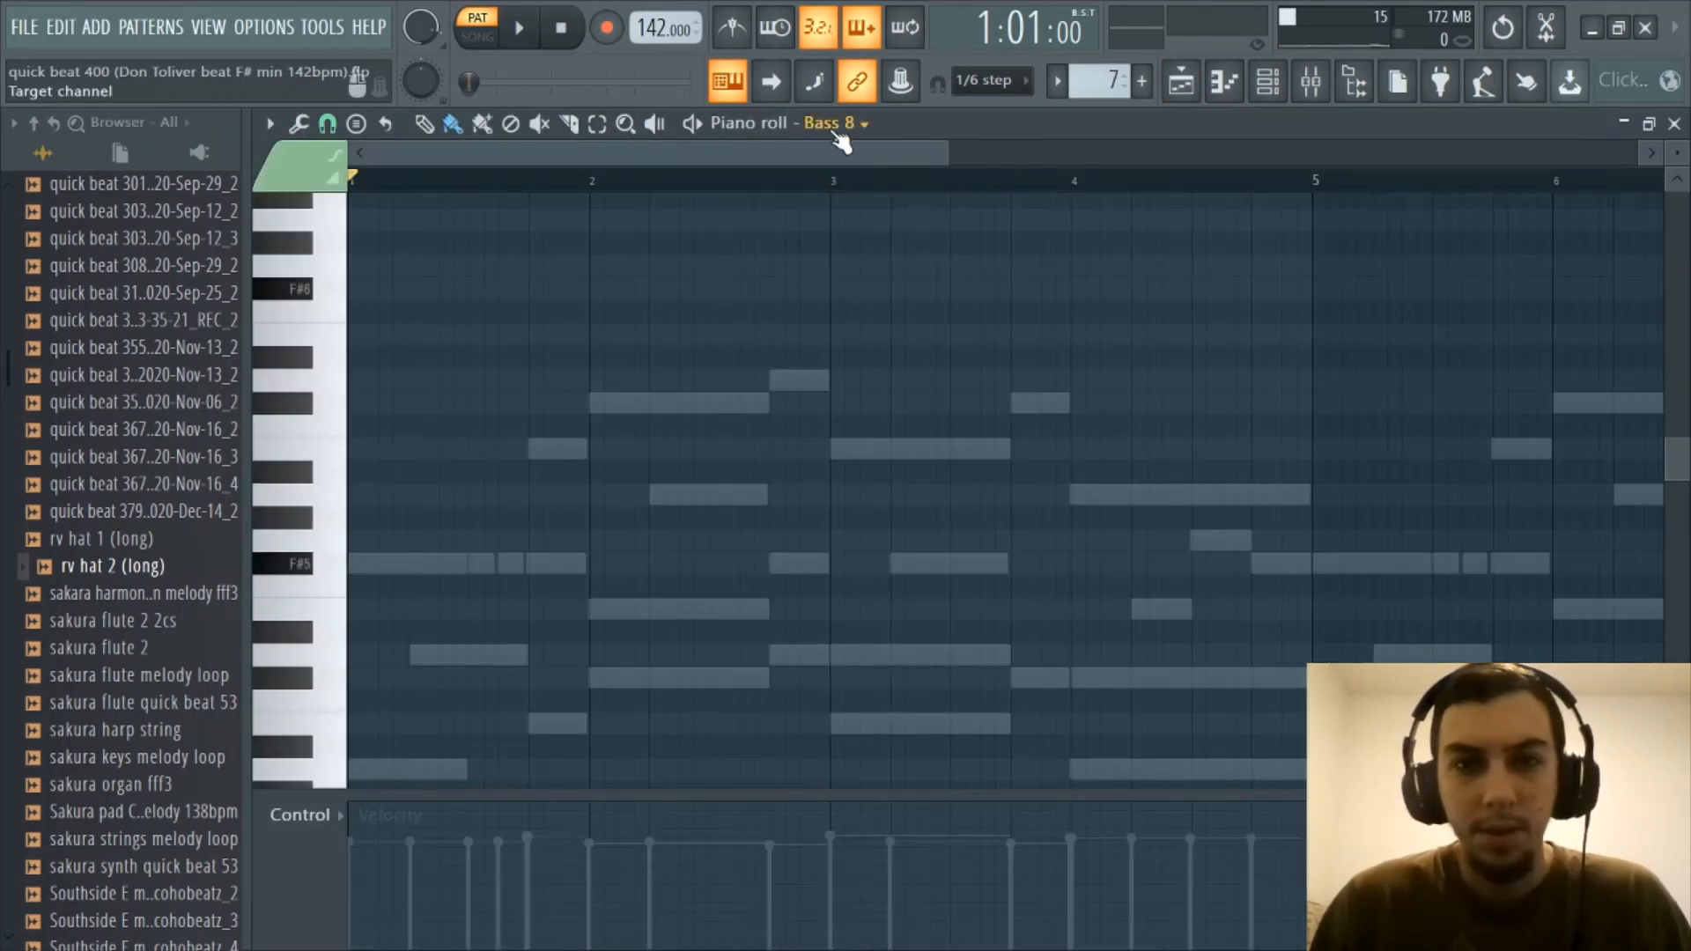
{"action": "left_click", "coordinate": [859, 124]}
{"action": "left_click", "coordinate": [933, 387]}
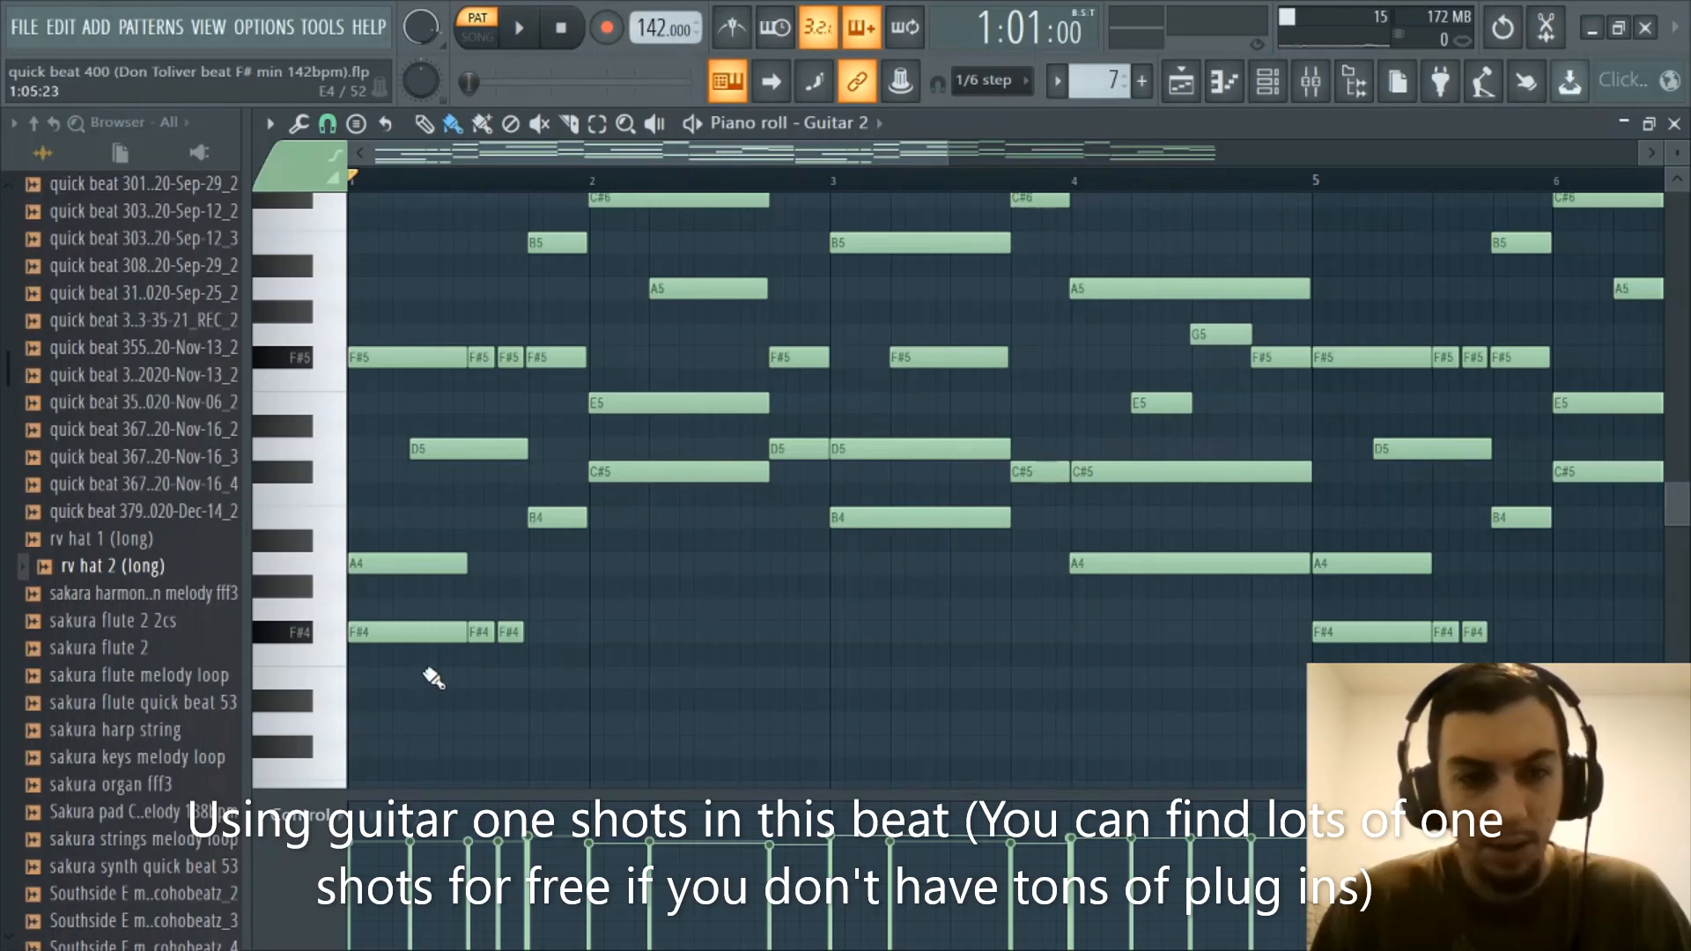
Examine the chord and melody notes of the Guitar 2 pattern across its opening bars
{"action": "scroll", "coordinate": [458, 378], "scroll_direction": "up", "scroll_amount": 1}
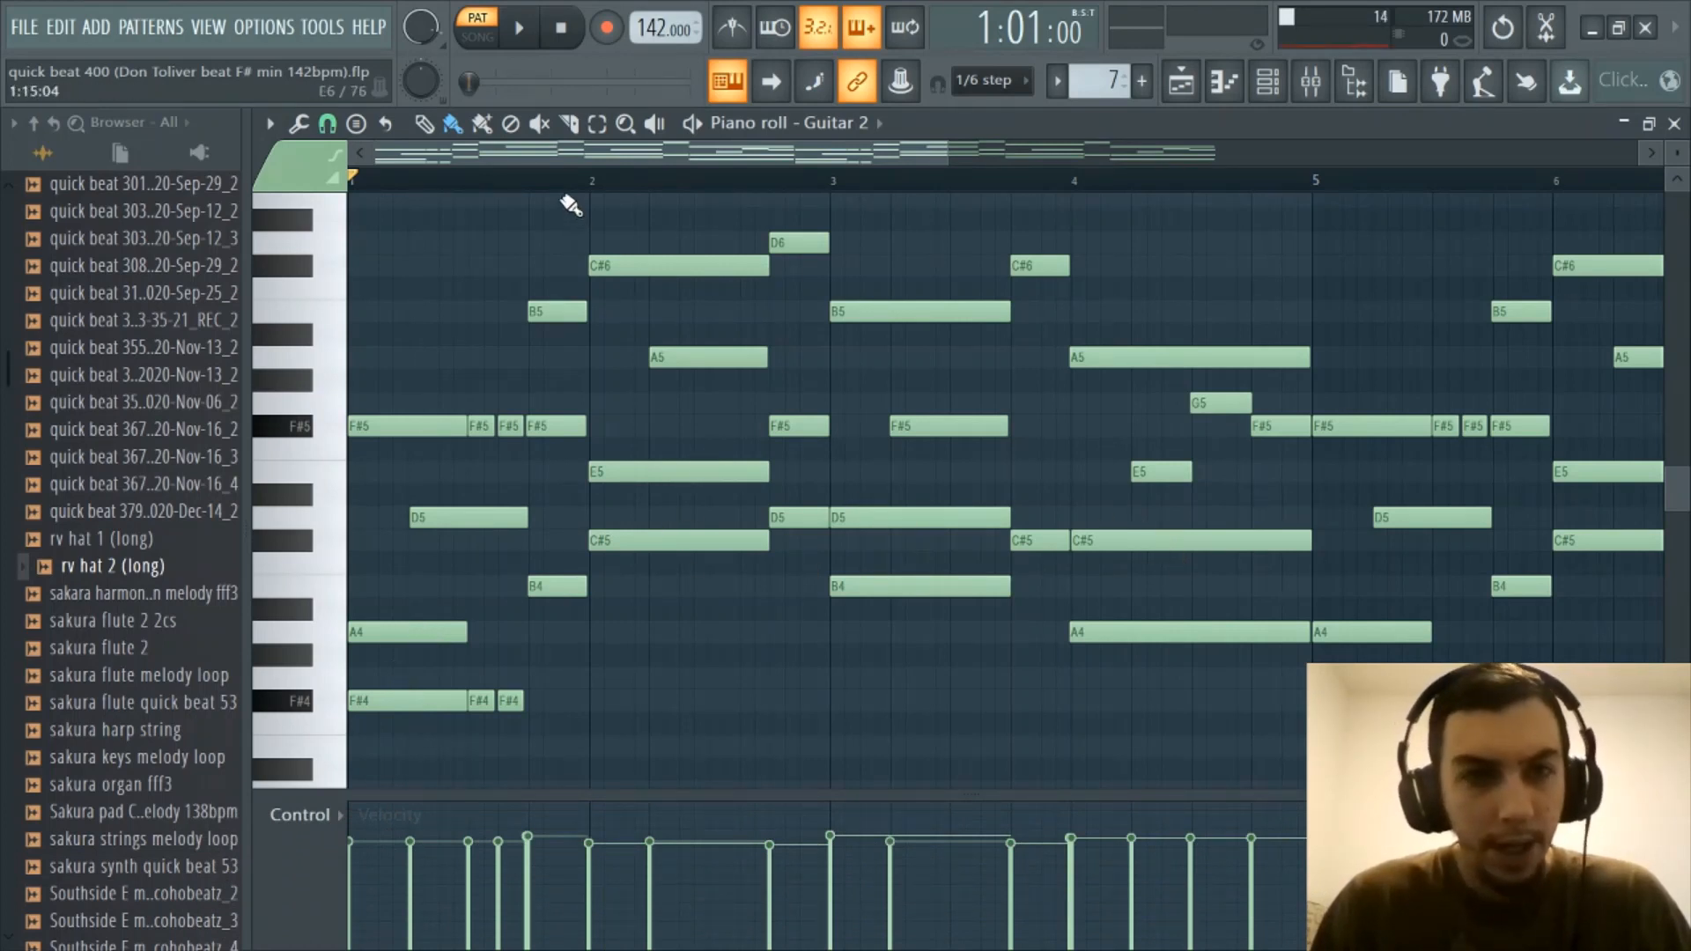
{"action": "scroll", "coordinate": [573, 151], "scroll_direction": "up", "scroll_amount": 2}
{"action": "left_click_drag", "start_coordinate": [572, 152], "coordinate": [539, 153]}
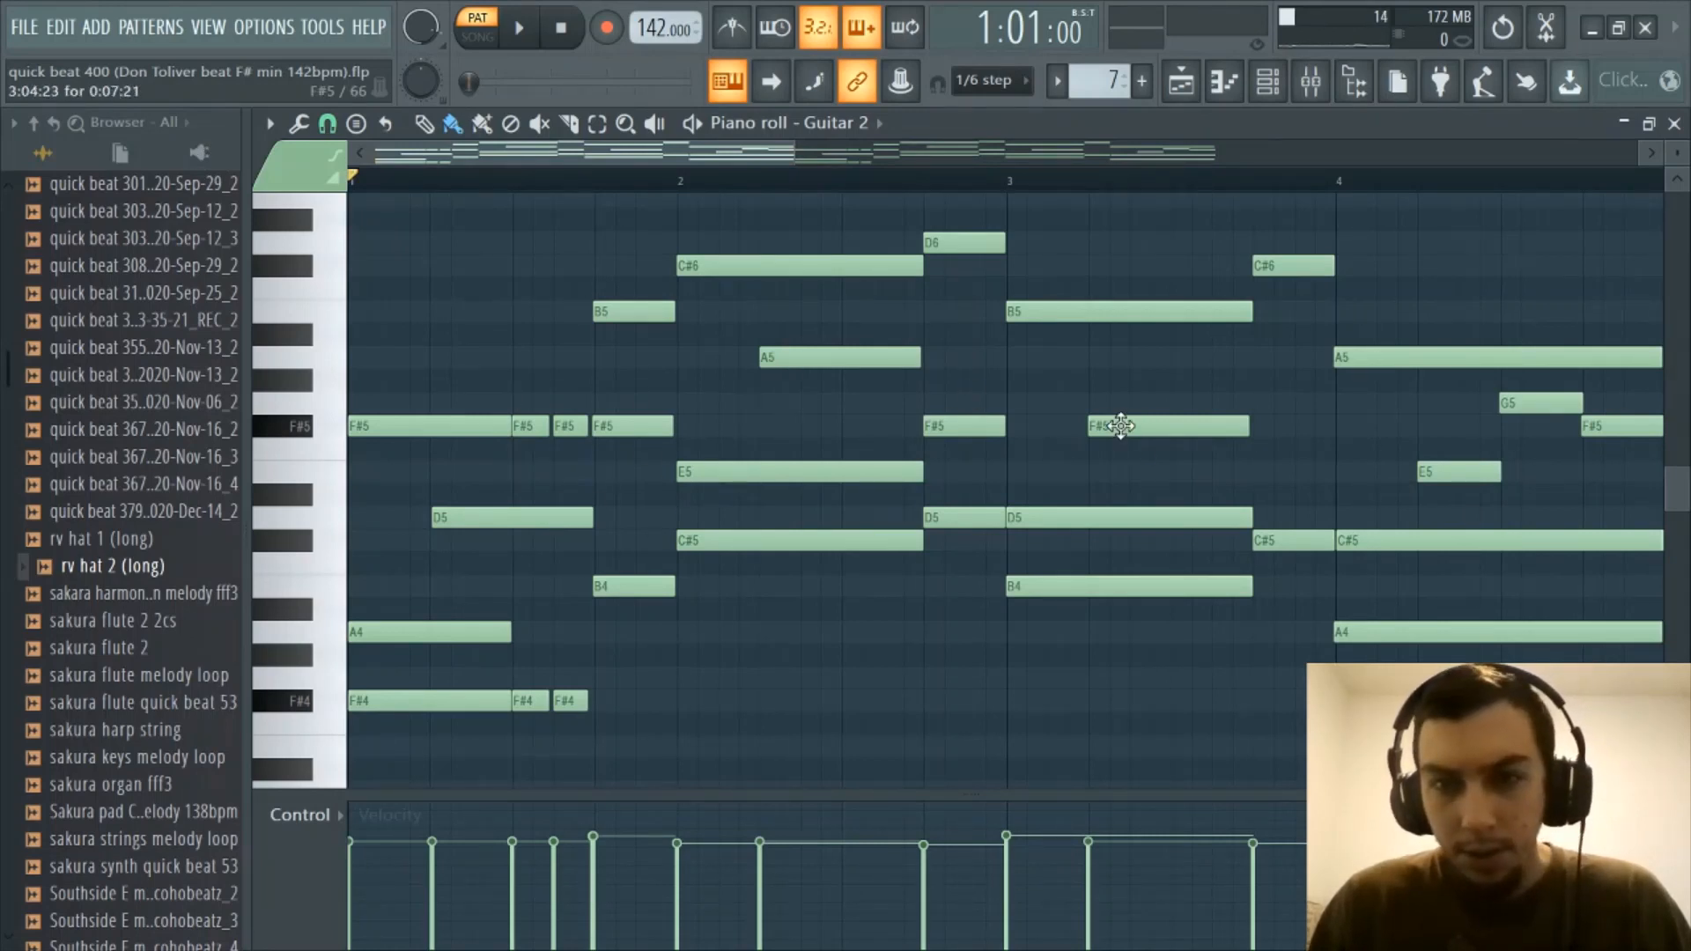
{"action": "left_click_drag", "start_coordinate": [722, 155], "coordinate": [910, 275]}
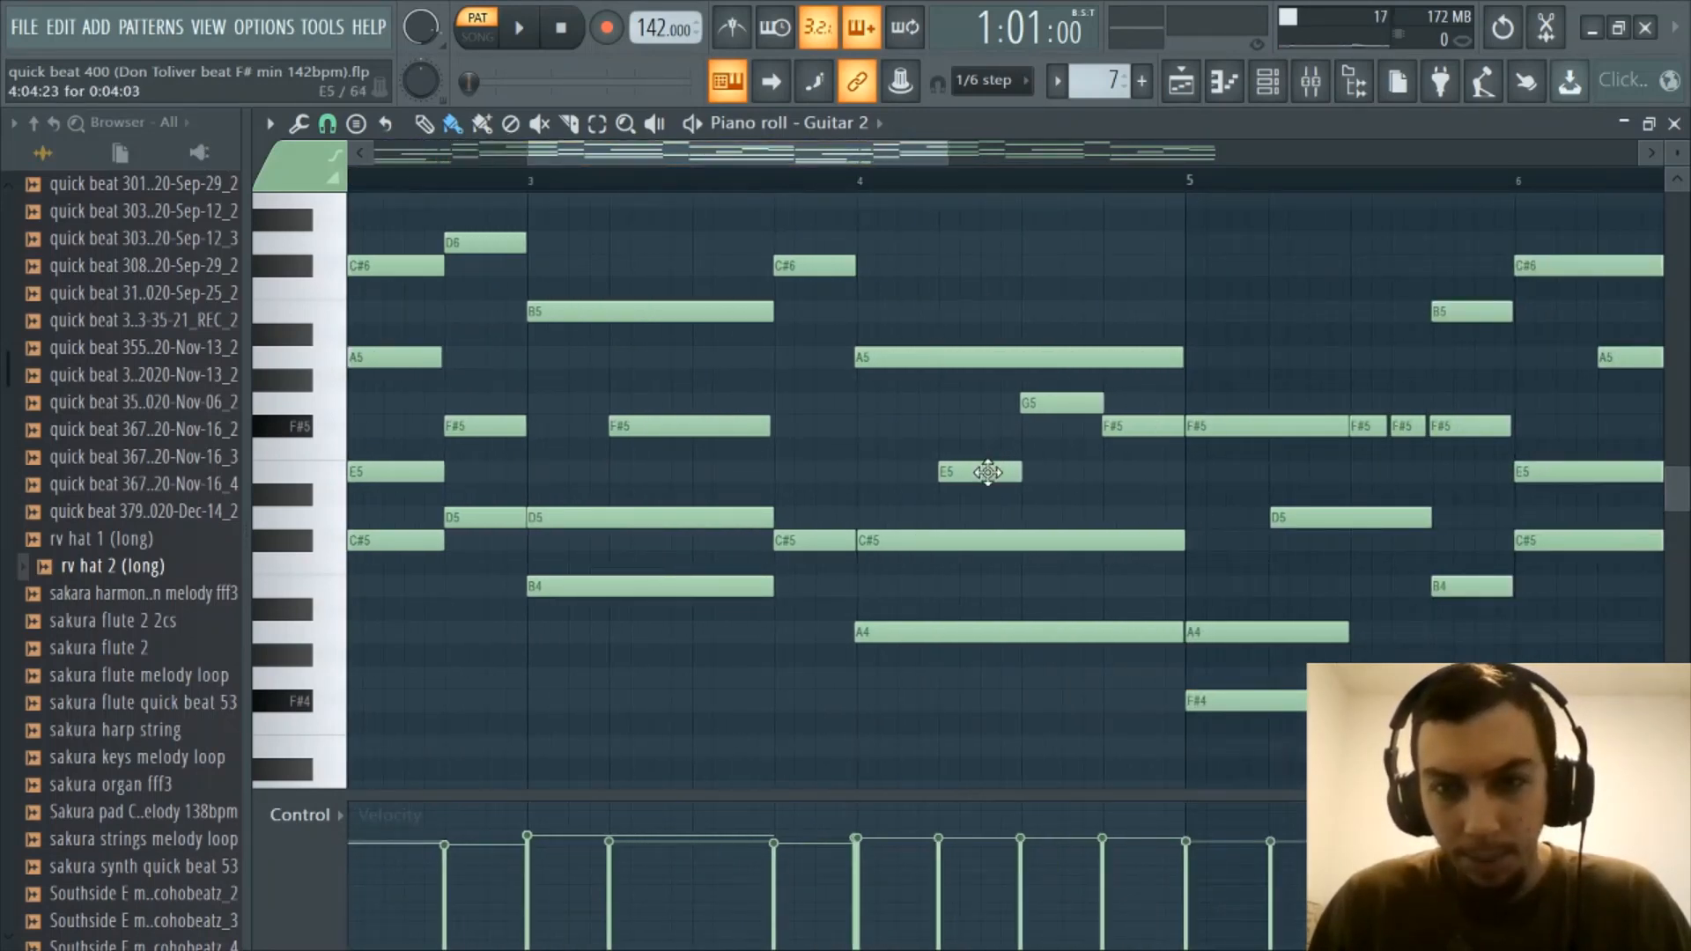
{"action": "left_click_drag", "start_coordinate": [801, 155], "coordinate": [430, 198]}
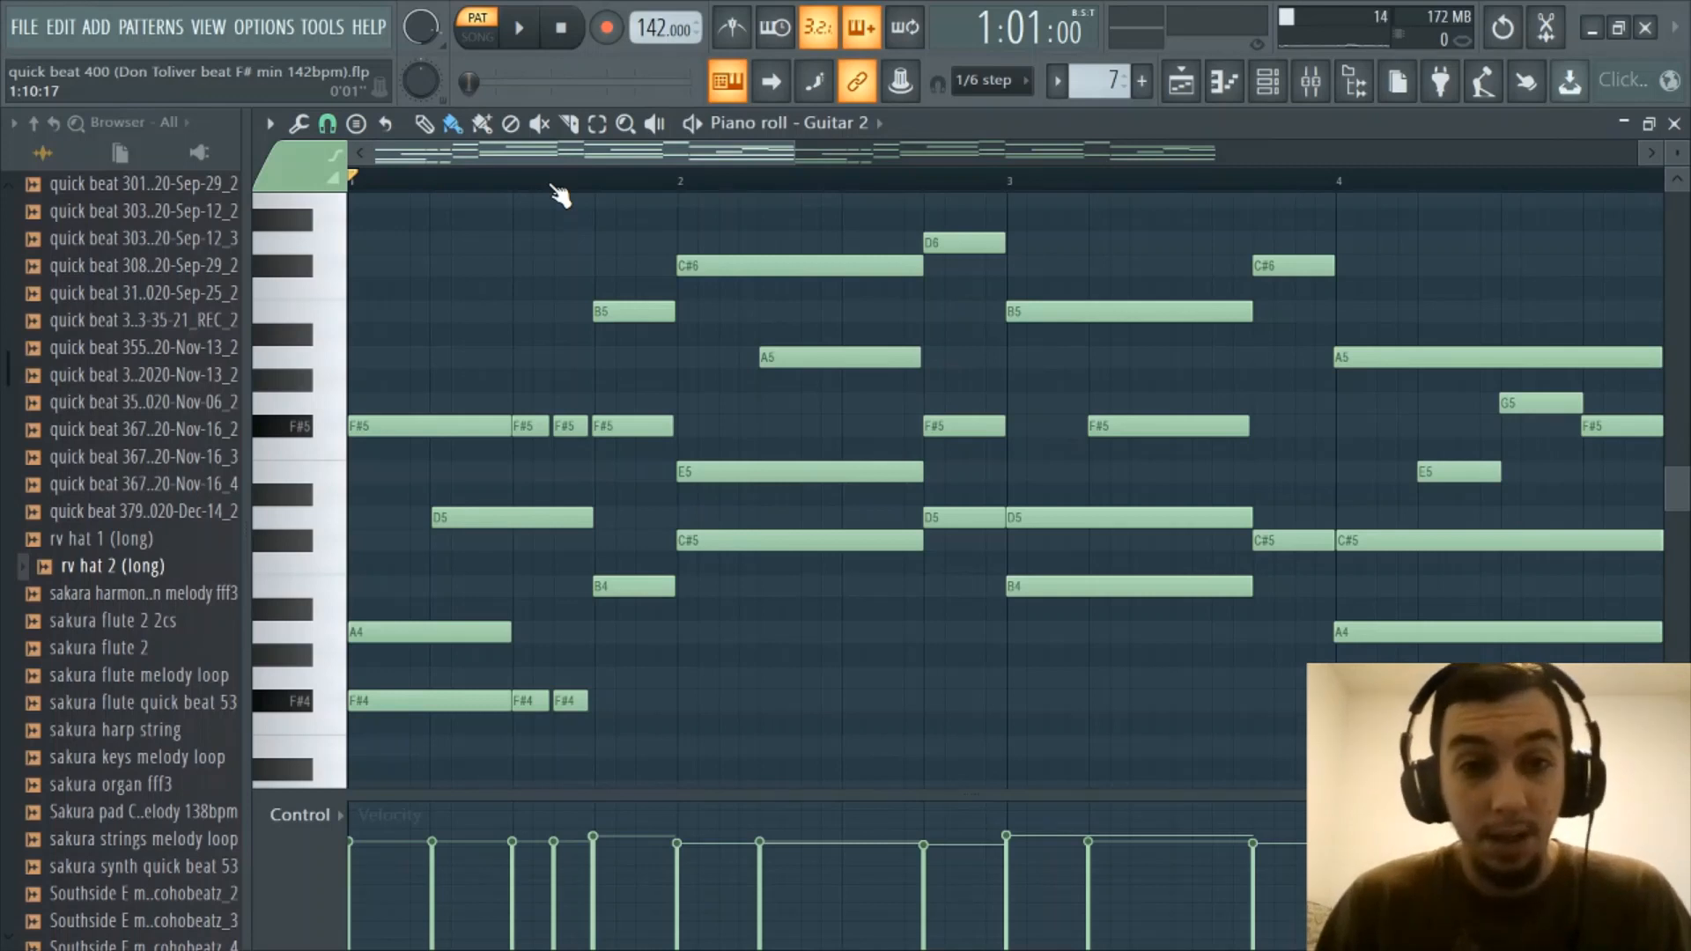
{"action": "scroll", "coordinate": [560, 195], "scroll_direction": "down", "scroll_amount": 2}
{"action": "scroll", "coordinate": [560, 196], "scroll_direction": "up", "scroll_amount": 3}
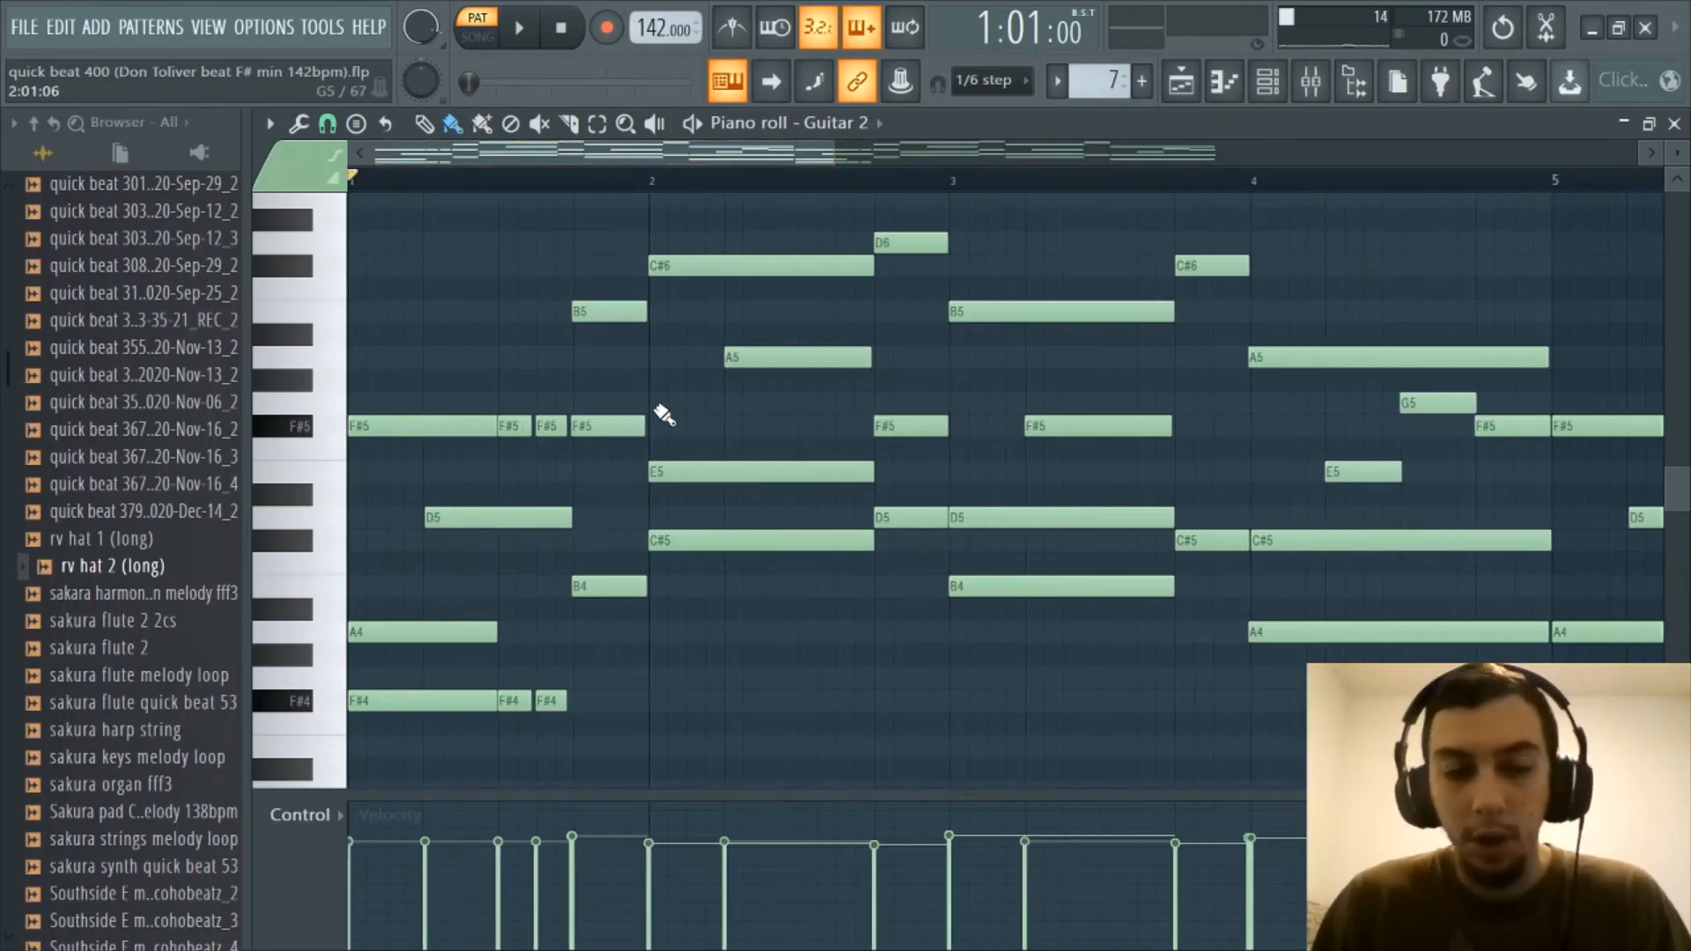
{"action": "scroll", "coordinate": [660, 197], "scroll_direction": "down", "scroll_amount": 1}
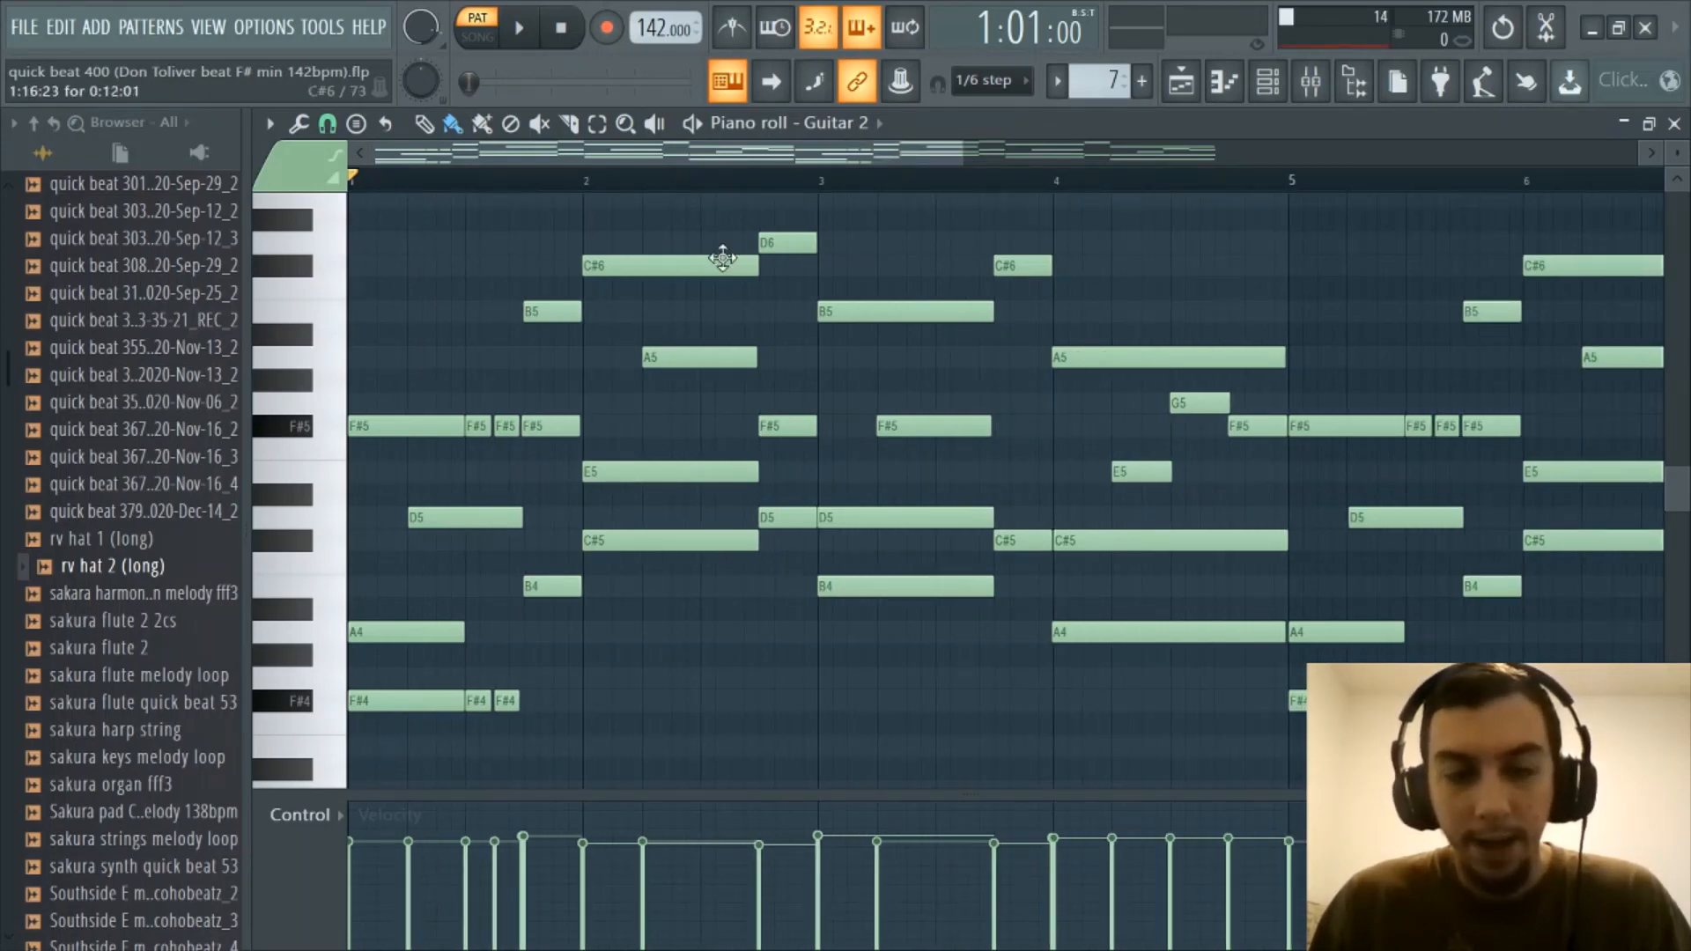
{"action": "scroll", "coordinate": [678, 159], "scroll_direction": "up", "scroll_amount": 1}
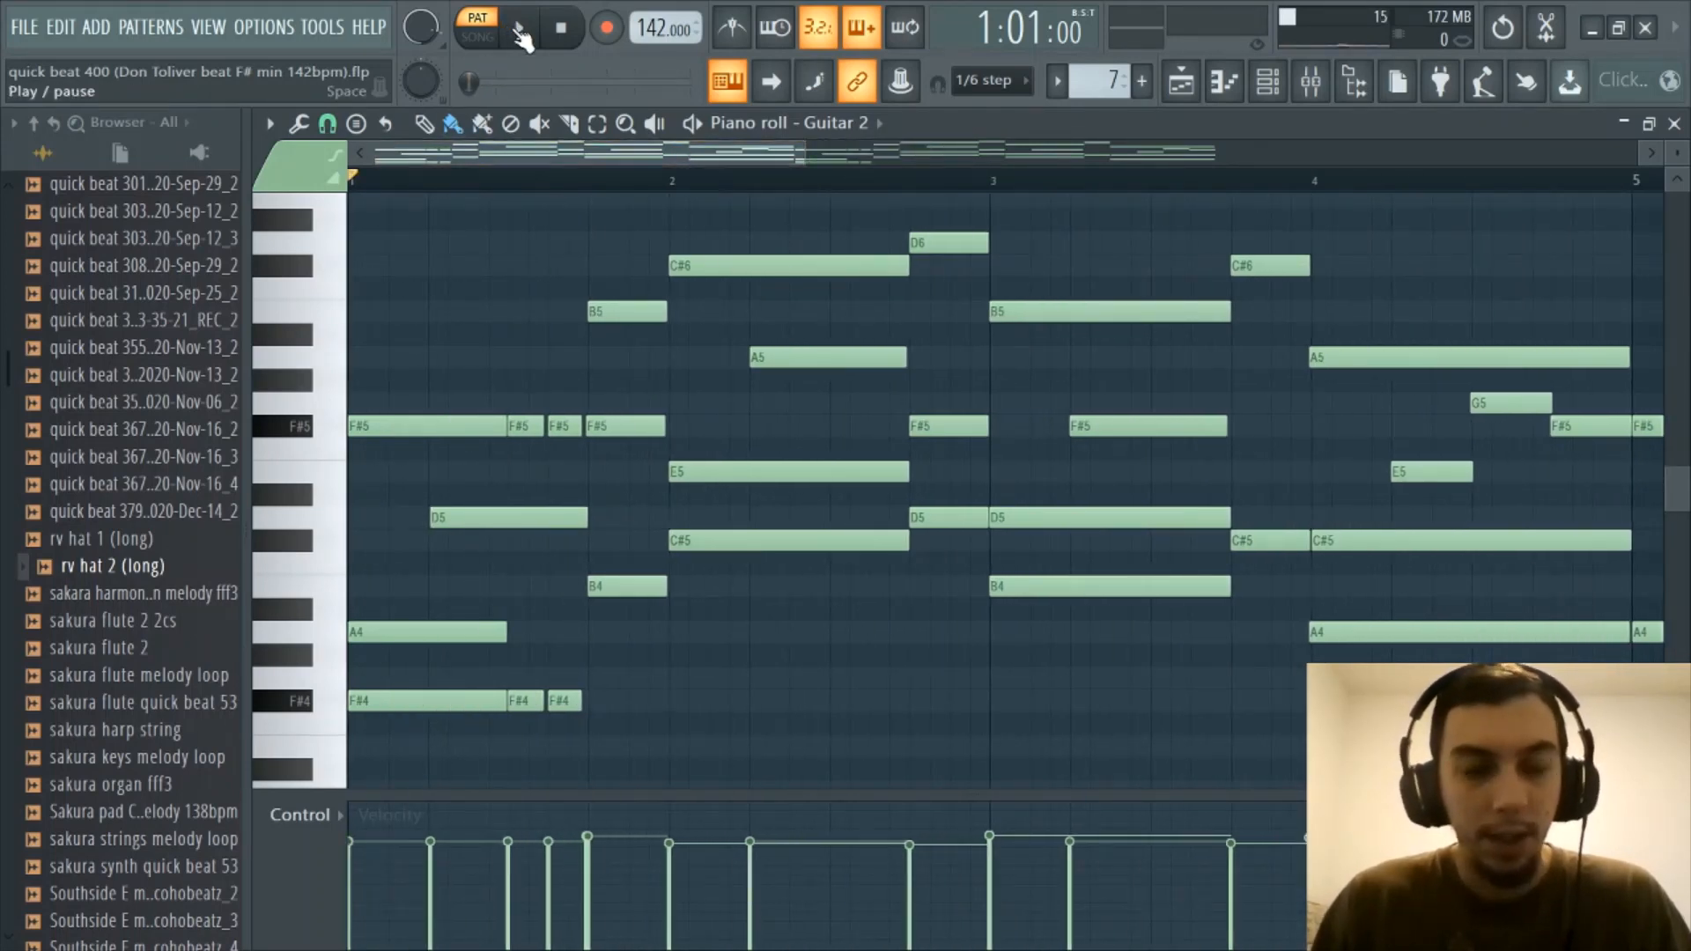
Play the Guitar 2 melody through its eight bars and stop playback
{"action": "left_click", "coordinate": [519, 32]}
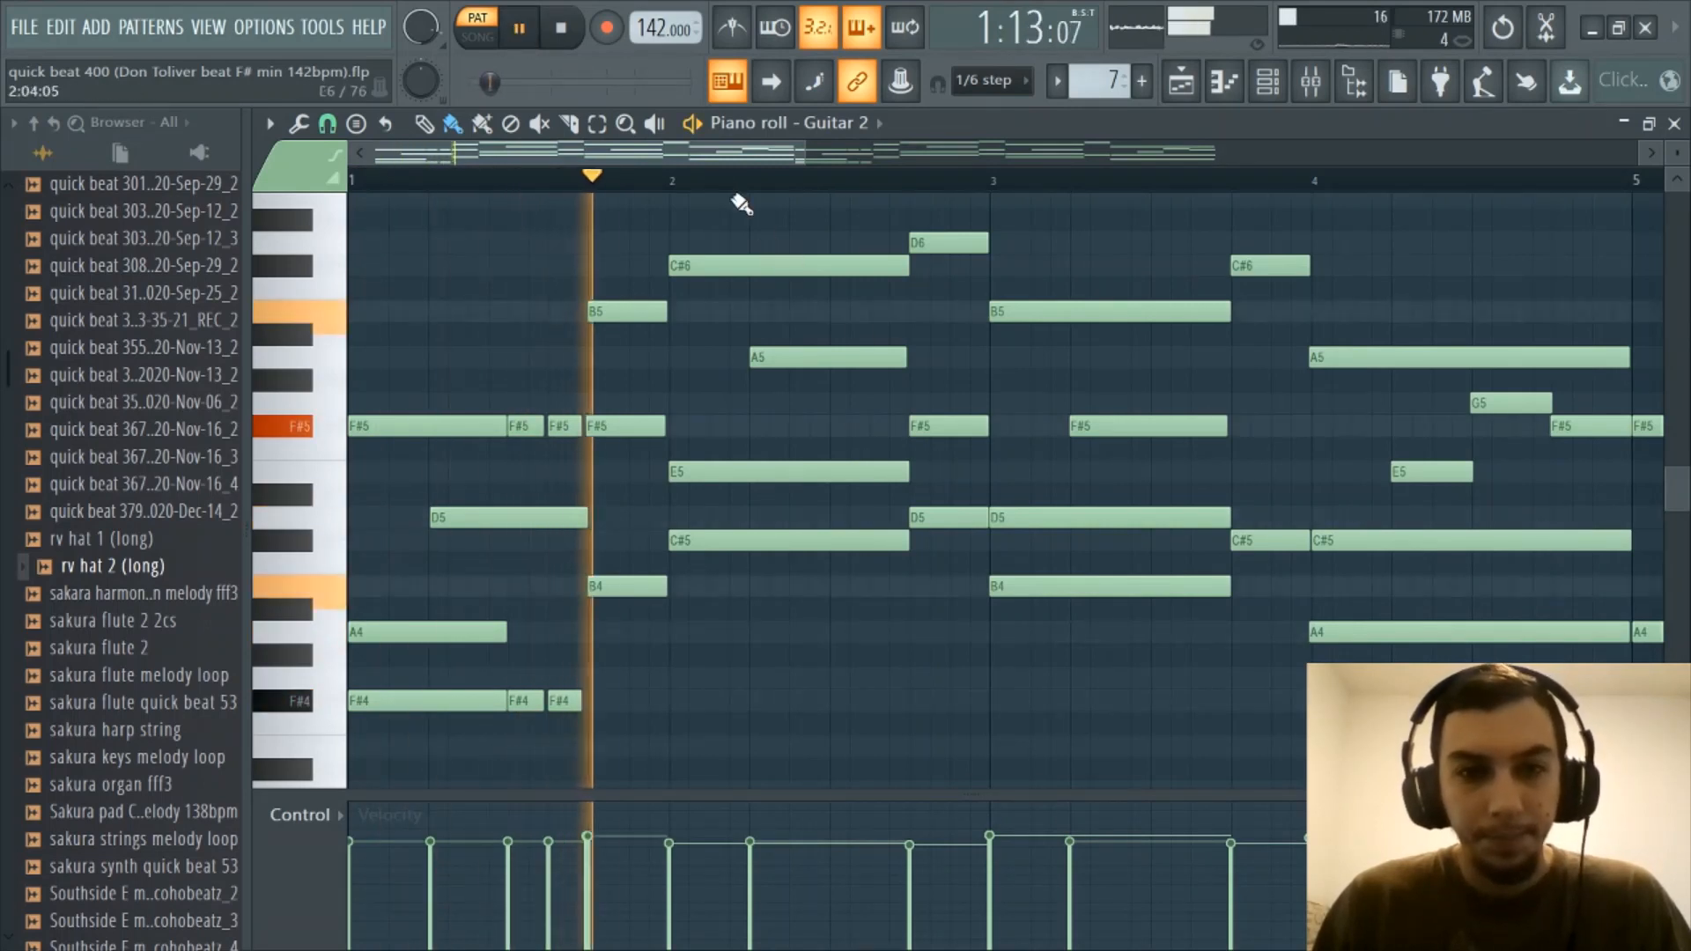
{"action": "scroll", "coordinate": [719, 199], "scroll_direction": "down", "scroll_amount": 2}
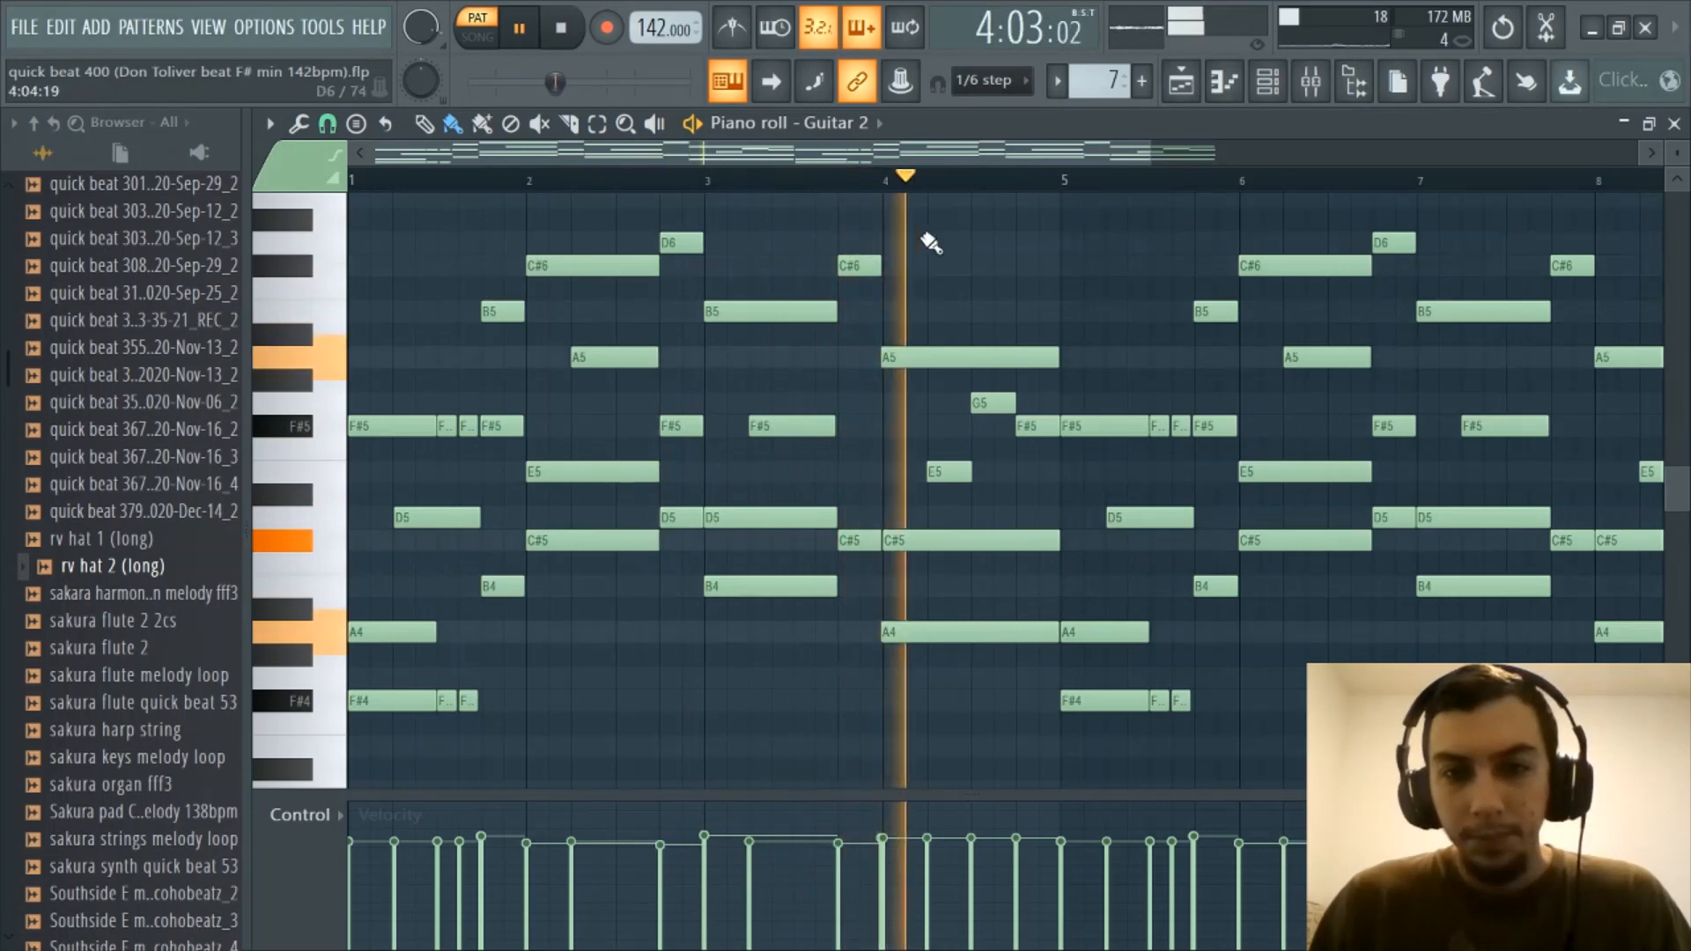
{"action": "scroll", "coordinate": [892, 189], "scroll_direction": "down", "scroll_amount": 2}
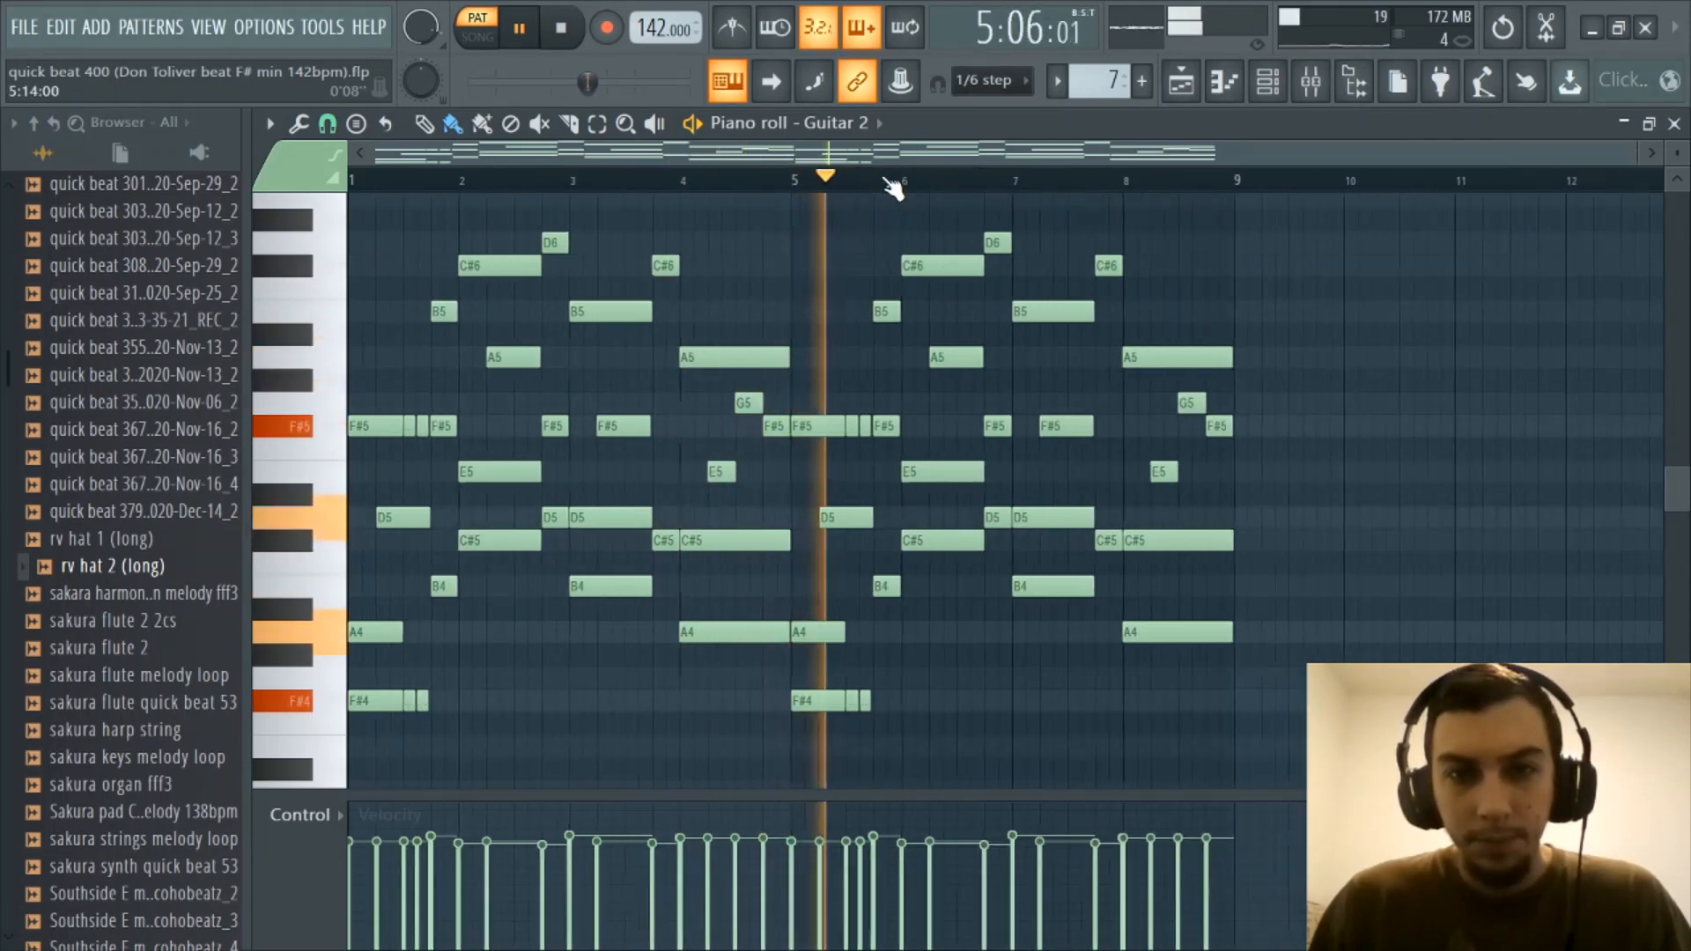
{"action": "scroll", "coordinate": [869, 158], "scroll_direction": "up", "scroll_amount": 1}
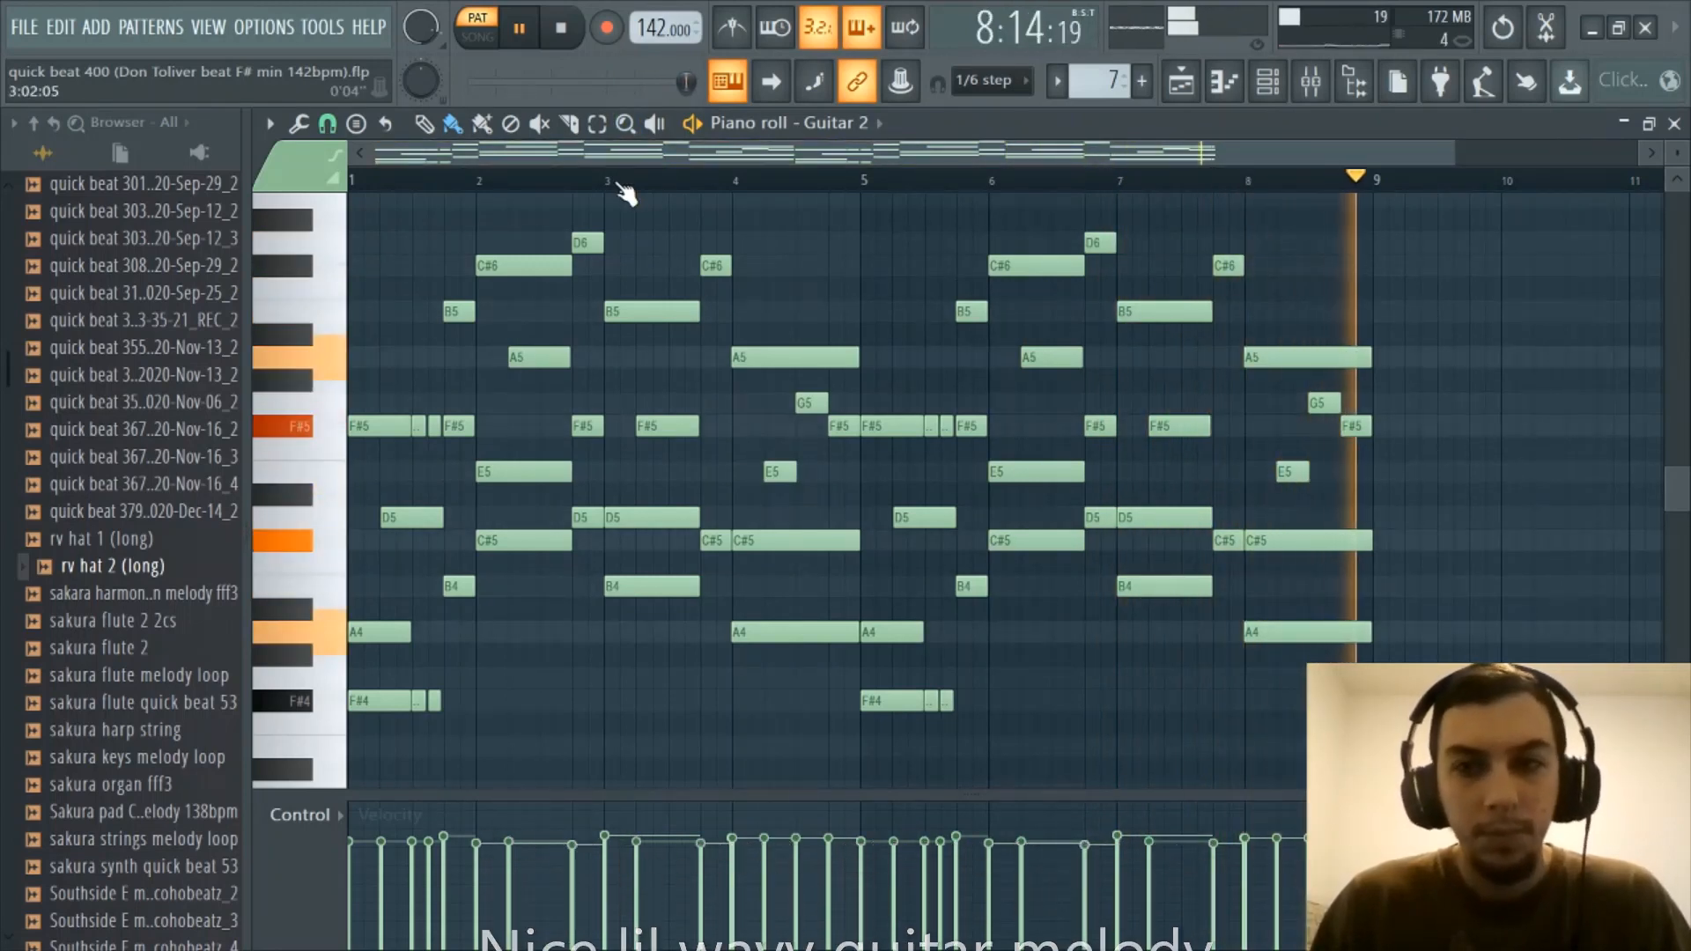
{"action": "key", "text": "space"}
{"action": "scroll", "coordinate": [627, 176], "scroll_direction": "up", "scroll_amount": 2}
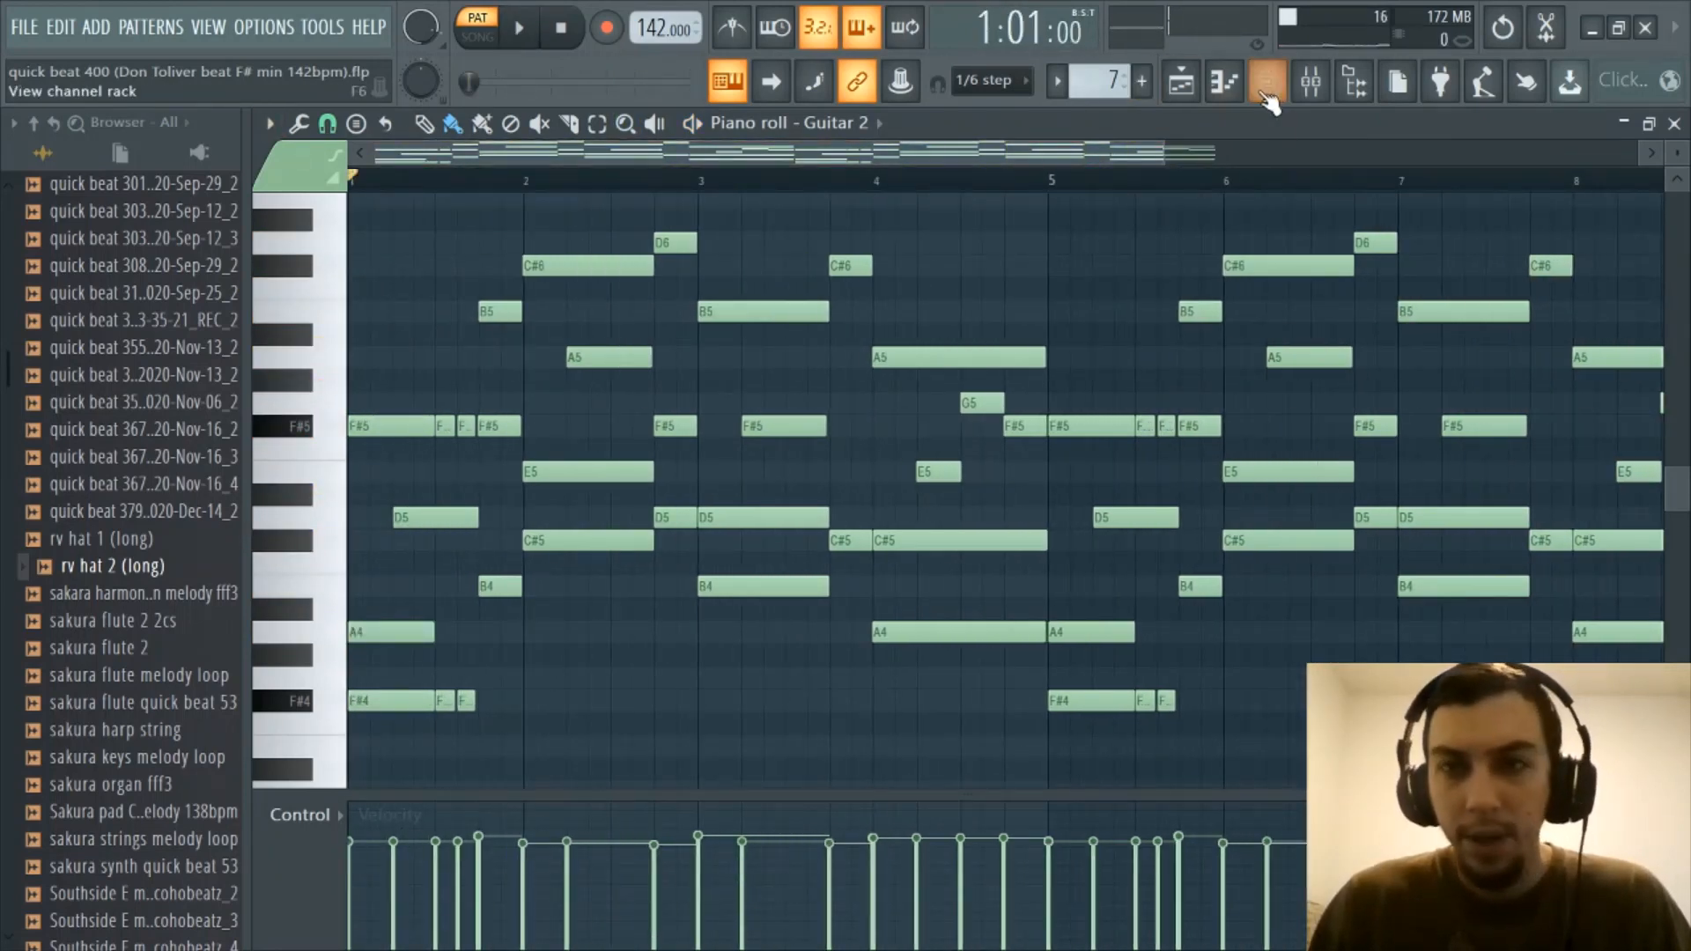
Switch from Guitar 2 to the Guitar 9 pattern, check it in the playlist, and show its notes in the piano roll
{"action": "left_click", "coordinate": [852, 123]}
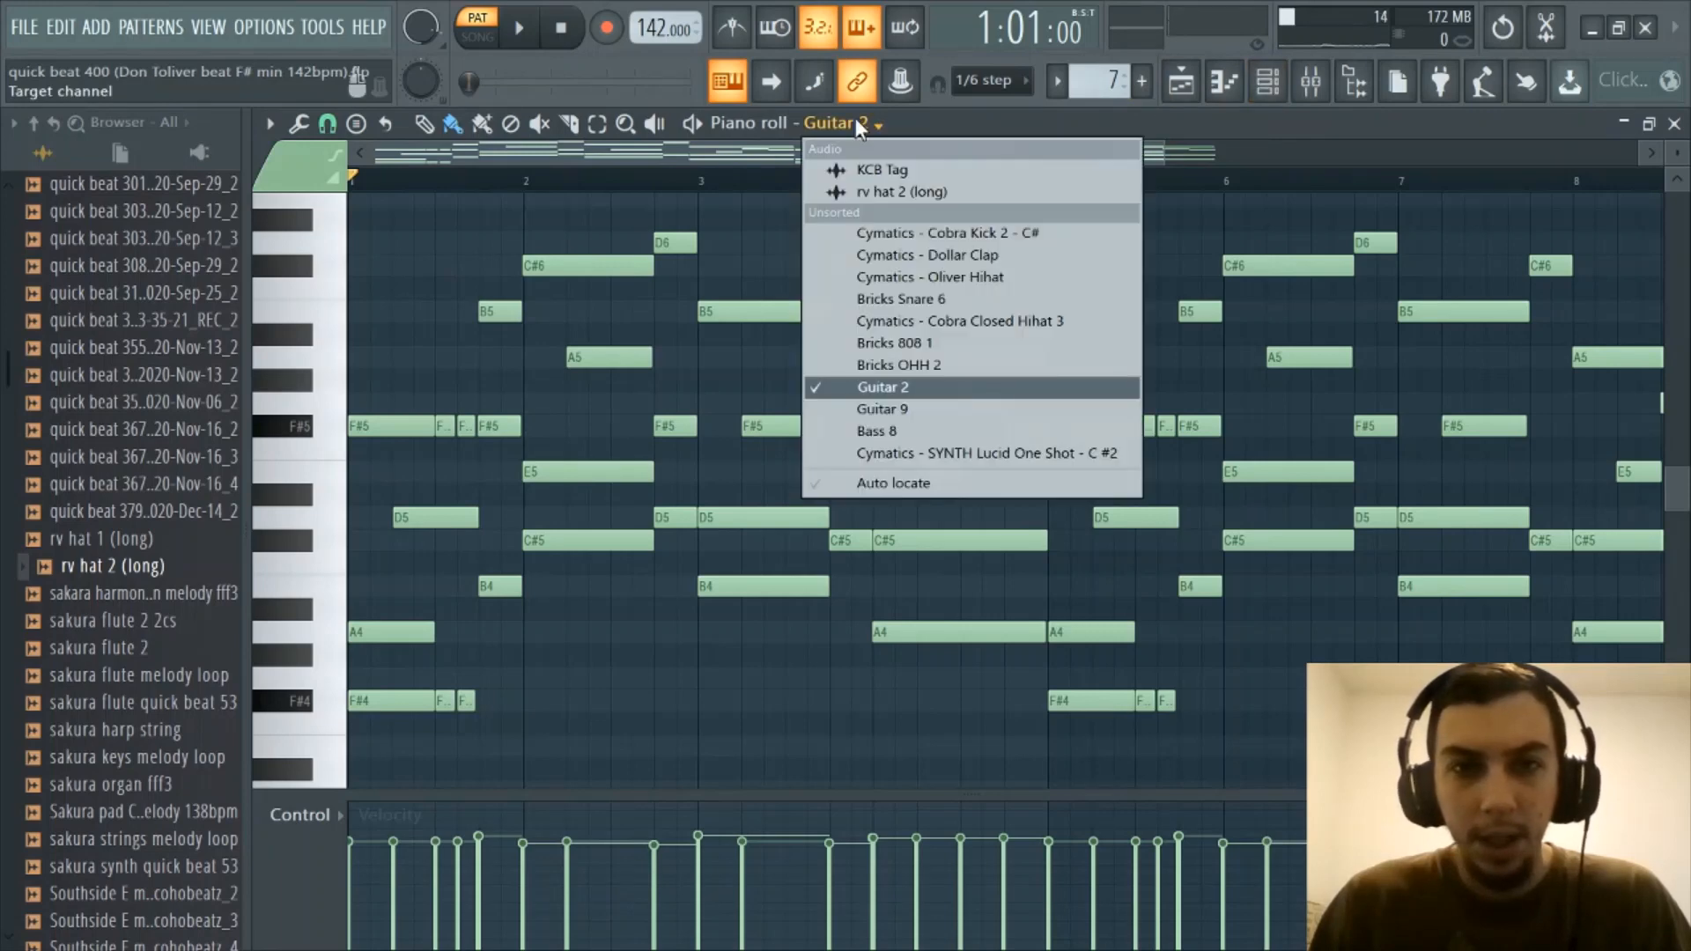
{"action": "left_click", "coordinate": [885, 409]}
{"action": "left_click", "coordinate": [1181, 81]}
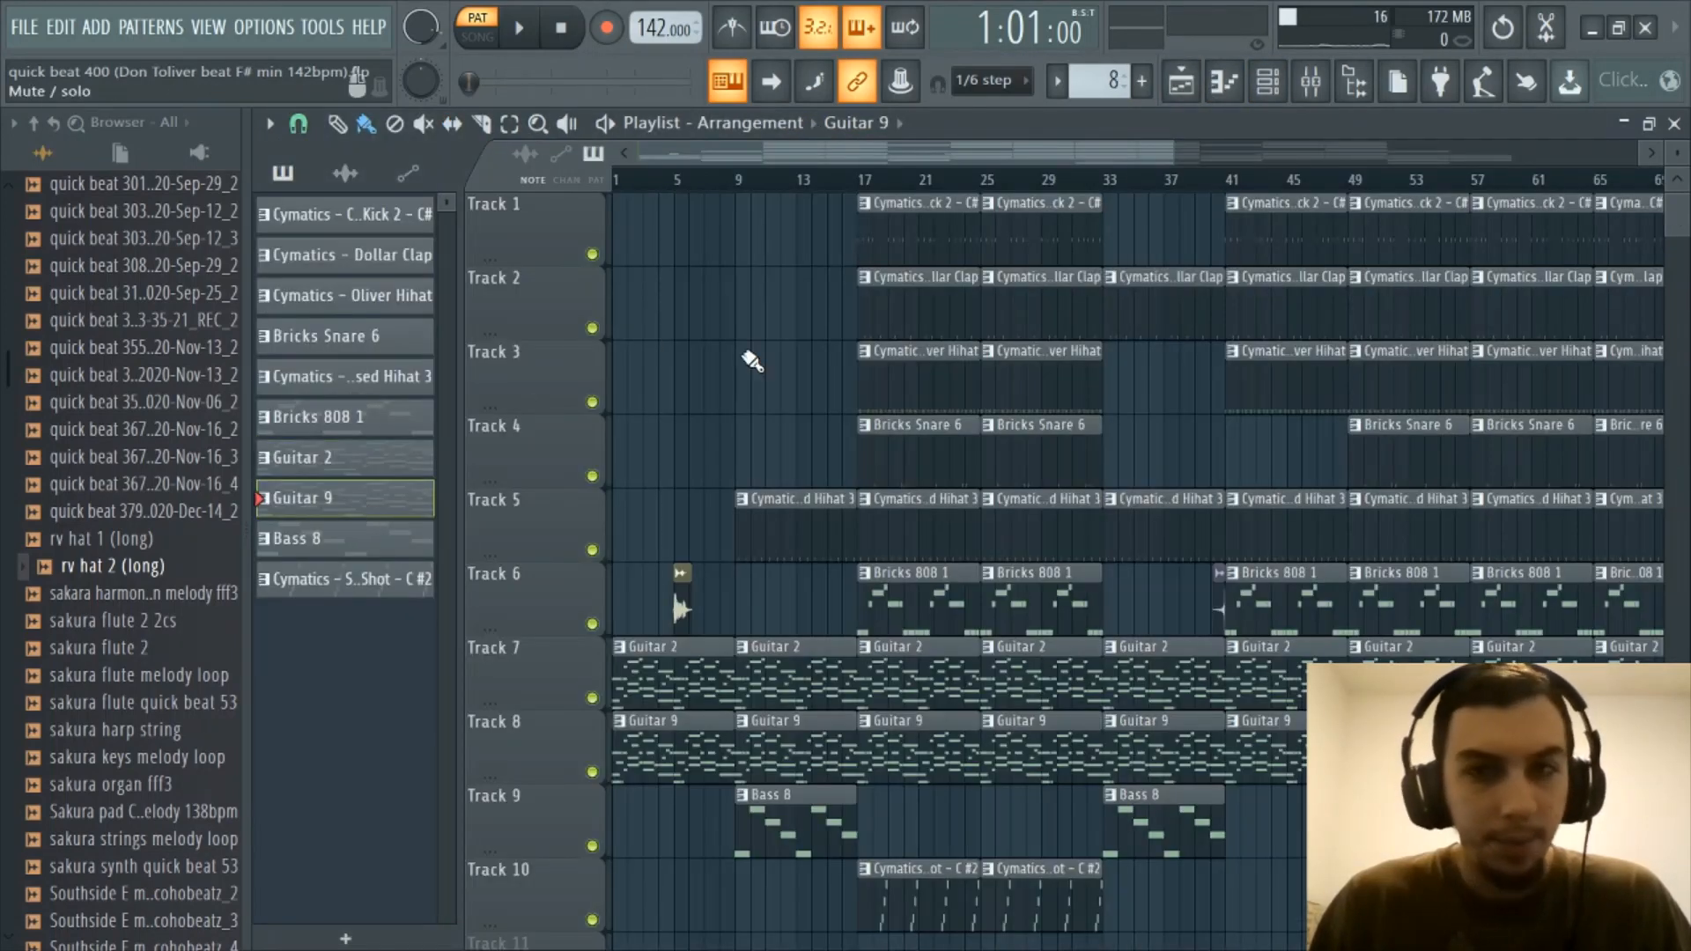
{"action": "left_click", "coordinate": [1214, 84]}
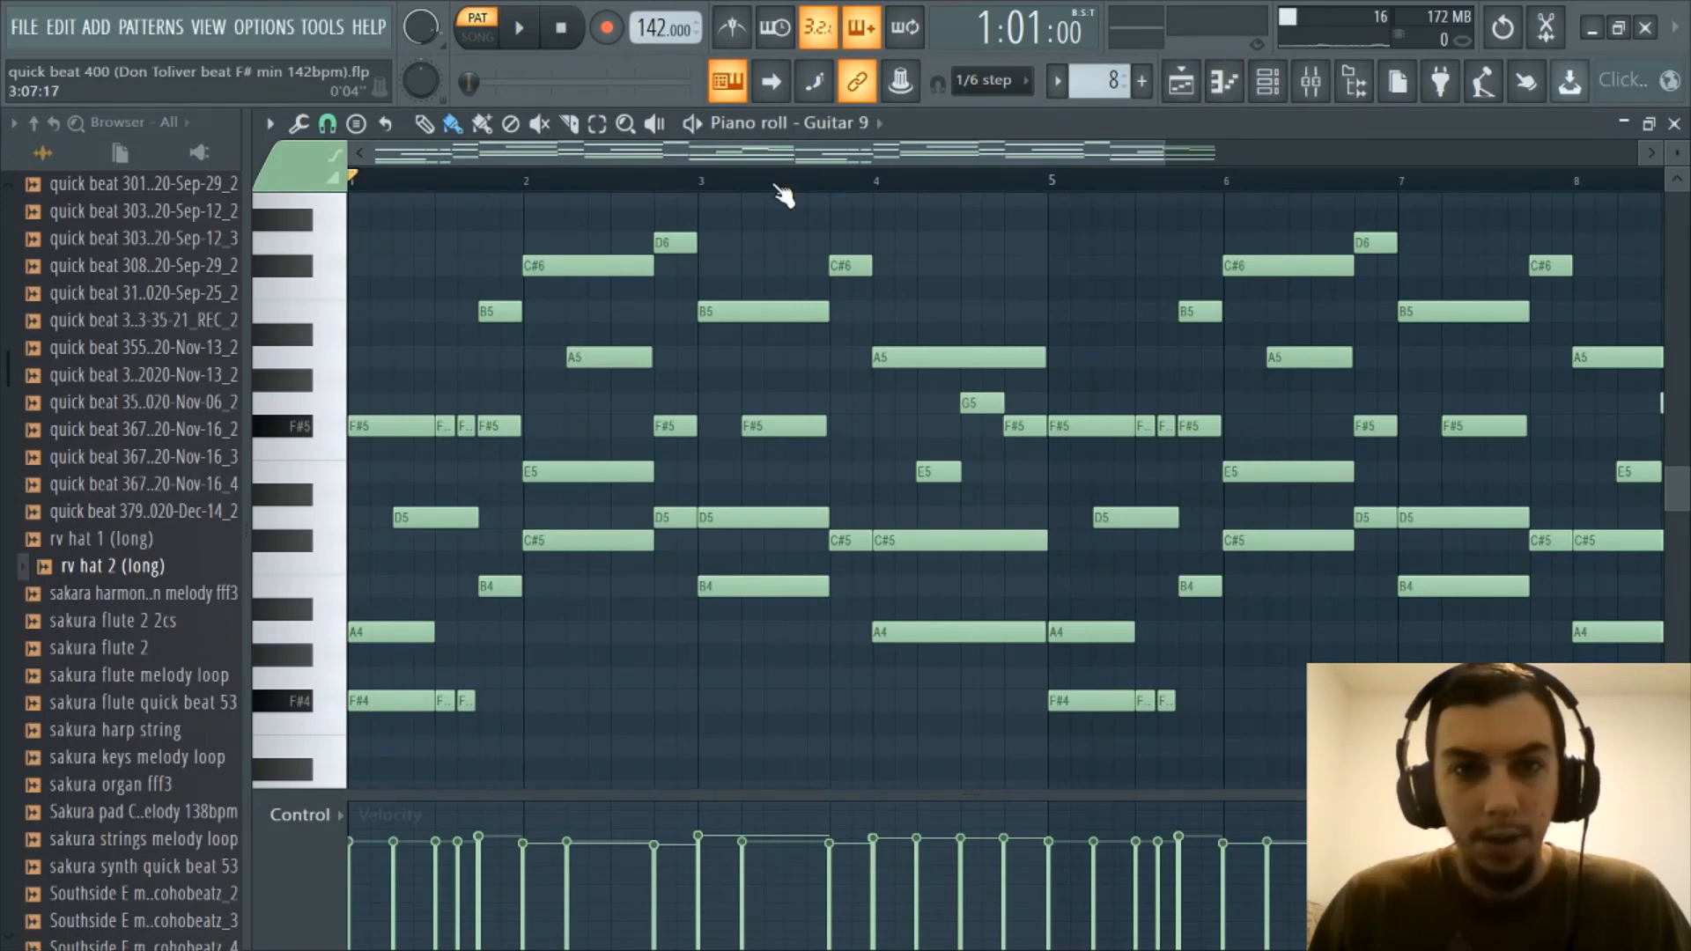
Play the Guitar 9 pattern through its eight bars, stop playback, and look over its notes
{"action": "key", "text": "space"}
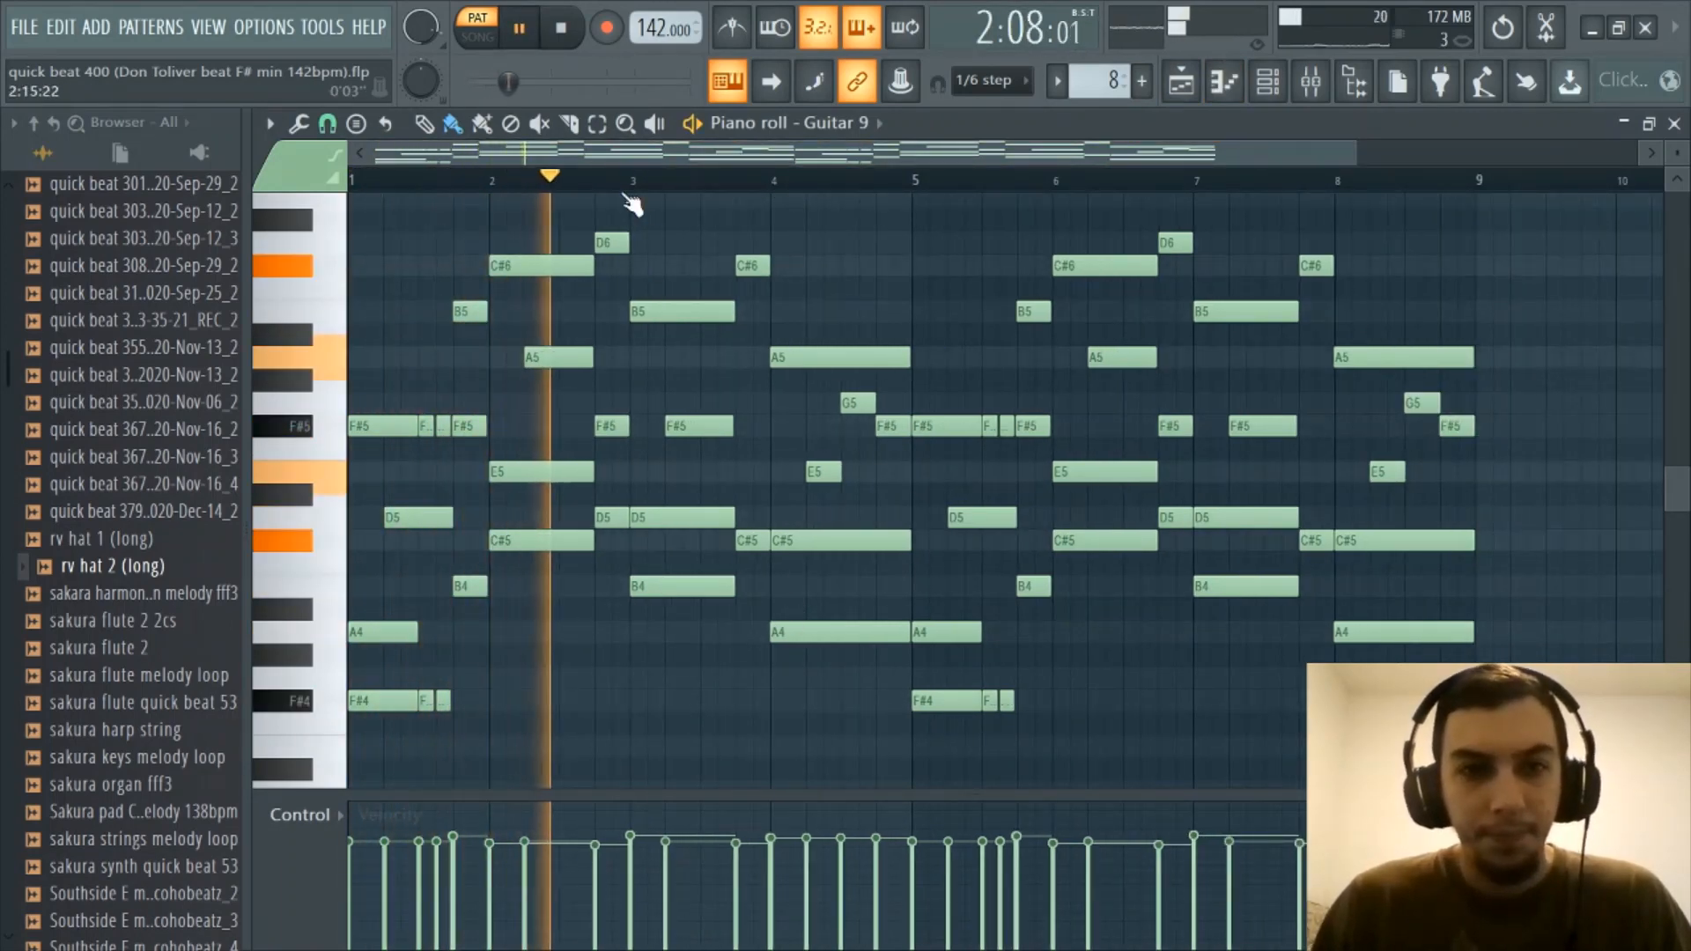
{"action": "scroll", "coordinate": [656, 155], "scroll_direction": "up", "scroll_amount": 1}
{"action": "left_click_drag", "start_coordinate": [657, 155], "coordinate": [409, 155]}
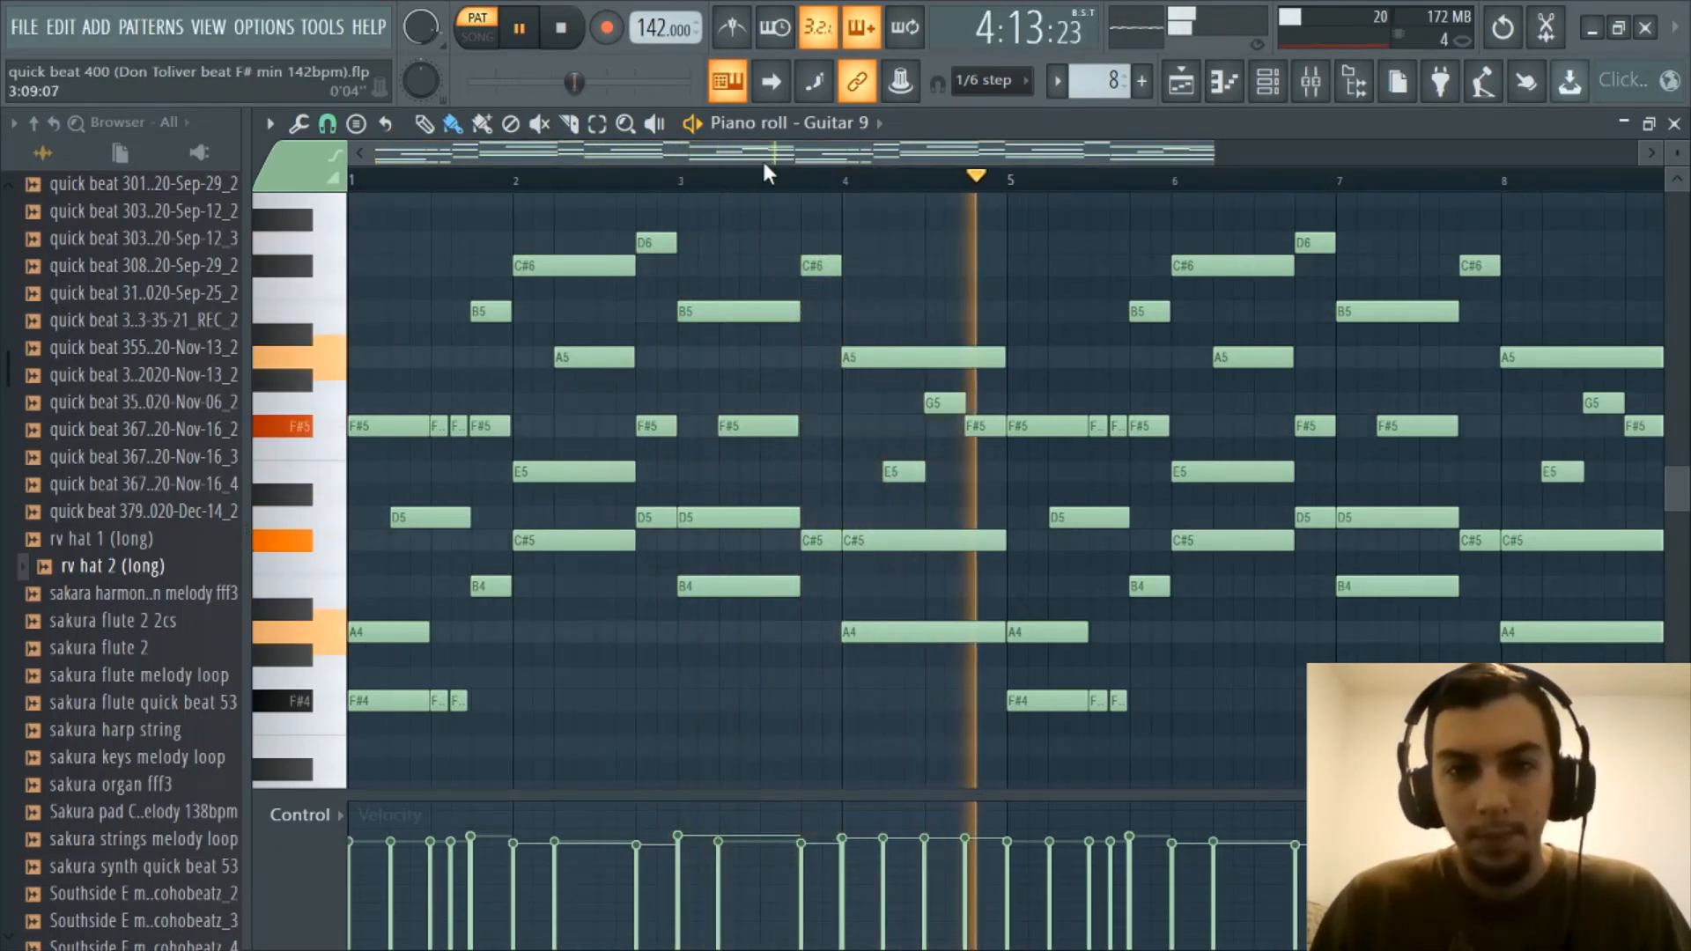
{"action": "scroll", "coordinate": [765, 181], "scroll_direction": "down", "scroll_amount": 1}
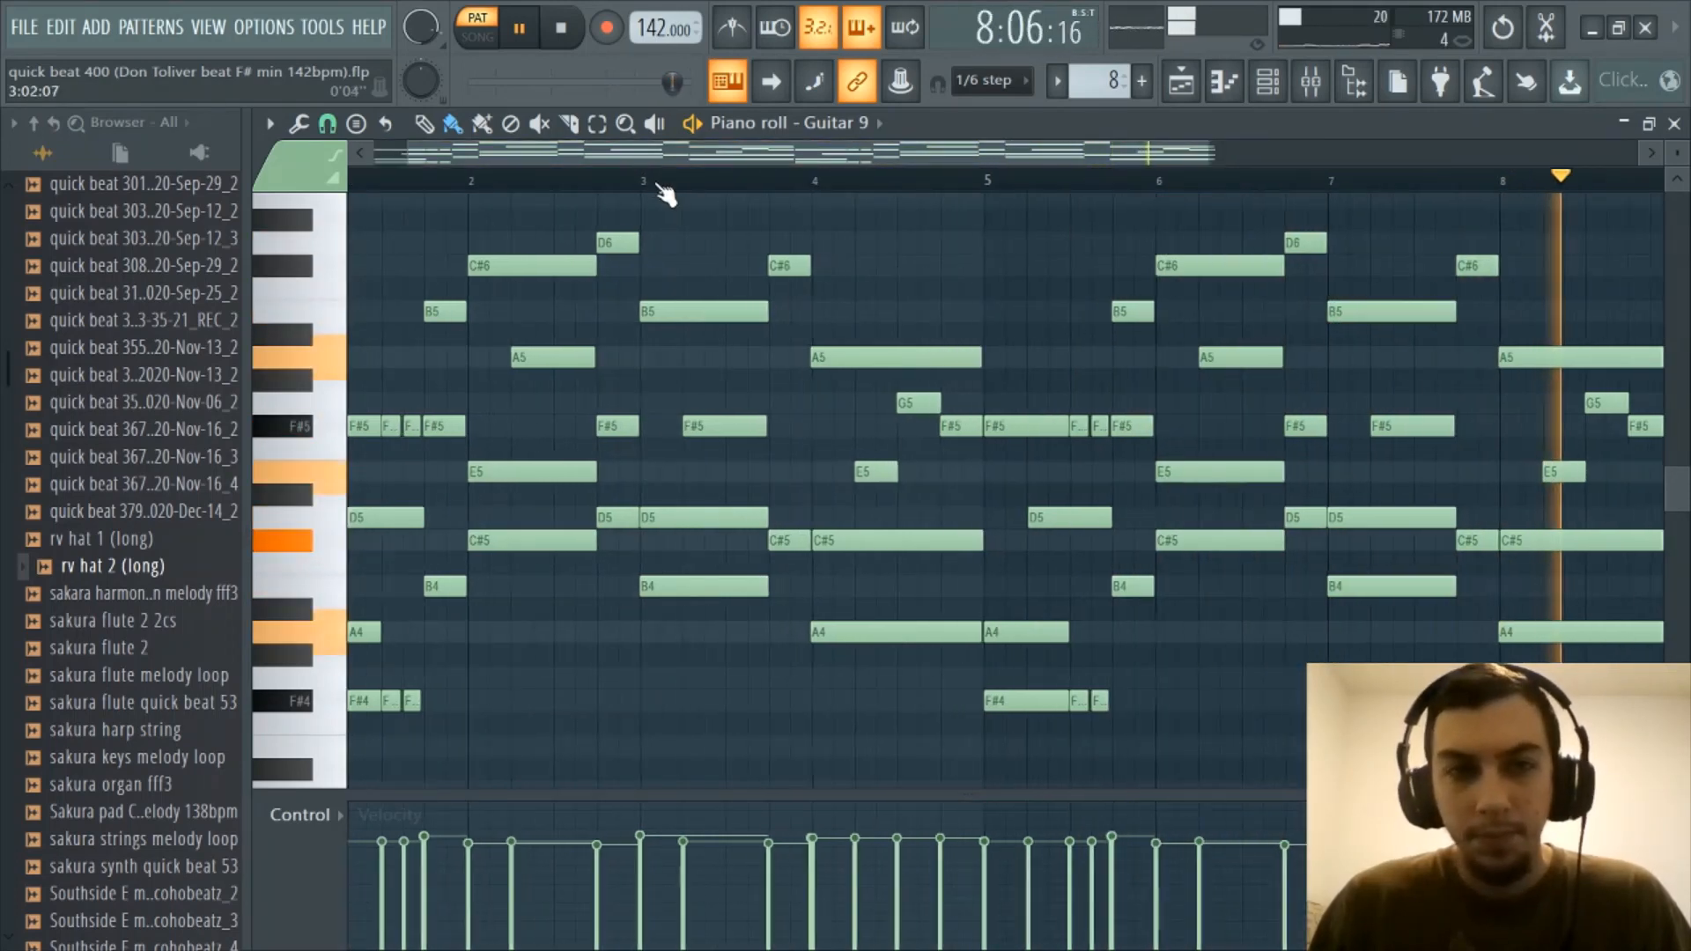
{"action": "scroll", "coordinate": [647, 155], "scroll_direction": "up", "scroll_amount": 1}
{"action": "key", "text": "space"}
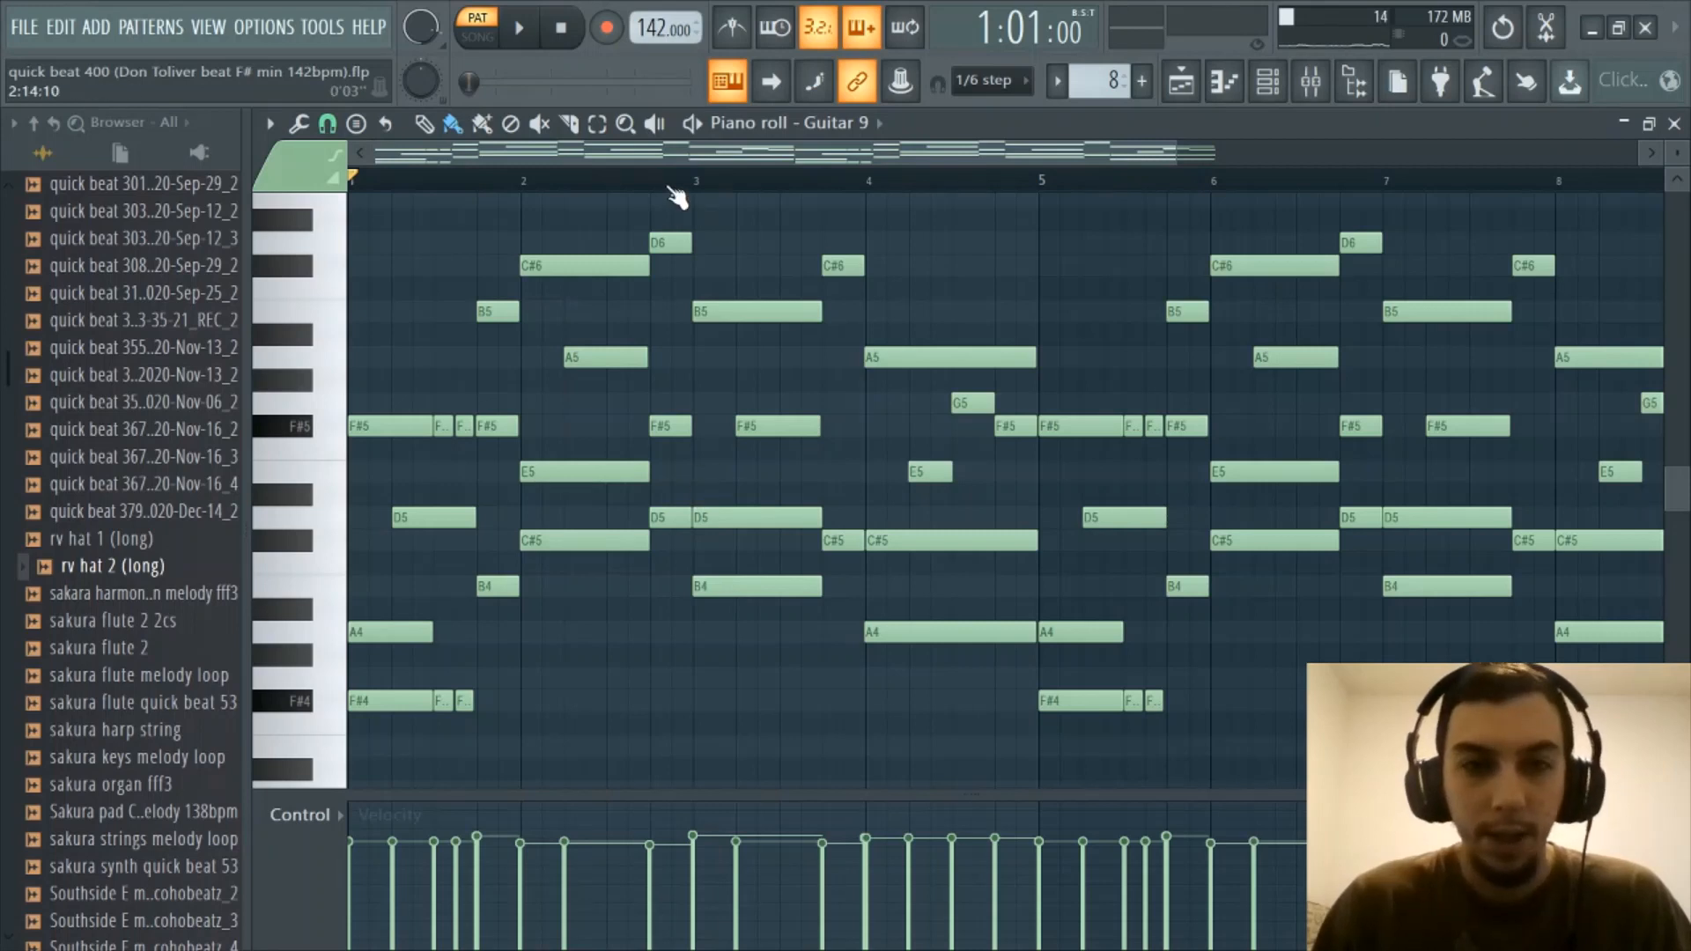
{"action": "scroll", "coordinate": [668, 155], "scroll_direction": "up", "scroll_amount": 1}
{"action": "left_click_drag", "start_coordinate": [667, 155], "coordinate": [412, 159]}
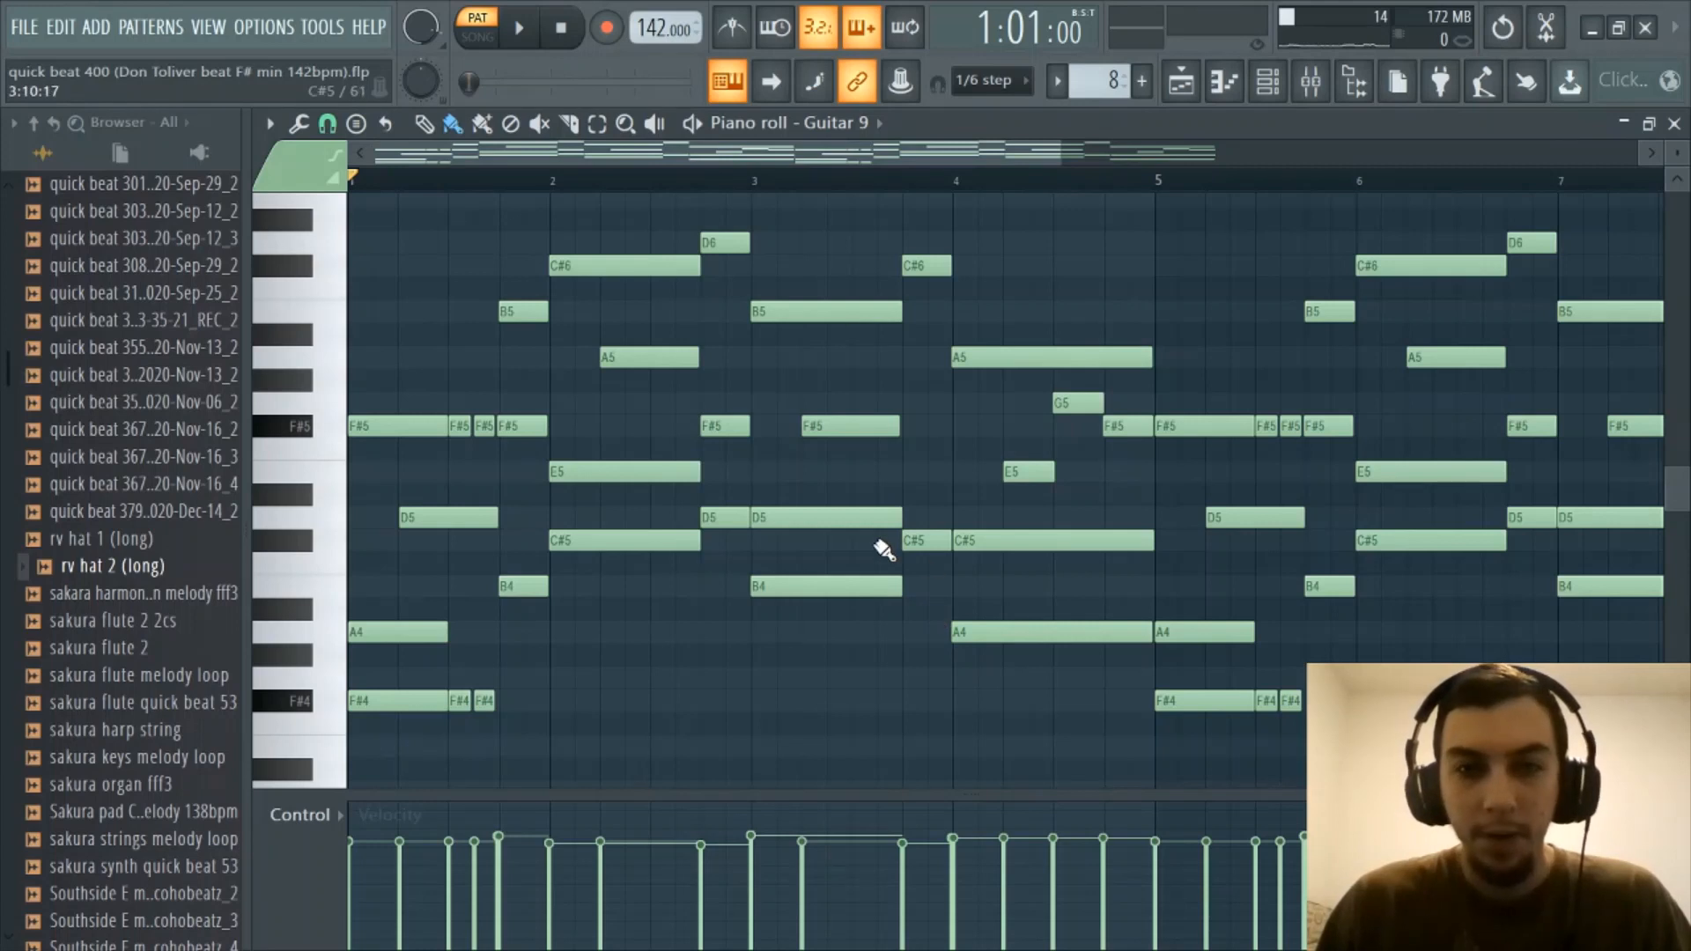
Select the Cymatics SYNTH Lucid One Shot pattern in the playlist and show that channel's notes in the piano roll
{"action": "left_click", "coordinate": [1188, 84]}
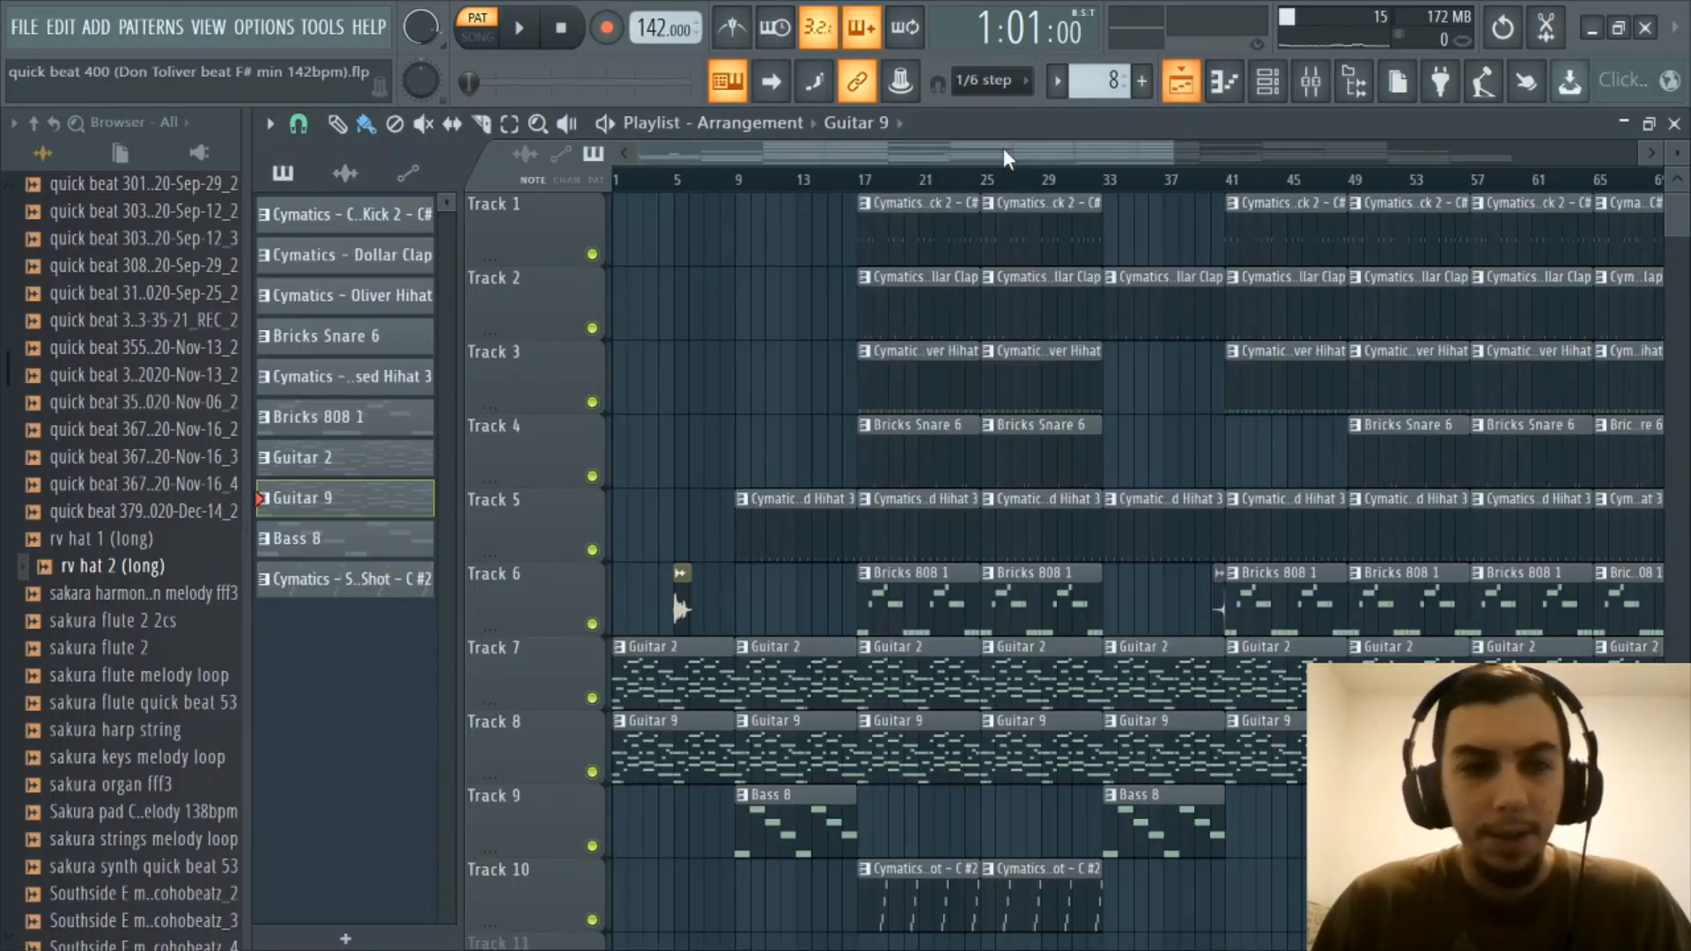
{"action": "left_click", "coordinate": [337, 592]}
{"action": "left_click", "coordinate": [1181, 83]}
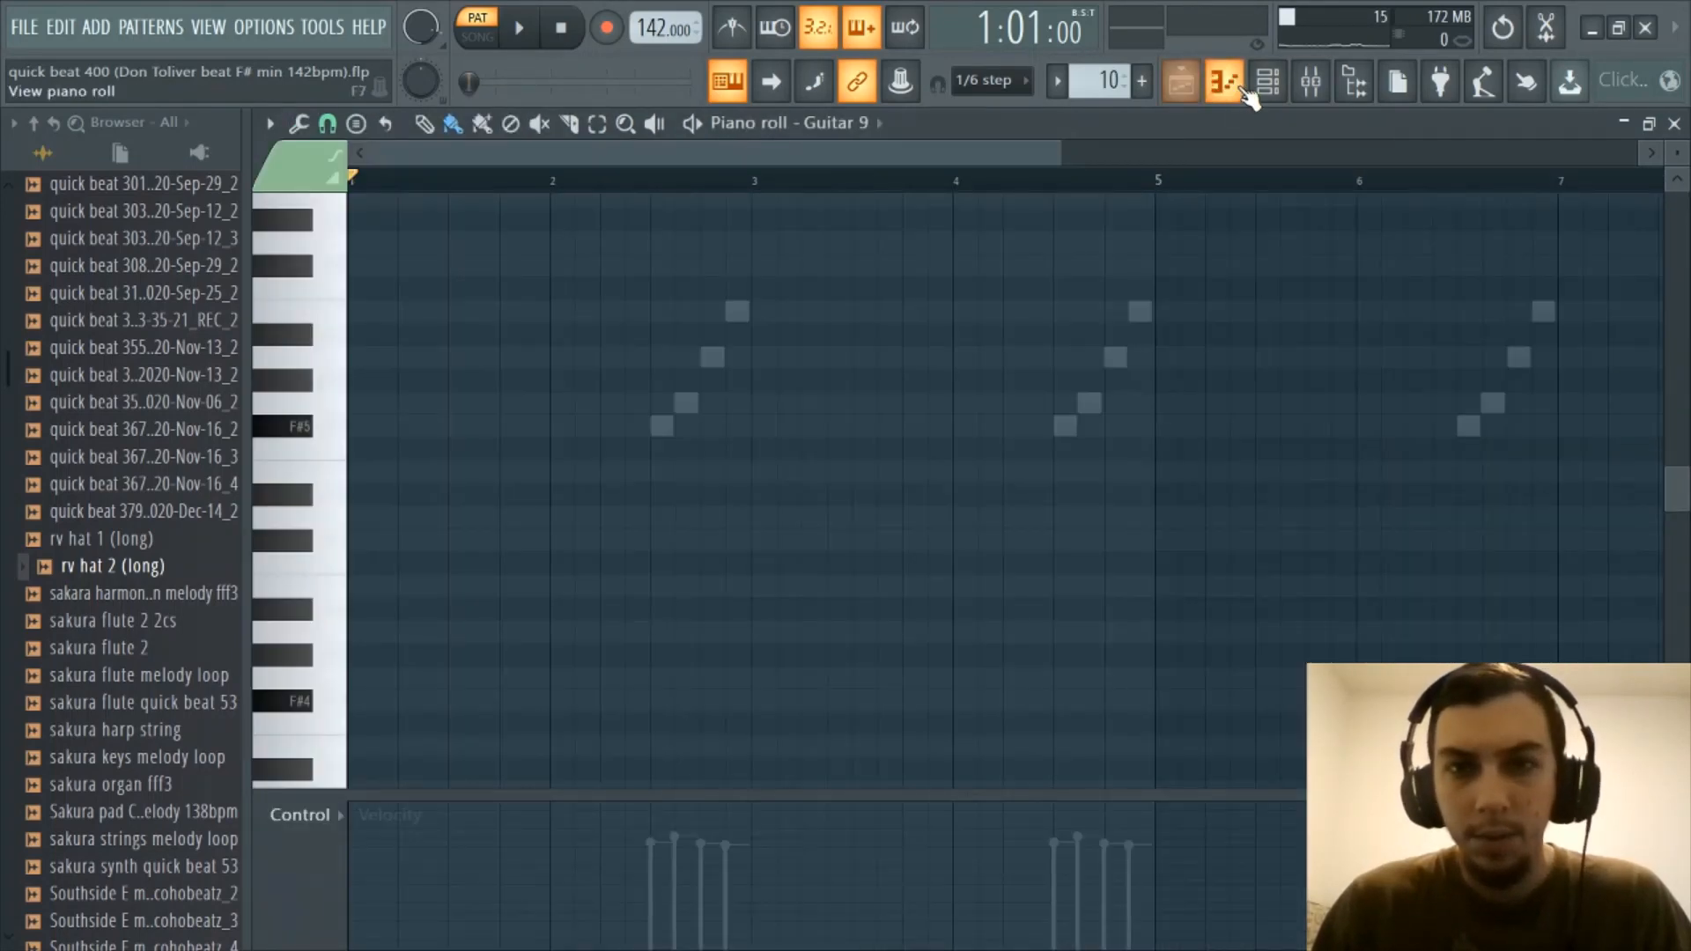
{"action": "left_click", "coordinate": [1232, 88]}
{"action": "left_click", "coordinate": [1229, 84]}
{"action": "left_click", "coordinate": [1022, 118]}
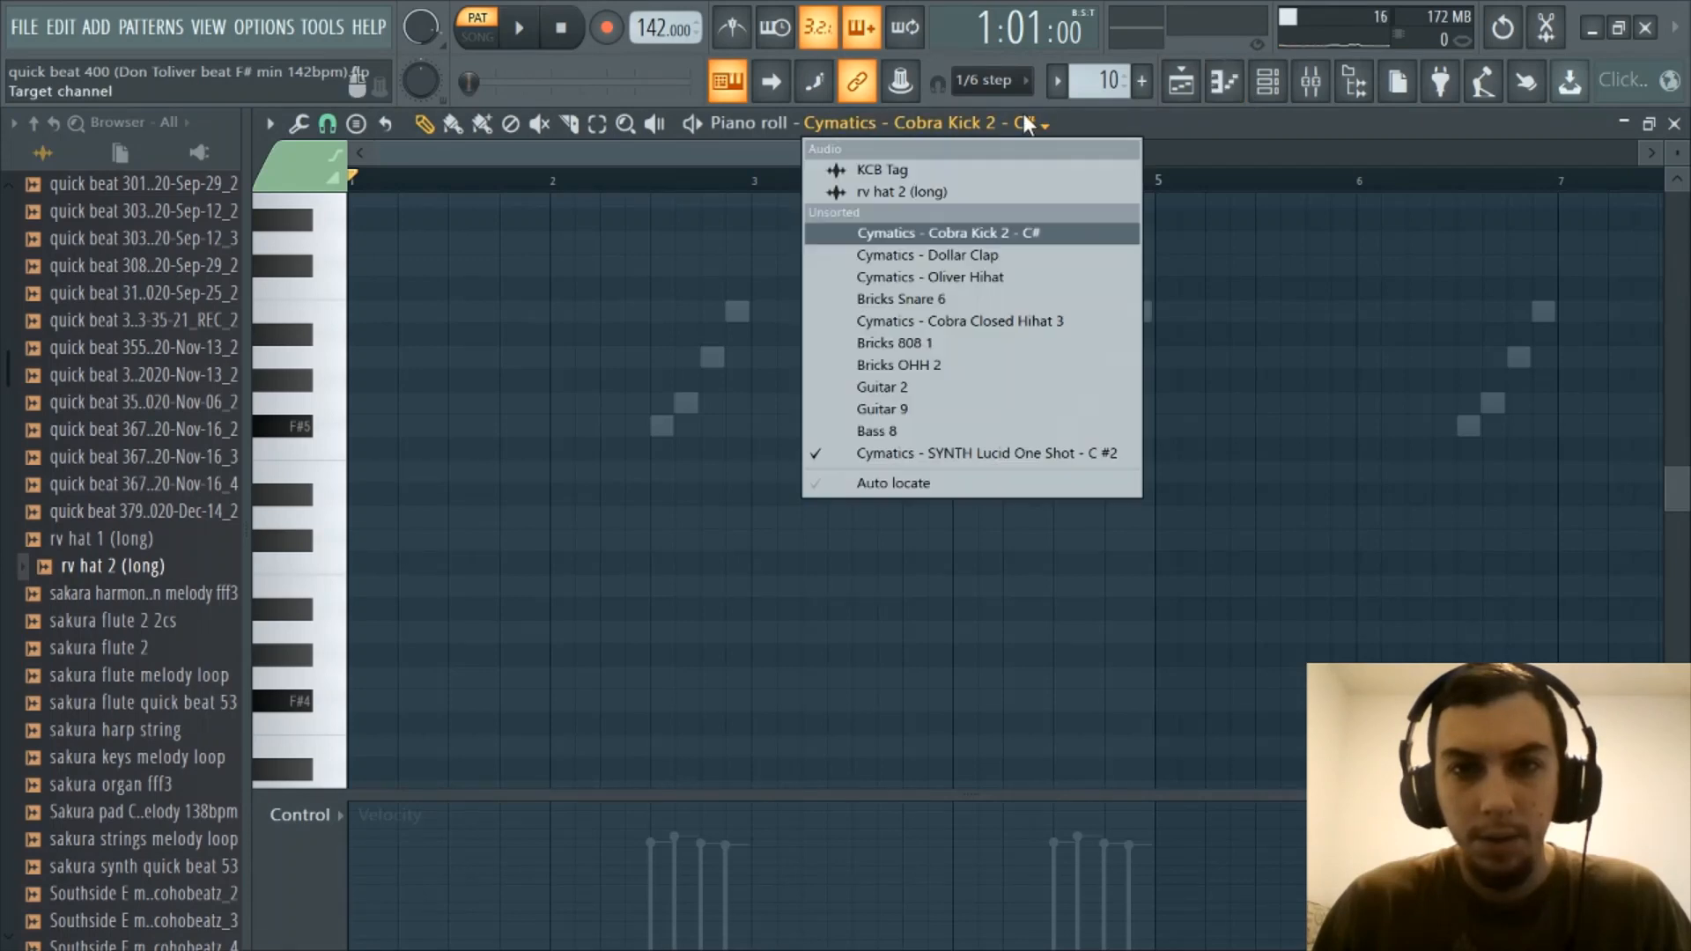
{"action": "left_click", "coordinate": [933, 452]}
{"action": "scroll", "coordinate": [642, 219], "scroll_direction": "up", "scroll_amount": 1}
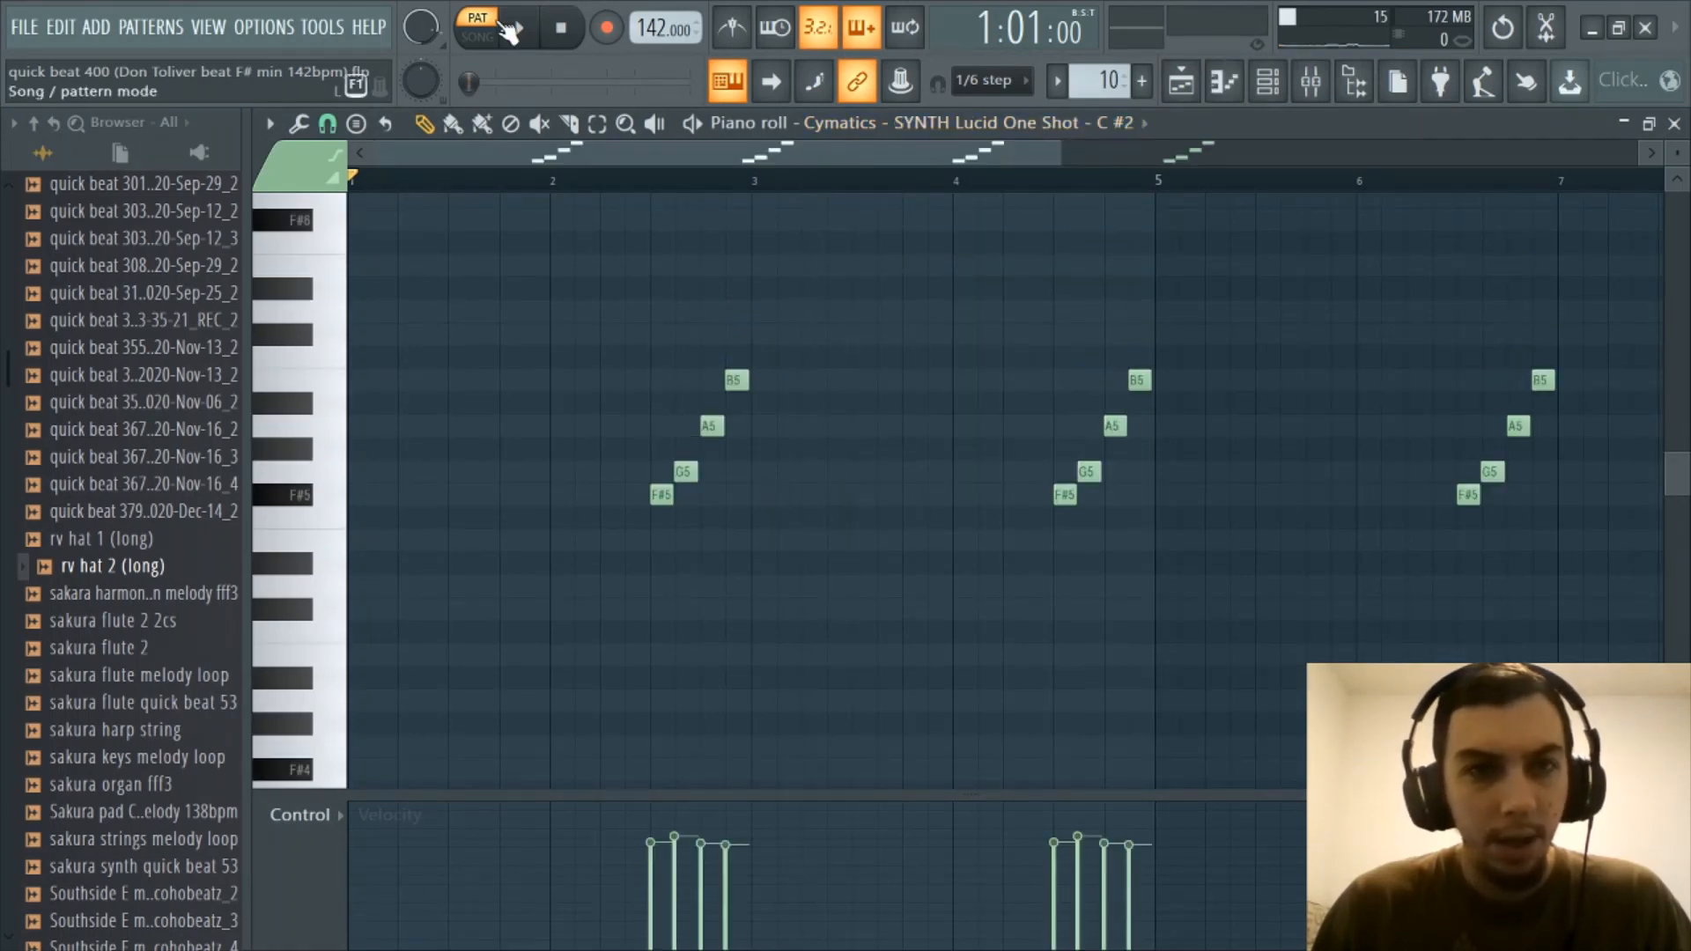
Examine the repeated rising F#5 to B5 synth phrases, then play the counter melody and stop playback
{"action": "left_click_drag", "start_coordinate": [760, 187], "coordinate": [353, 164]}
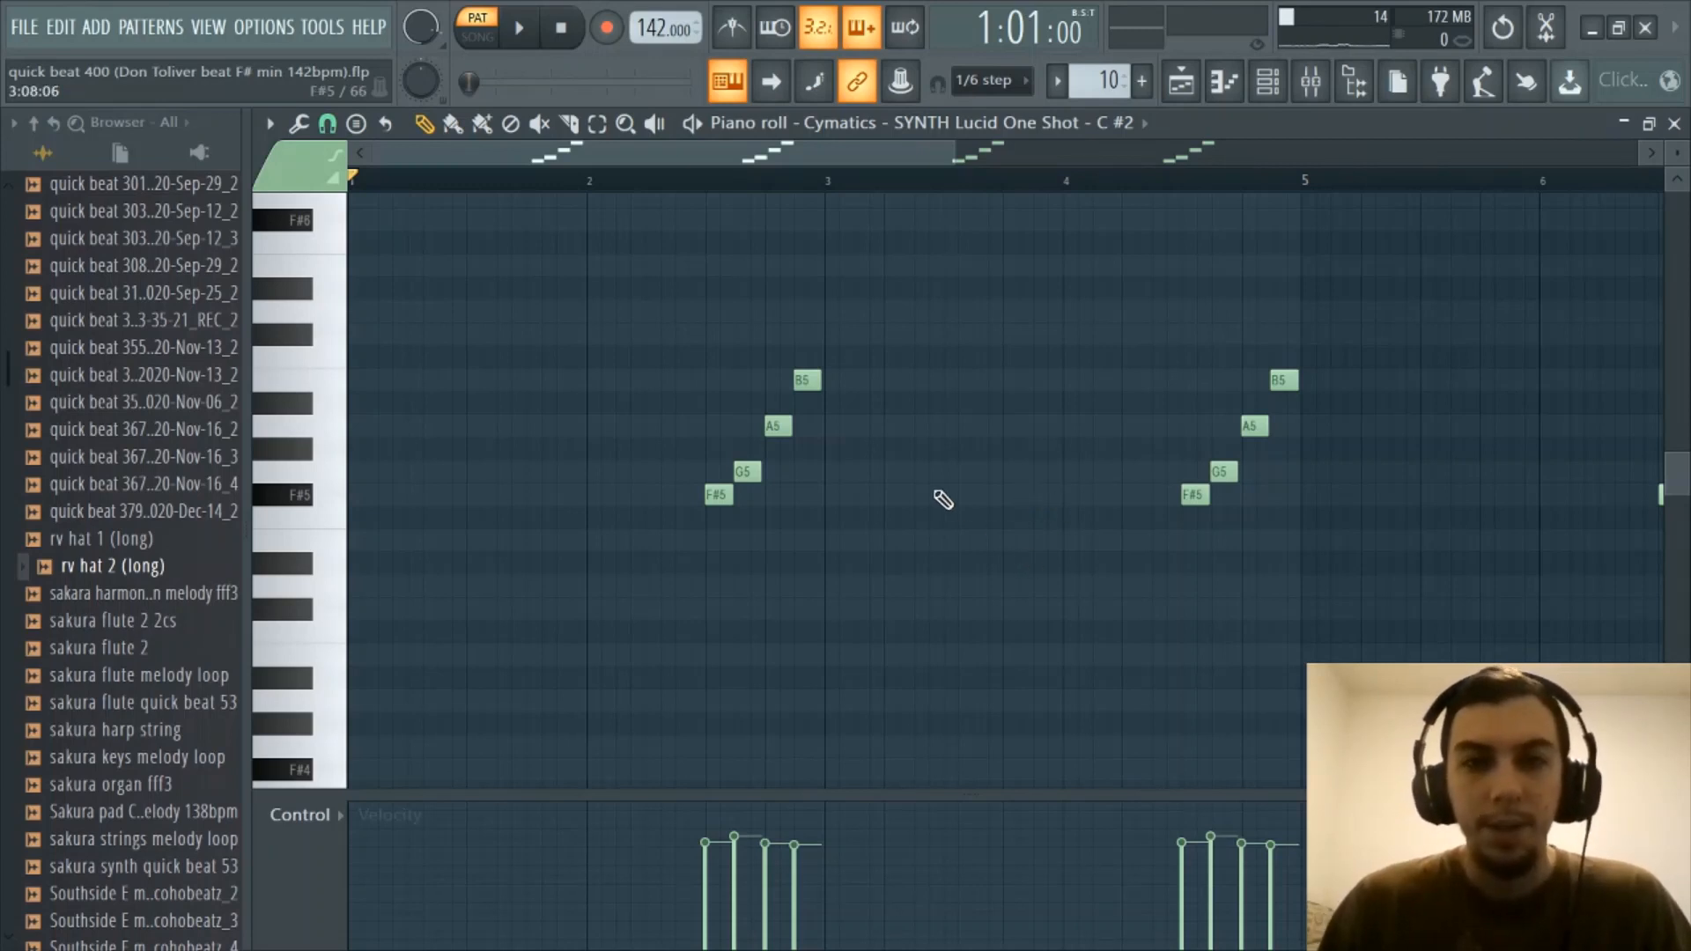
{"action": "scroll", "coordinate": [660, 187], "scroll_direction": "down", "scroll_amount": 3}
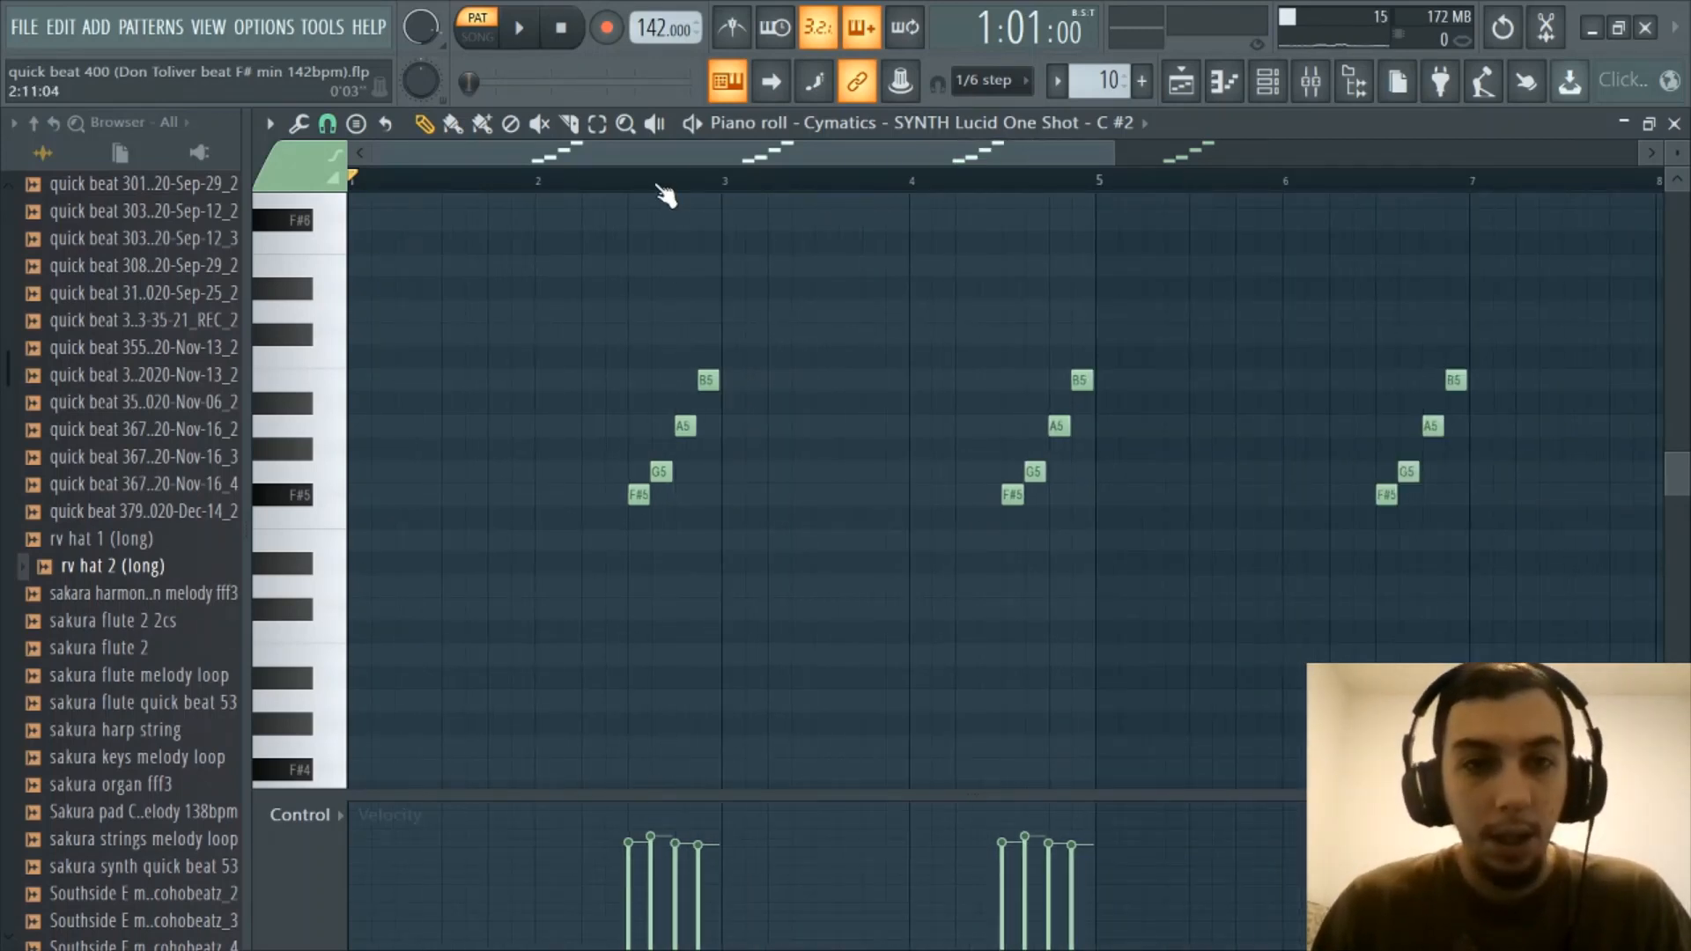
{"action": "scroll", "coordinate": [662, 186], "scroll_direction": "up", "scroll_amount": 2}
{"action": "left_click_drag", "start_coordinate": [627, 154], "coordinate": [591, 157]}
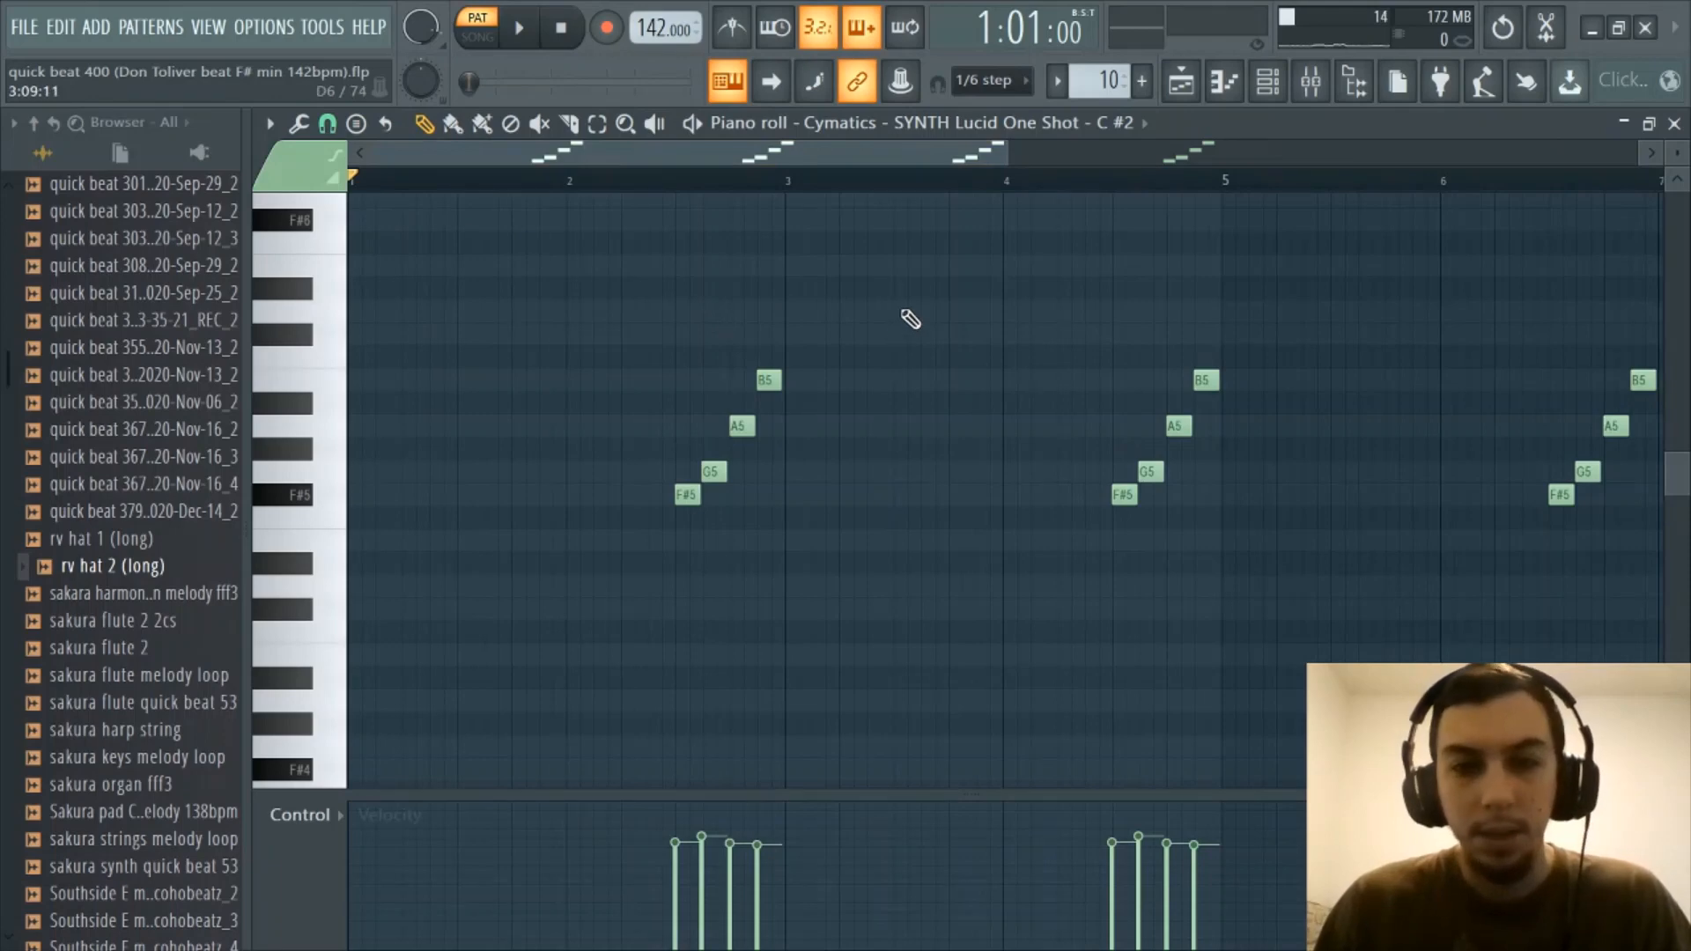
{"action": "key", "text": "space"}
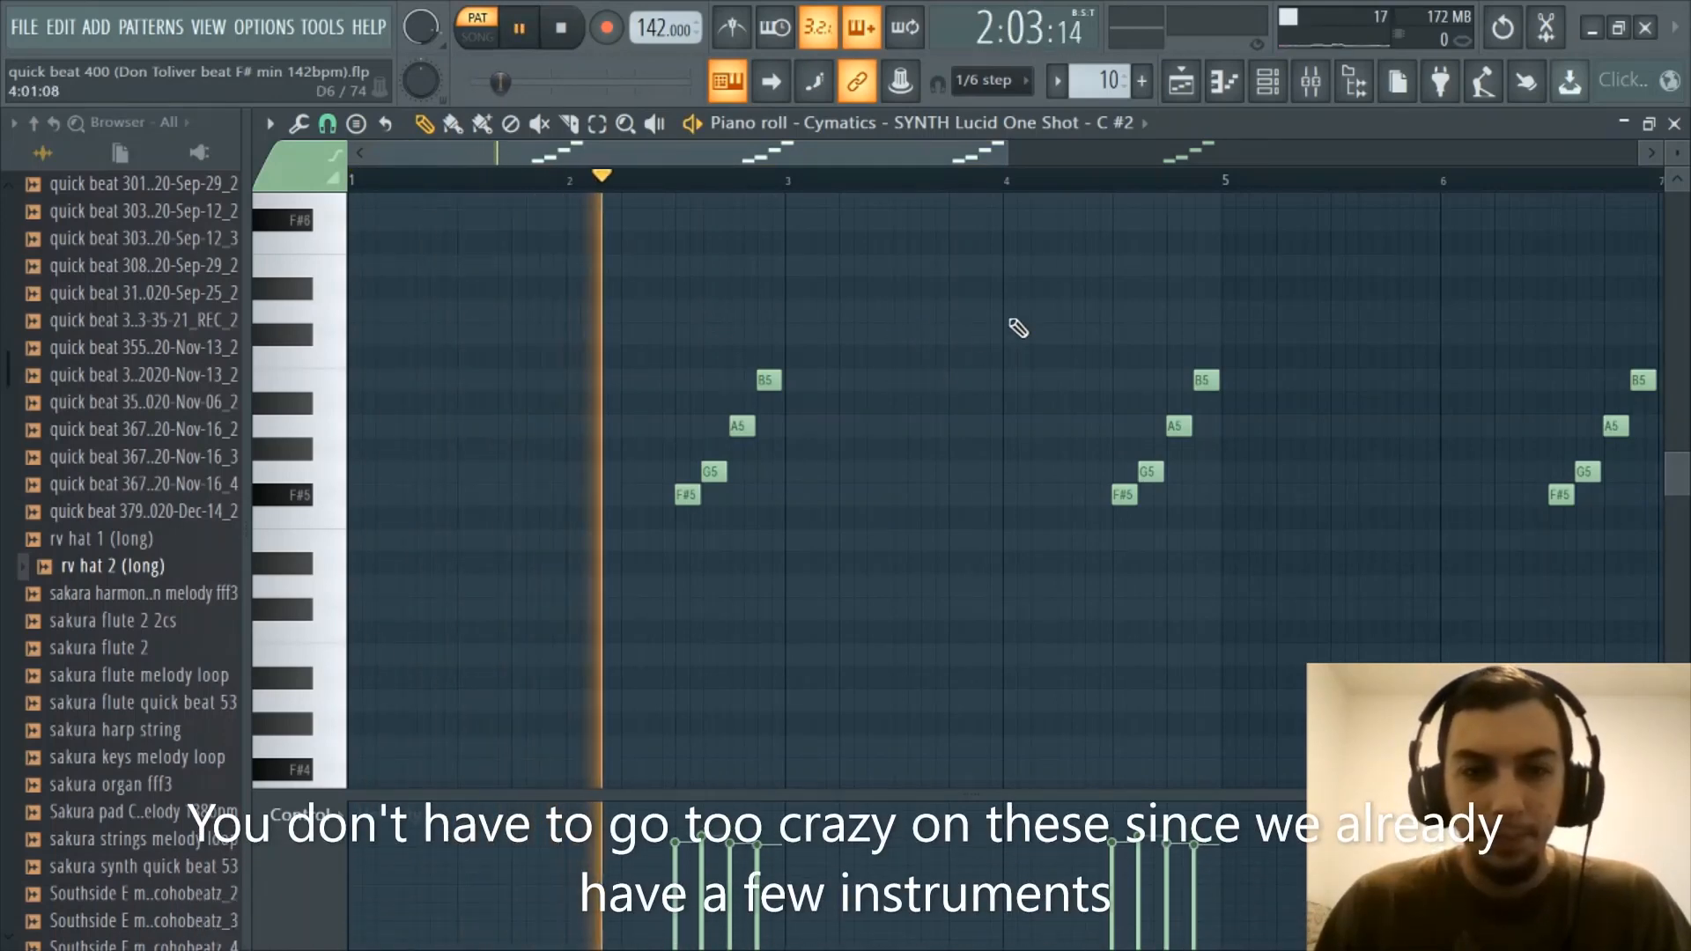
{"action": "scroll", "coordinate": [879, 185], "scroll_direction": "down", "scroll_amount": 1}
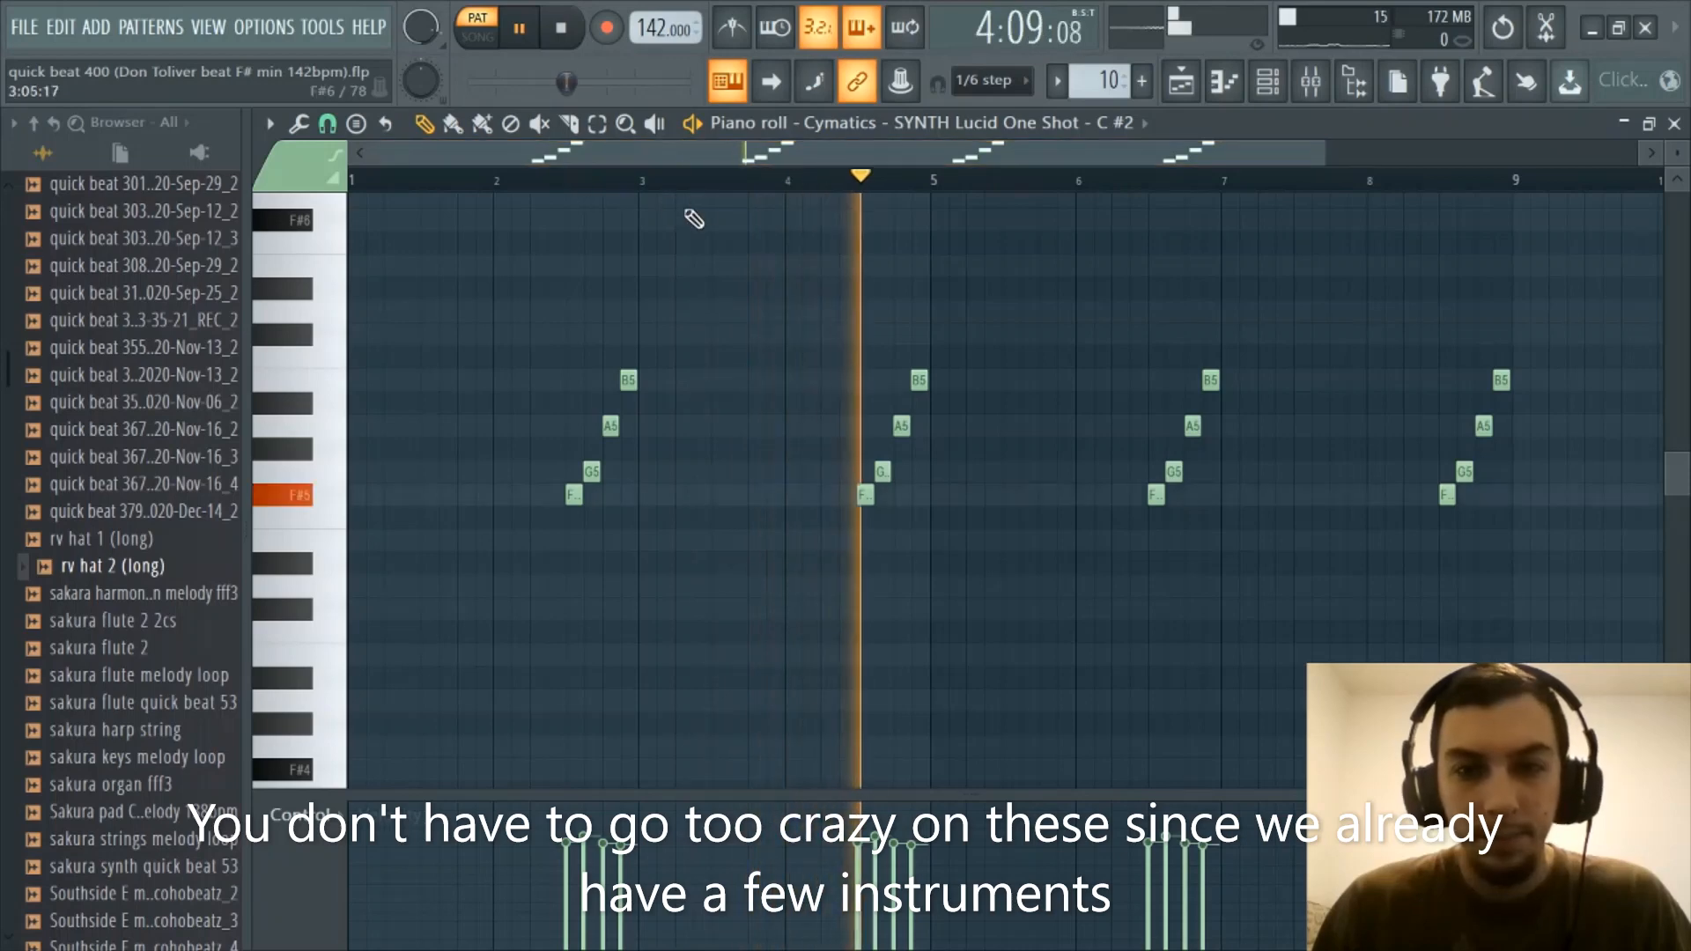
{"action": "scroll", "coordinate": [633, 167], "scroll_direction": "up", "scroll_amount": 2}
{"action": "key", "text": "space"}
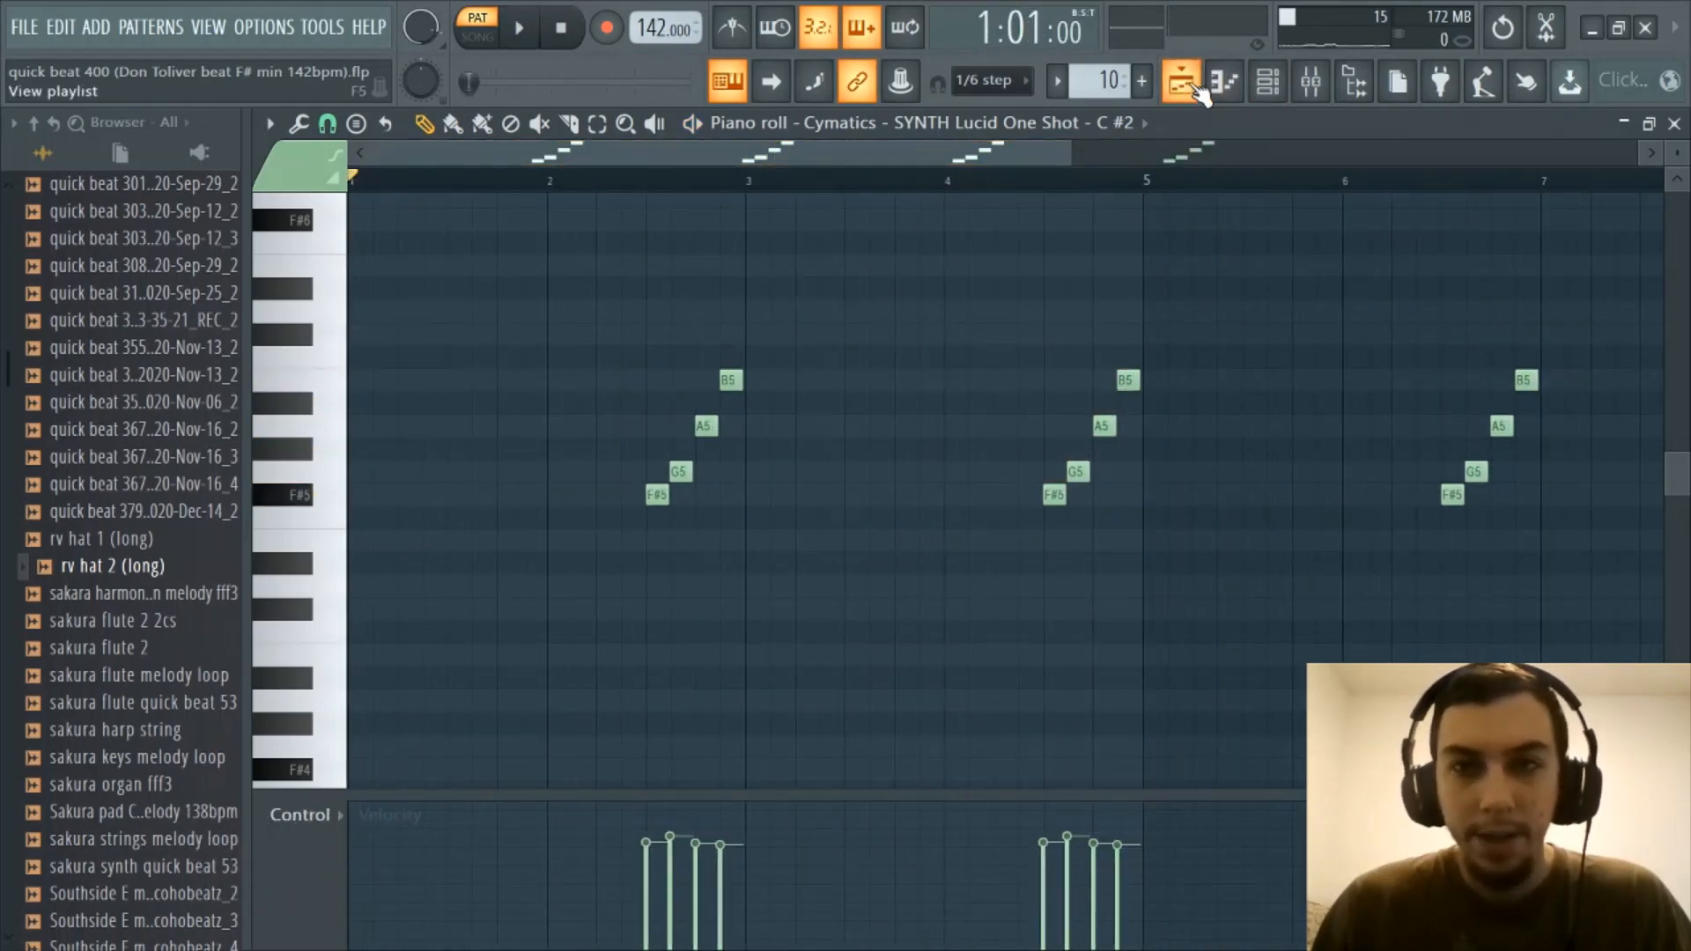
Return to the playlist and place the song playback position exactly at the start of bar 17
{"action": "left_click", "coordinate": [1197, 89]}
{"action": "left_click", "coordinate": [864, 184]}
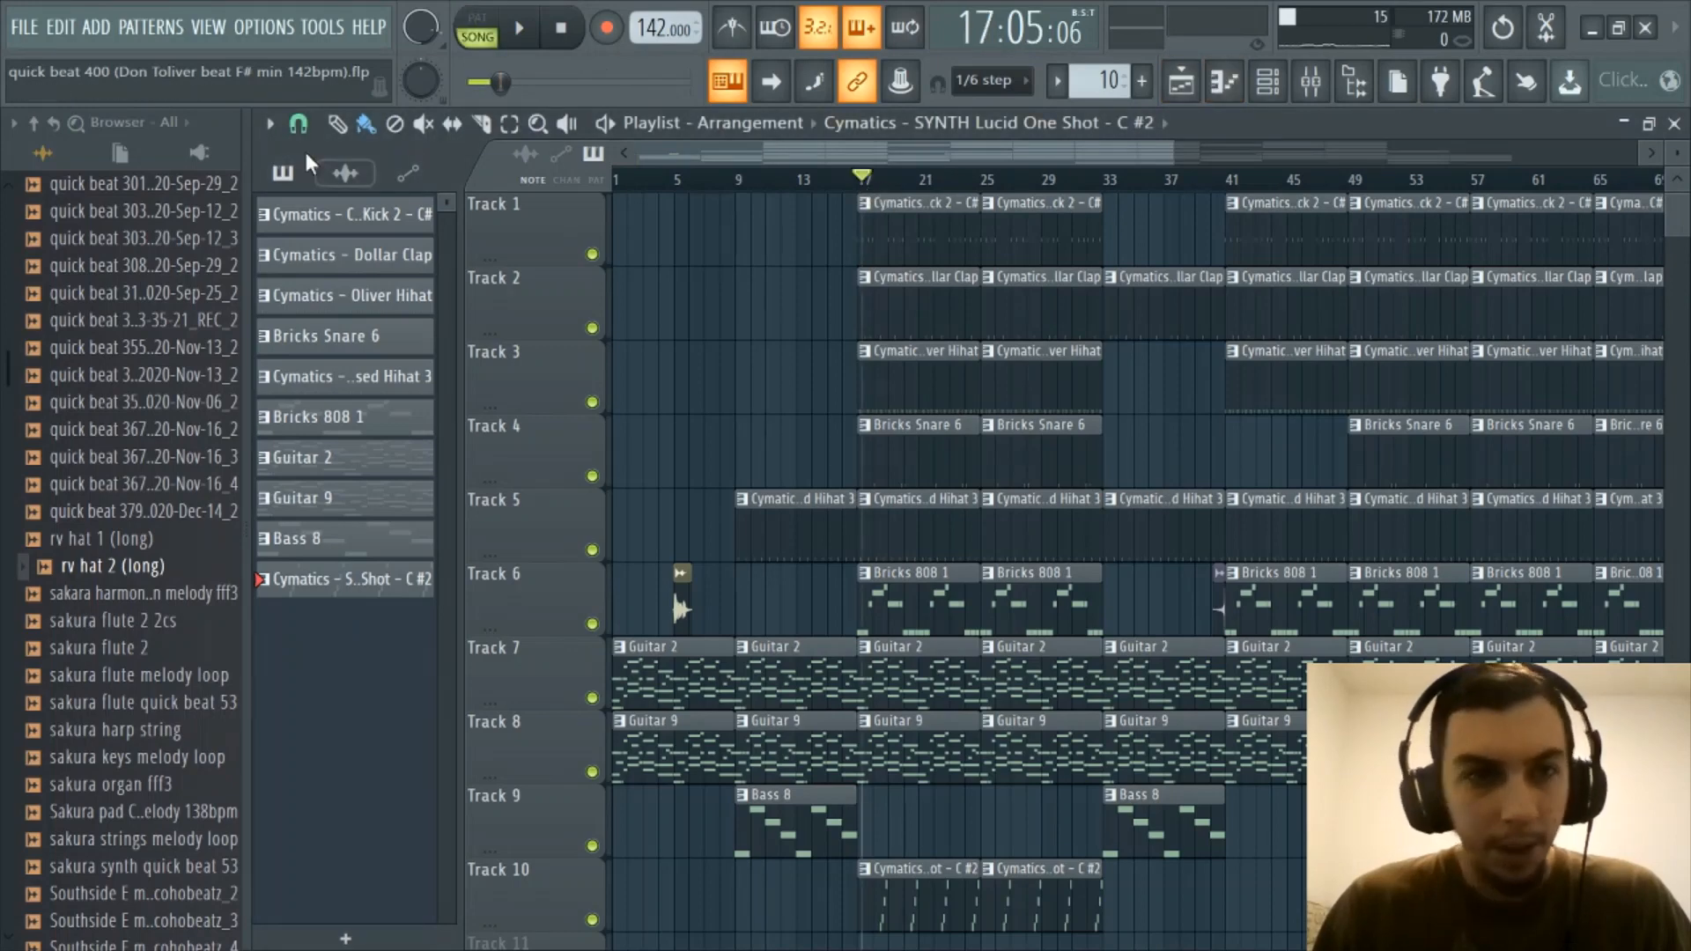
{"action": "left_click", "coordinate": [298, 124]}
{"action": "left_click", "coordinate": [323, 183]}
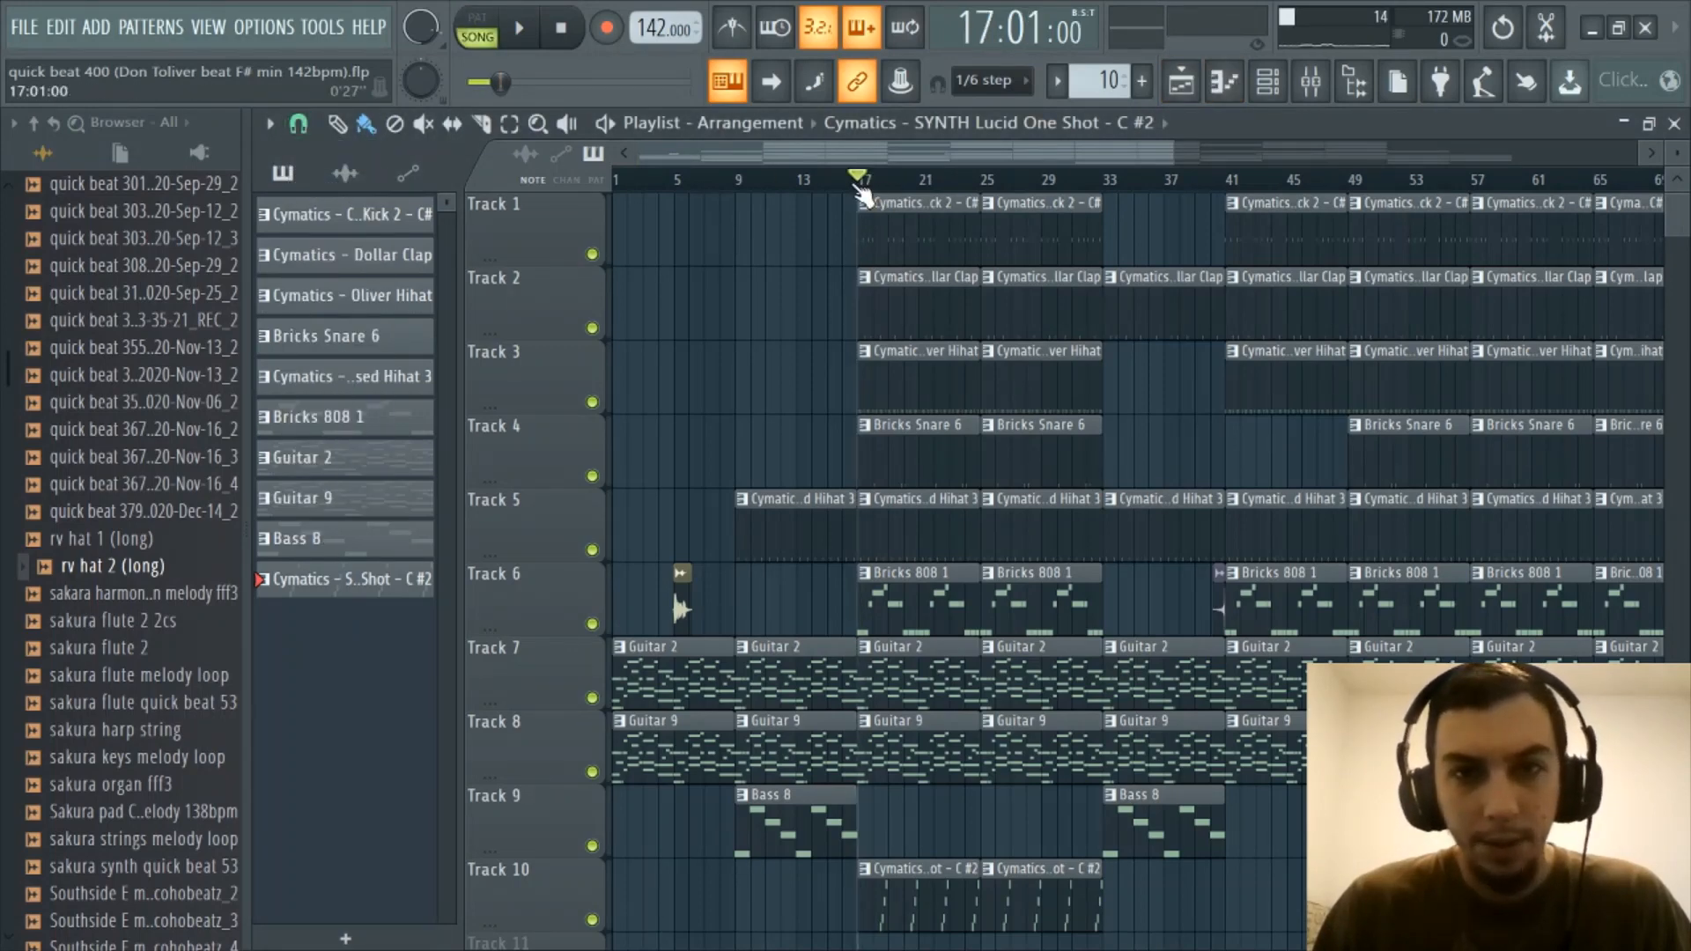
In the mixer, solo insert 8 and unmute inserts 9, 10, 11 and Melody Bus-Clean on insert 12 so only the melodies sound
{"action": "left_click", "coordinate": [1224, 81]}
{"action": "left_click", "coordinate": [1267, 81]}
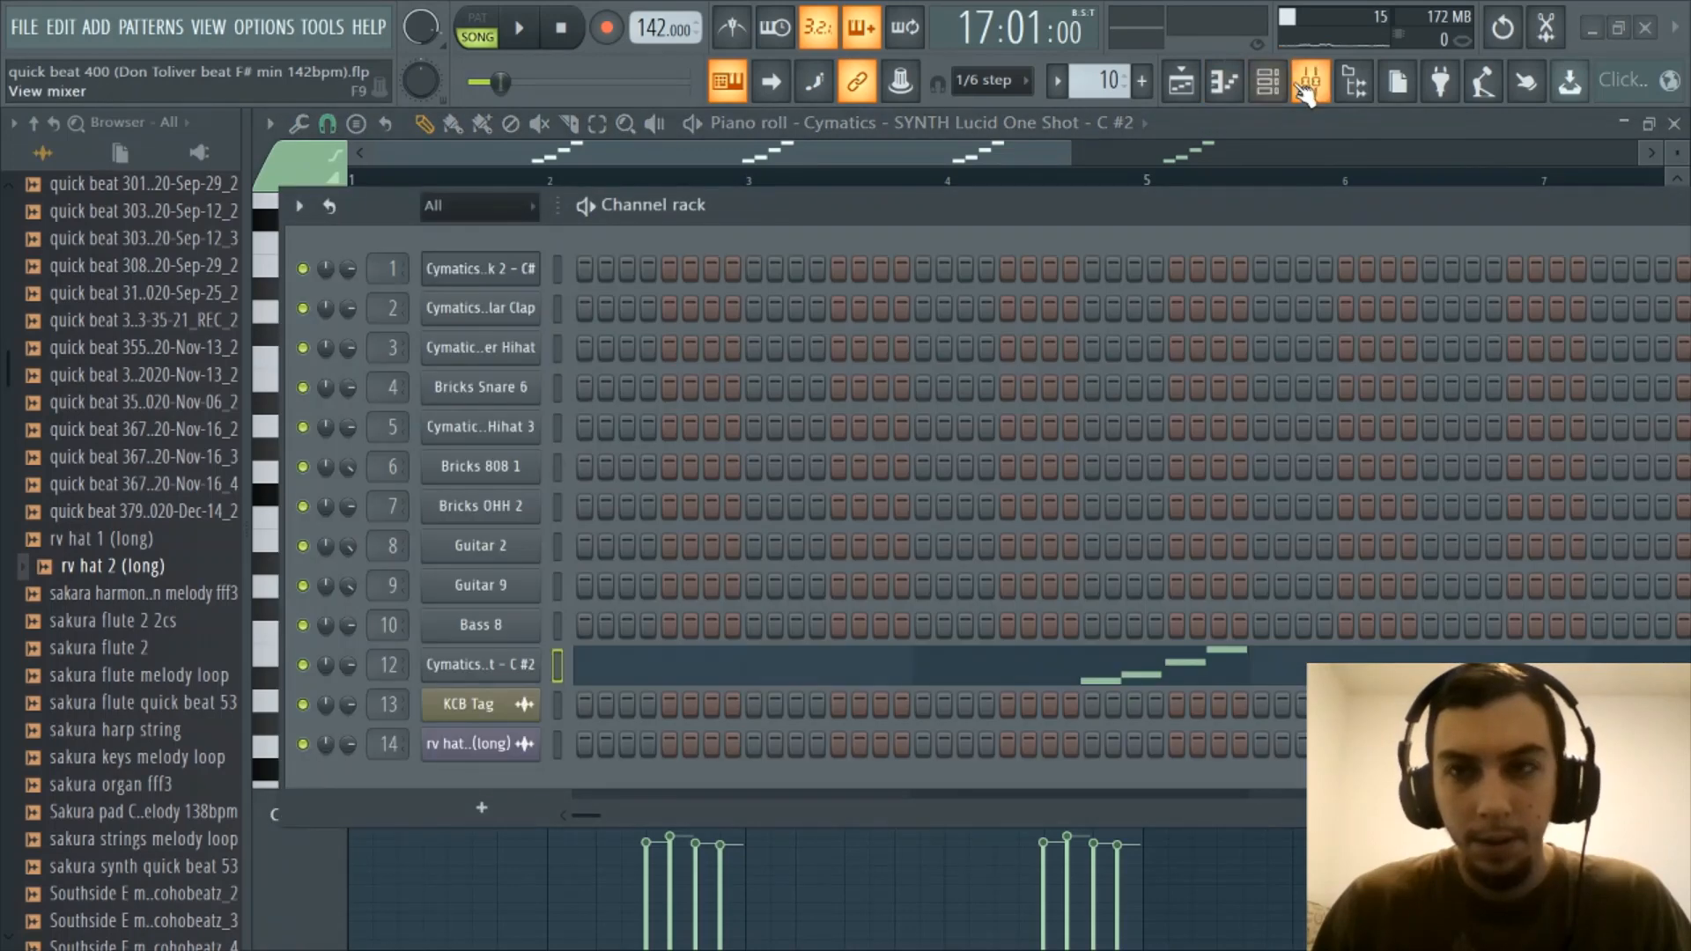
{"action": "left_click", "coordinate": [1307, 86]}
{"action": "left_click", "coordinate": [1107, 395]}
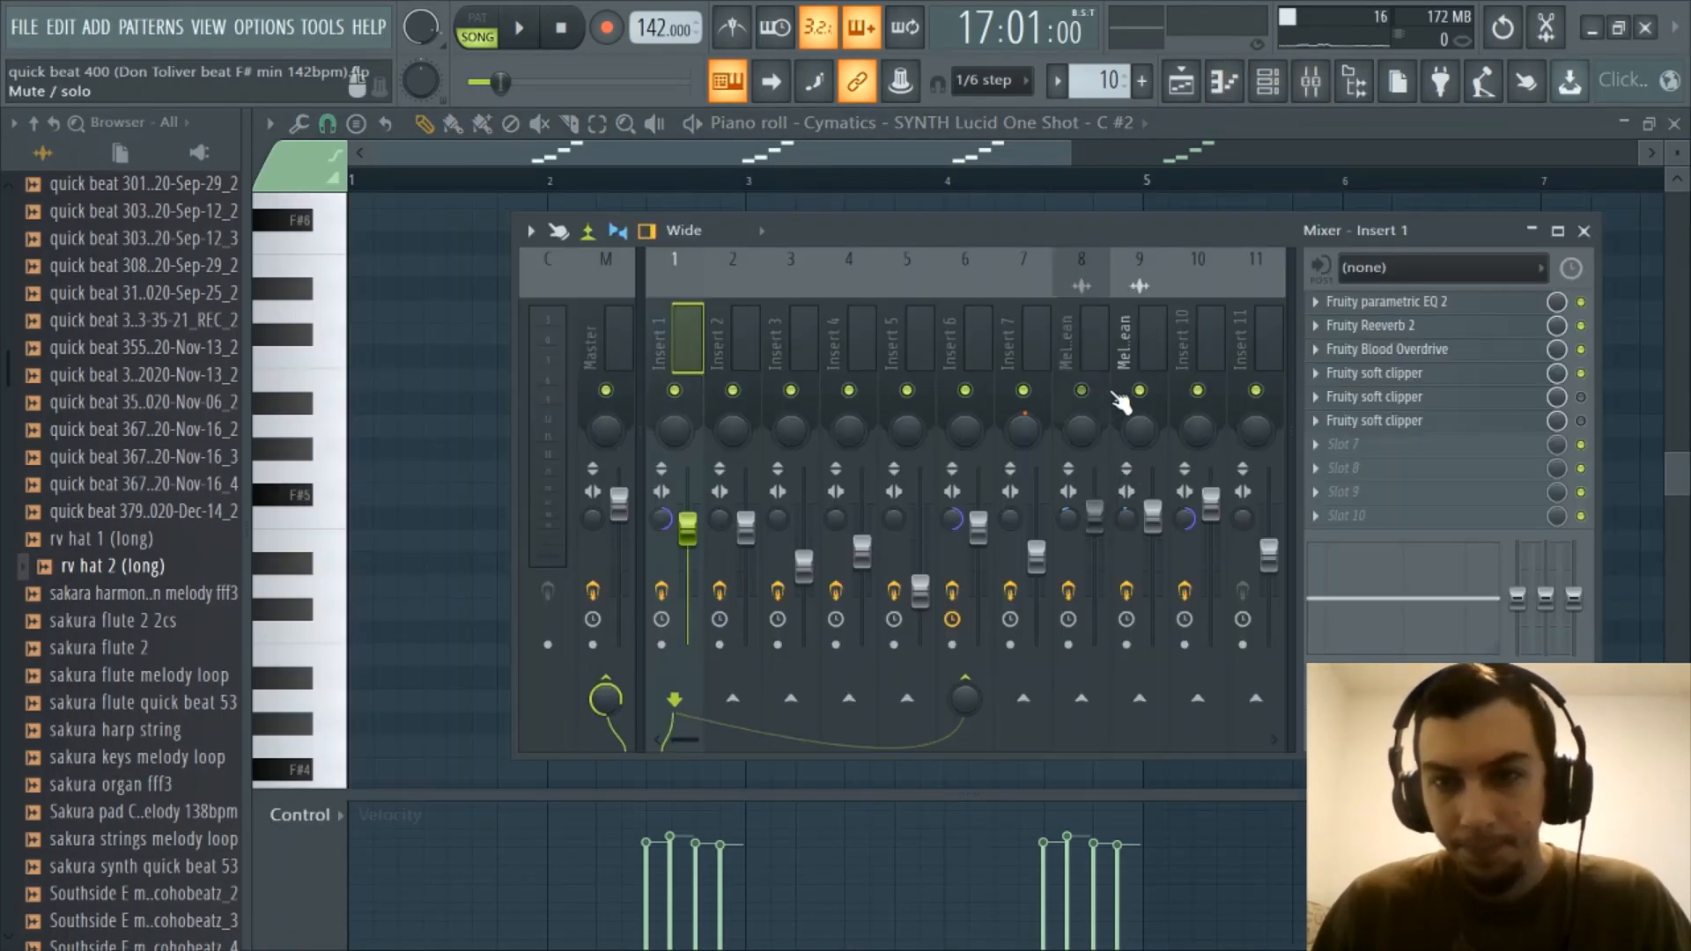
{"action": "left_click", "coordinate": [1109, 396]}
{"action": "left_click", "coordinate": [1140, 395]}
{"action": "left_click", "coordinate": [1199, 393]}
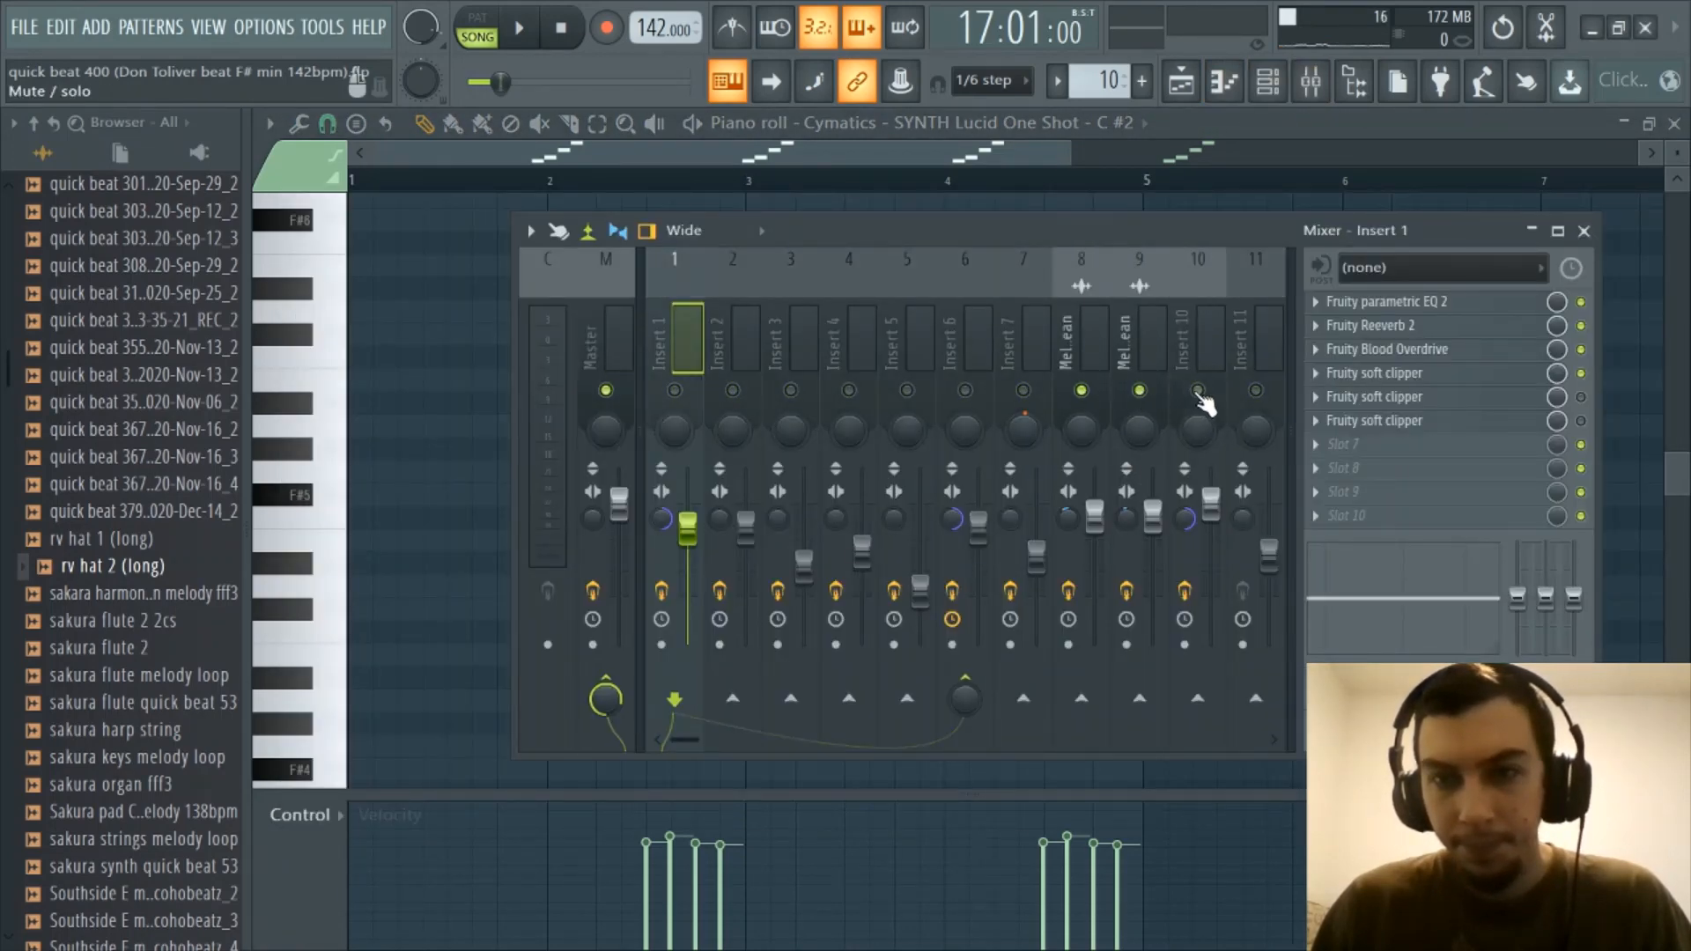
{"action": "left_click", "coordinate": [1257, 392]}
{"action": "scroll", "coordinate": [1259, 358], "scroll_direction": "down", "scroll_amount": 3}
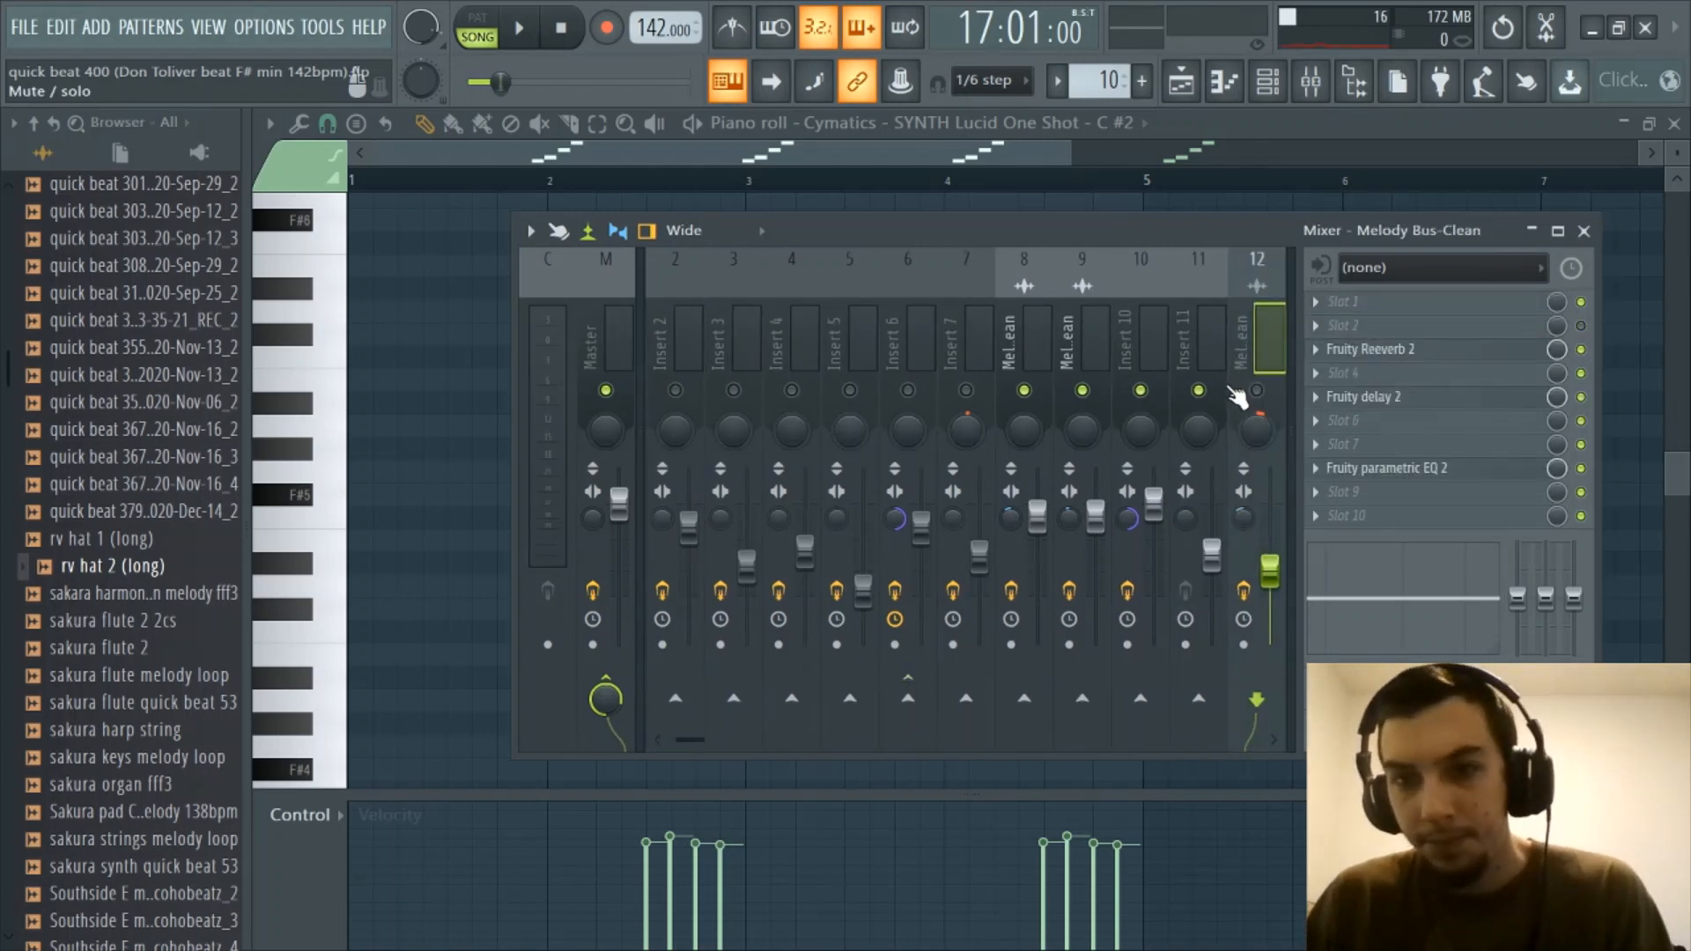
{"action": "left_click", "coordinate": [1259, 392]}
{"action": "left_click", "coordinate": [1128, 349]}
{"action": "left_click", "coordinate": [1092, 344]}
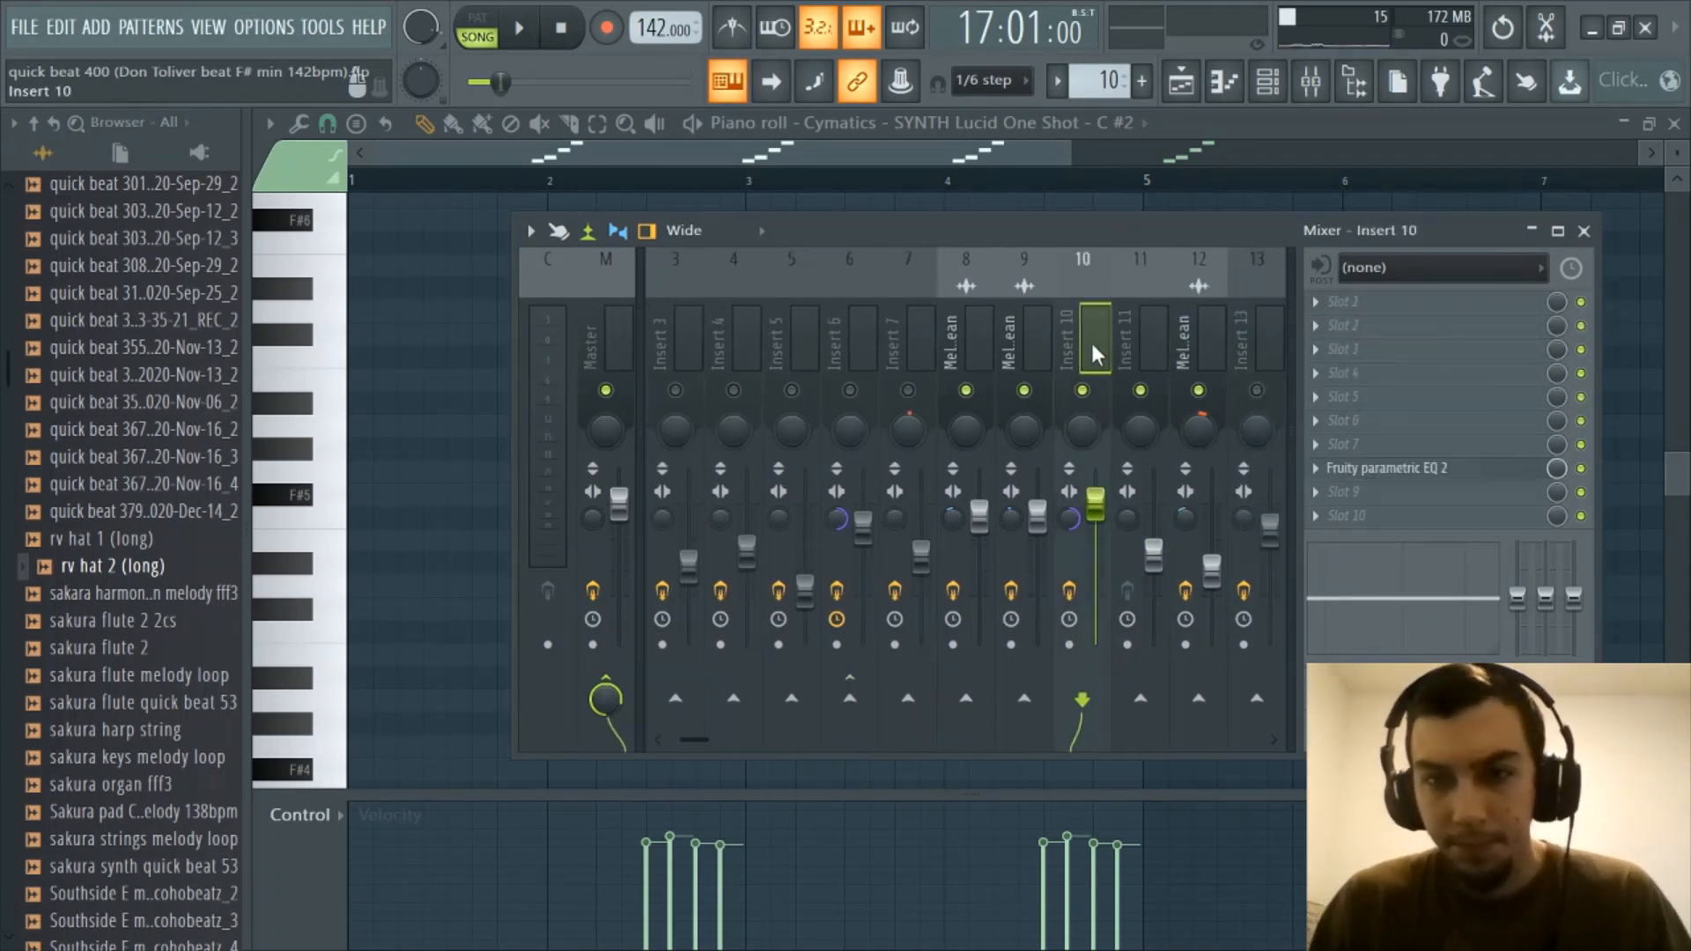
Play the isolated melodies from bar 17, check the Melody Bus-Clean fader, and stop playback
{"action": "key", "text": "space"}
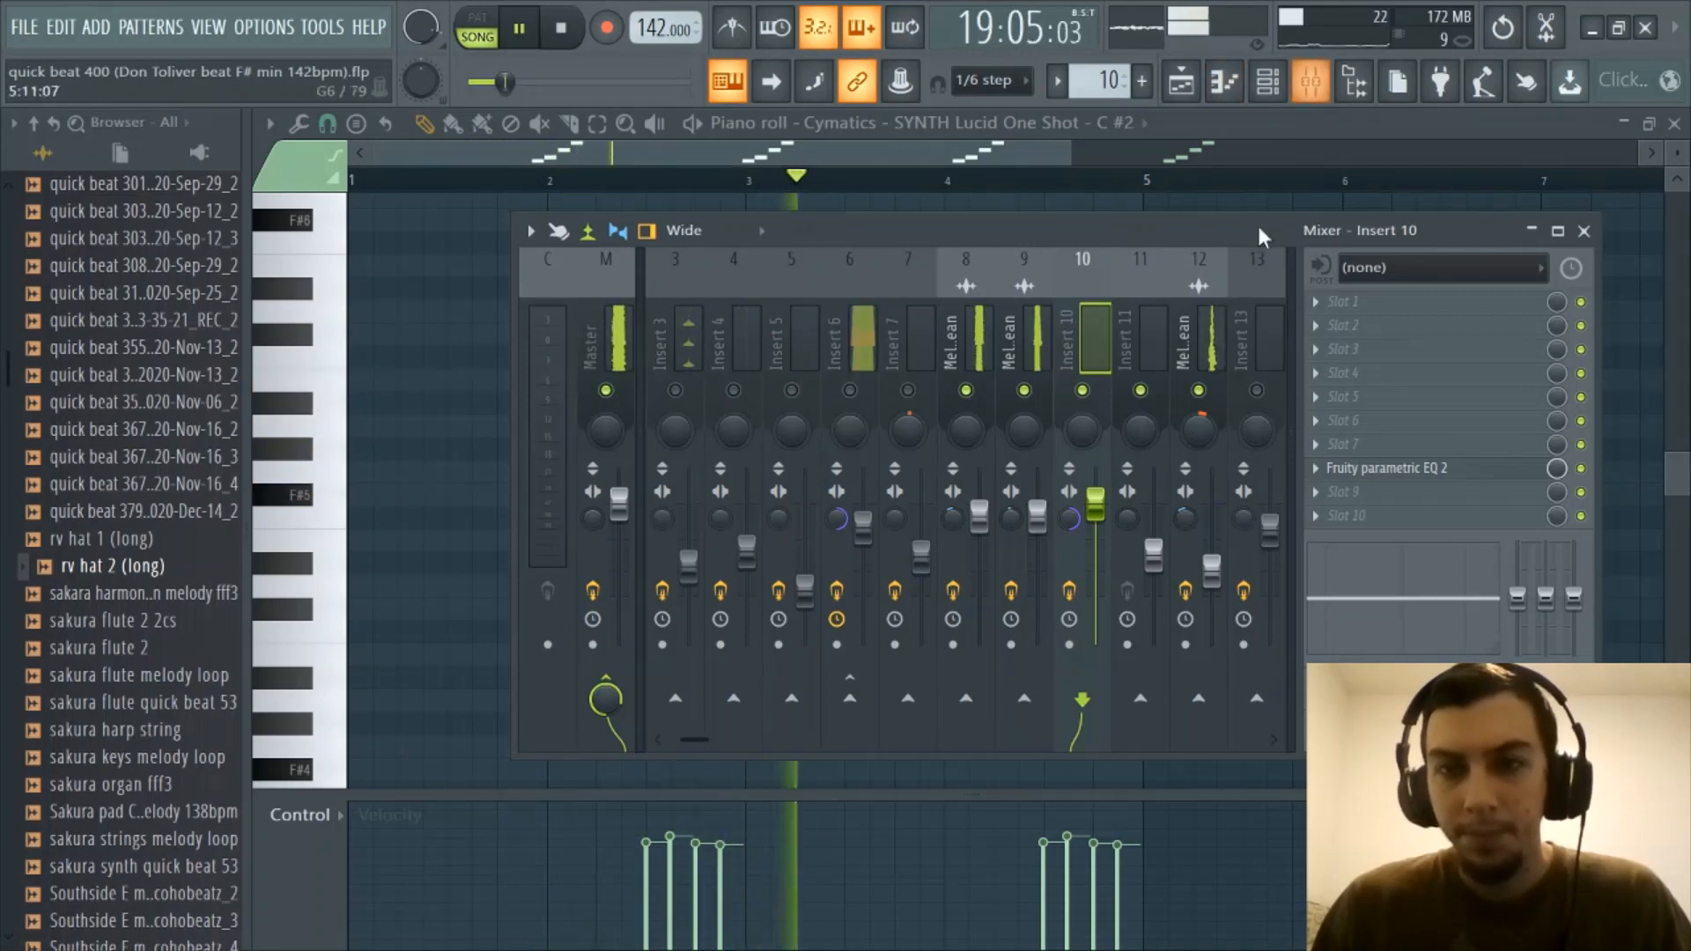
{"action": "left_click", "coordinate": [1214, 566]}
{"action": "left_click_drag", "start_coordinate": [1217, 577], "coordinate": [1219, 572]}
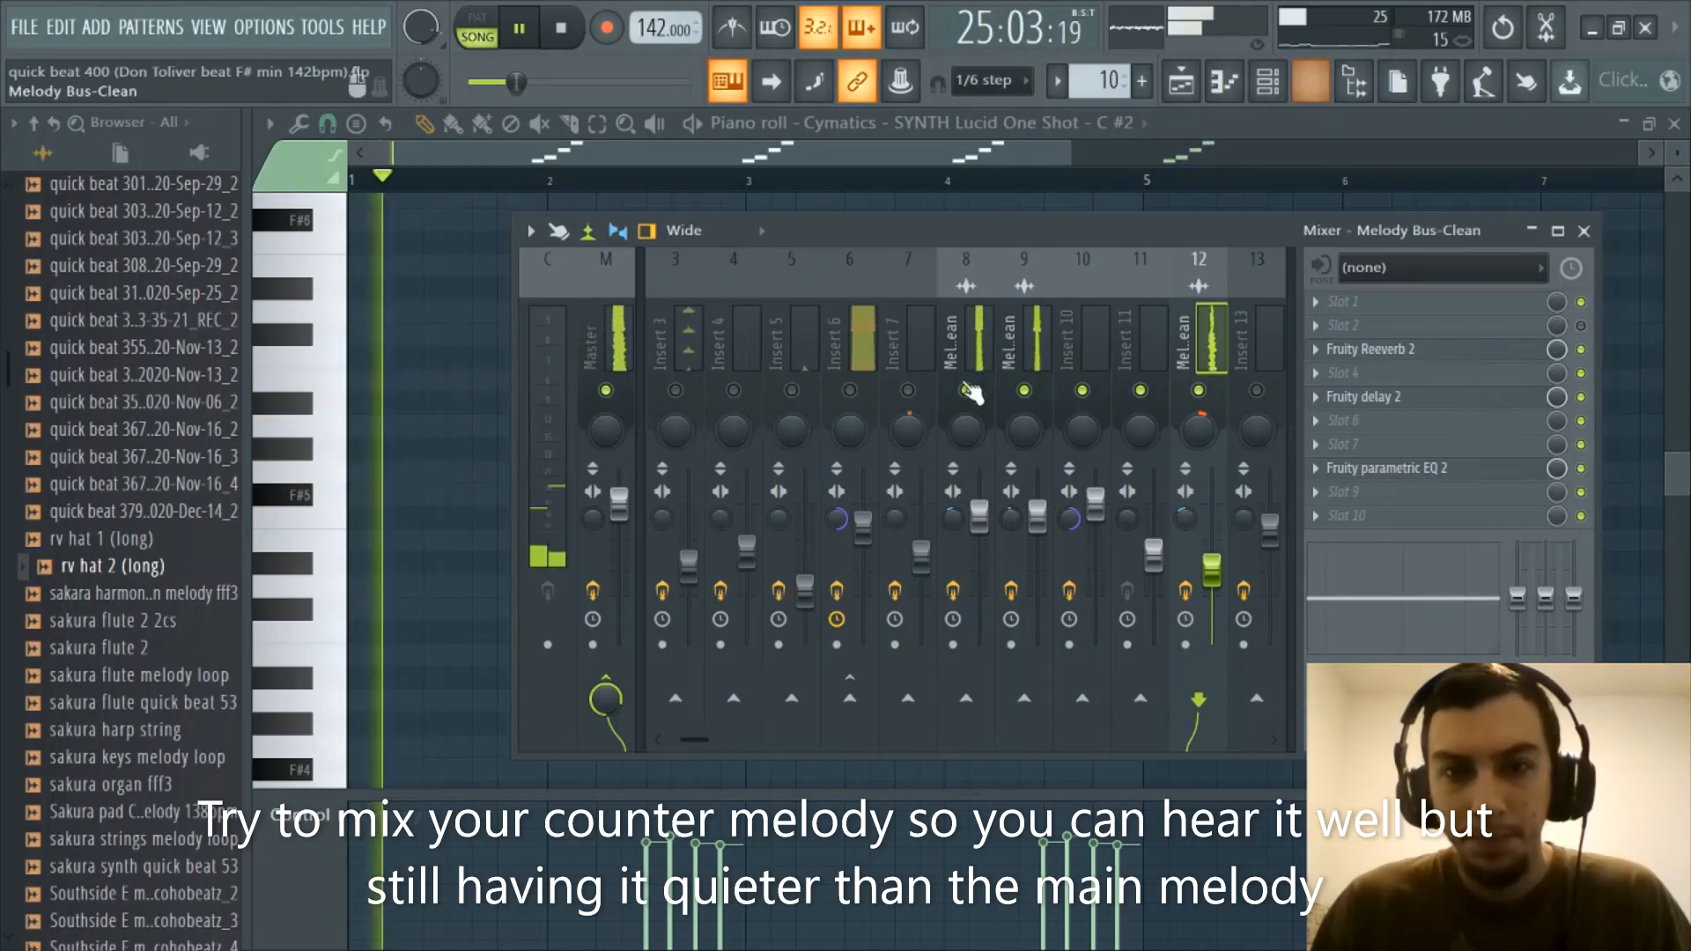
{"action": "key", "text": "space"}
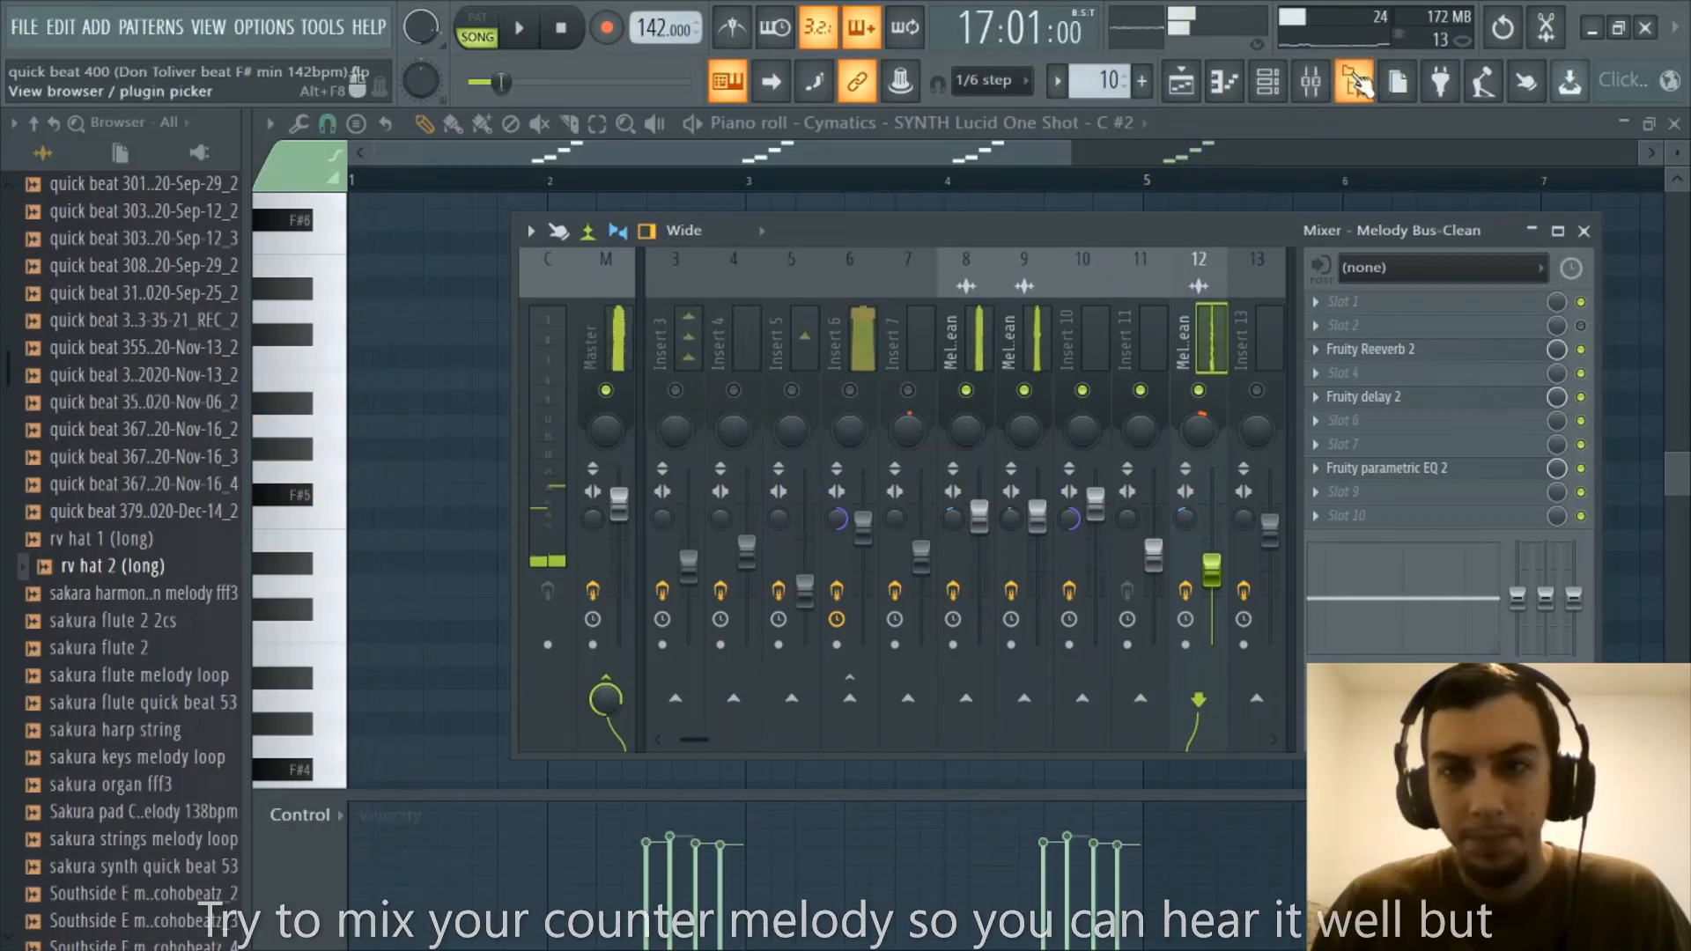
Return to the playlist and examine how the guitar, bass, synth and drum clips are arranged from the intro onward
{"action": "left_click", "coordinate": [1252, 93]}
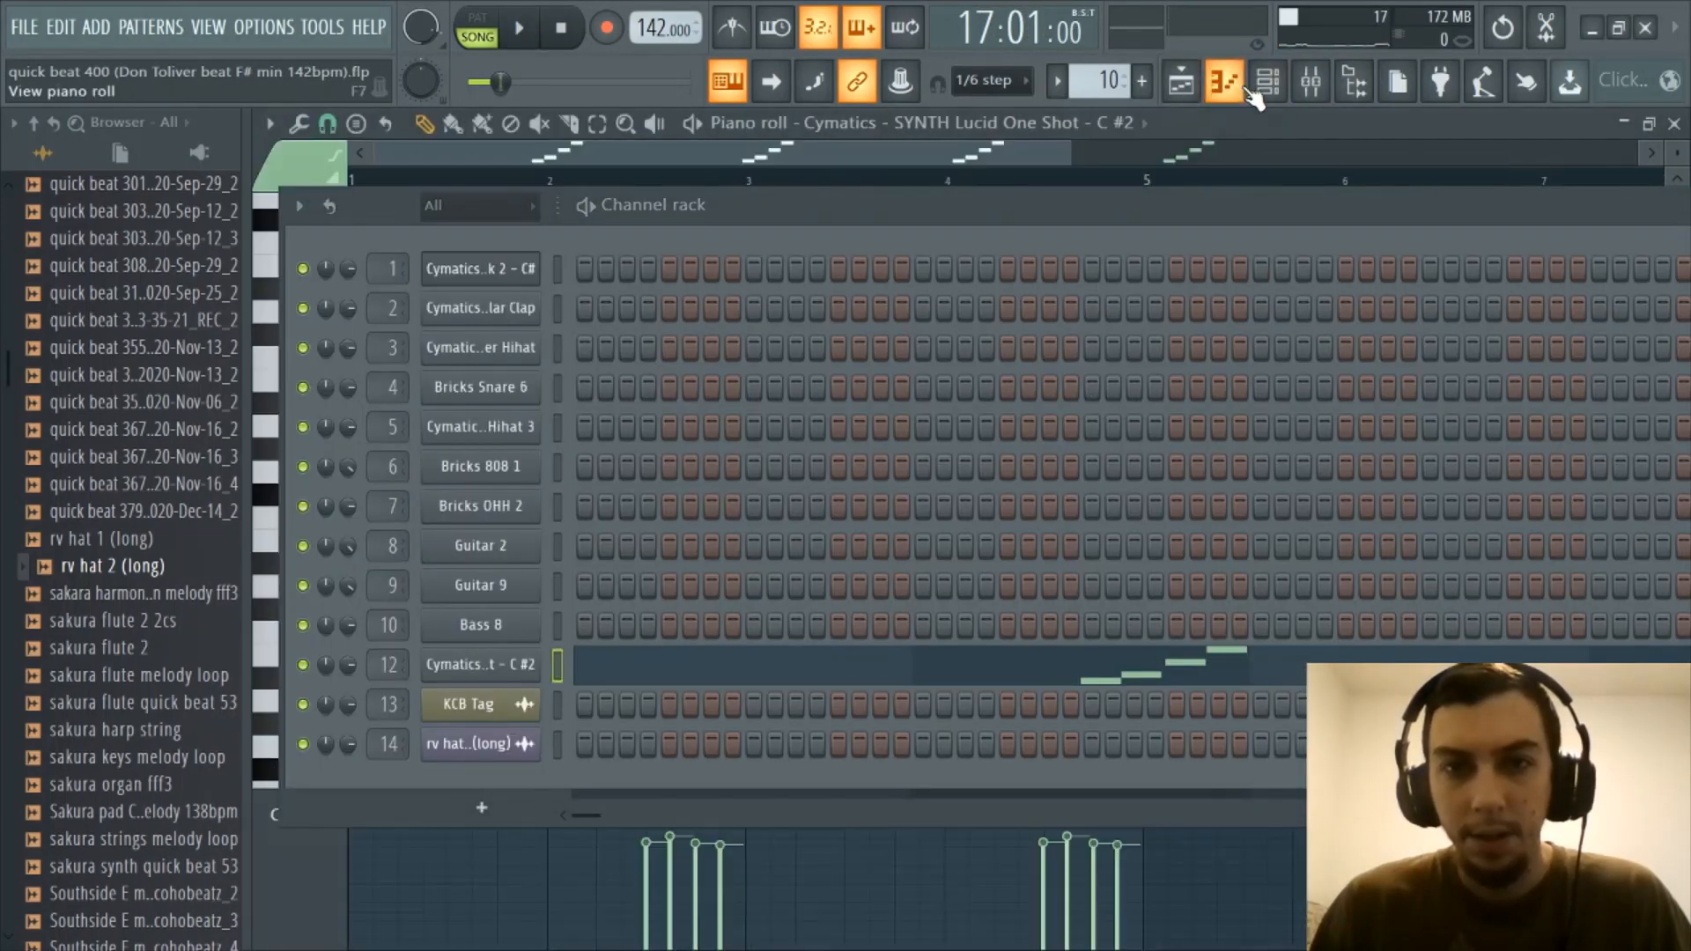
{"action": "left_click", "coordinate": [1223, 92]}
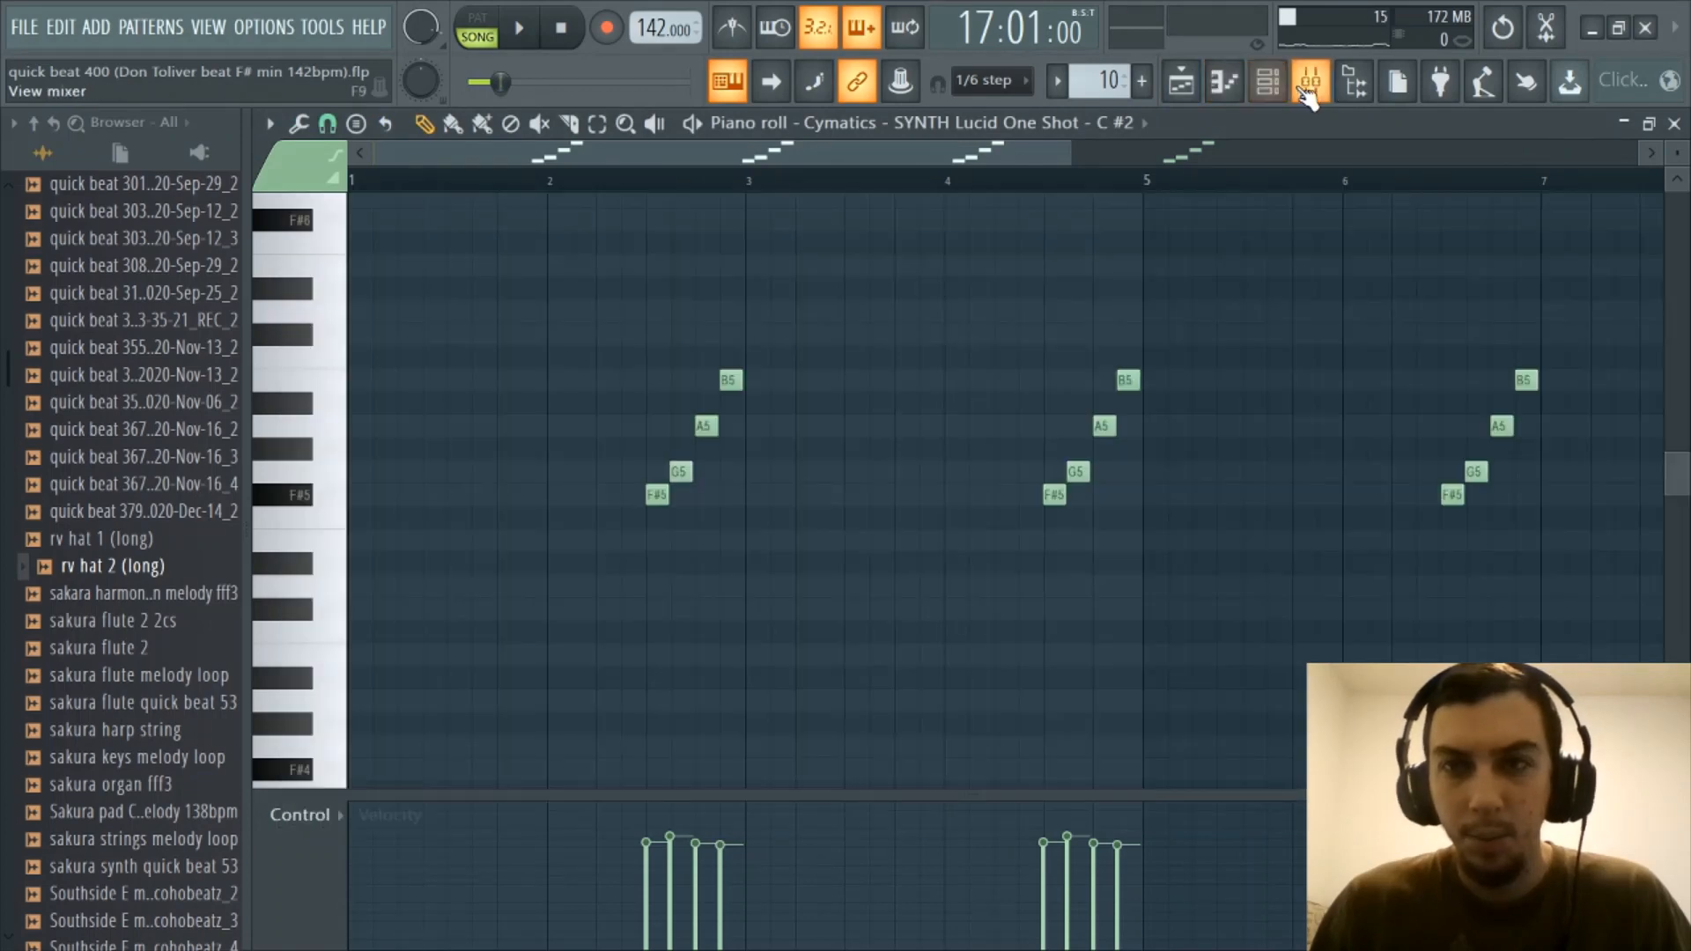
{"action": "left_click", "coordinate": [1223, 93]}
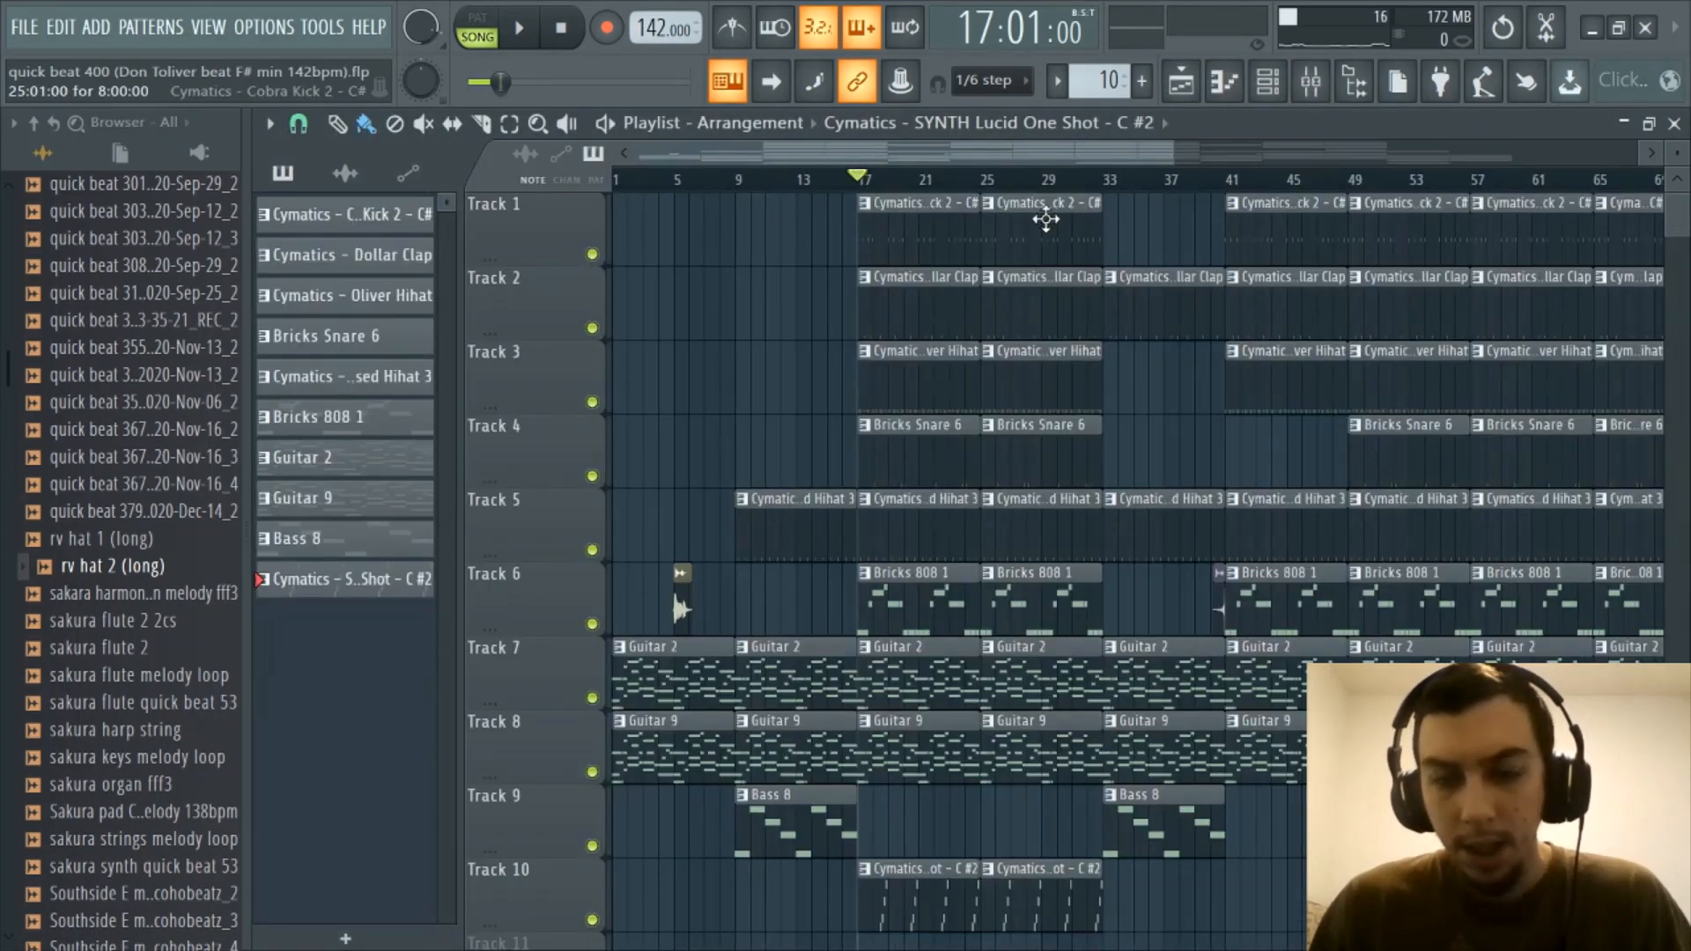
{"action": "scroll", "coordinate": [944, 267], "scroll_direction": "down", "scroll_amount": 1}
{"action": "scroll", "coordinate": [864, 167], "scroll_direction": "up", "scroll_amount": 1}
{"action": "left_click_drag", "start_coordinate": [863, 160], "coordinate": [797, 160]}
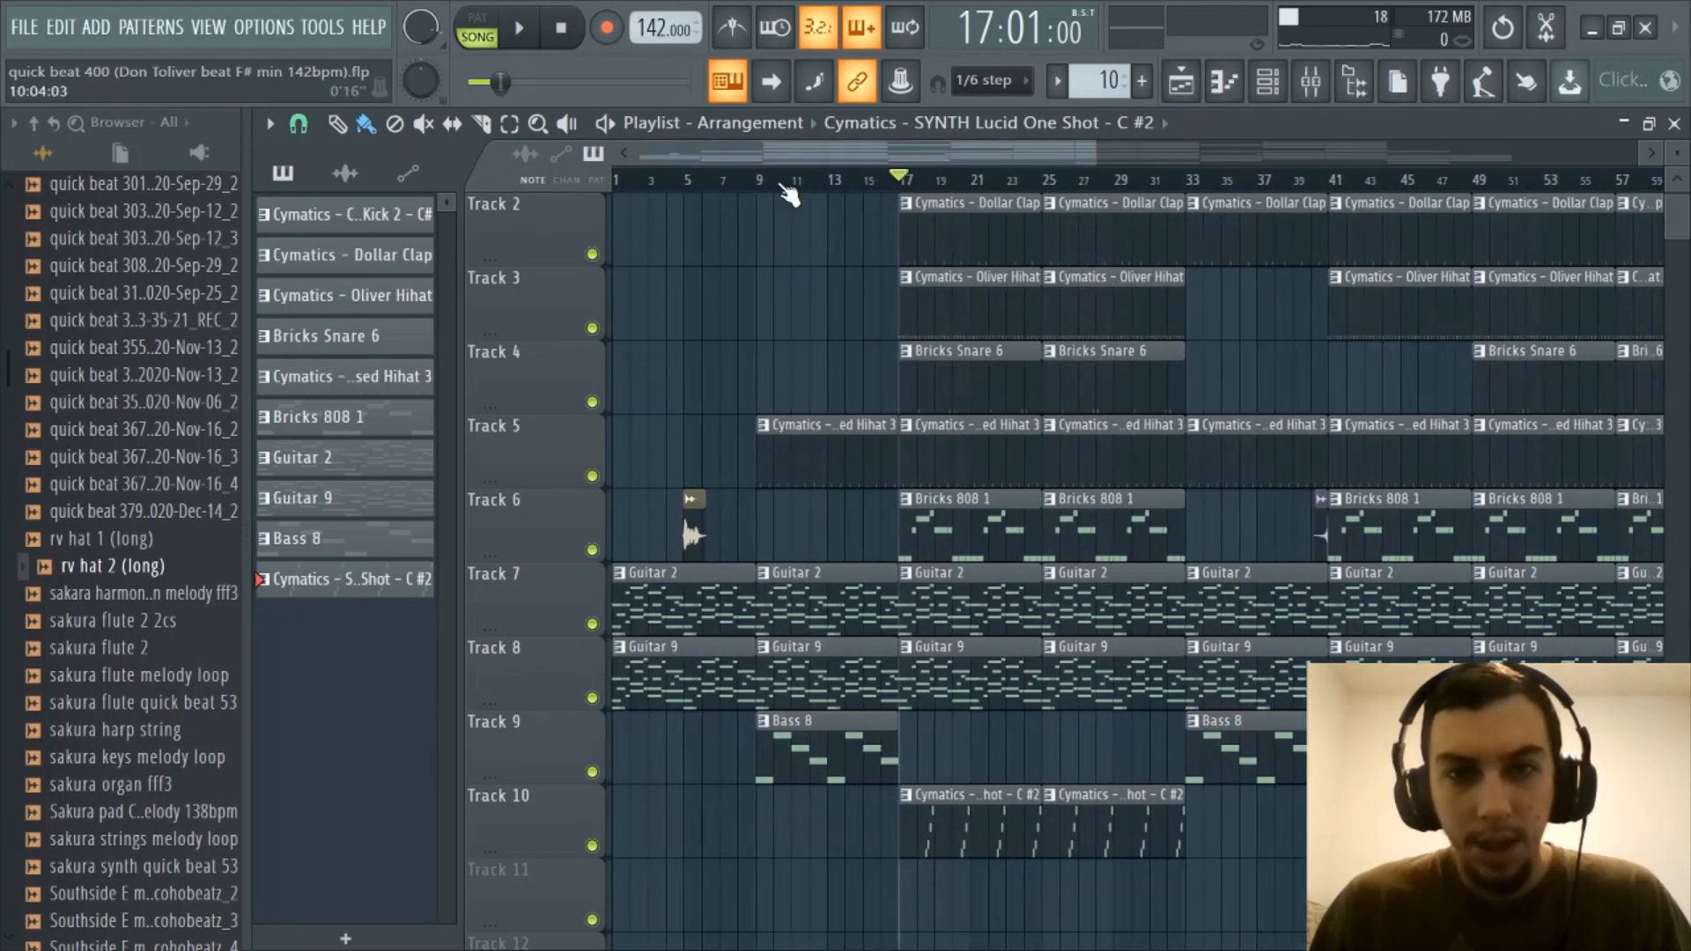
{"action": "scroll", "coordinate": [789, 189], "scroll_direction": "up", "scroll_amount": 3}
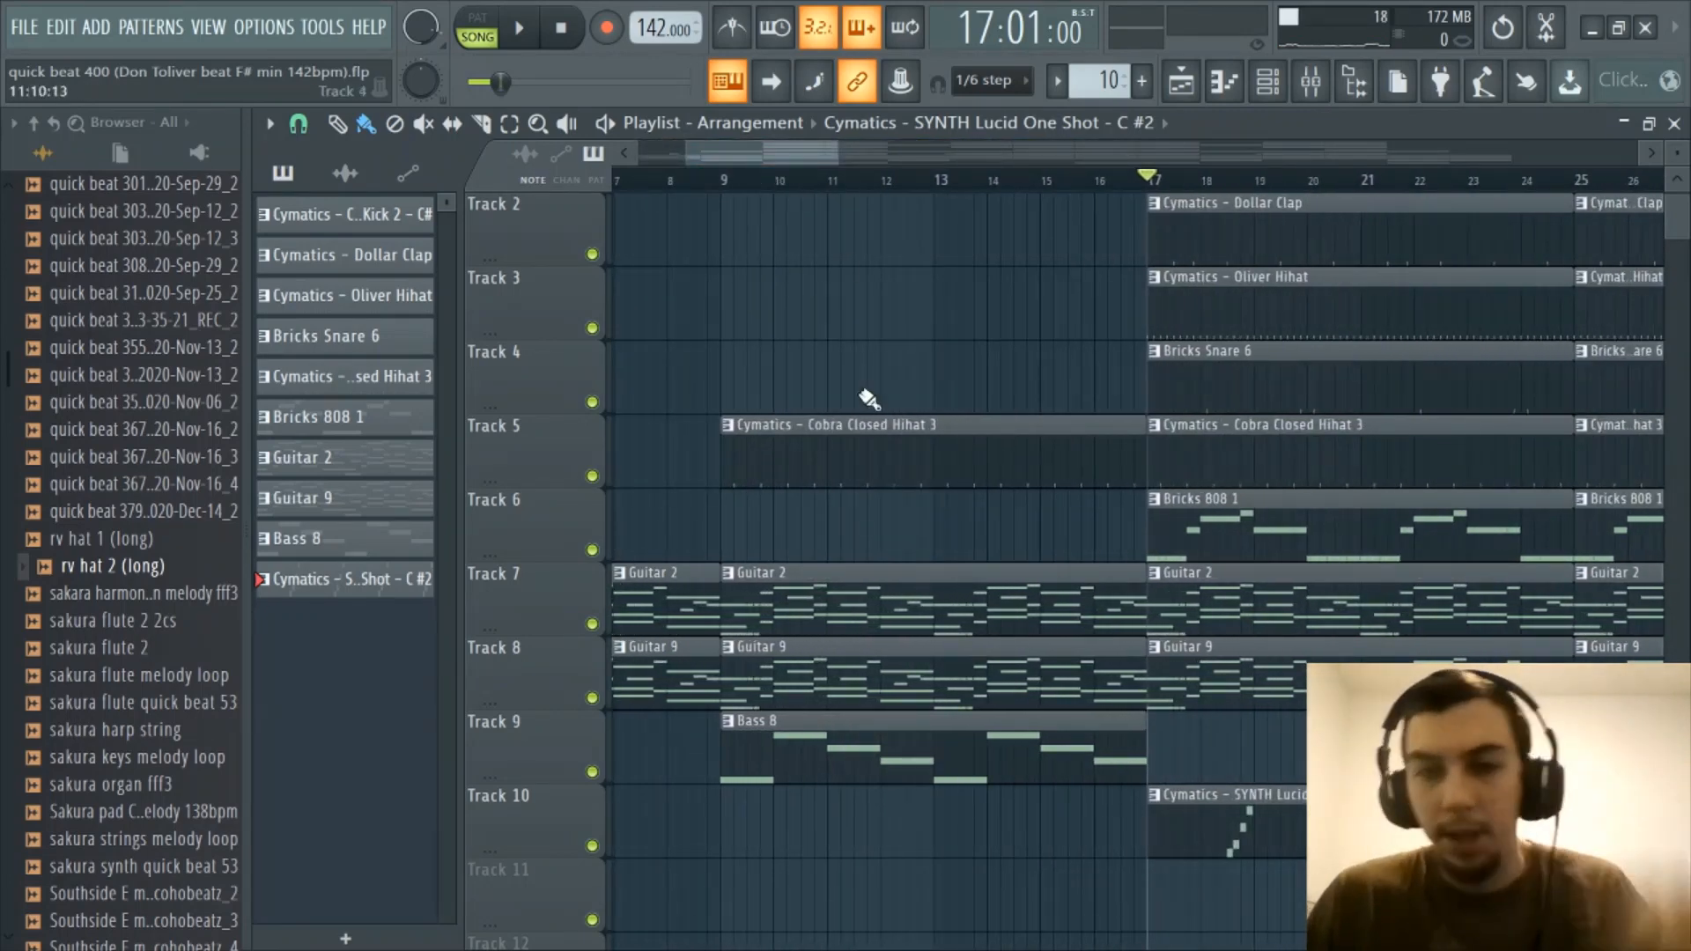
{"action": "scroll", "coordinate": [832, 184], "scroll_direction": "down", "scroll_amount": 4}
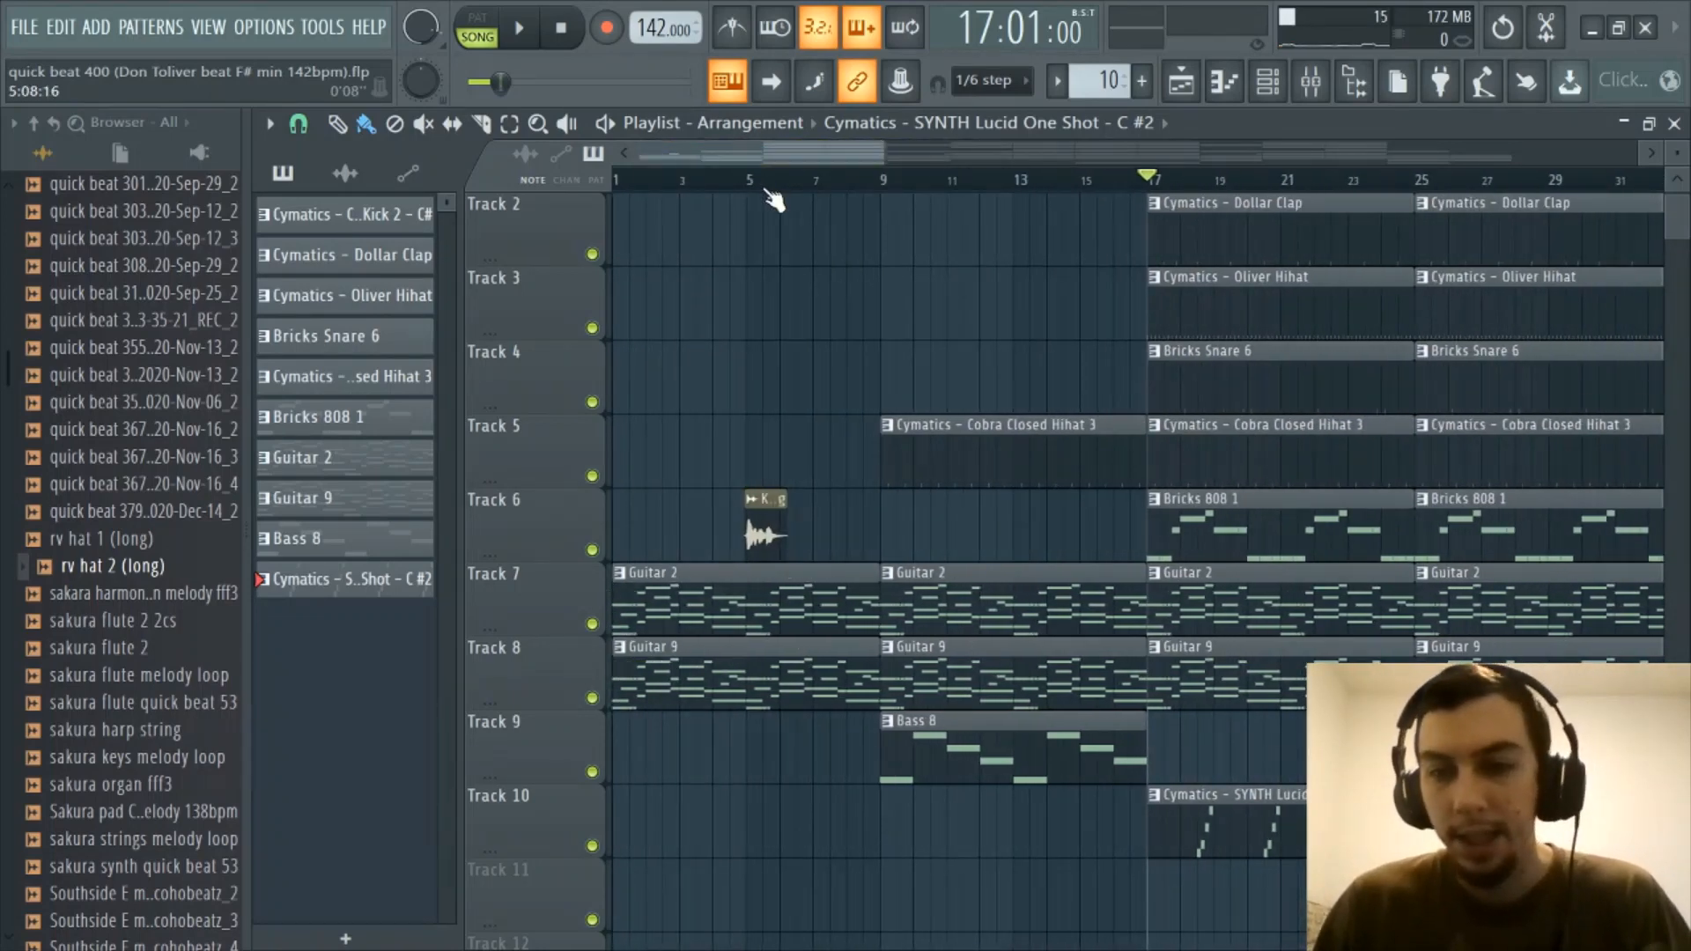
{"action": "scroll", "coordinate": [890, 185], "scroll_direction": "down", "scroll_amount": 2}
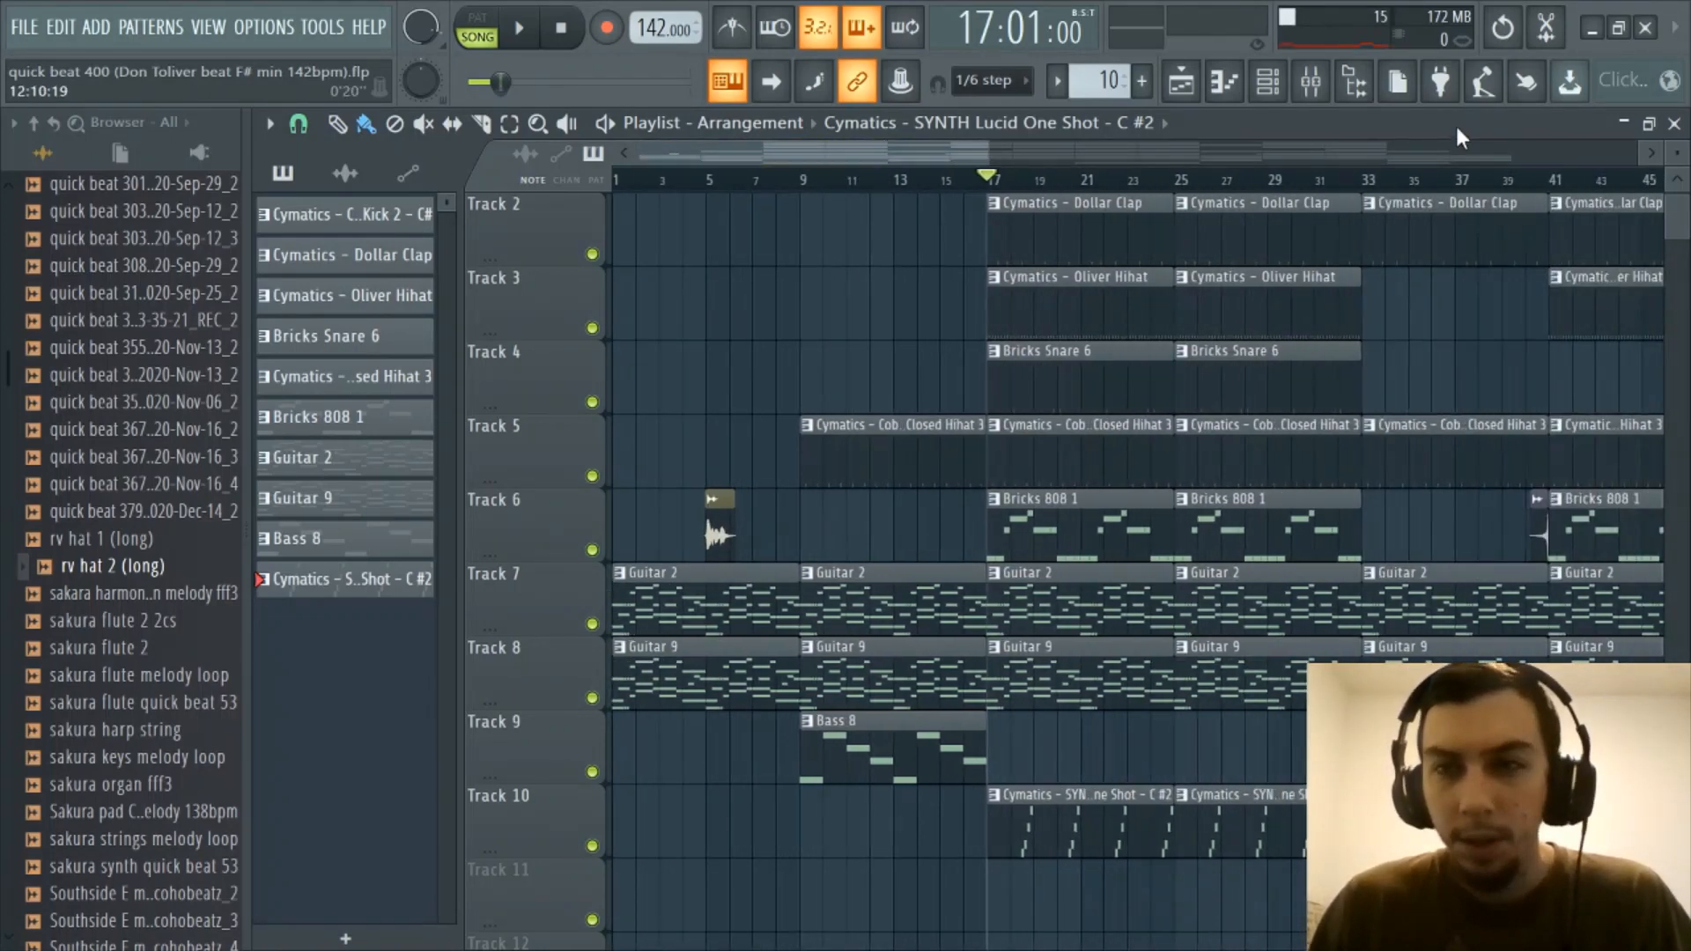
In the mixer, solo Melody Bus-Clean on insert 12 and unmute drum inserts 1 through 7
{"action": "left_click", "coordinate": [1312, 81]}
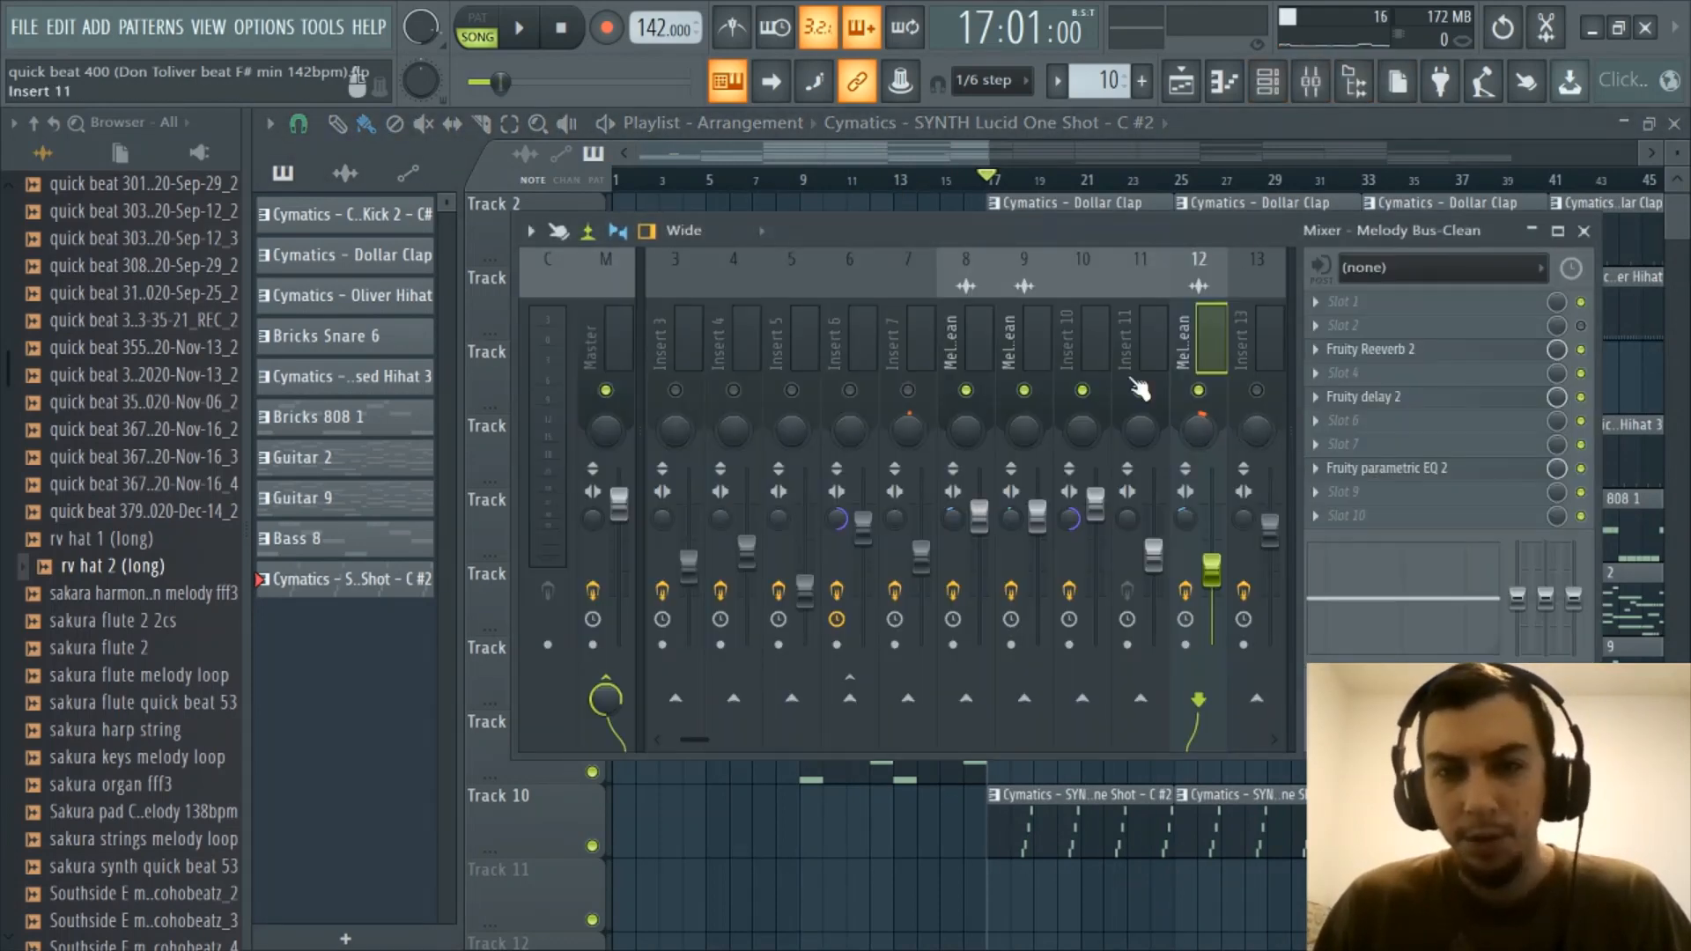
{"action": "right_click", "coordinate": [1198, 392]}
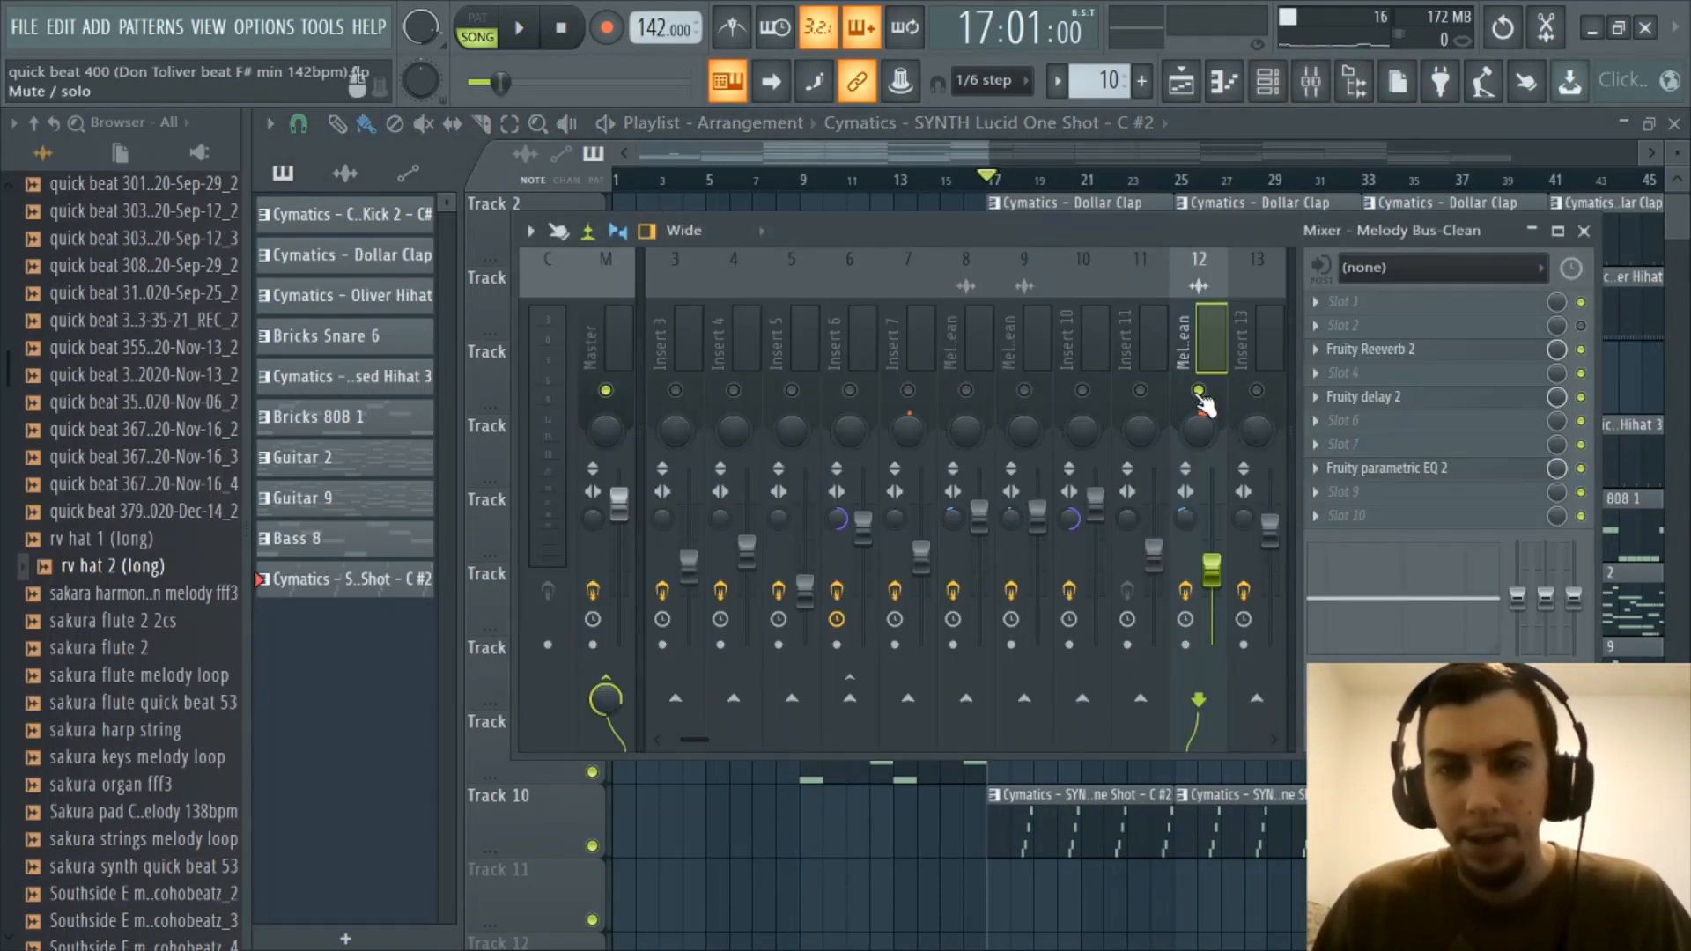
{"action": "left_click", "coordinate": [850, 390]}
{"action": "left_click", "coordinate": [675, 390]}
{"action": "left_click", "coordinate": [681, 338]}
{"action": "key", "text": "Left"}
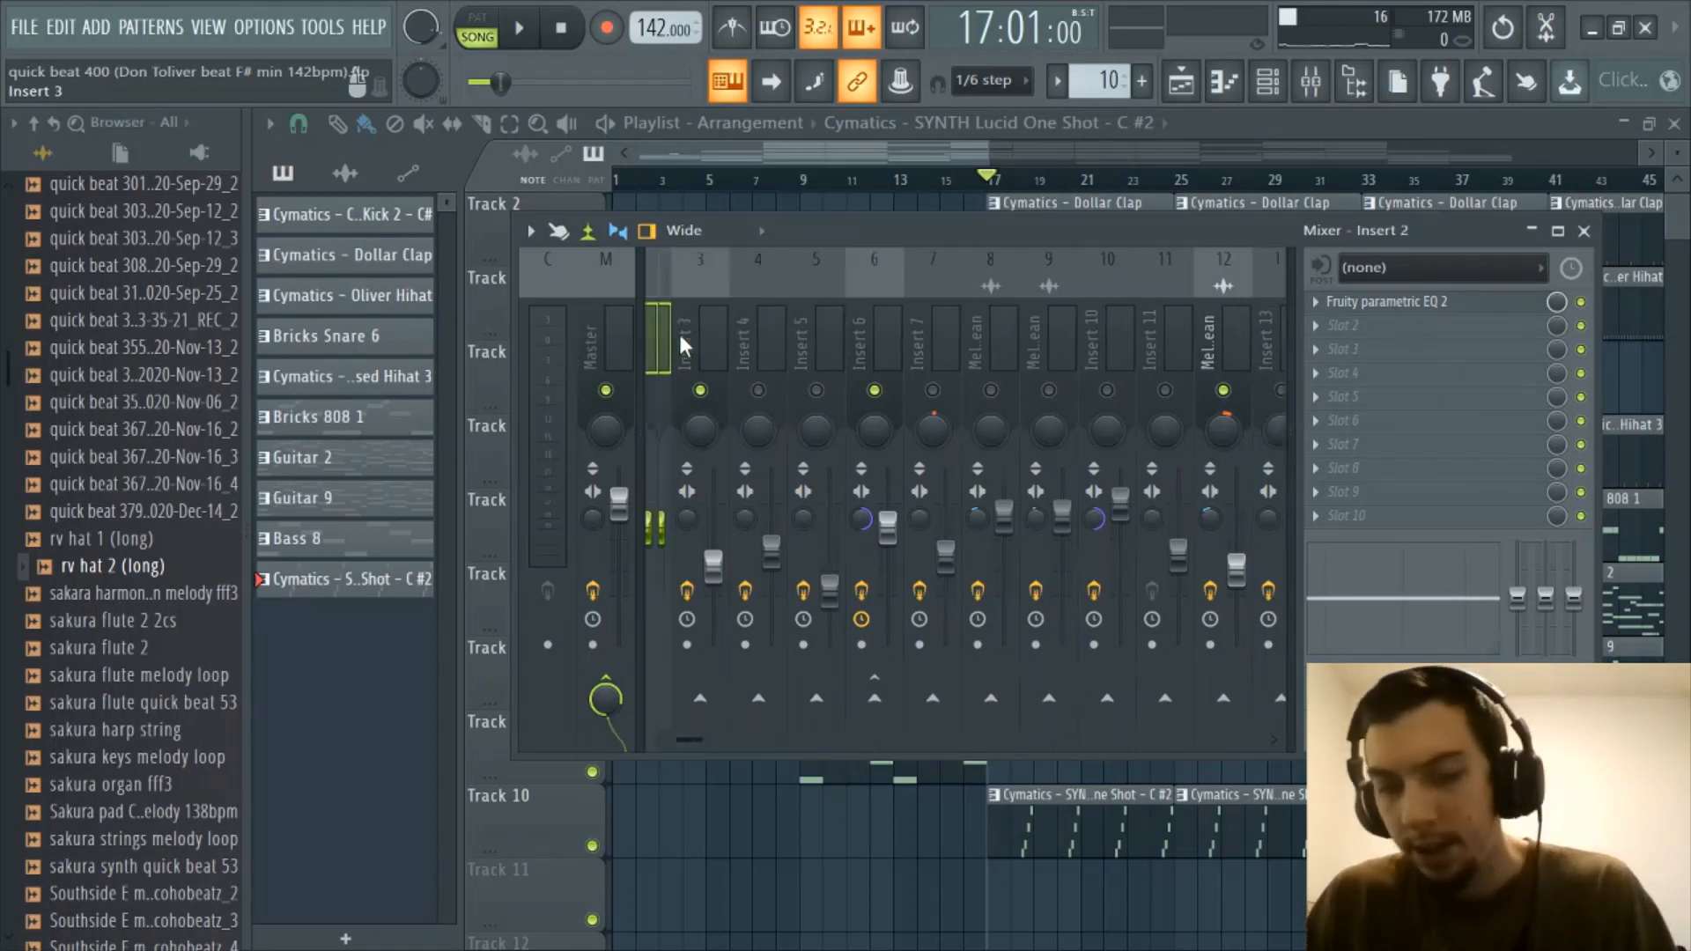
{"action": "left_click", "coordinate": [833, 351]}
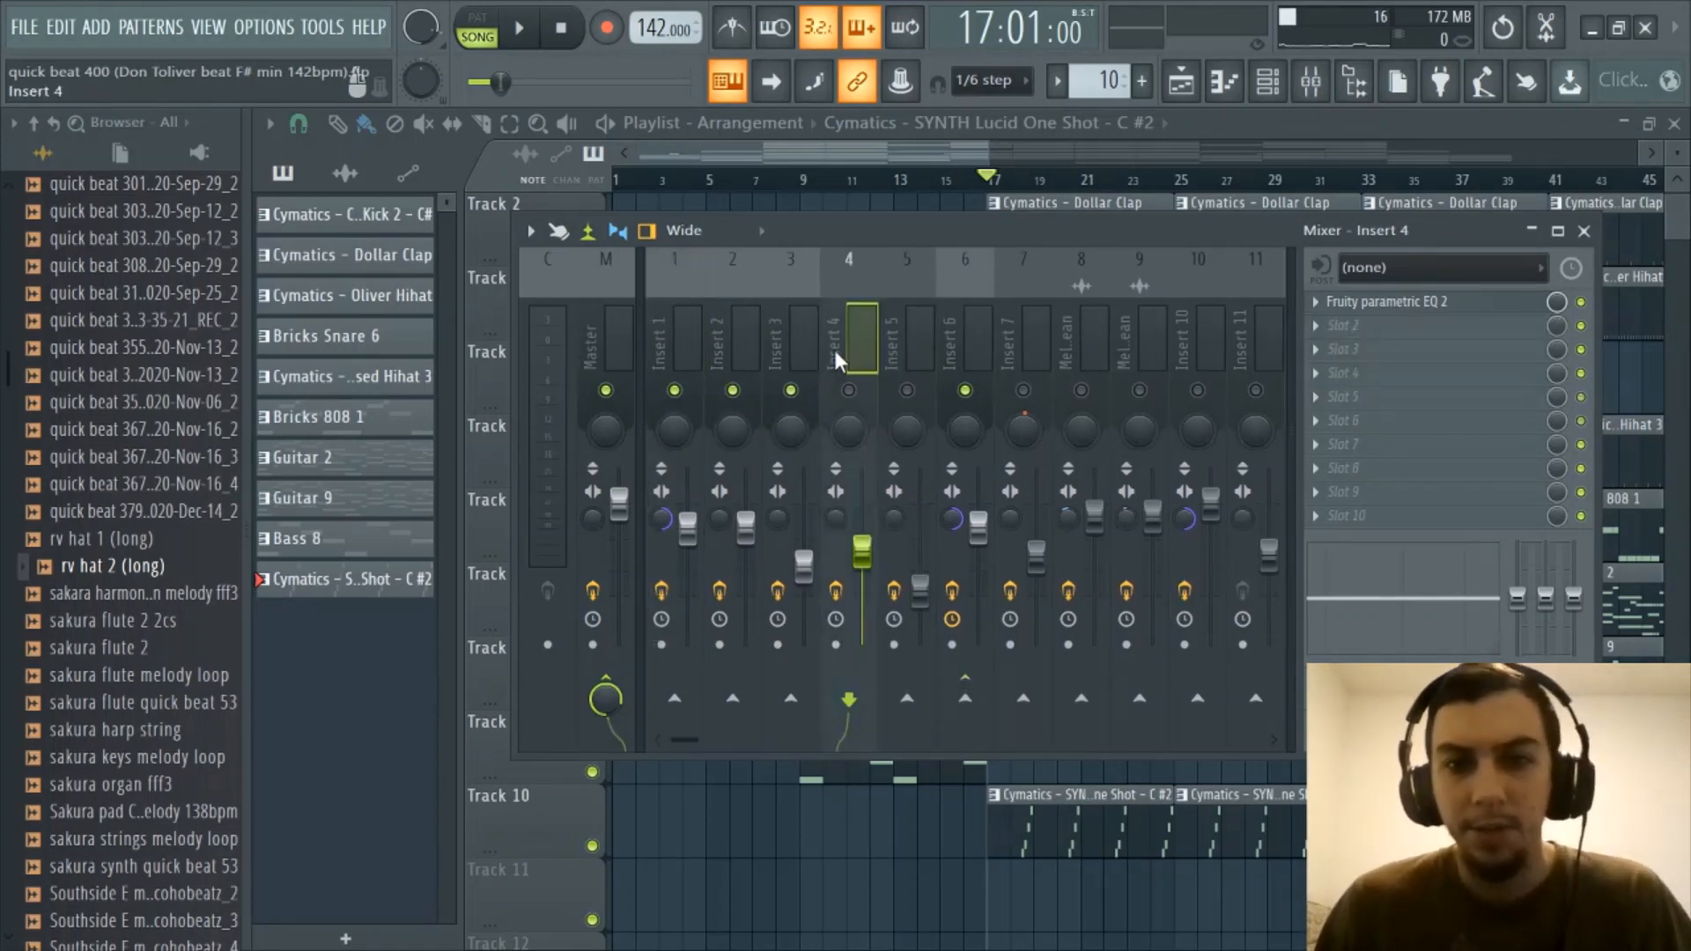
{"action": "left_click", "coordinate": [907, 390]}
{"action": "left_click", "coordinate": [916, 366]}
{"action": "left_click", "coordinate": [1004, 351]}
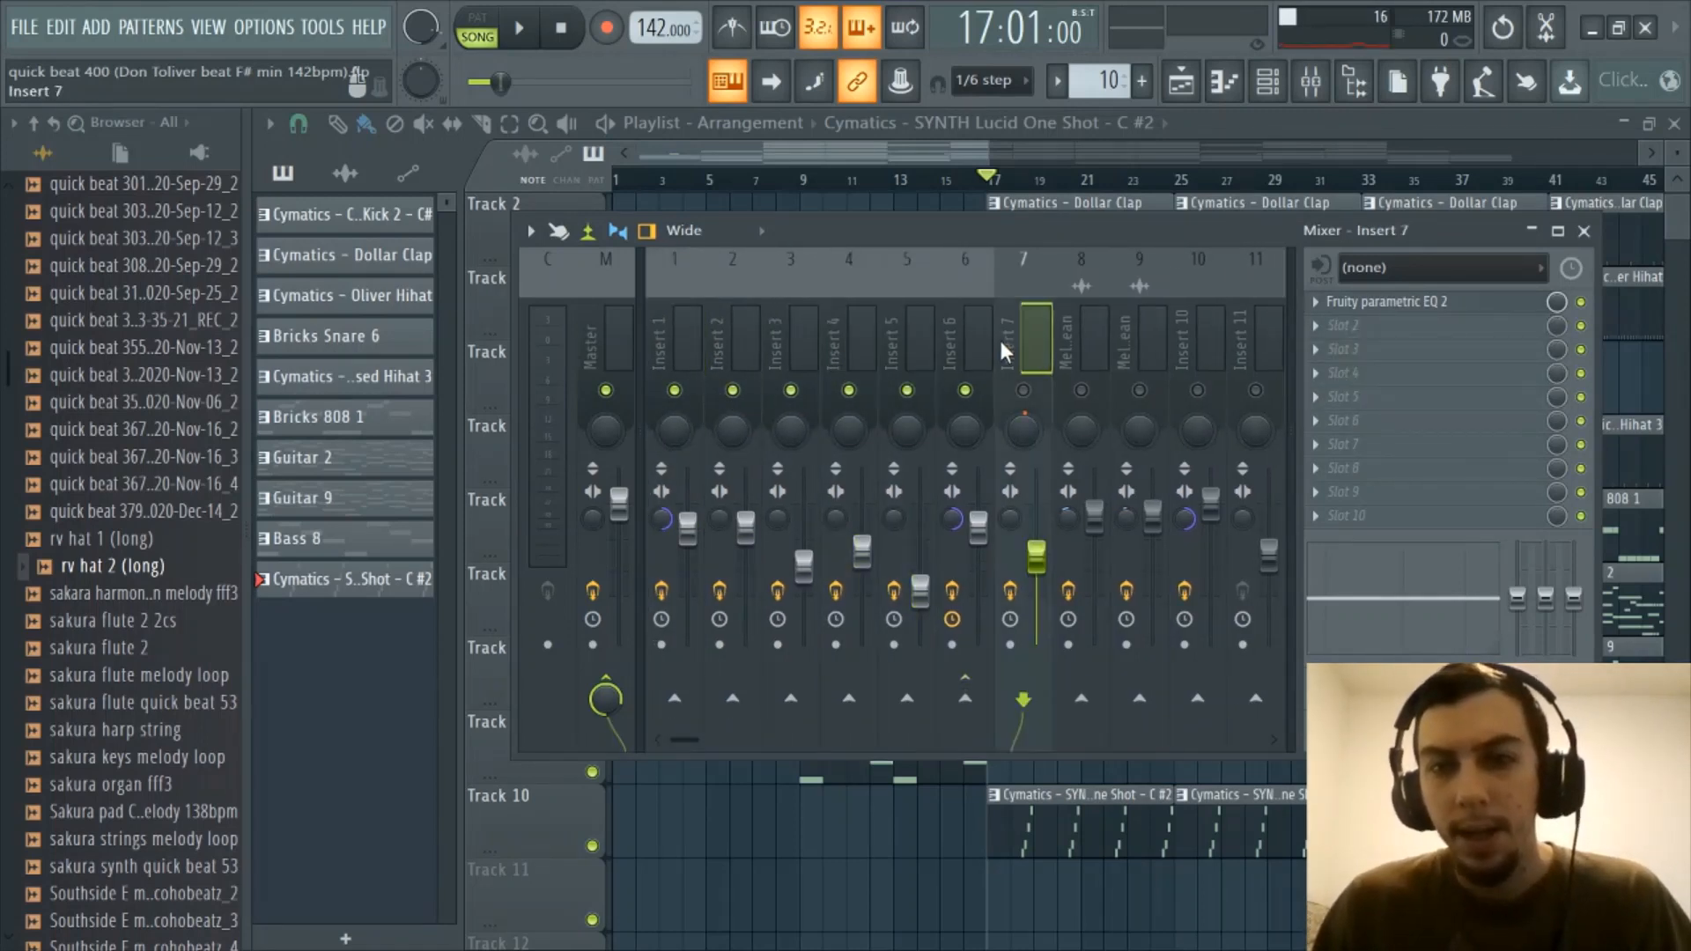
{"action": "left_click", "coordinate": [1023, 390]}
{"action": "left_click", "coordinate": [1101, 336]}
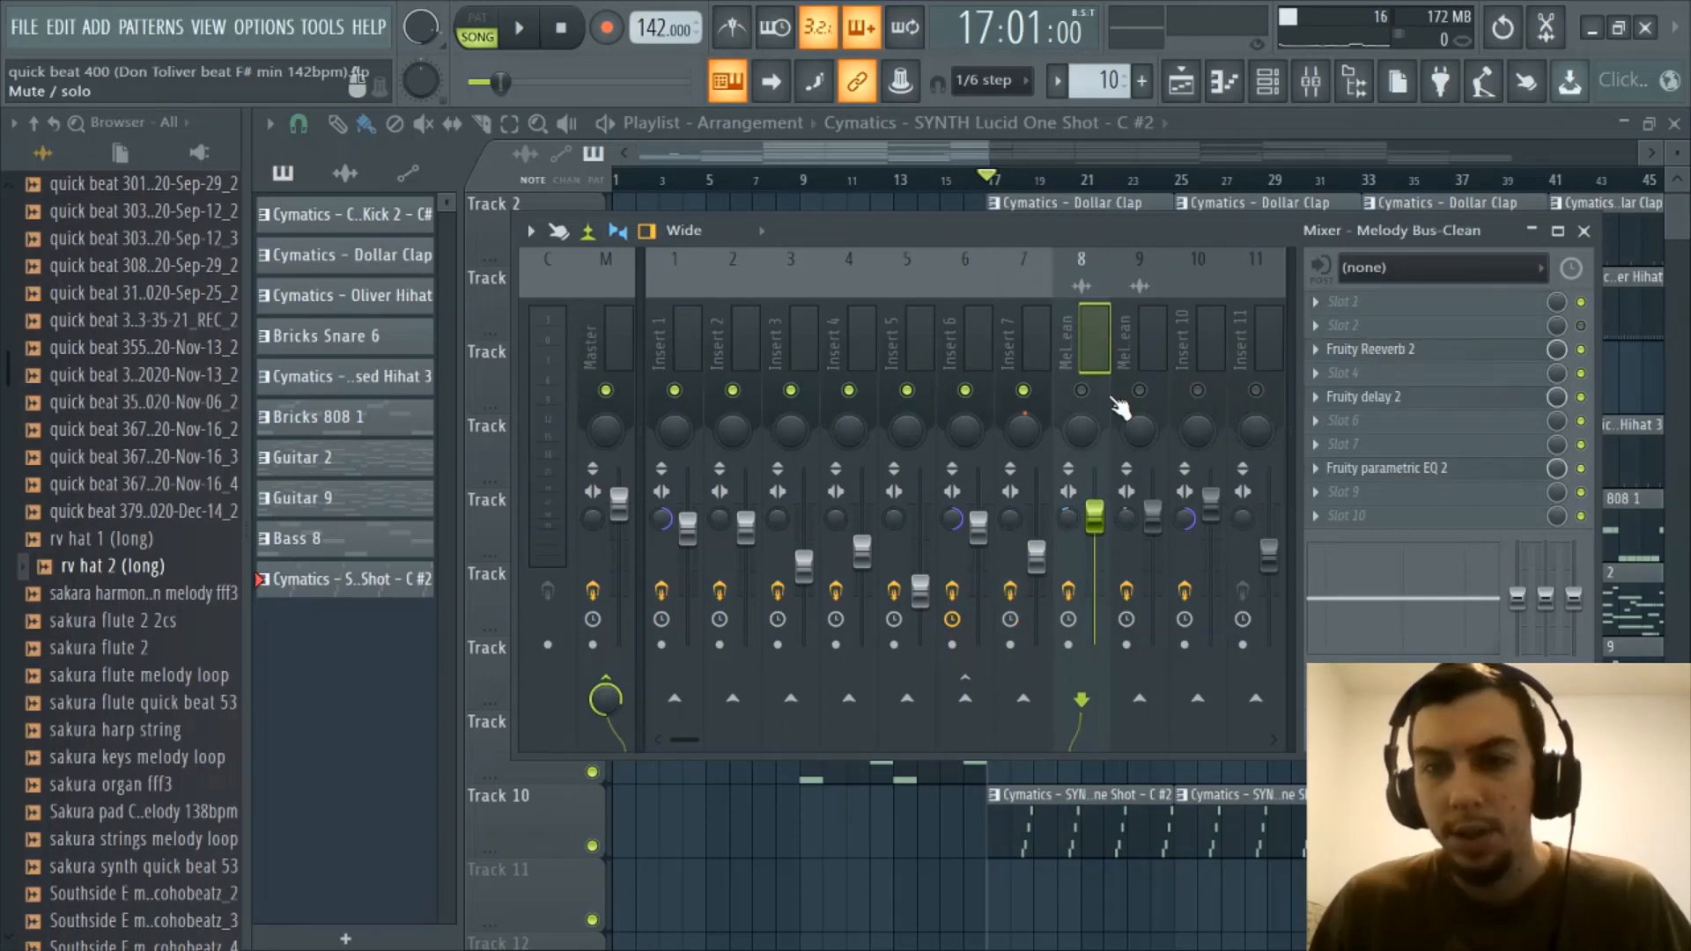
{"action": "left_click", "coordinate": [1319, 100]}
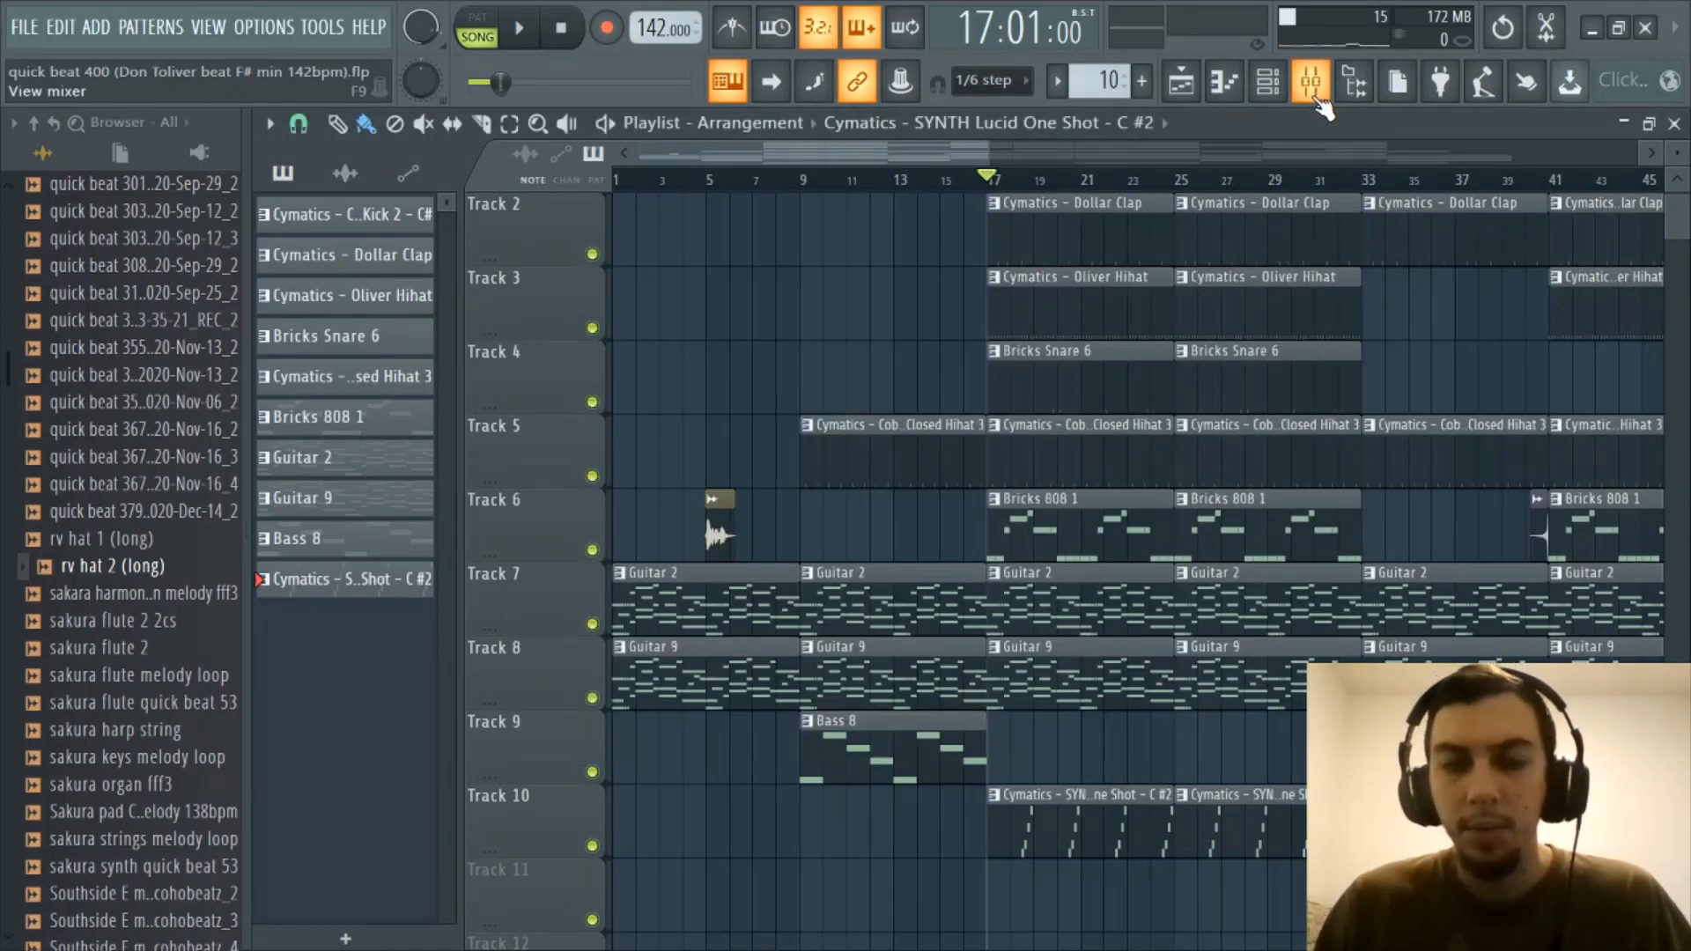
Look over the drum channels in the channel rack and the drum clips from bar 17 in the playlist
{"action": "left_click", "coordinate": [1278, 93]}
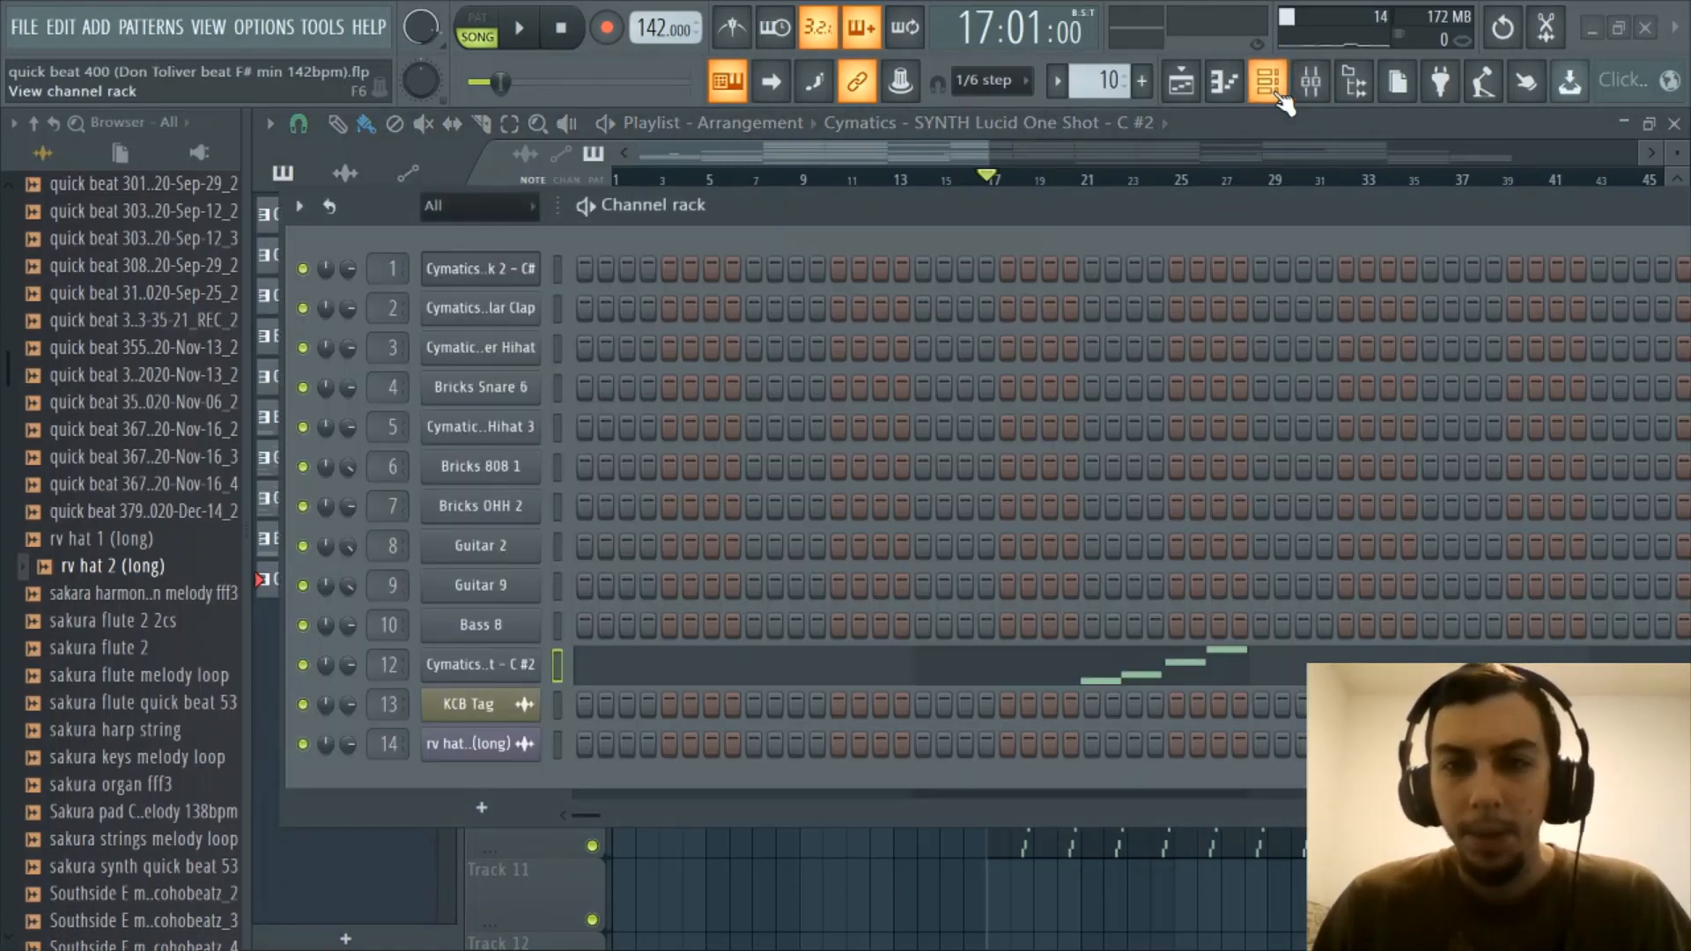
{"action": "left_click", "coordinate": [1278, 96]}
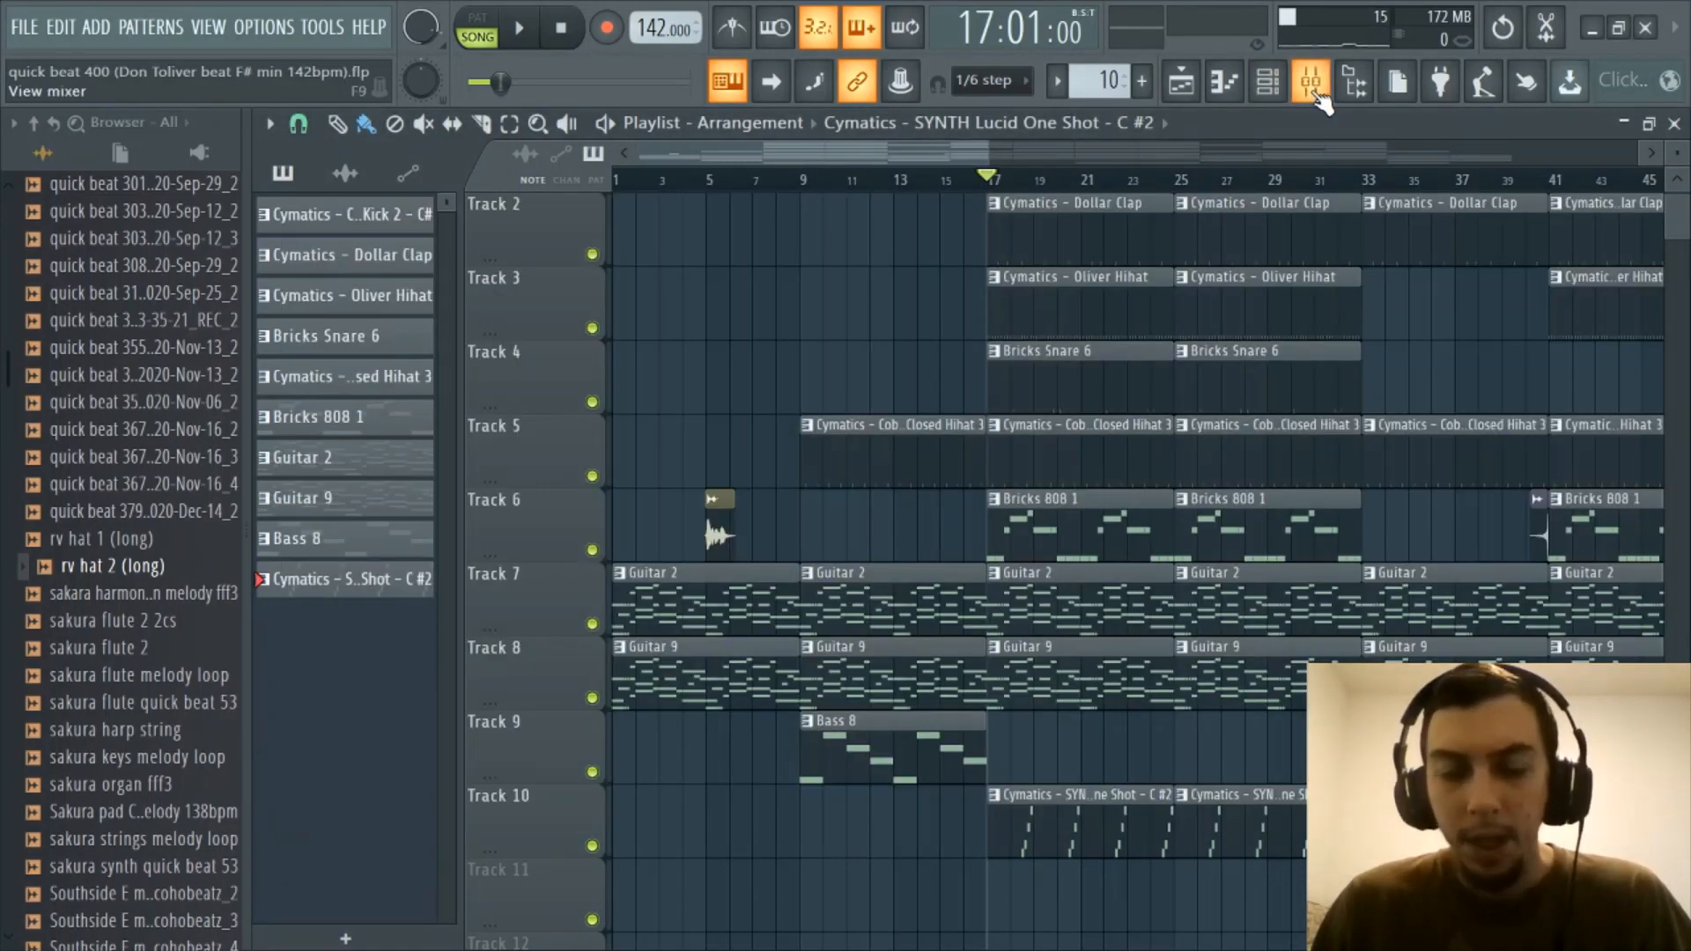
{"action": "scroll", "coordinate": [1128, 184], "scroll_direction": "up", "scroll_amount": 2}
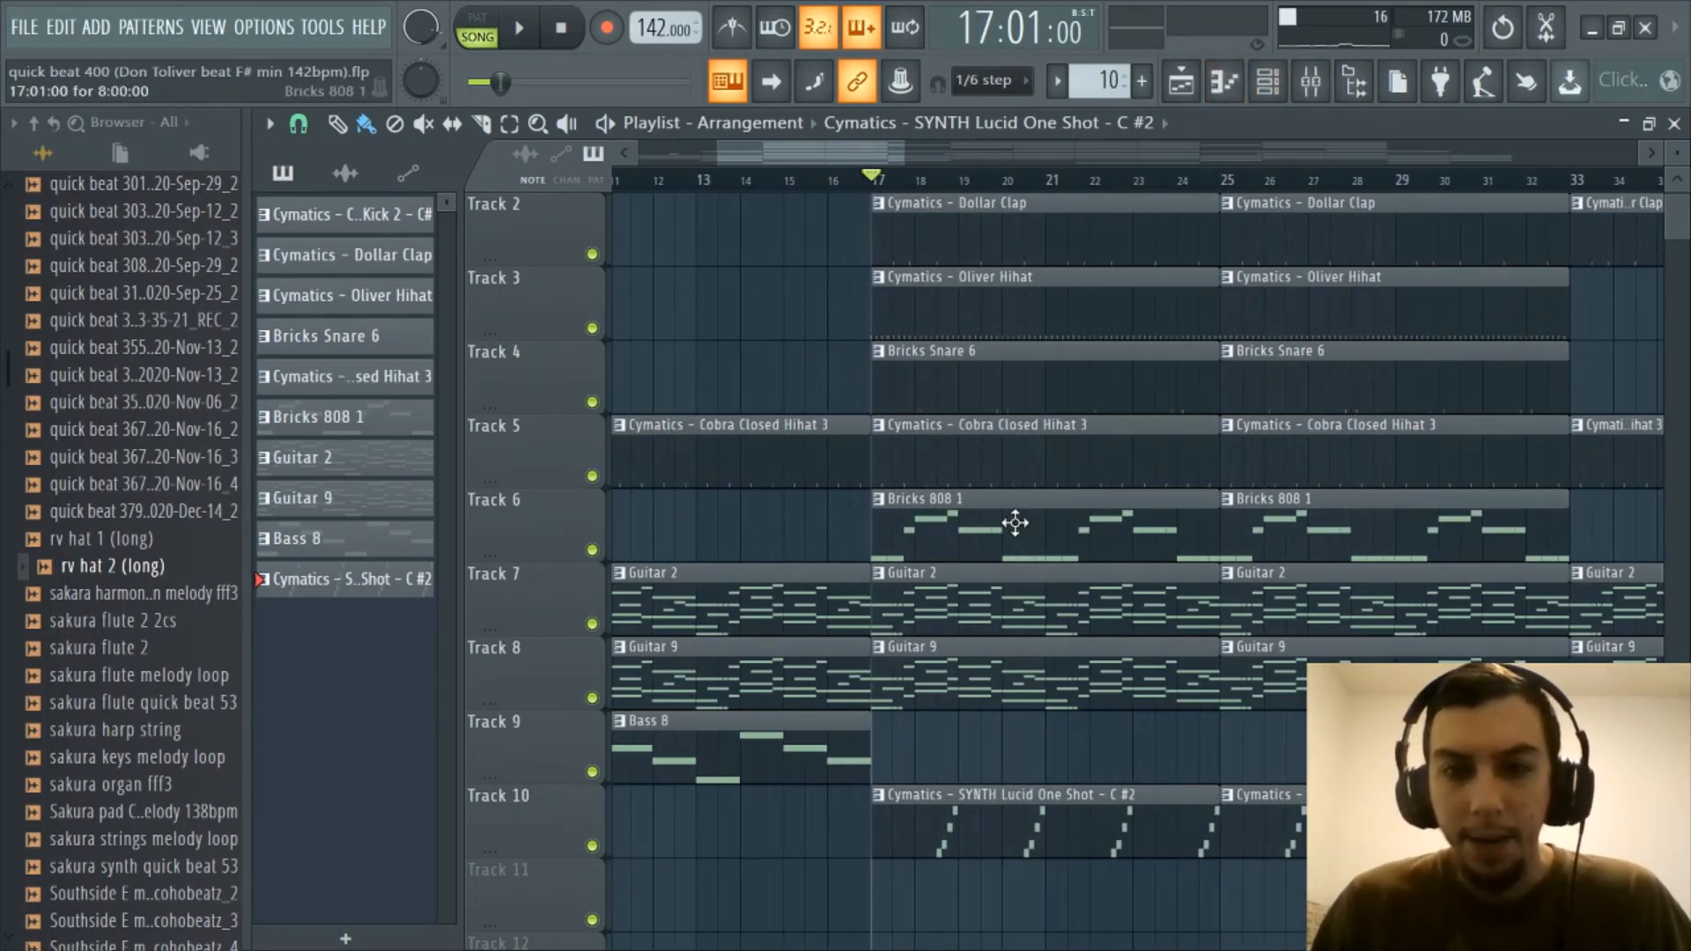
{"action": "left_click", "coordinate": [1268, 81]}
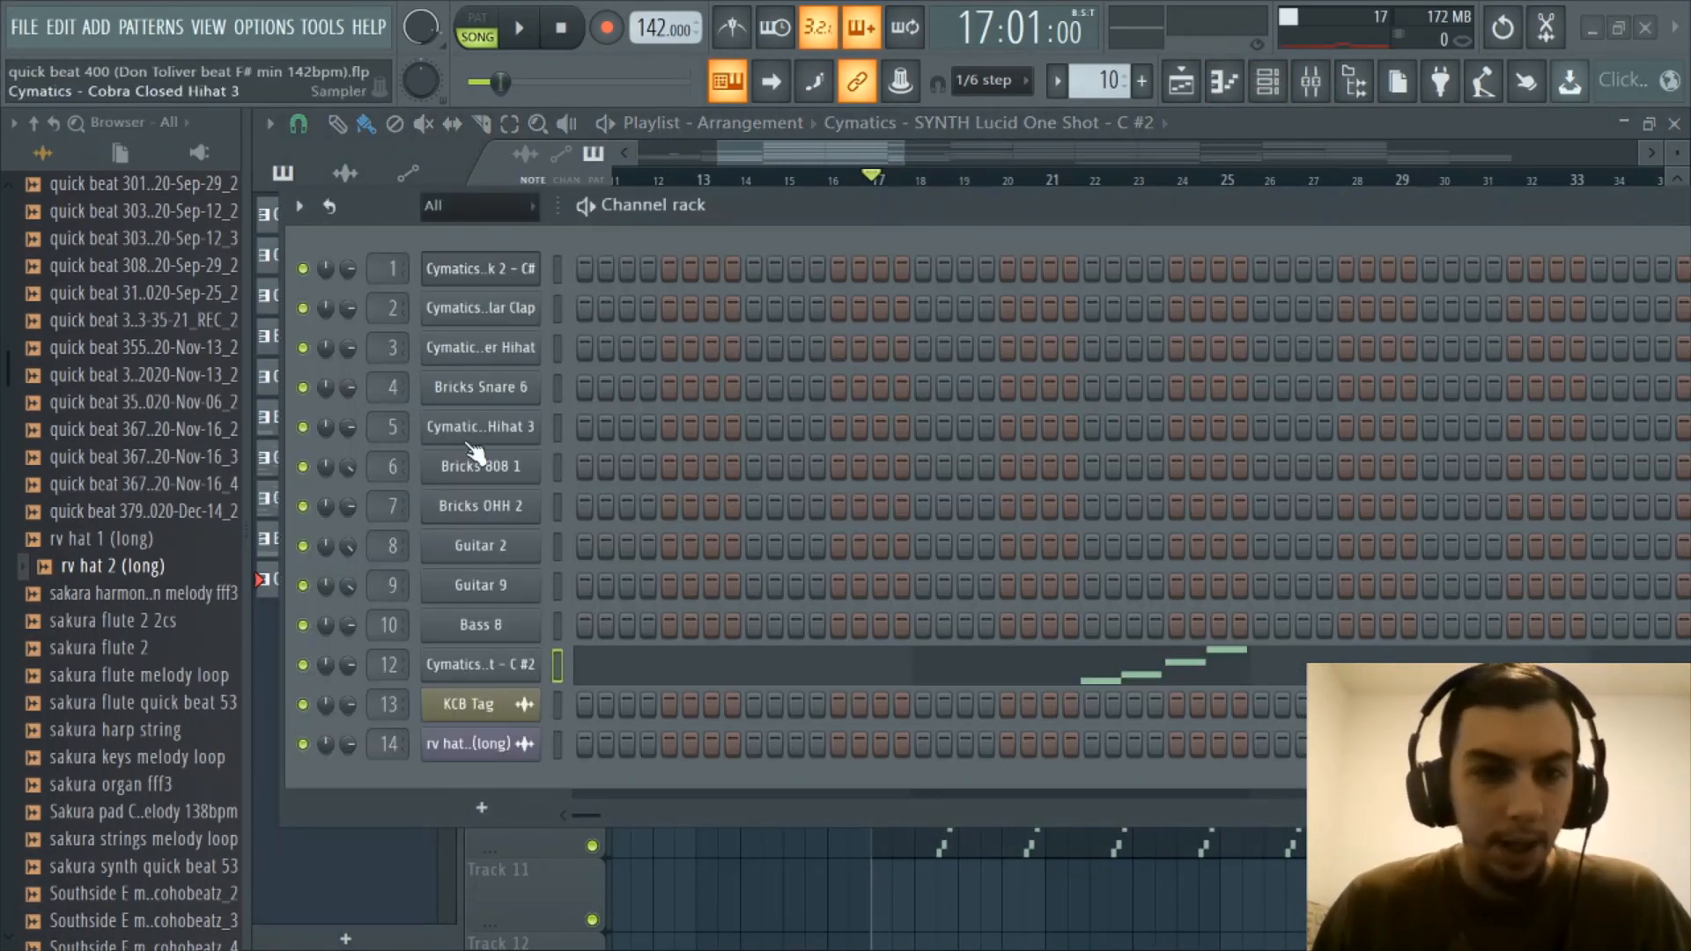
{"action": "left_click", "coordinate": [1268, 81]}
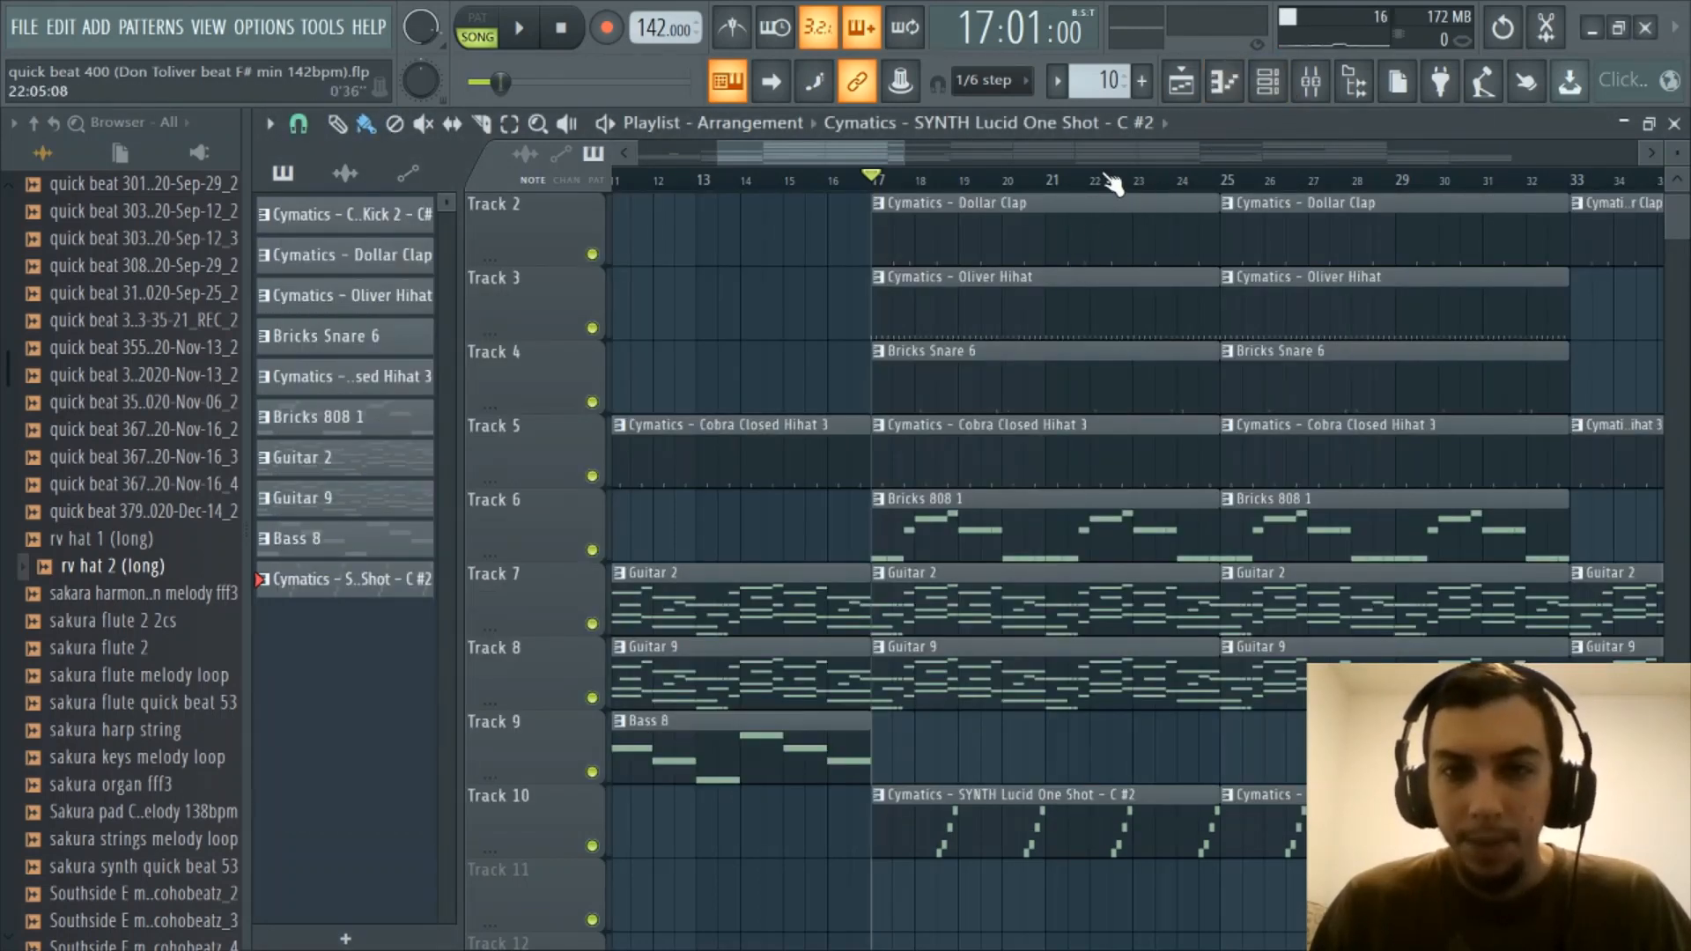
{"action": "scroll", "coordinate": [1114, 185], "scroll_direction": "up", "scroll_amount": 2}
Select the Bricks 808 1 pattern and examine its notes in the piano roll
{"action": "left_click", "coordinate": [377, 416]}
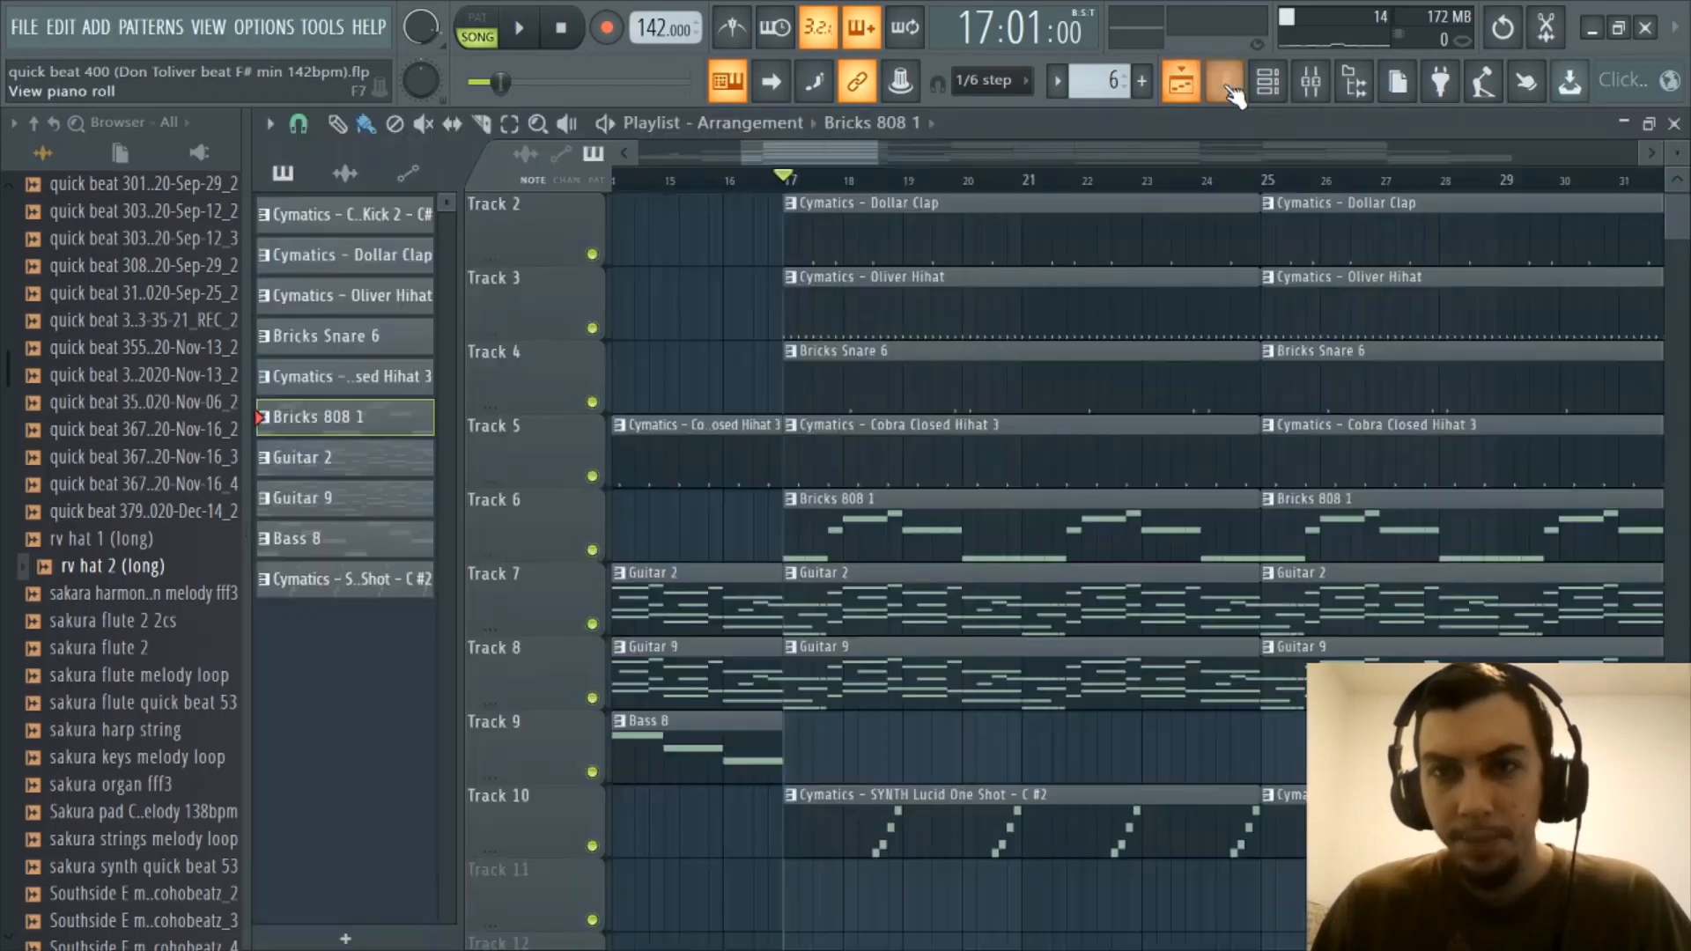
{"action": "left_click", "coordinate": [1224, 81]}
{"action": "left_click", "coordinate": [938, 124]}
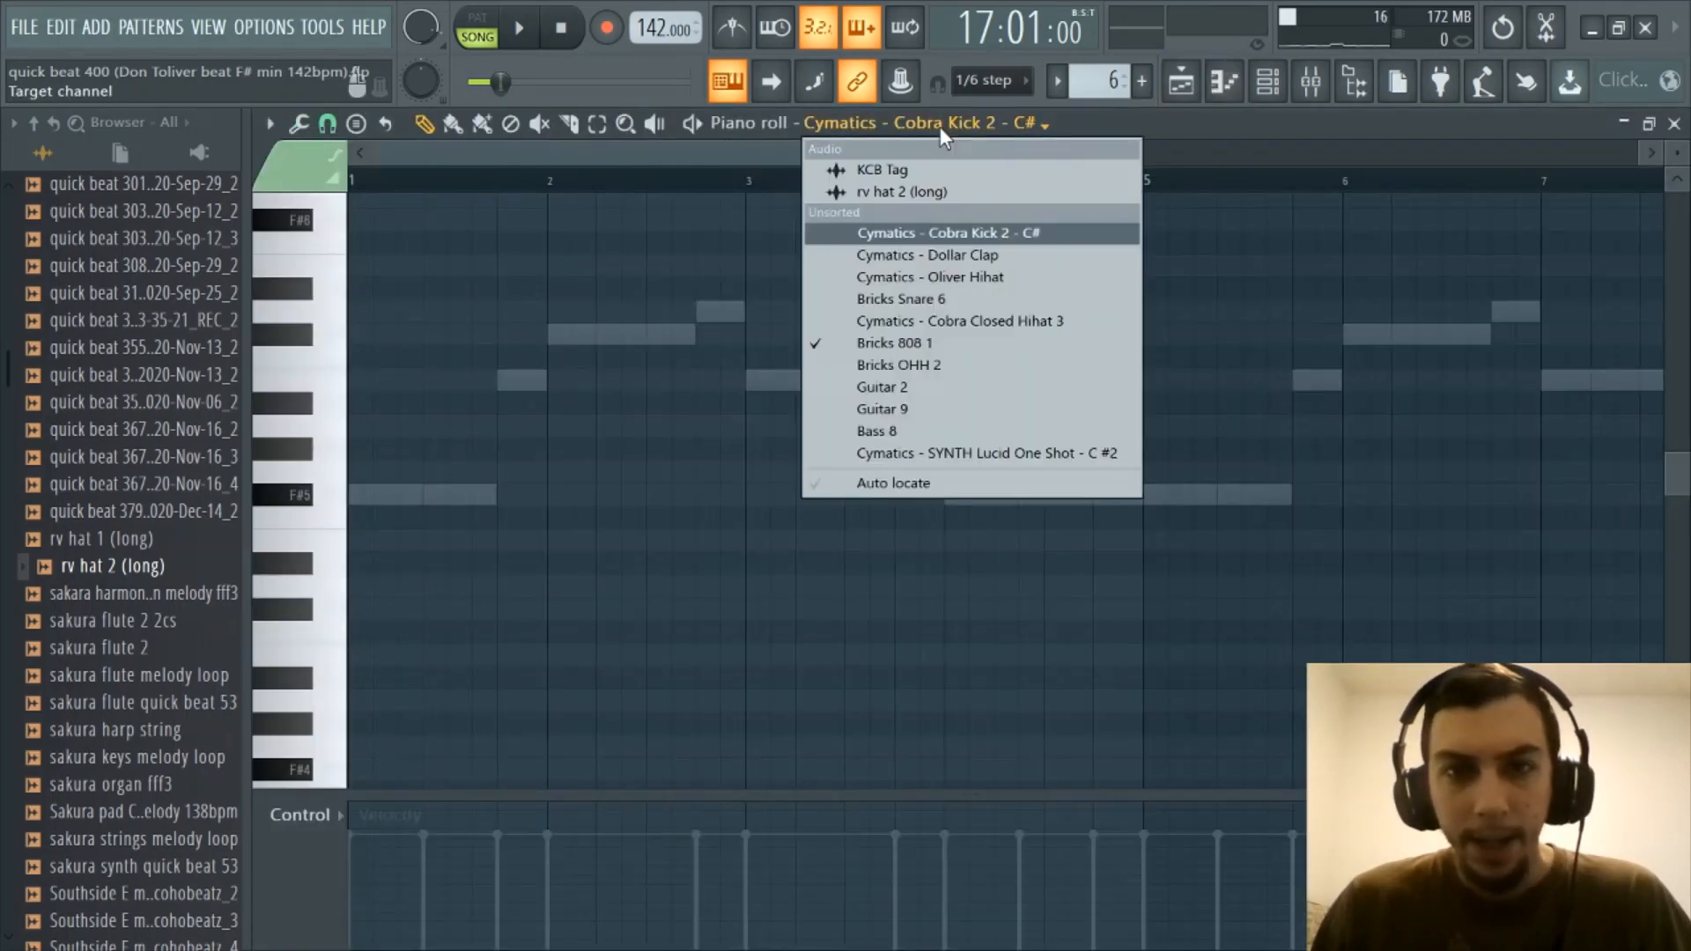
{"action": "left_click", "coordinate": [933, 341]}
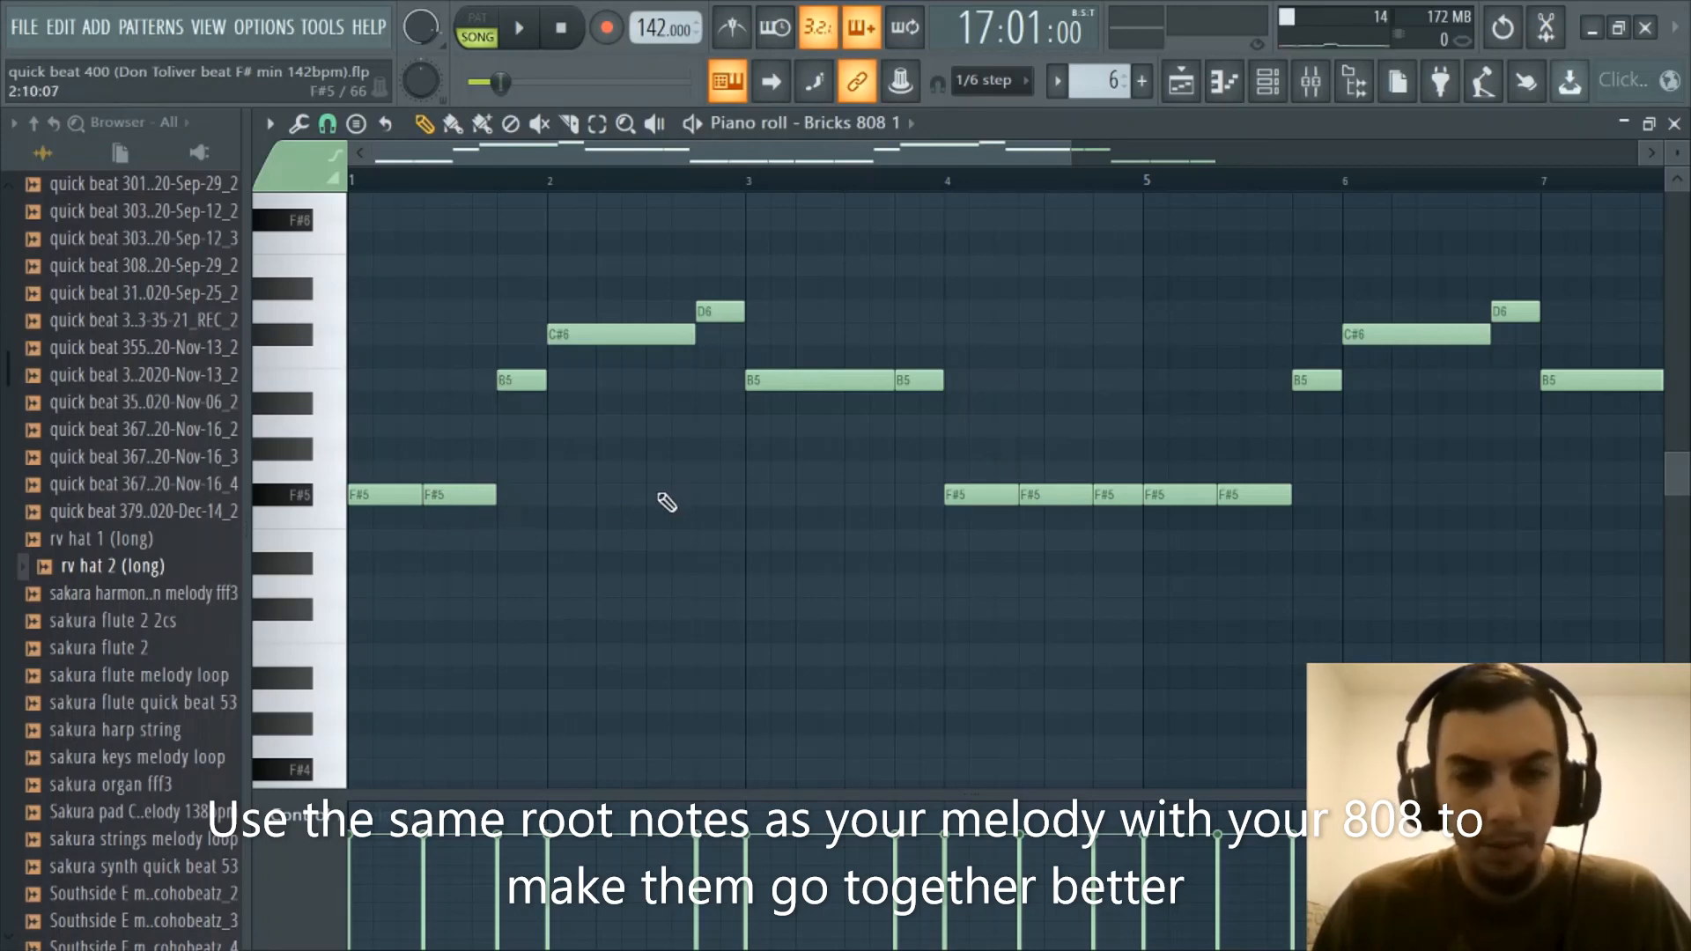
{"action": "scroll", "coordinate": [718, 197], "scroll_direction": "down", "scroll_amount": 2}
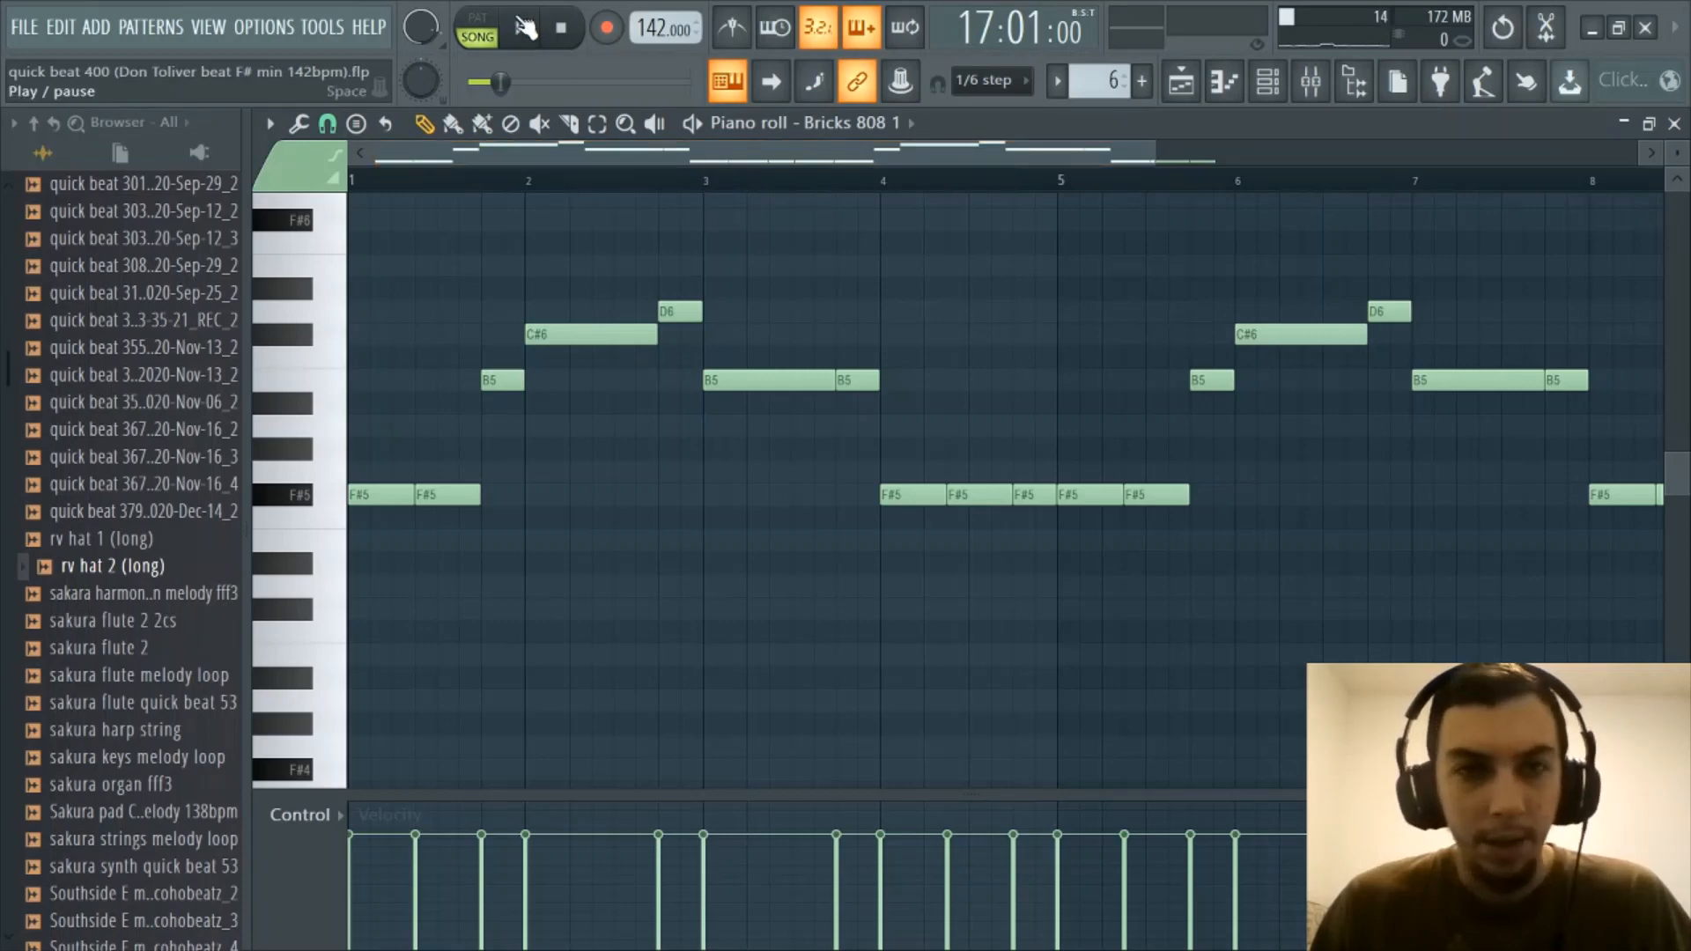
{"action": "left_click", "coordinate": [1268, 83]}
{"action": "left_click", "coordinate": [1268, 83]}
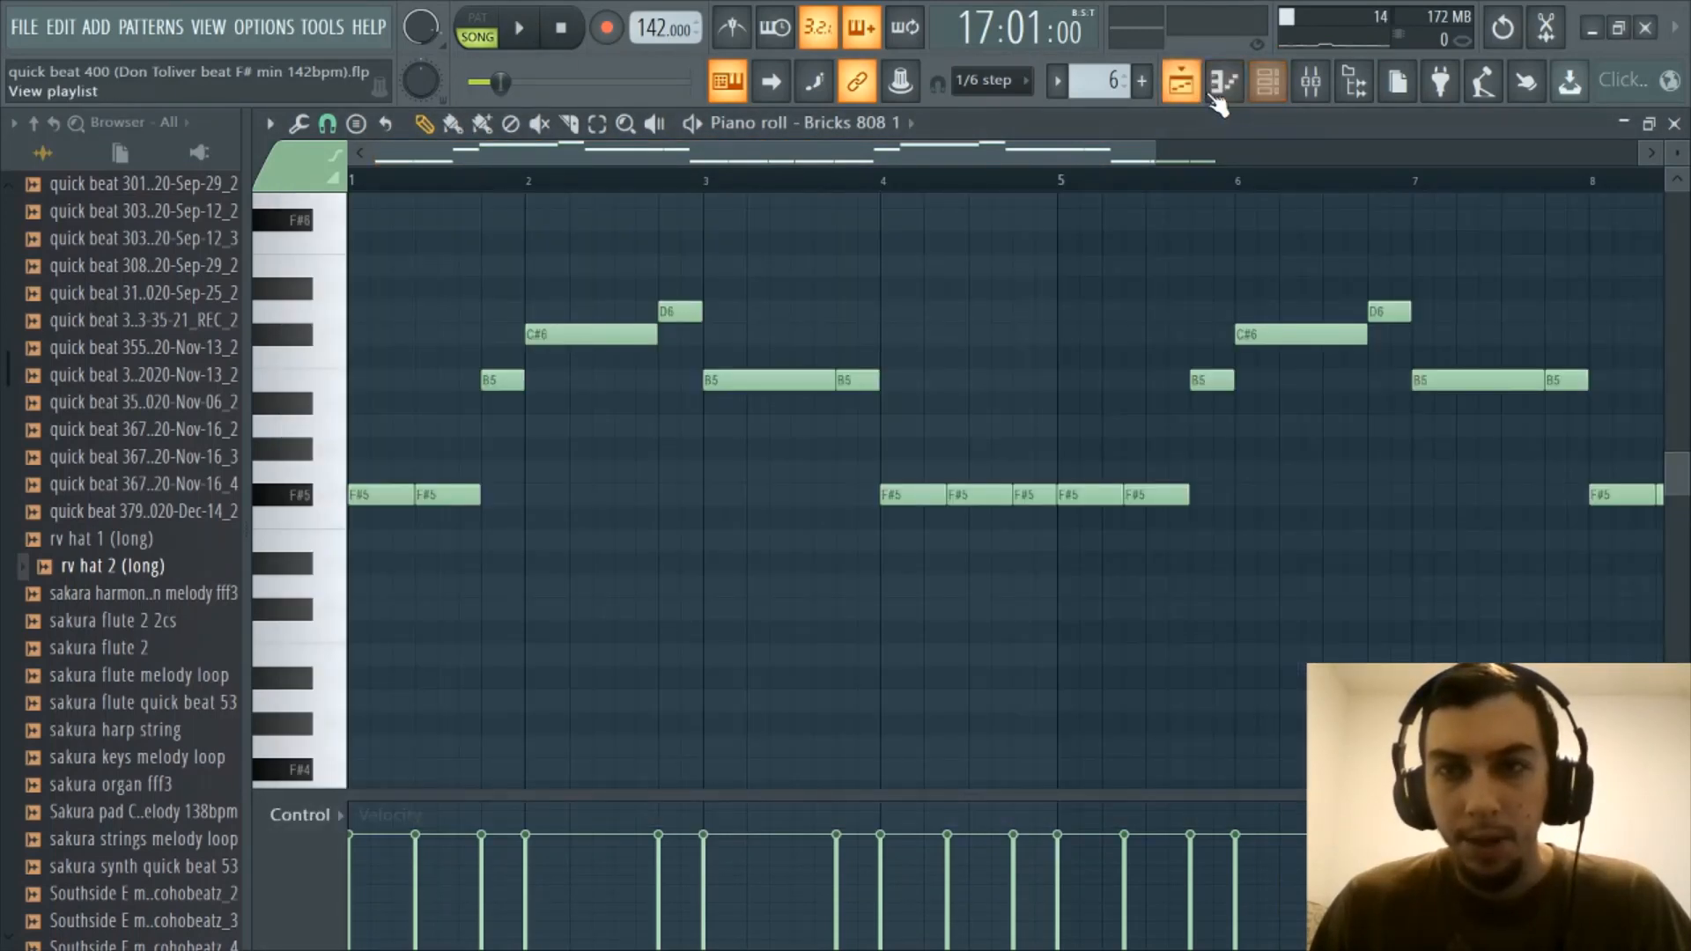
Return to the playlist, check the active mixer inserts, and play the beat from bar 17
{"action": "left_click", "coordinate": [1222, 83]}
{"action": "left_click", "coordinate": [1321, 83]}
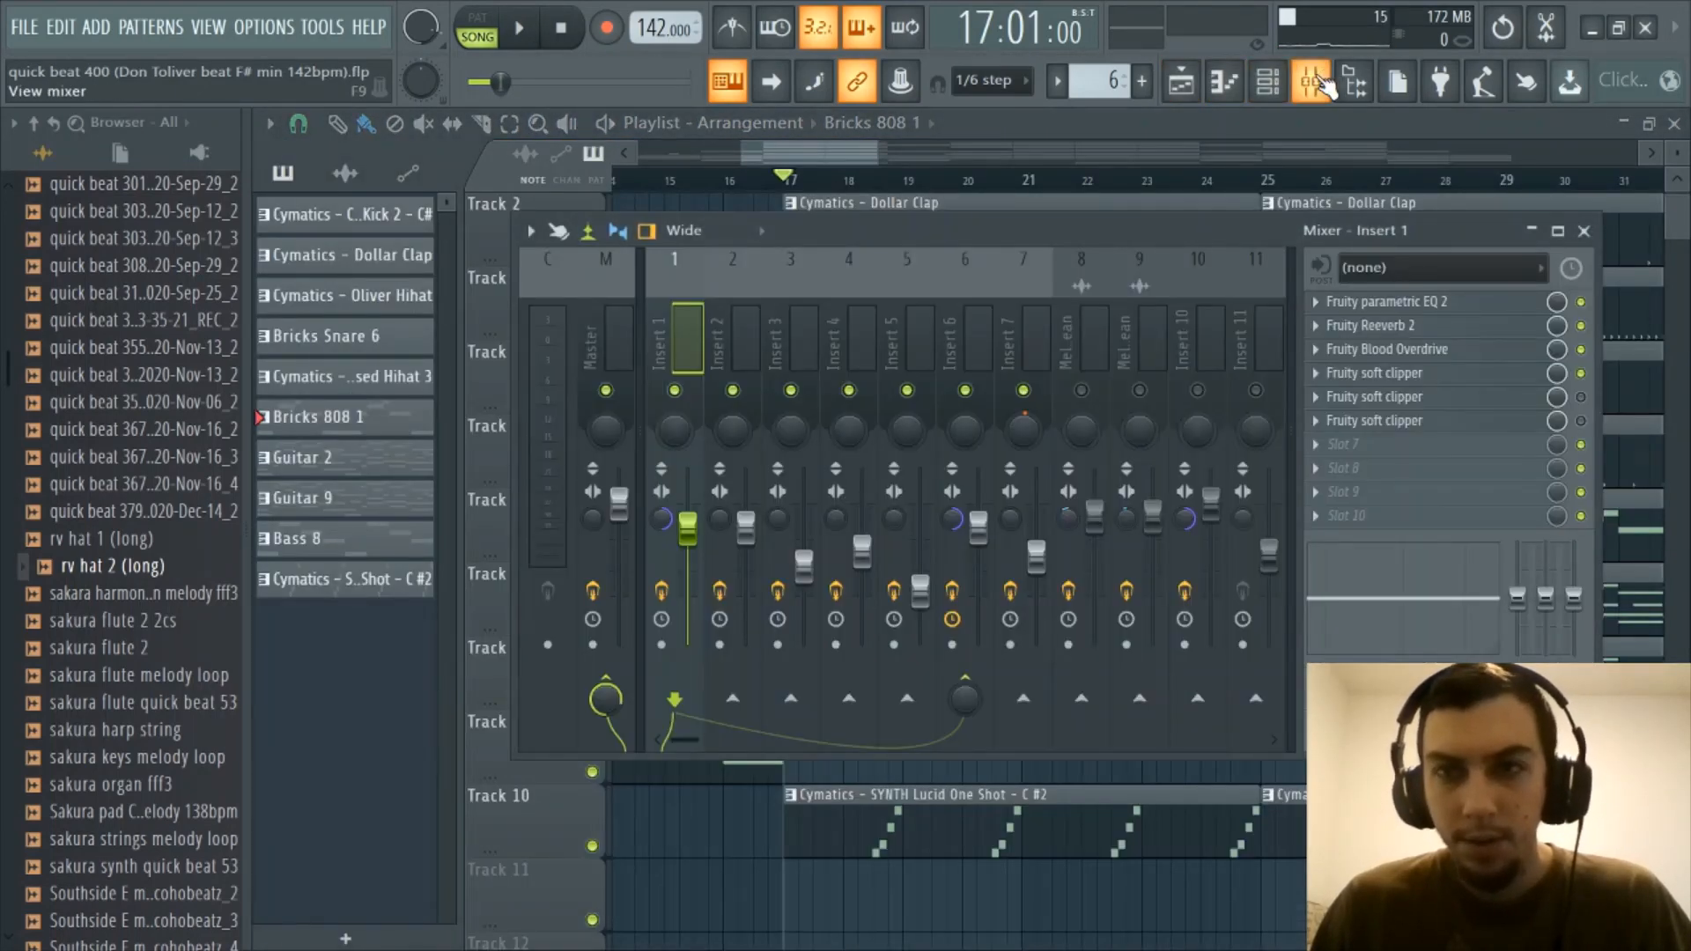
{"action": "left_click", "coordinate": [1321, 84]}
{"action": "key", "text": "space"}
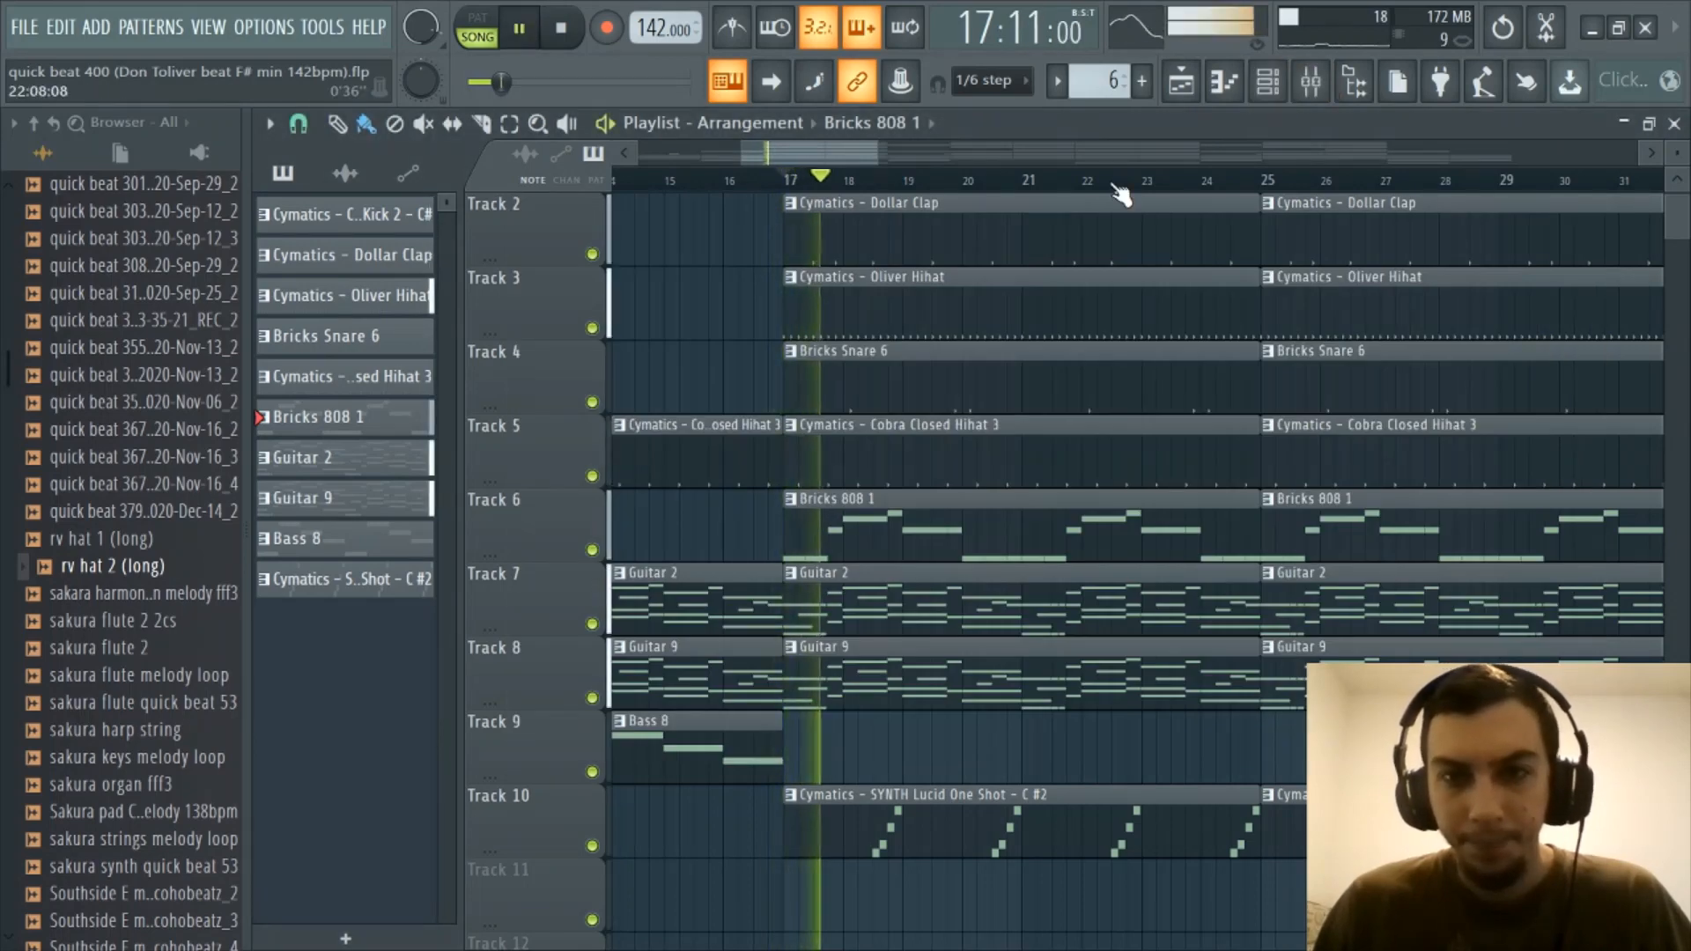
{"action": "scroll", "coordinate": [1112, 186], "scroll_direction": "down", "scroll_amount": 5}
{"action": "scroll", "coordinate": [1092, 187], "scroll_direction": "up", "scroll_amount": 3}
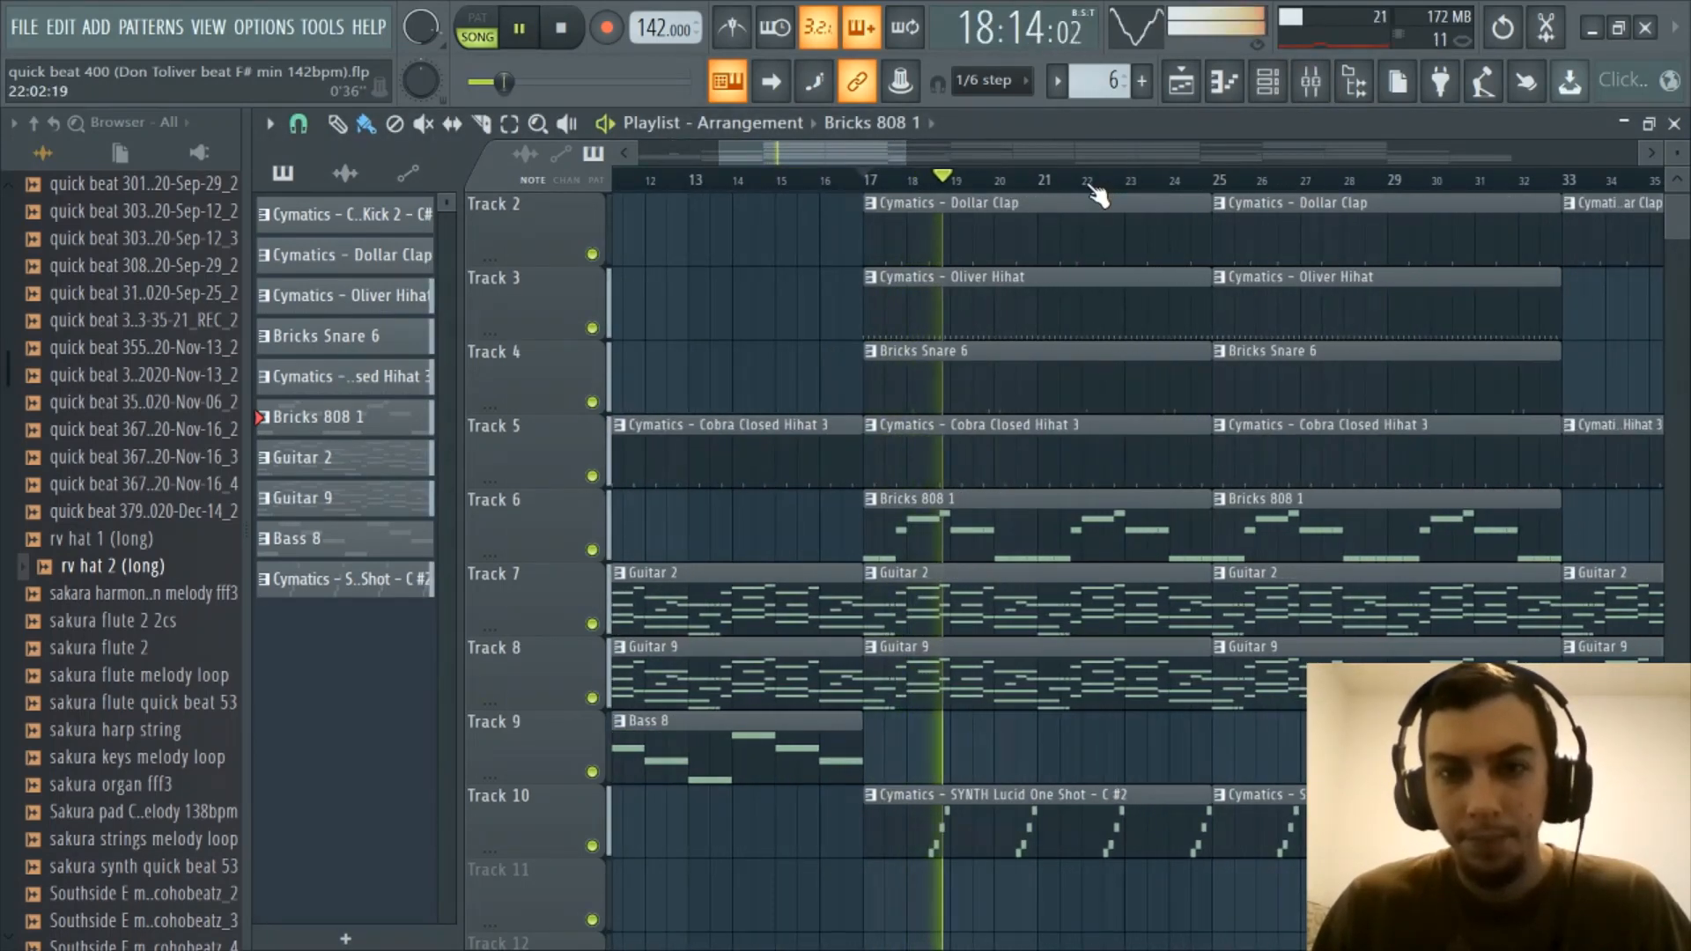
During playback, mute Melody Bus-Clean on mixer insert 12 so only the drums sound
{"action": "left_click", "coordinate": [1310, 81]}
{"action": "left_click", "coordinate": [1270, 336]}
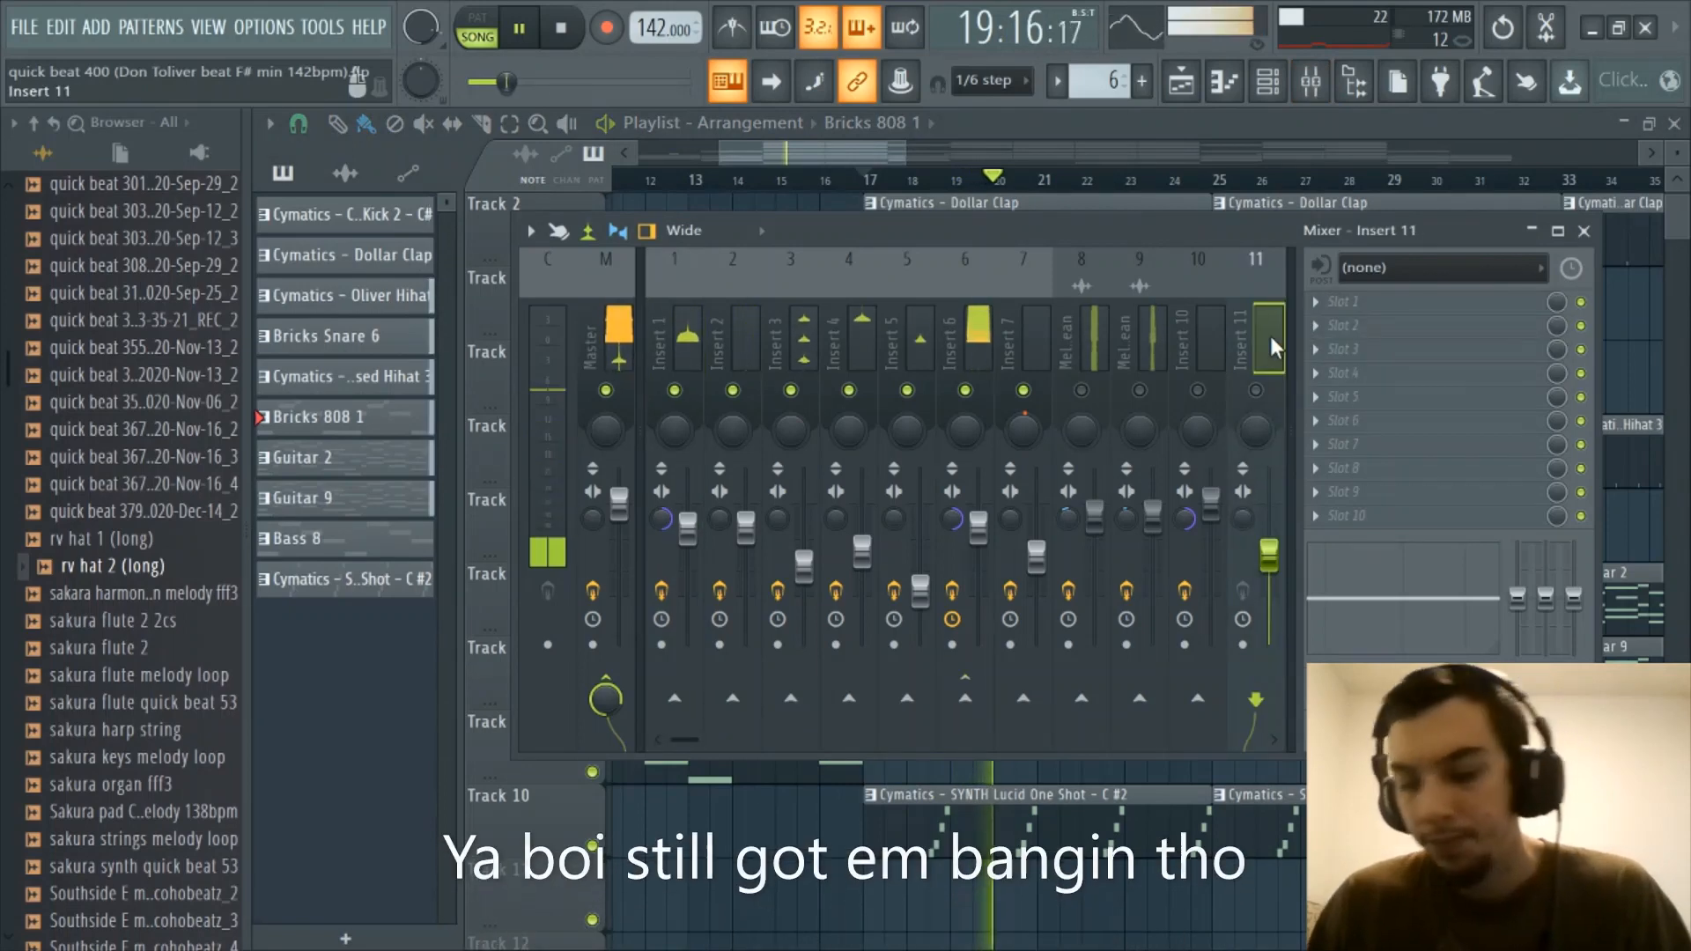
{"action": "key", "text": "Right"}
{"action": "key", "text": "Right"}
{"action": "key", "text": "Right"}
{"action": "left_click", "coordinate": [1141, 389]}
{"action": "left_click", "coordinate": [1152, 359]}
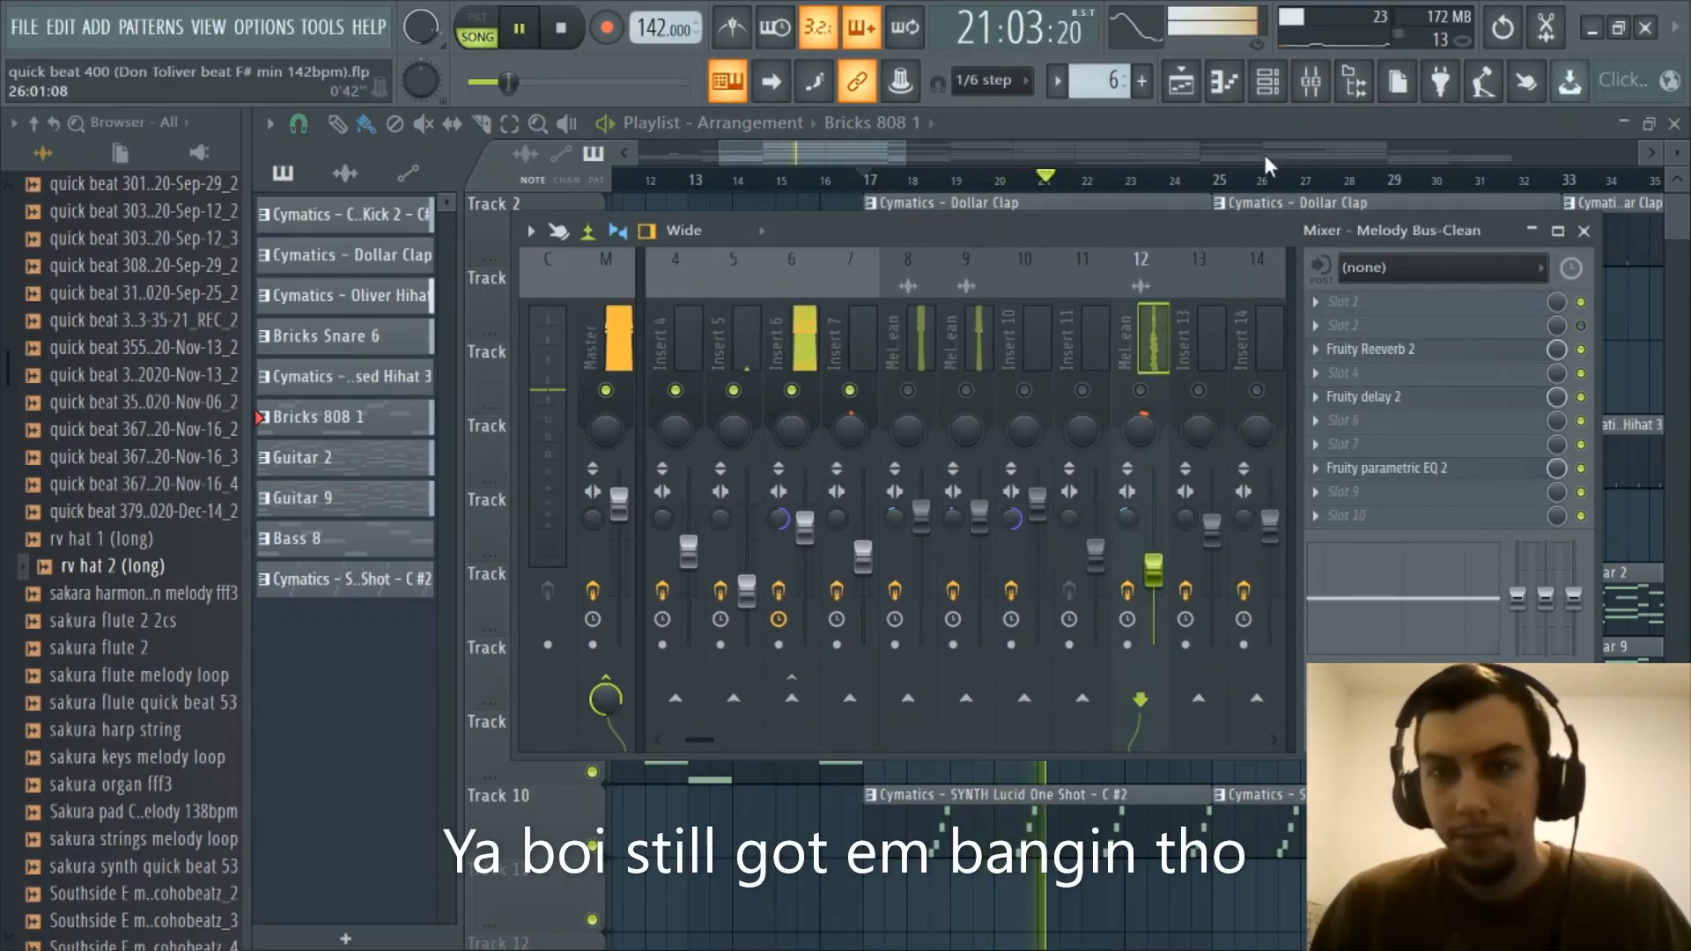
{"action": "key", "text": "F9"}
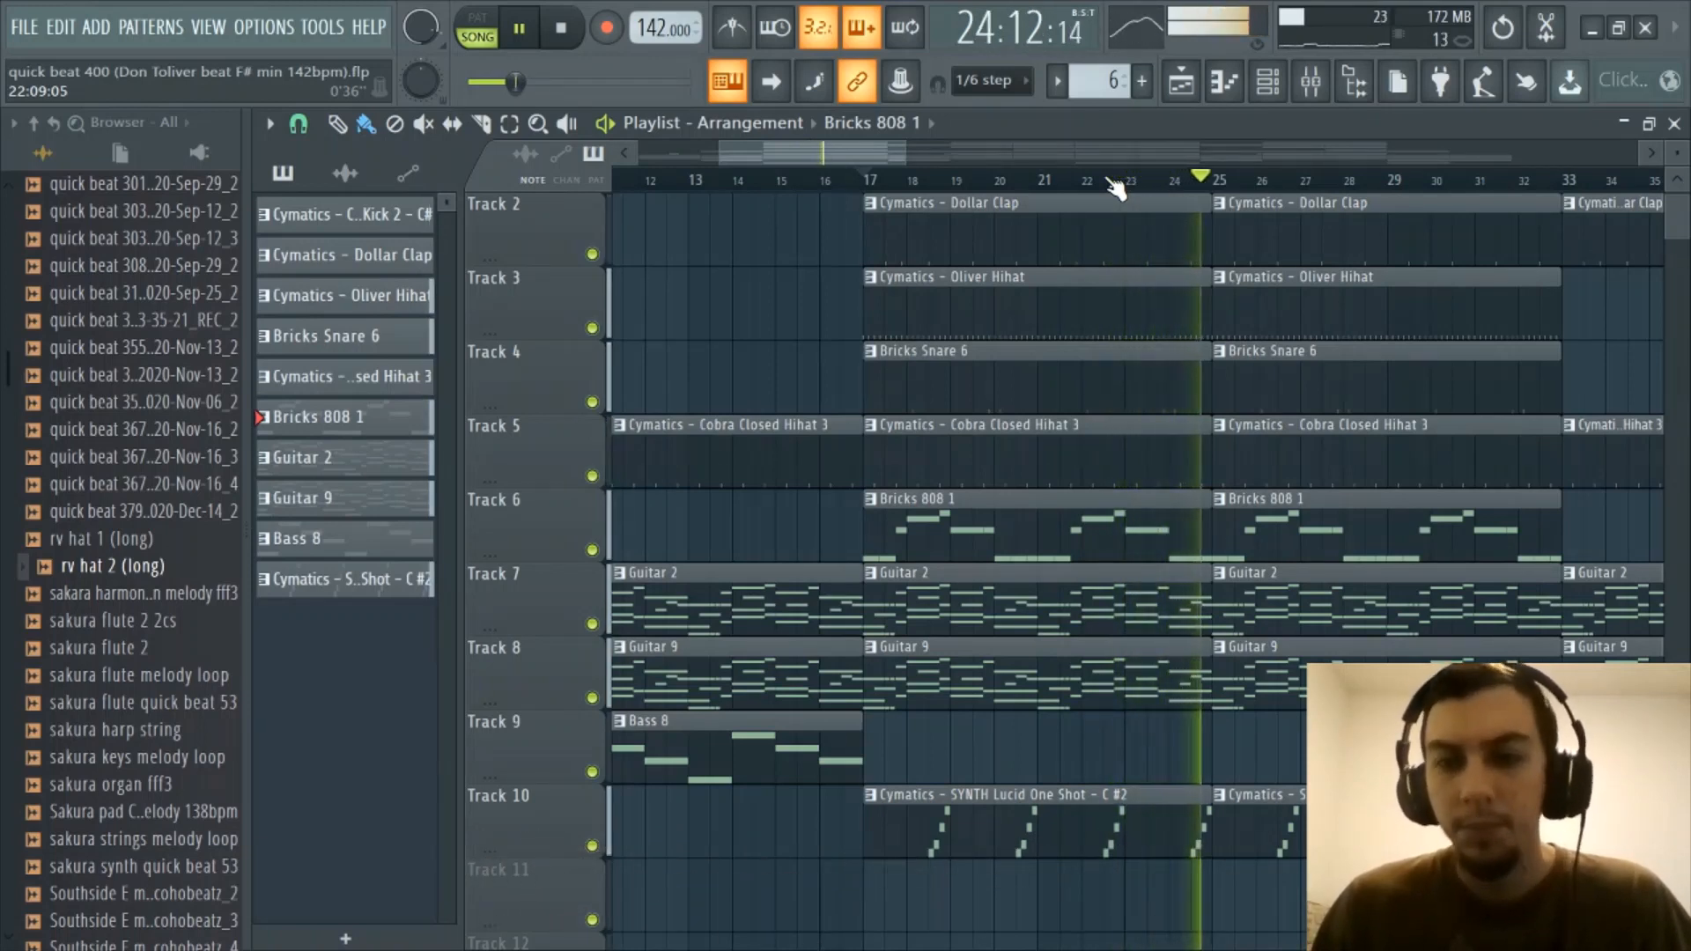
Listen to the isolated drums up to bar 33, stop playback, and look over the channel rack
{"action": "scroll", "coordinate": [1117, 184], "scroll_direction": "down", "scroll_amount": 1}
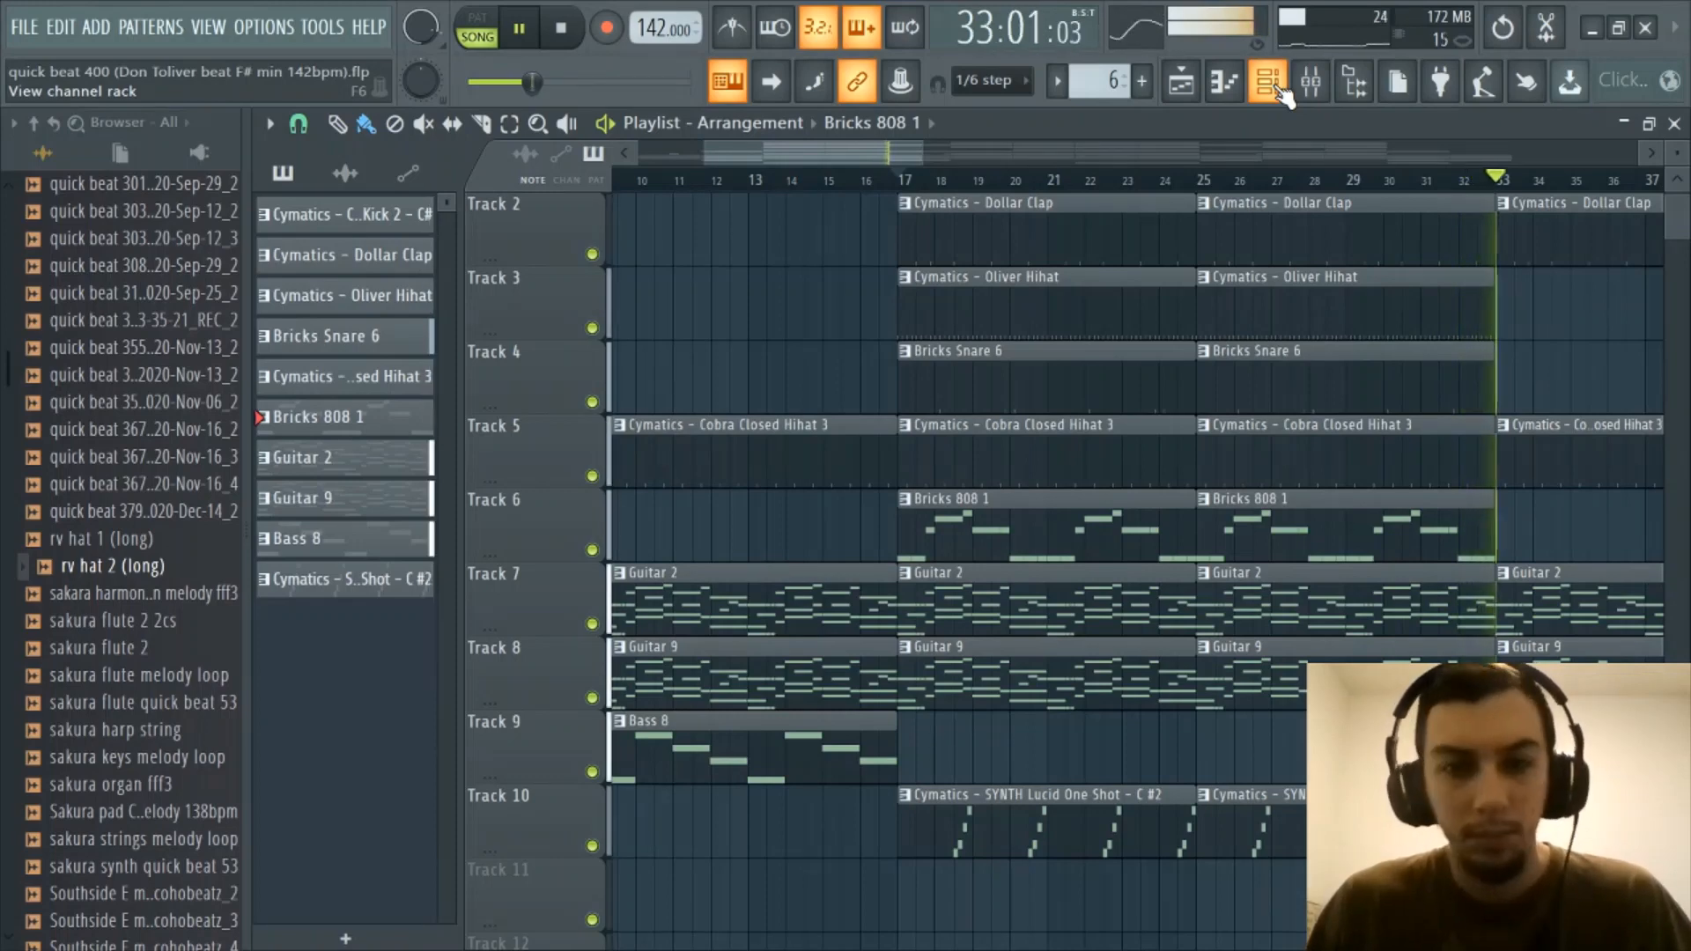
{"action": "key", "text": "space"}
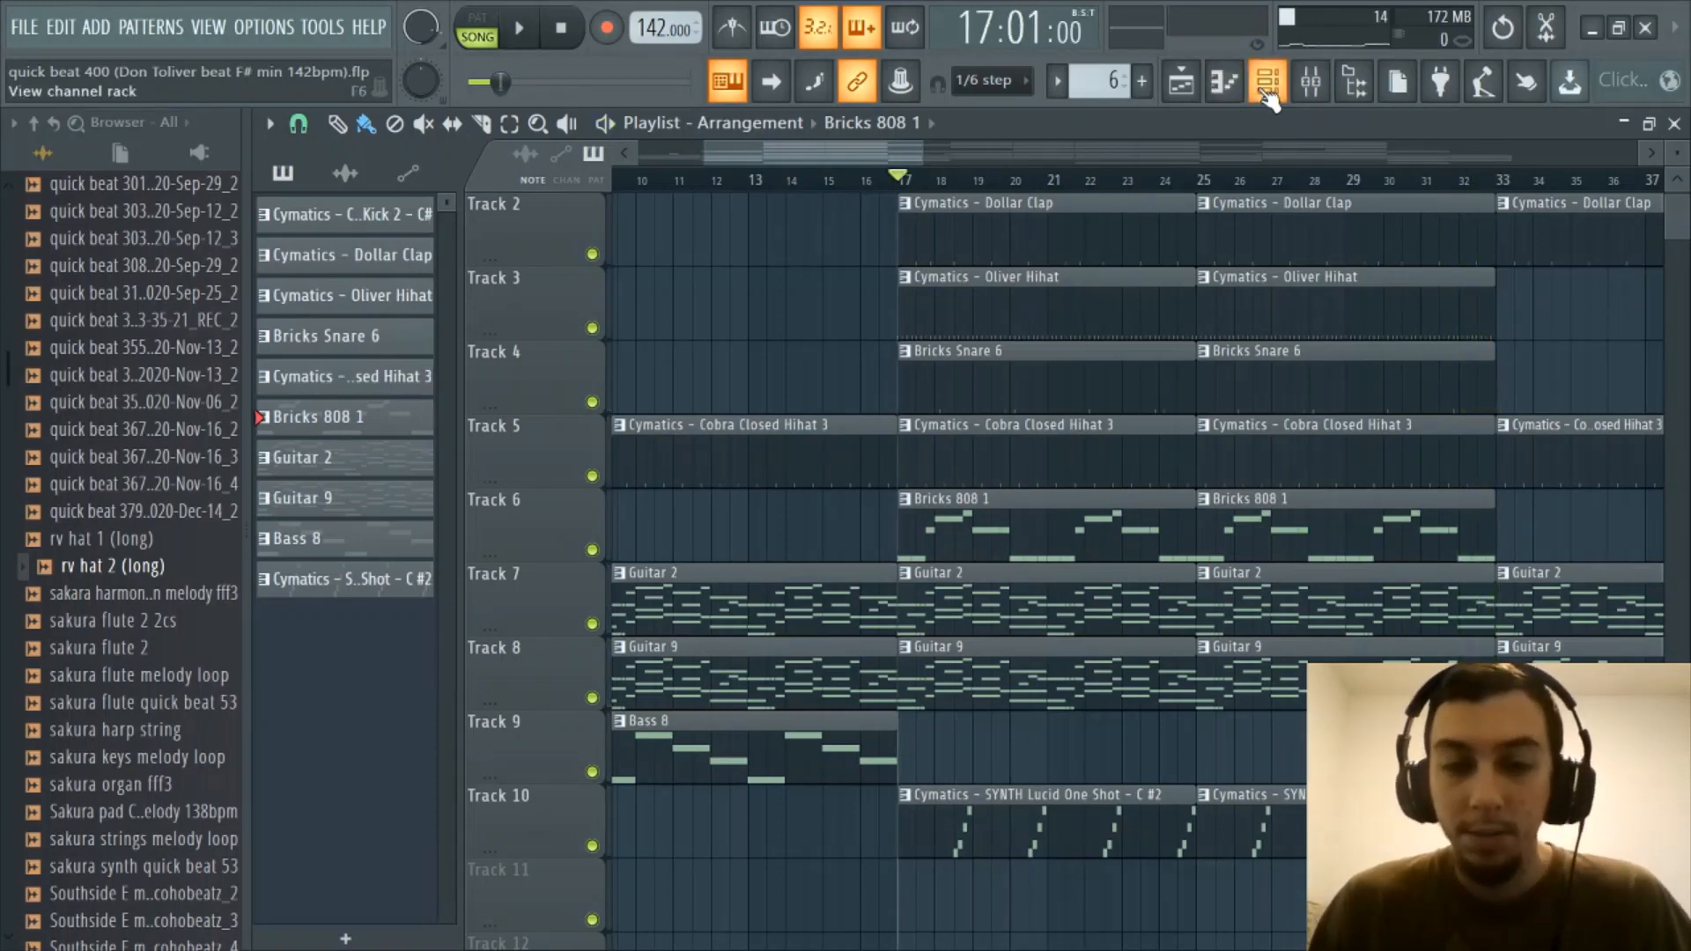
{"action": "left_click", "coordinate": [1267, 83]}
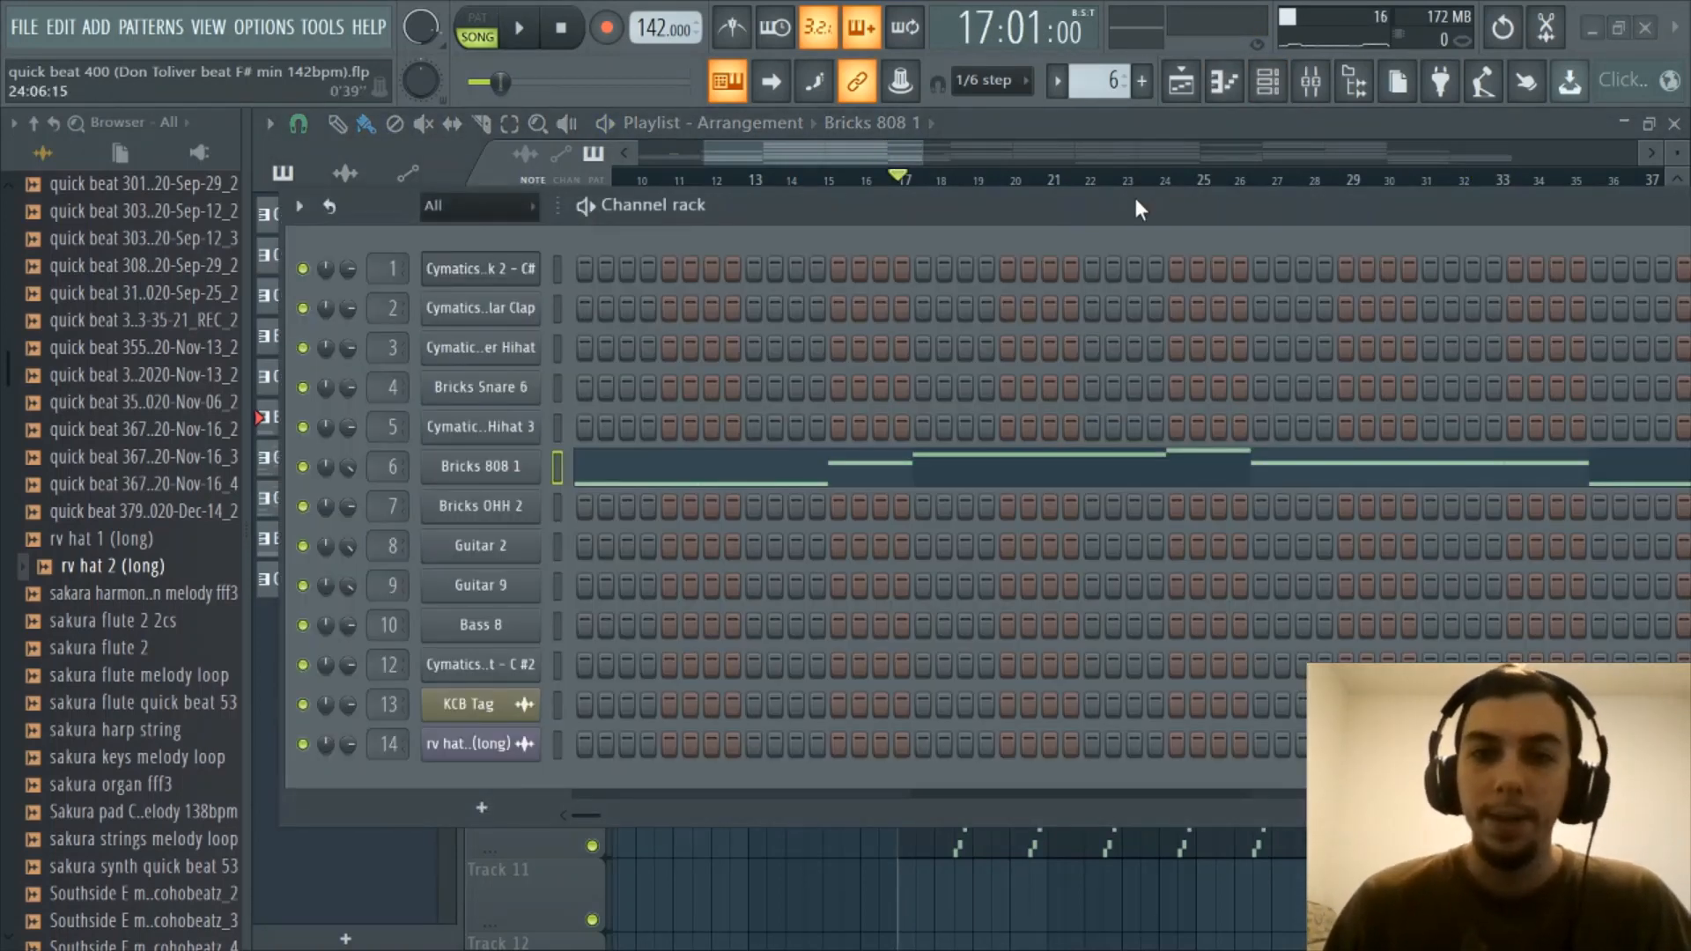
{"action": "left_click_drag", "start_coordinate": [1136, 209], "coordinate": [1180, 243]}
{"action": "left_click", "coordinate": [1279, 86]}
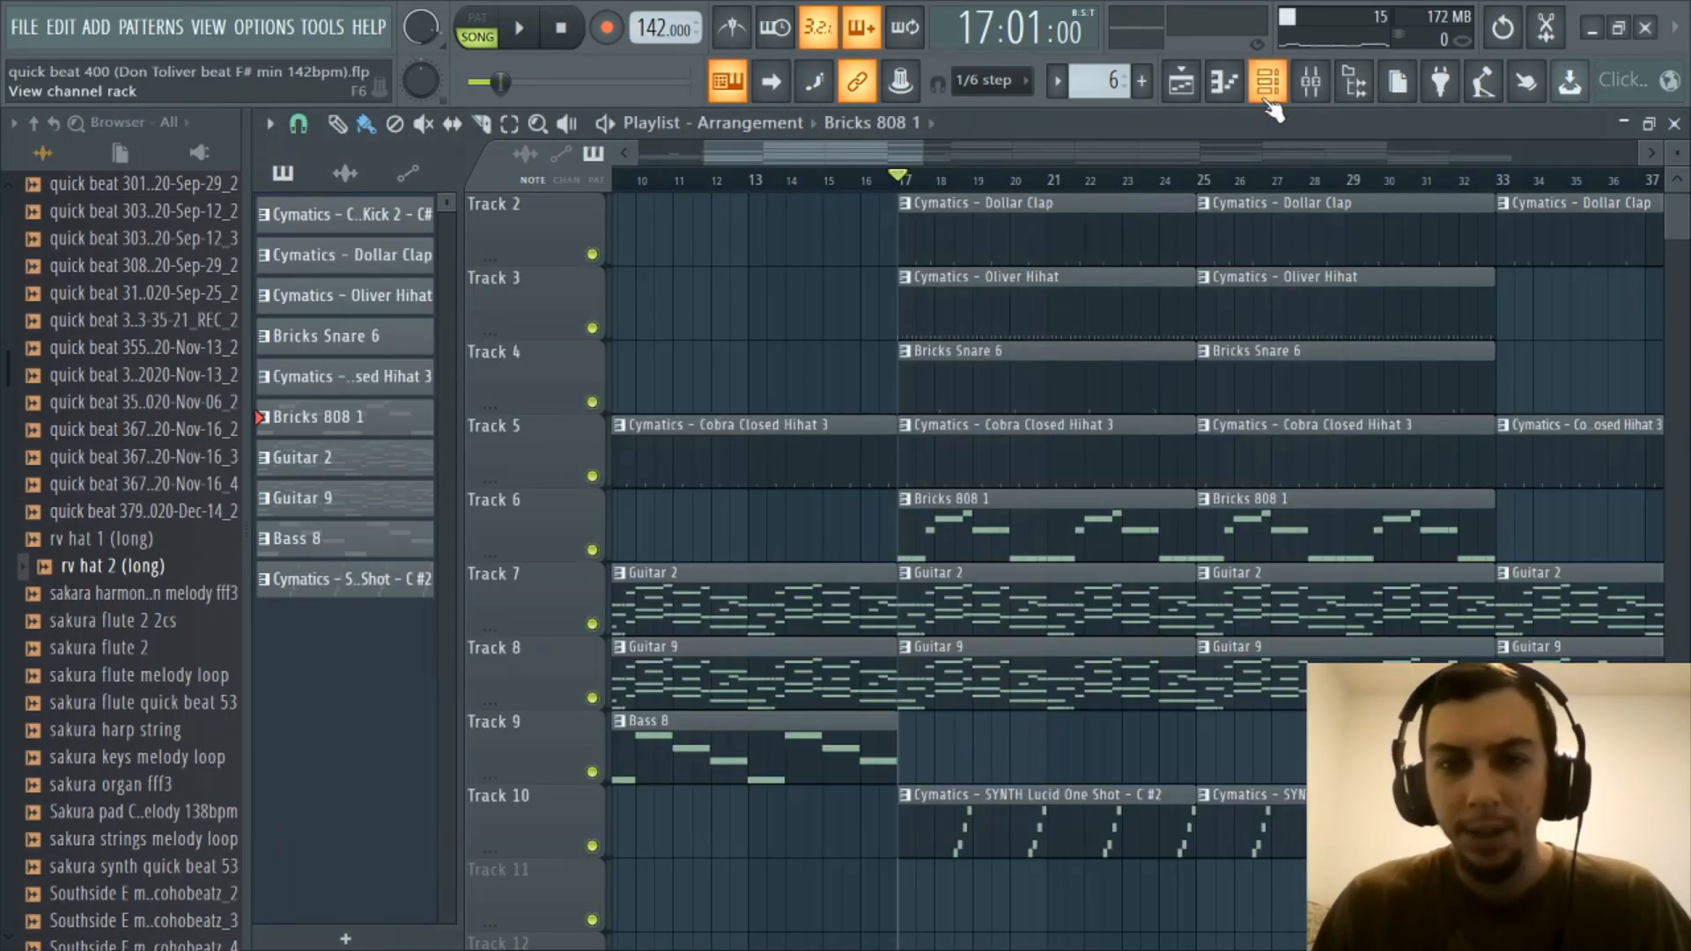
Switch to the Bricks Snare 6 pattern and open its notes in the piano roll
{"action": "left_click", "coordinate": [1225, 84]}
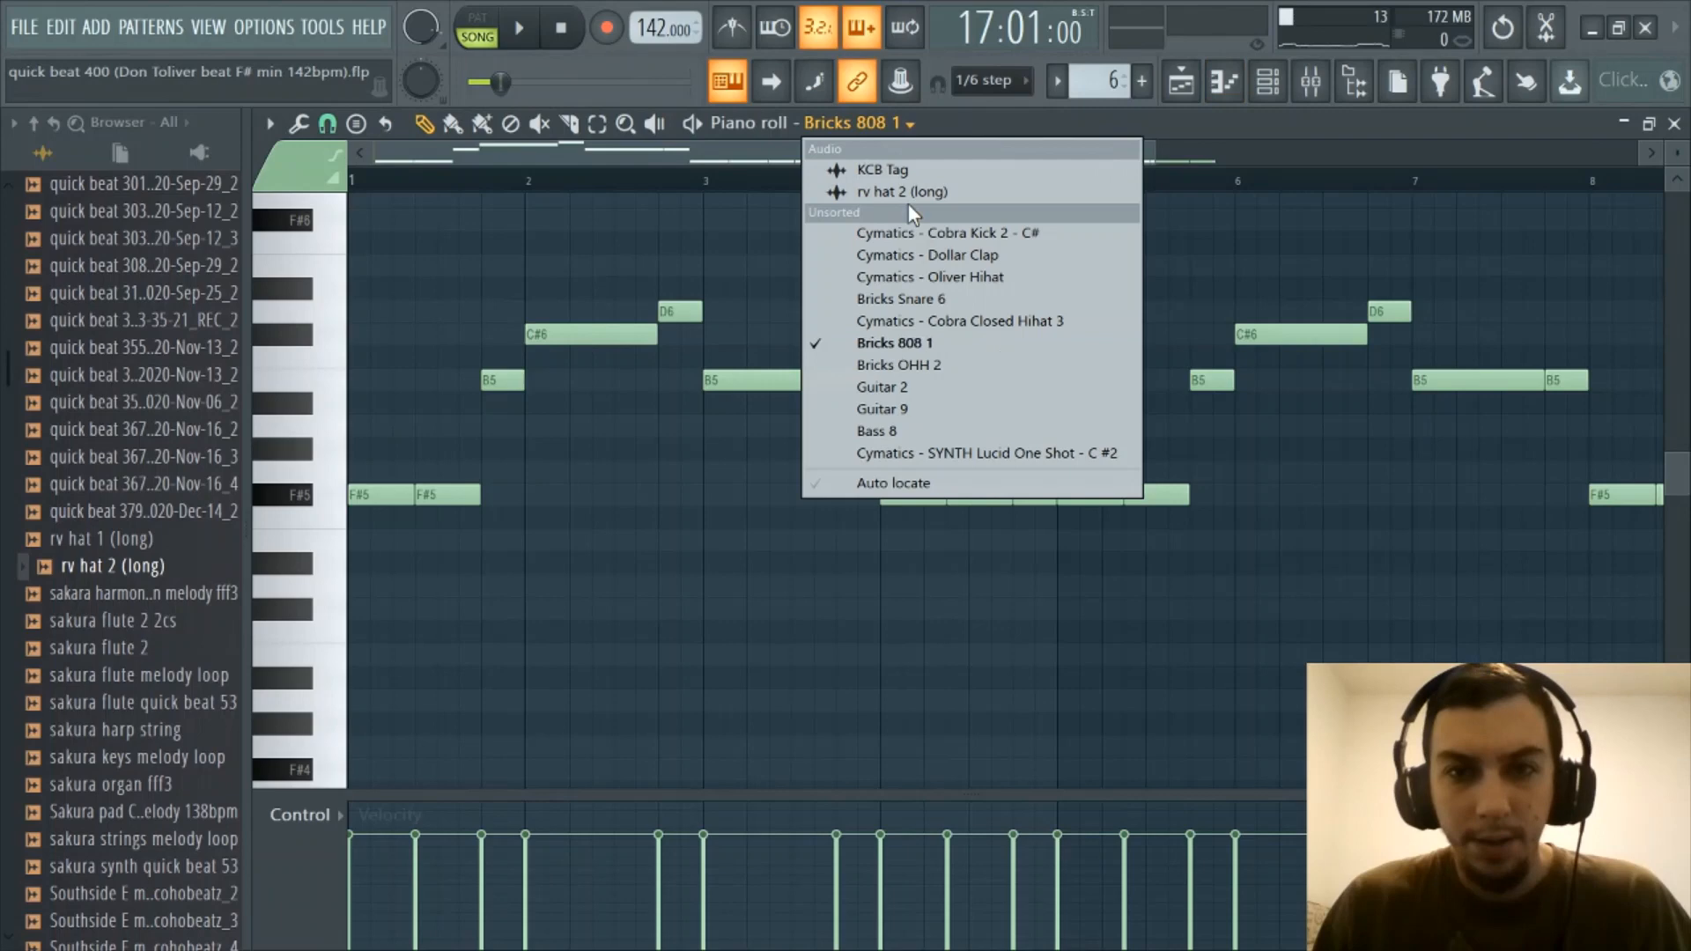
{"action": "left_click", "coordinate": [928, 298]}
{"action": "left_click", "coordinate": [1181, 81]}
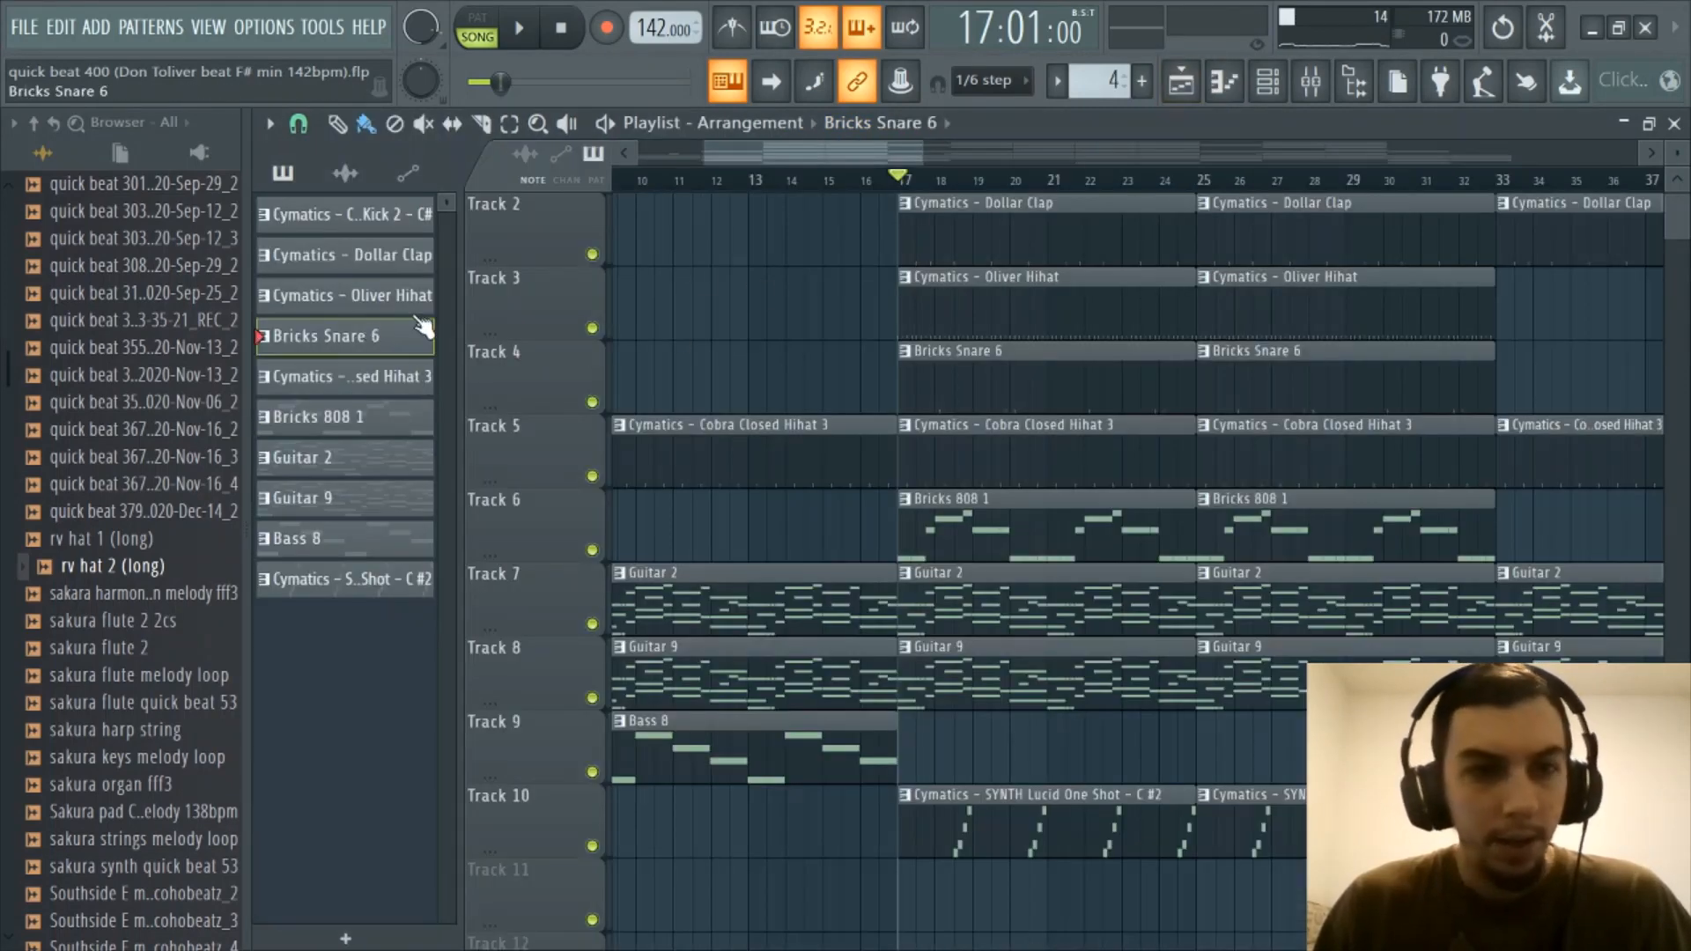
{"action": "left_click", "coordinate": [1224, 81]}
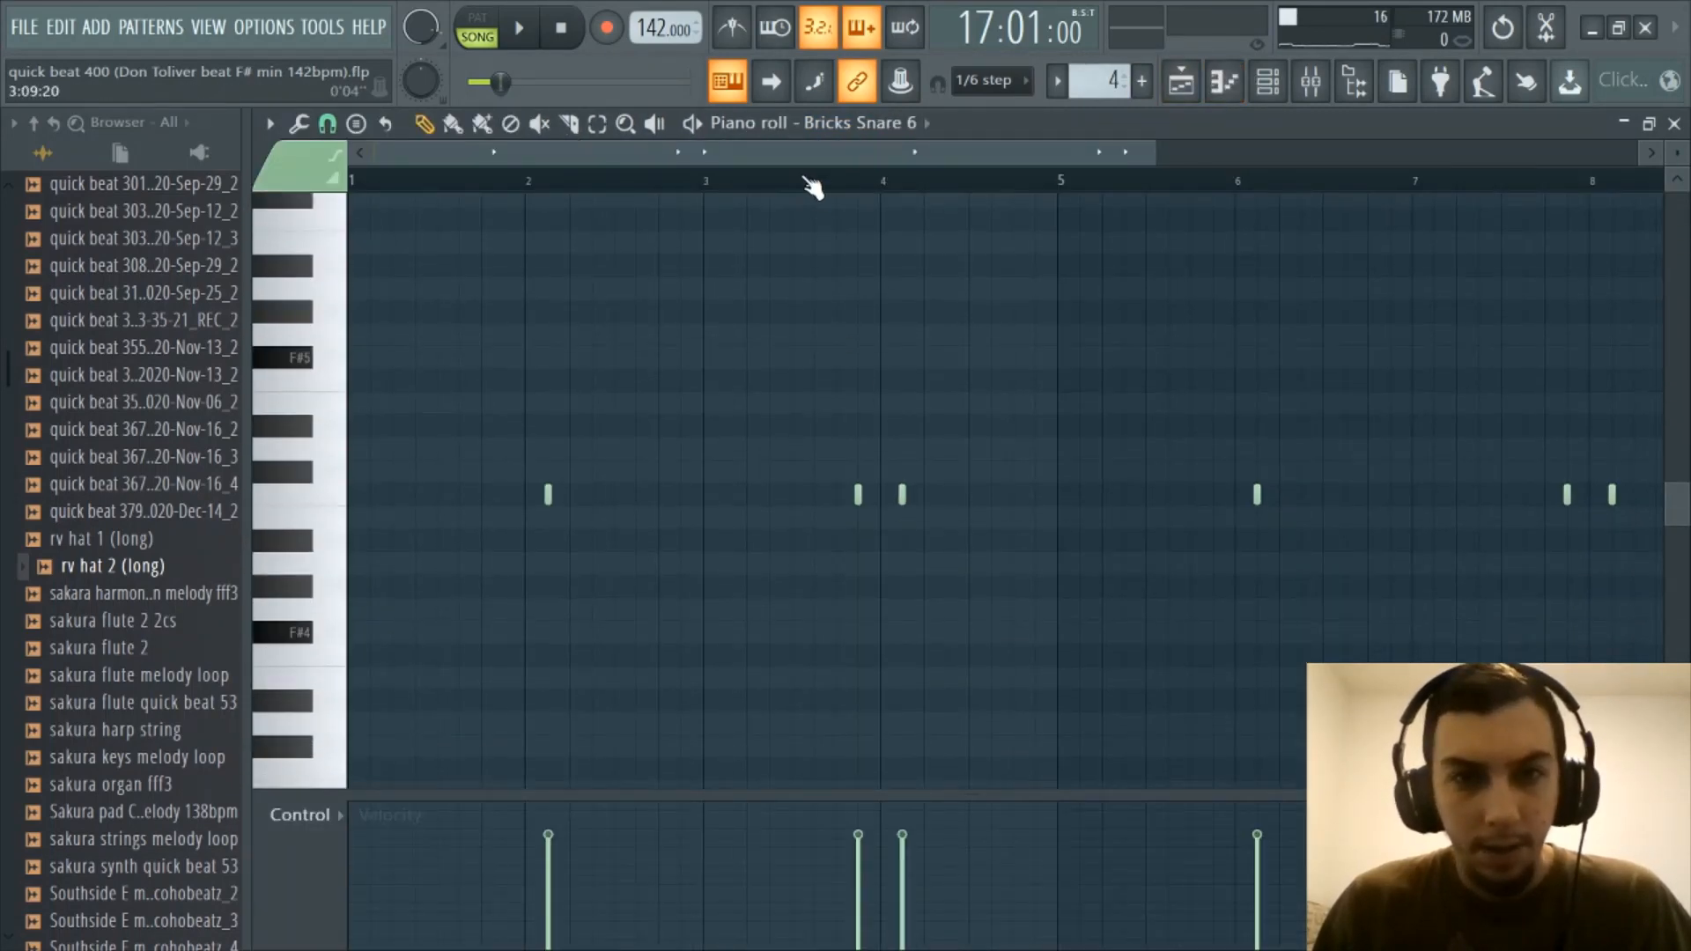
Examine the placement of the snare hits across the eight-bar pattern and return to the playlist arrangement
{"action": "scroll", "coordinate": [803, 176], "scroll_direction": "down", "scroll_amount": 3}
{"action": "scroll", "coordinate": [803, 176], "scroll_direction": "up", "scroll_amount": 2}
{"action": "left_click_drag", "start_coordinate": [792, 160], "coordinate": [491, 166]}
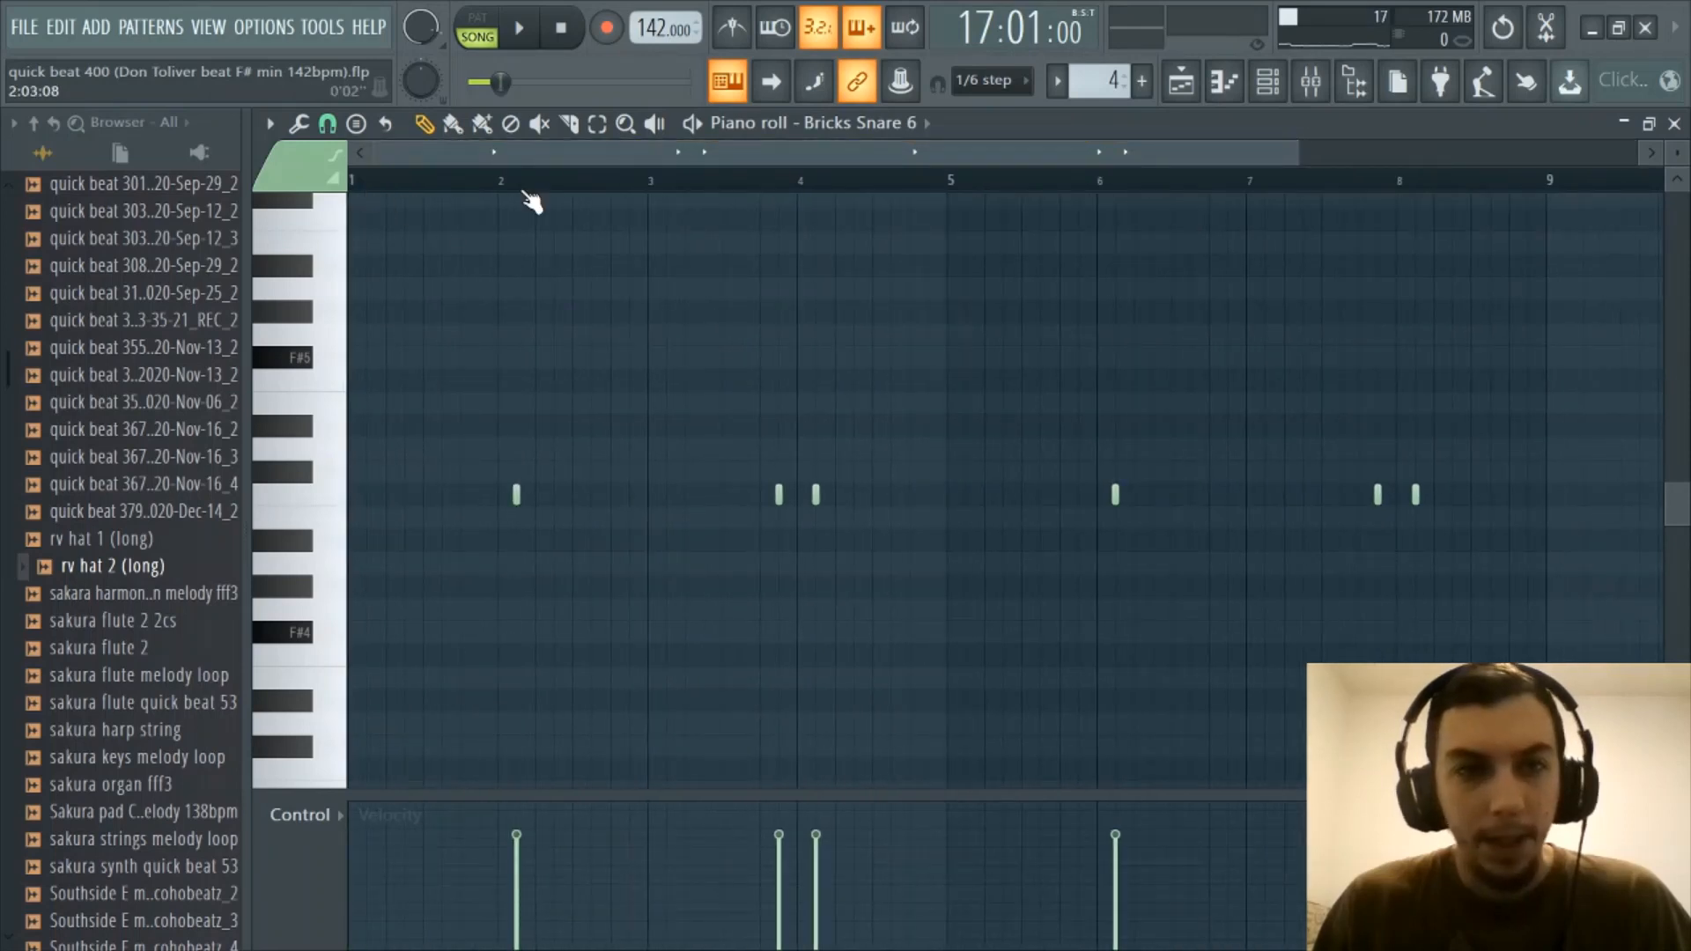
{"action": "scroll", "coordinate": [552, 151], "scroll_direction": "up", "scroll_amount": 2}
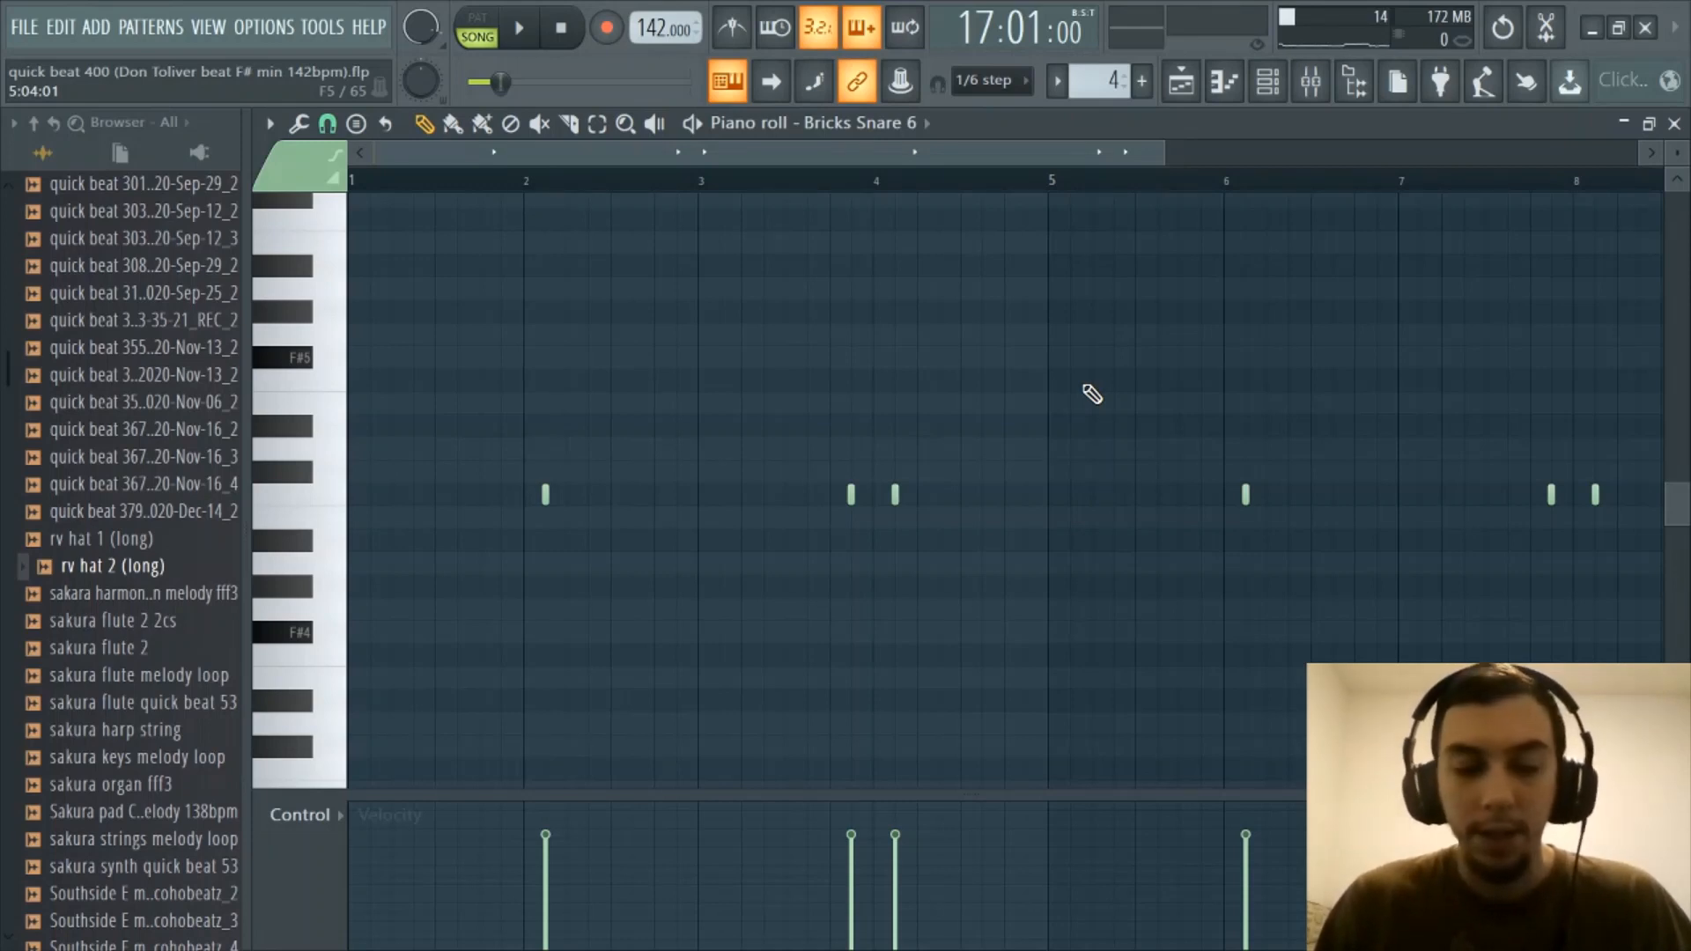
{"action": "scroll", "coordinate": [804, 202], "scroll_direction": "down", "scroll_amount": 1}
{"action": "scroll", "coordinate": [781, 173], "scroll_direction": "down", "scroll_amount": 2}
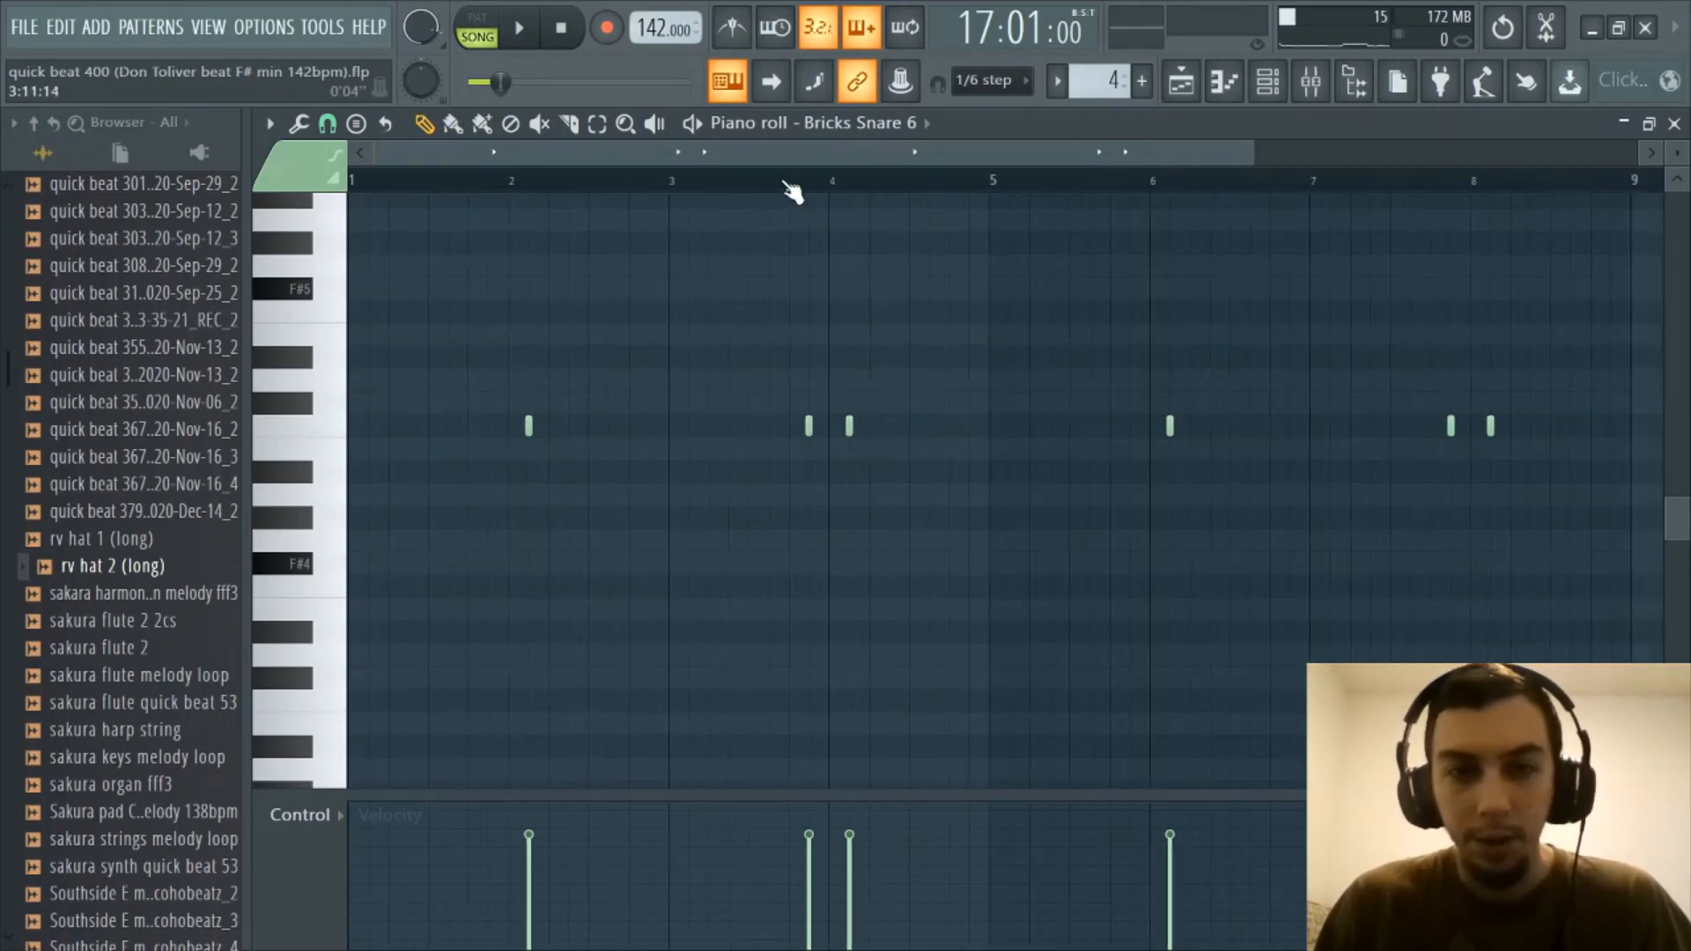
{"action": "scroll", "coordinate": [779, 163], "scroll_direction": "up", "scroll_amount": 1}
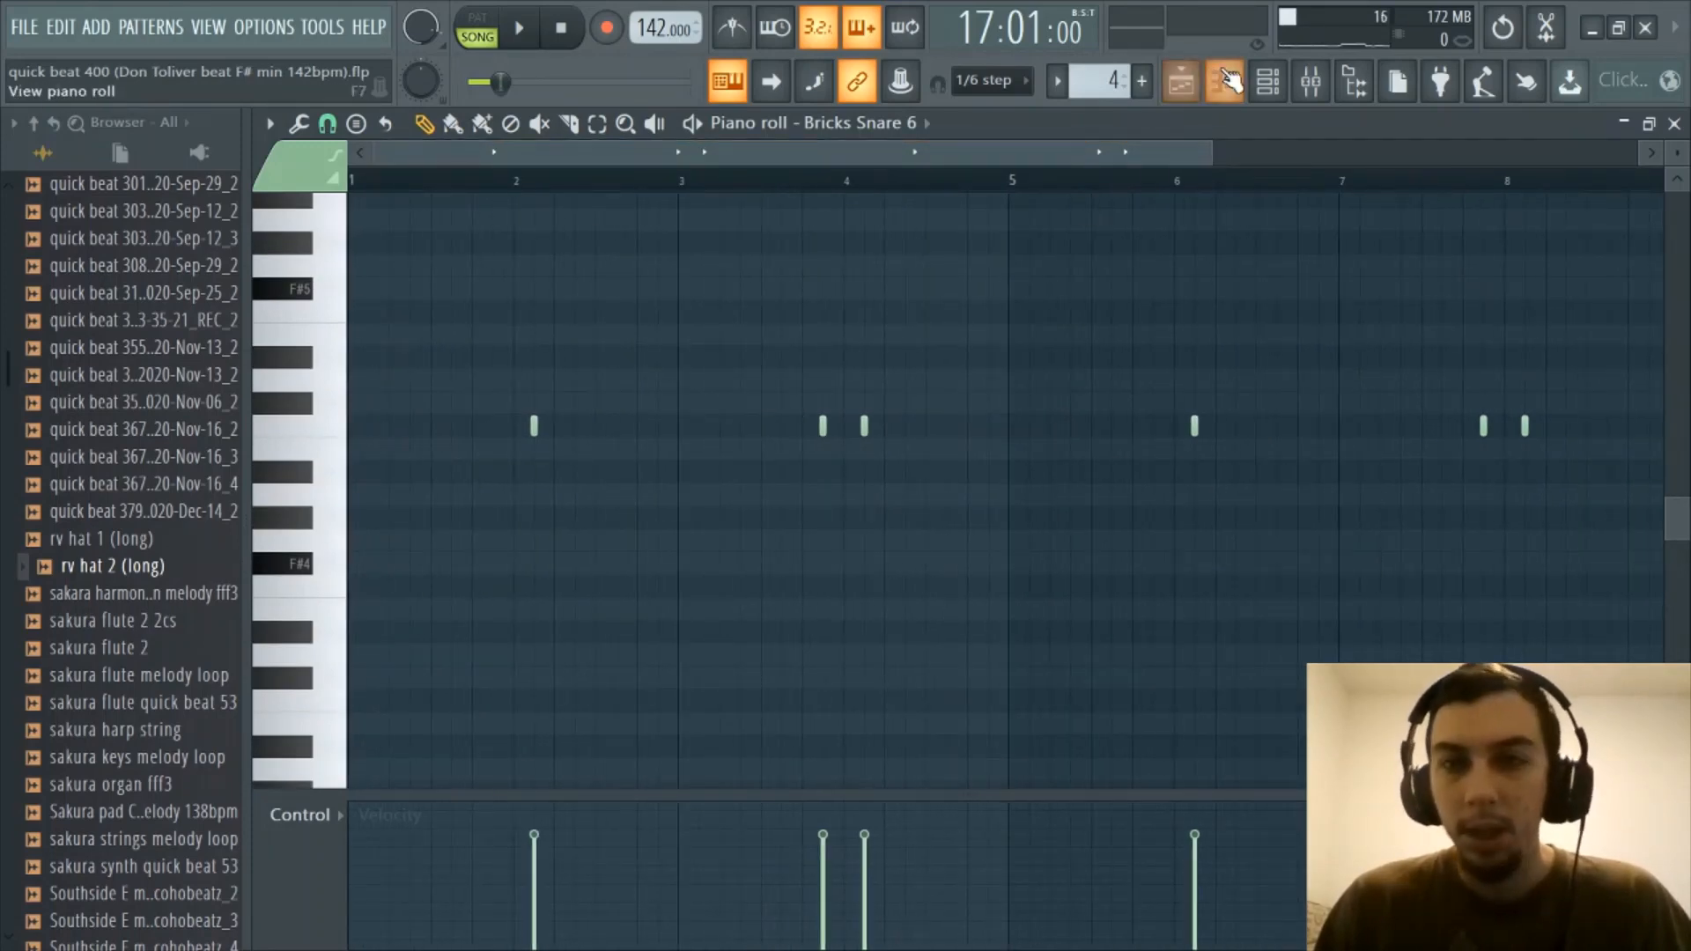
{"action": "left_click", "coordinate": [1184, 83]}
{"action": "scroll", "coordinate": [897, 189], "scroll_direction": "down", "scroll_amount": 2}
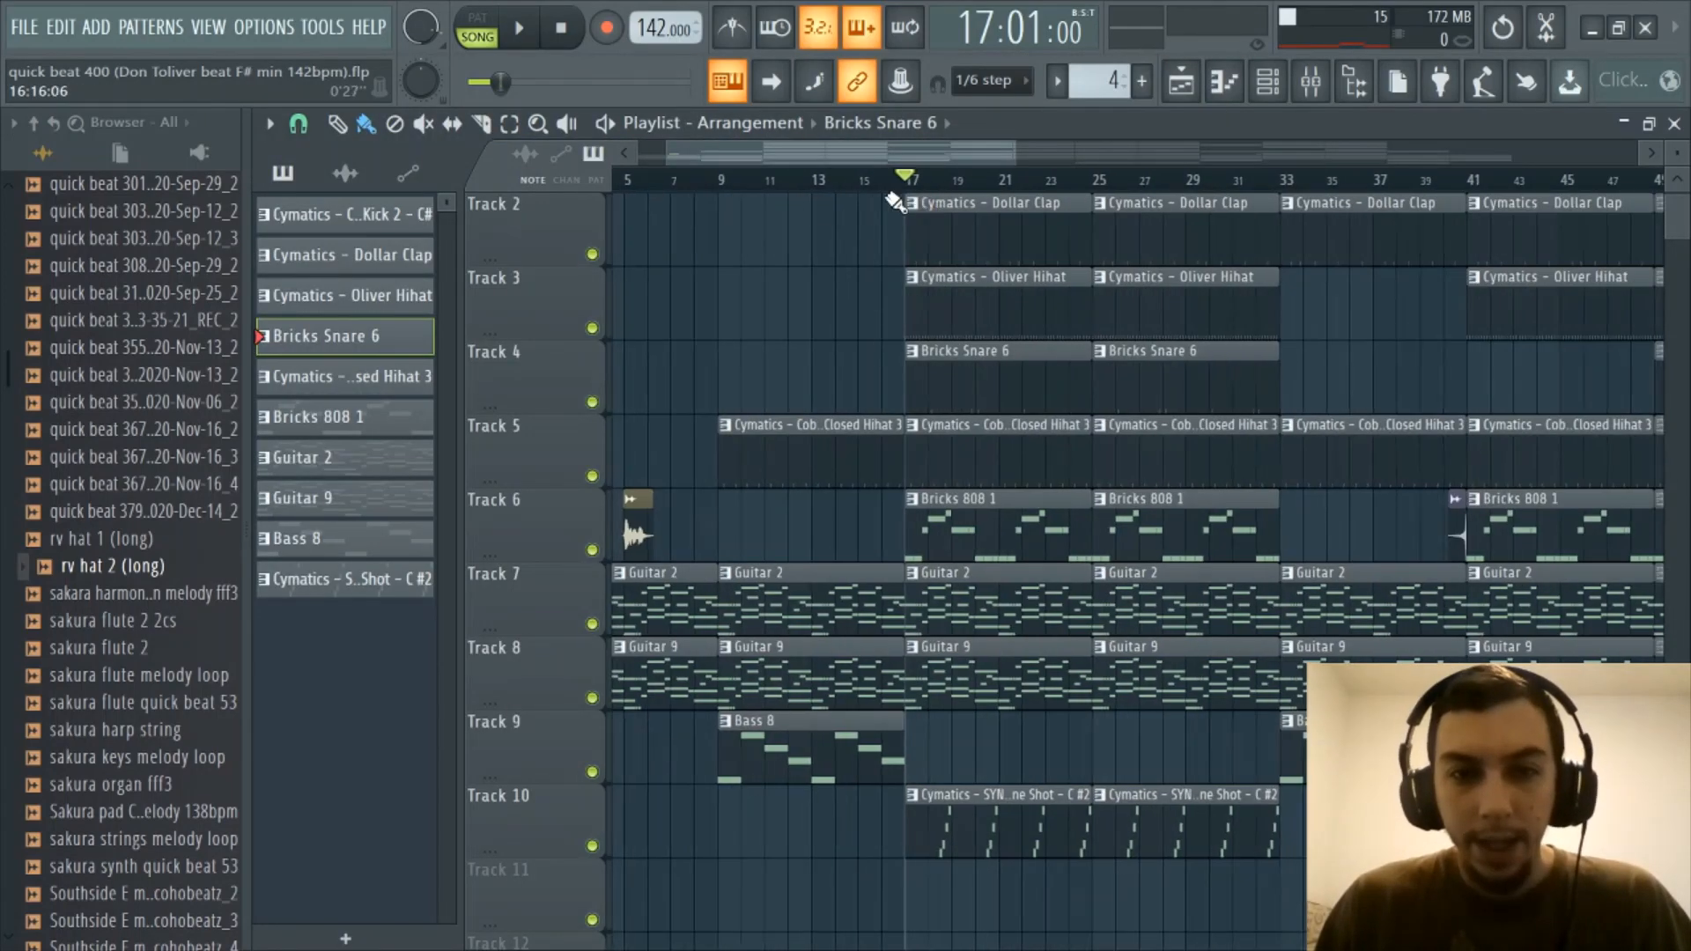
Examine how the drum, 808, guitar, bass and synth clips are arranged from the intro through the last section
{"action": "scroll", "coordinate": [754, 191], "scroll_direction": "up", "scroll_amount": 2}
{"action": "left_click_drag", "start_coordinate": [740, 154], "coordinate": [602, 157]}
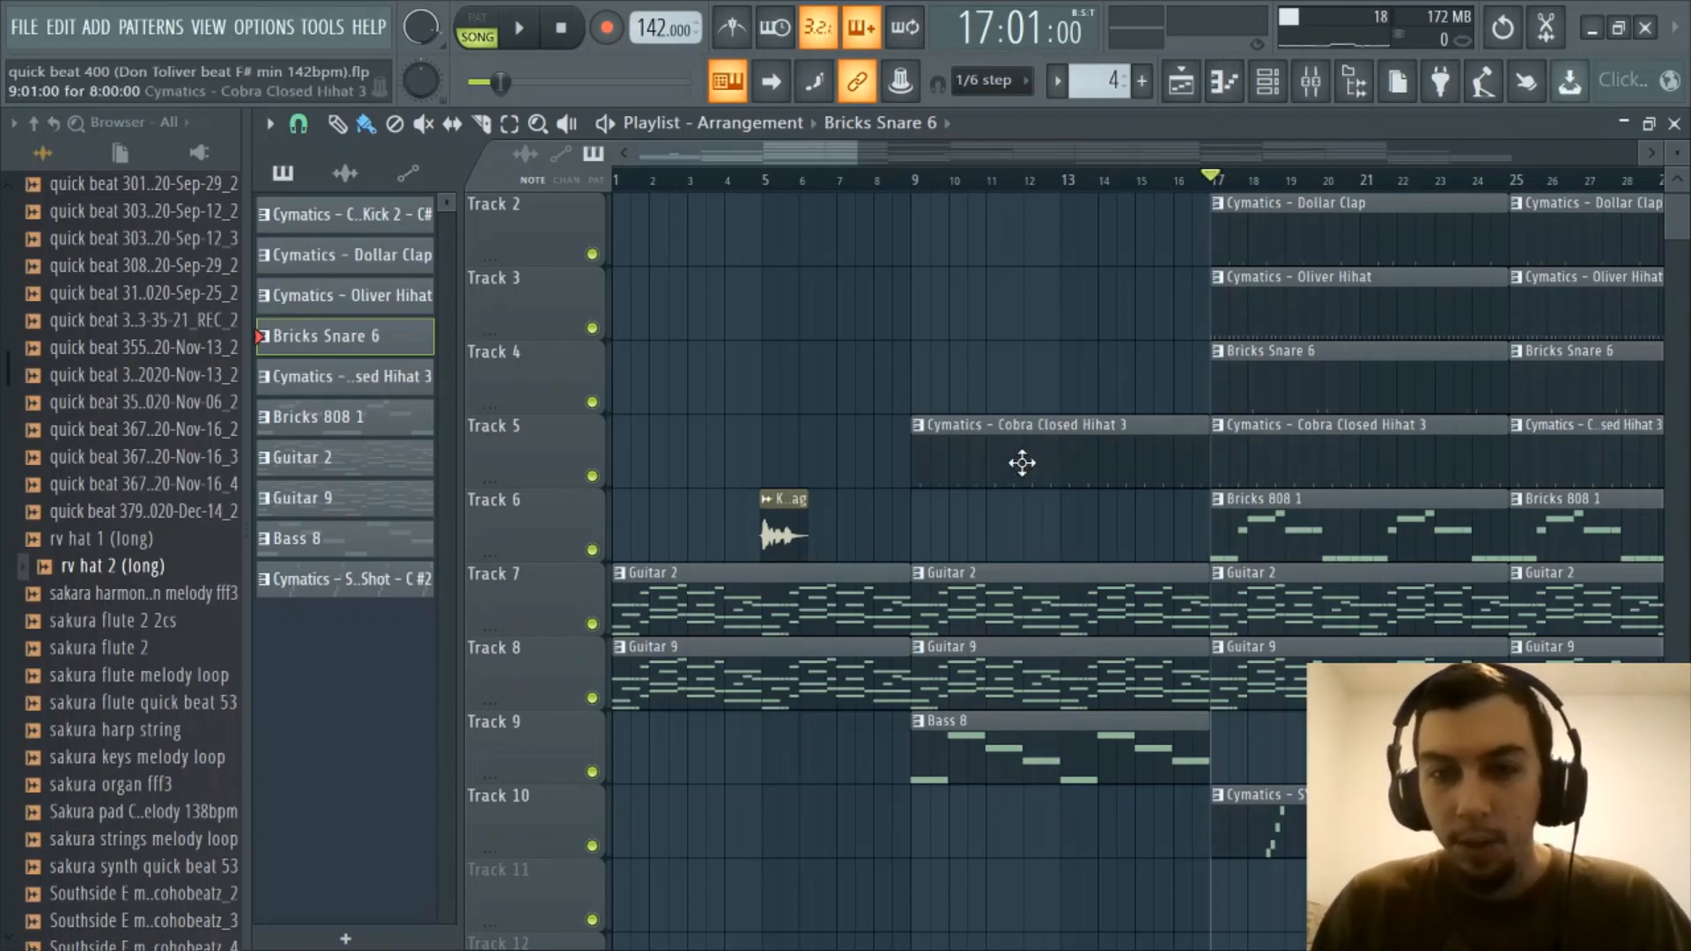
{"action": "scroll", "coordinate": [1172, 198], "scroll_direction": "down", "scroll_amount": 4}
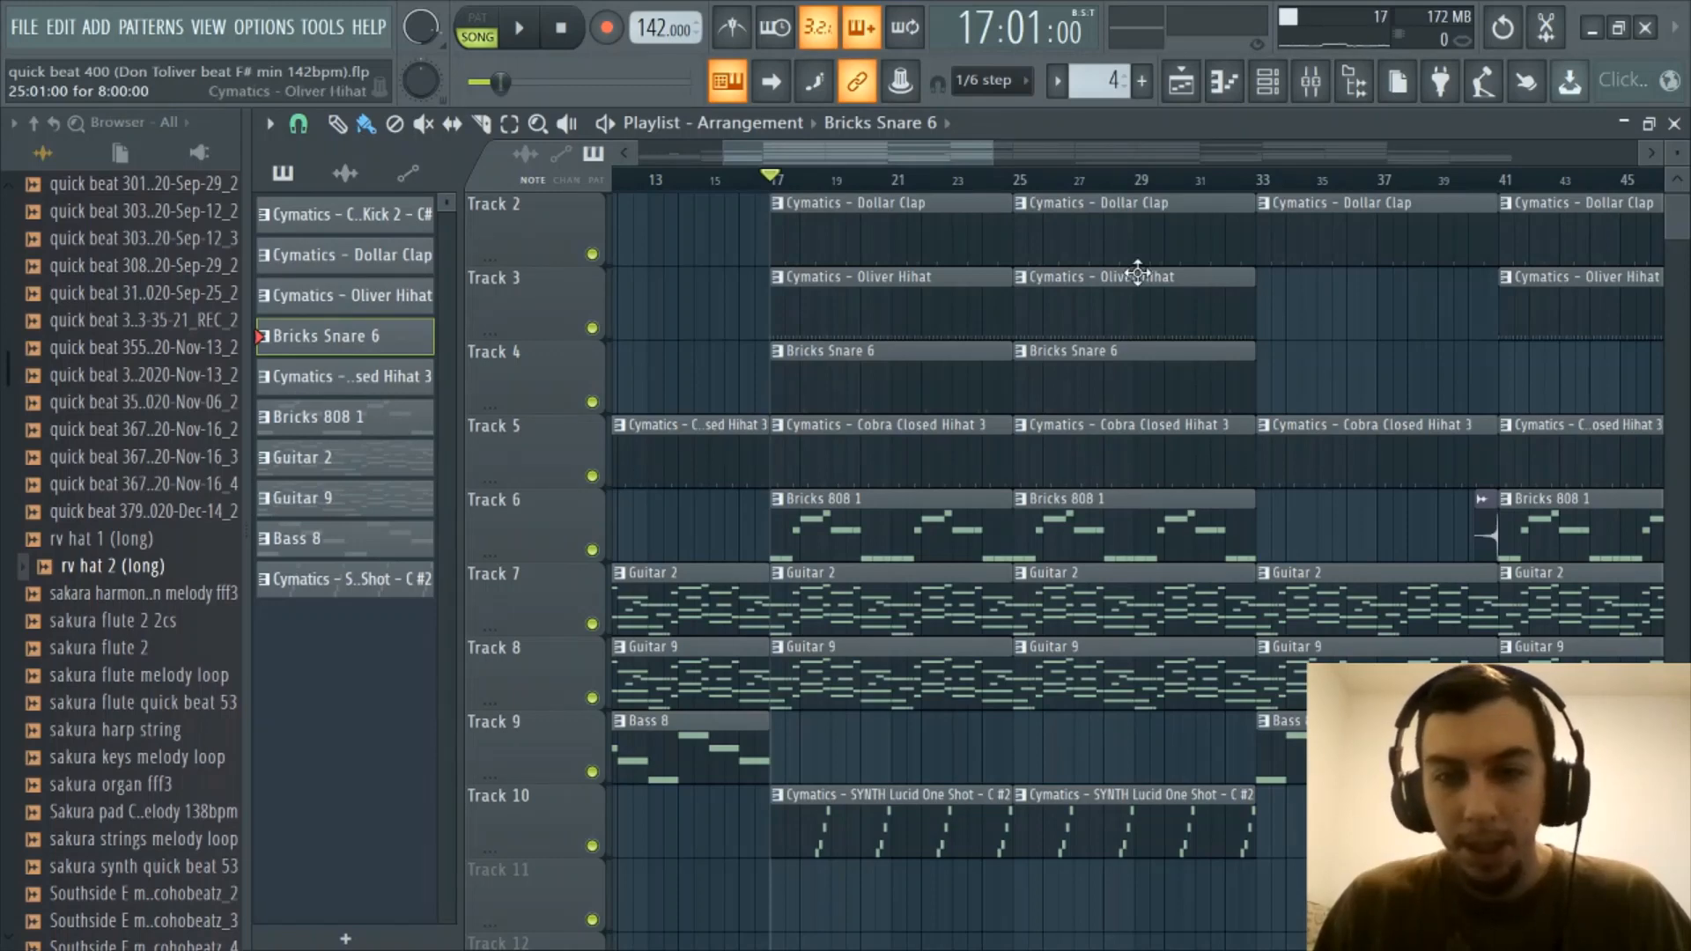
{"action": "scroll", "coordinate": [1183, 185], "scroll_direction": "down", "scroll_amount": 5}
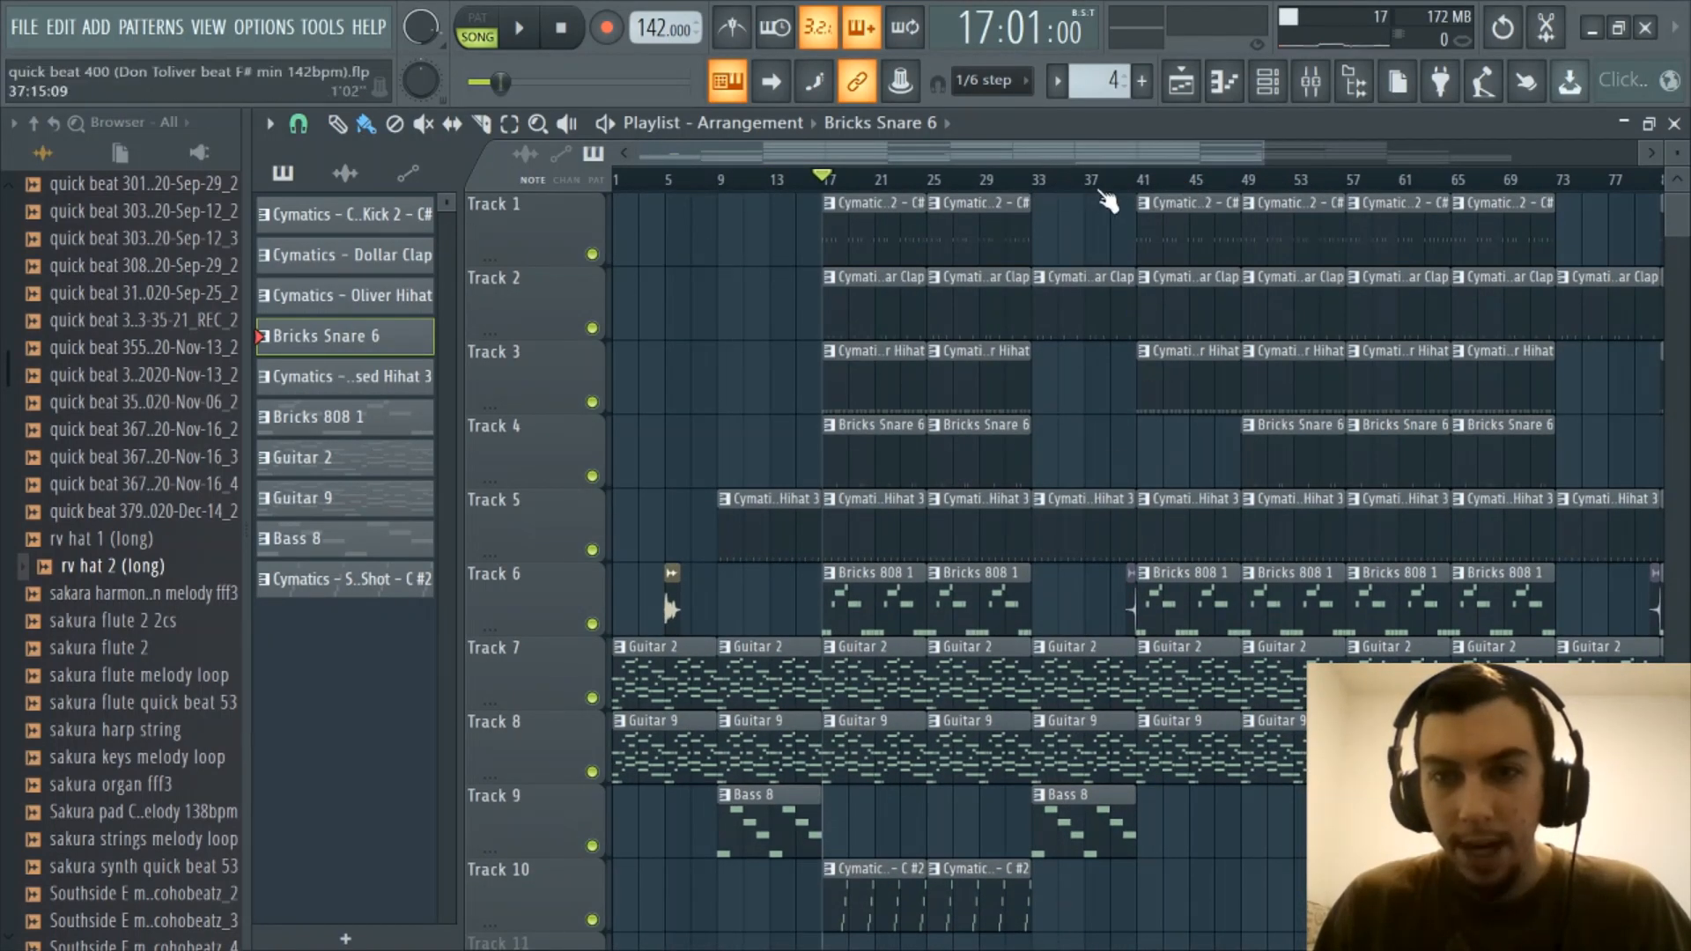
{"action": "scroll", "coordinate": [1100, 189], "scroll_direction": "up", "scroll_amount": 3}
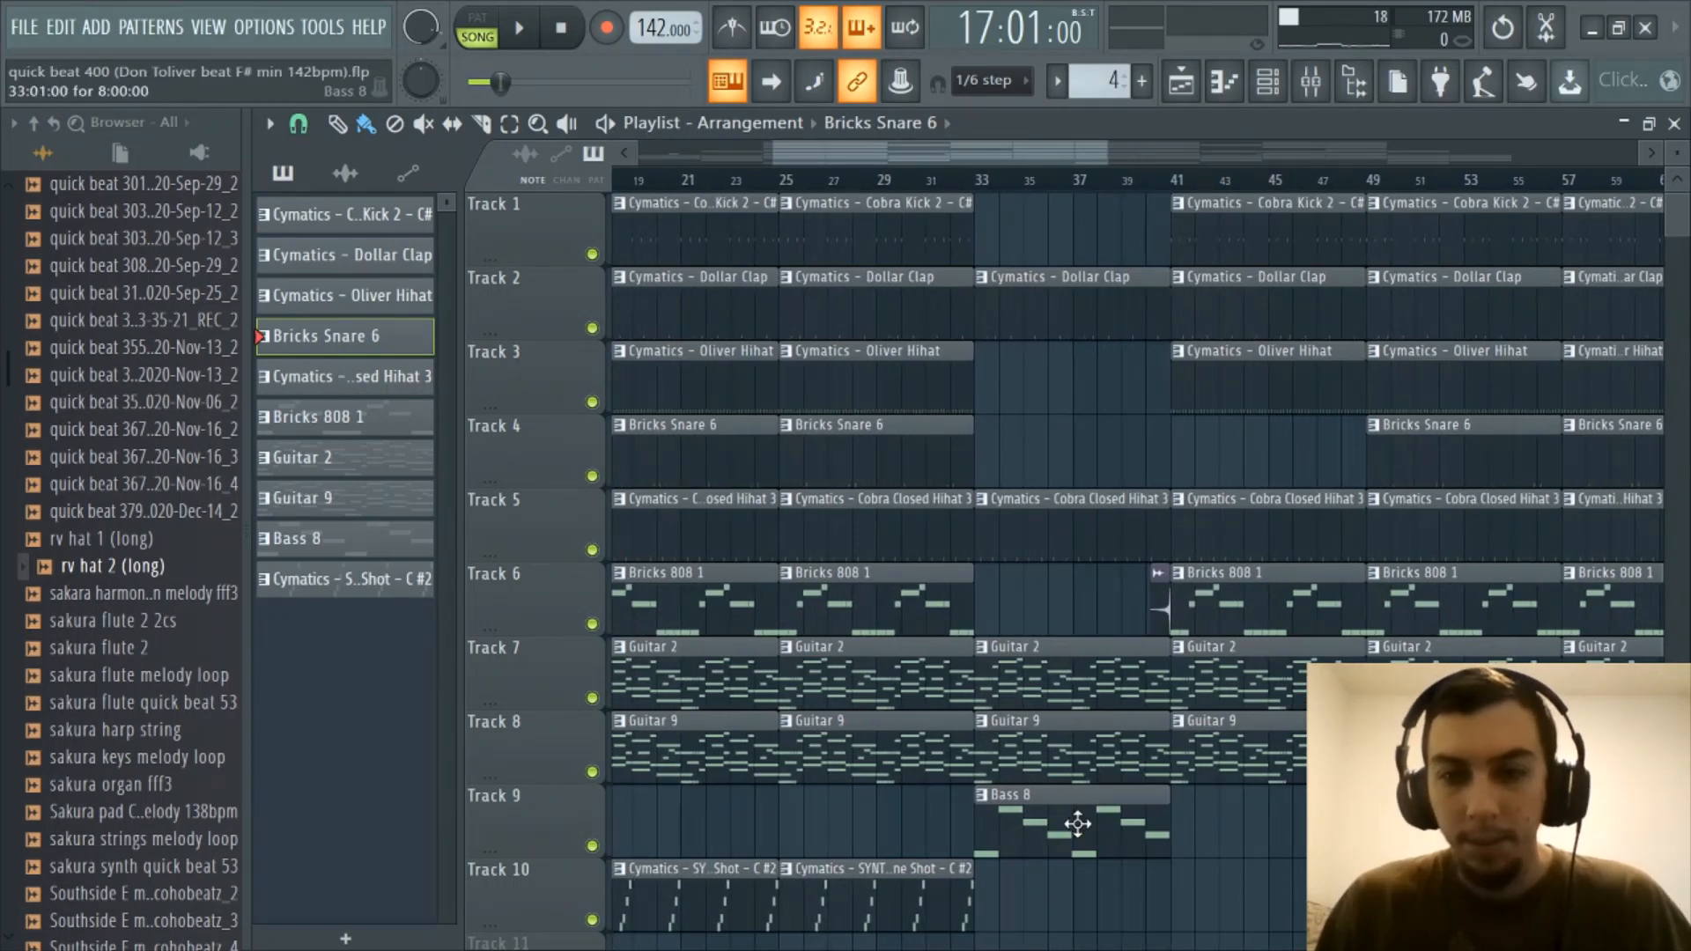
{"action": "scroll", "coordinate": [1324, 180], "scroll_direction": "down", "scroll_amount": 3}
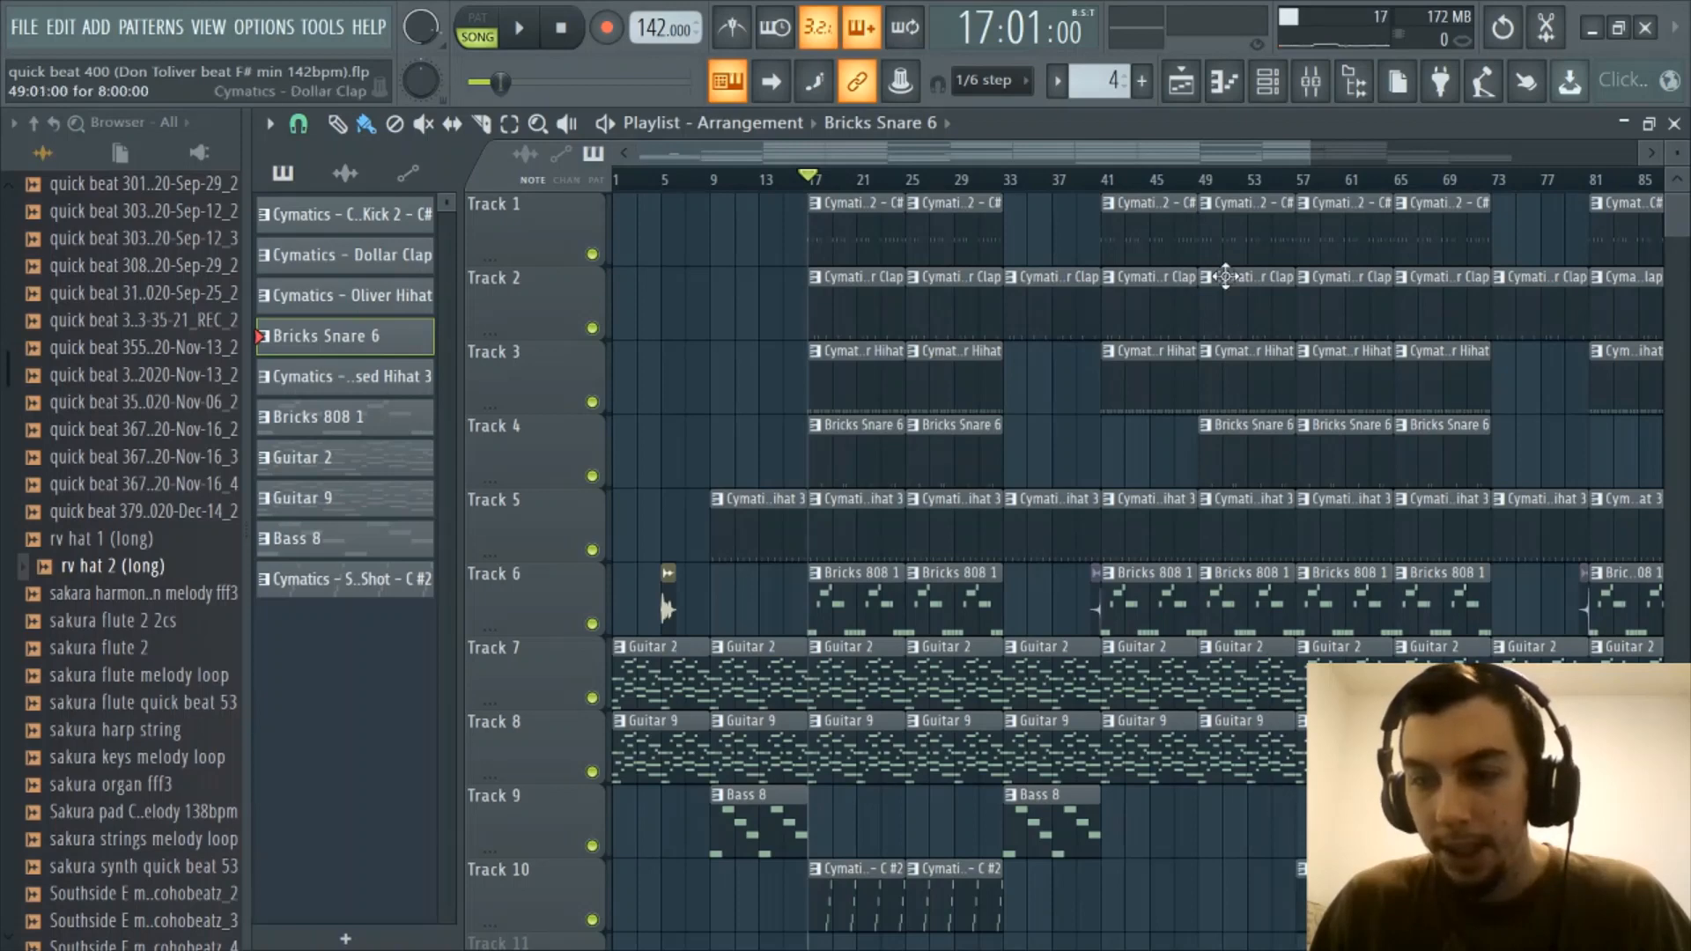
{"action": "scroll", "coordinate": [1081, 158], "scroll_direction": "up", "scroll_amount": 3}
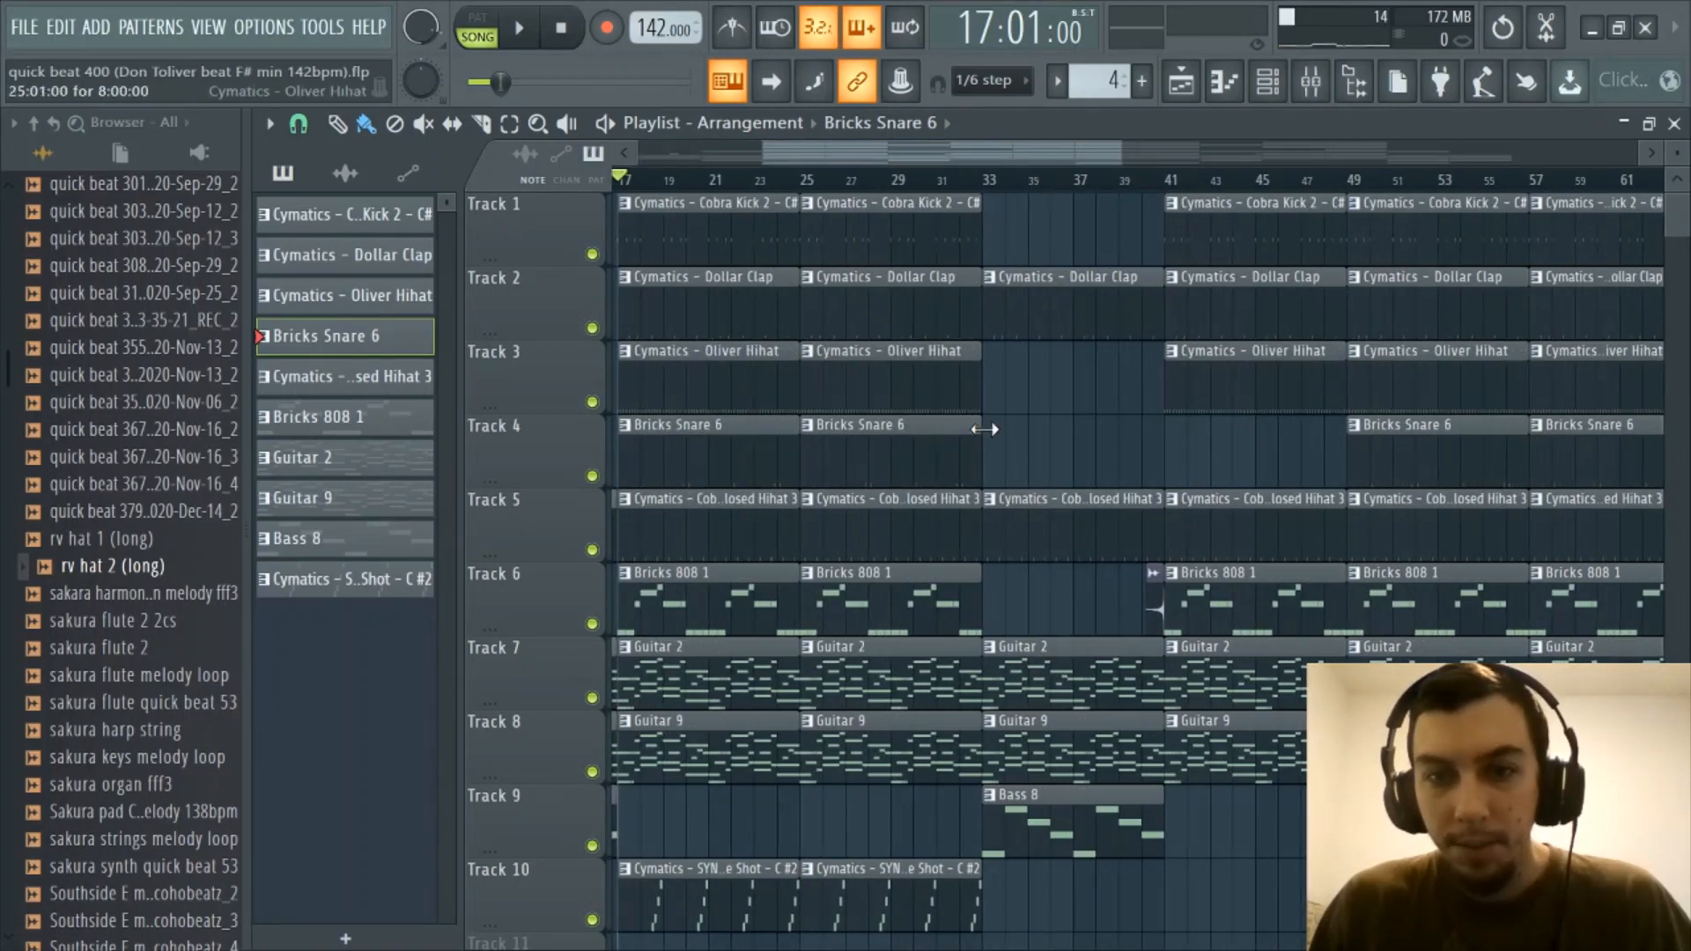
{"action": "scroll", "coordinate": [1083, 185], "scroll_direction": "down", "scroll_amount": 3}
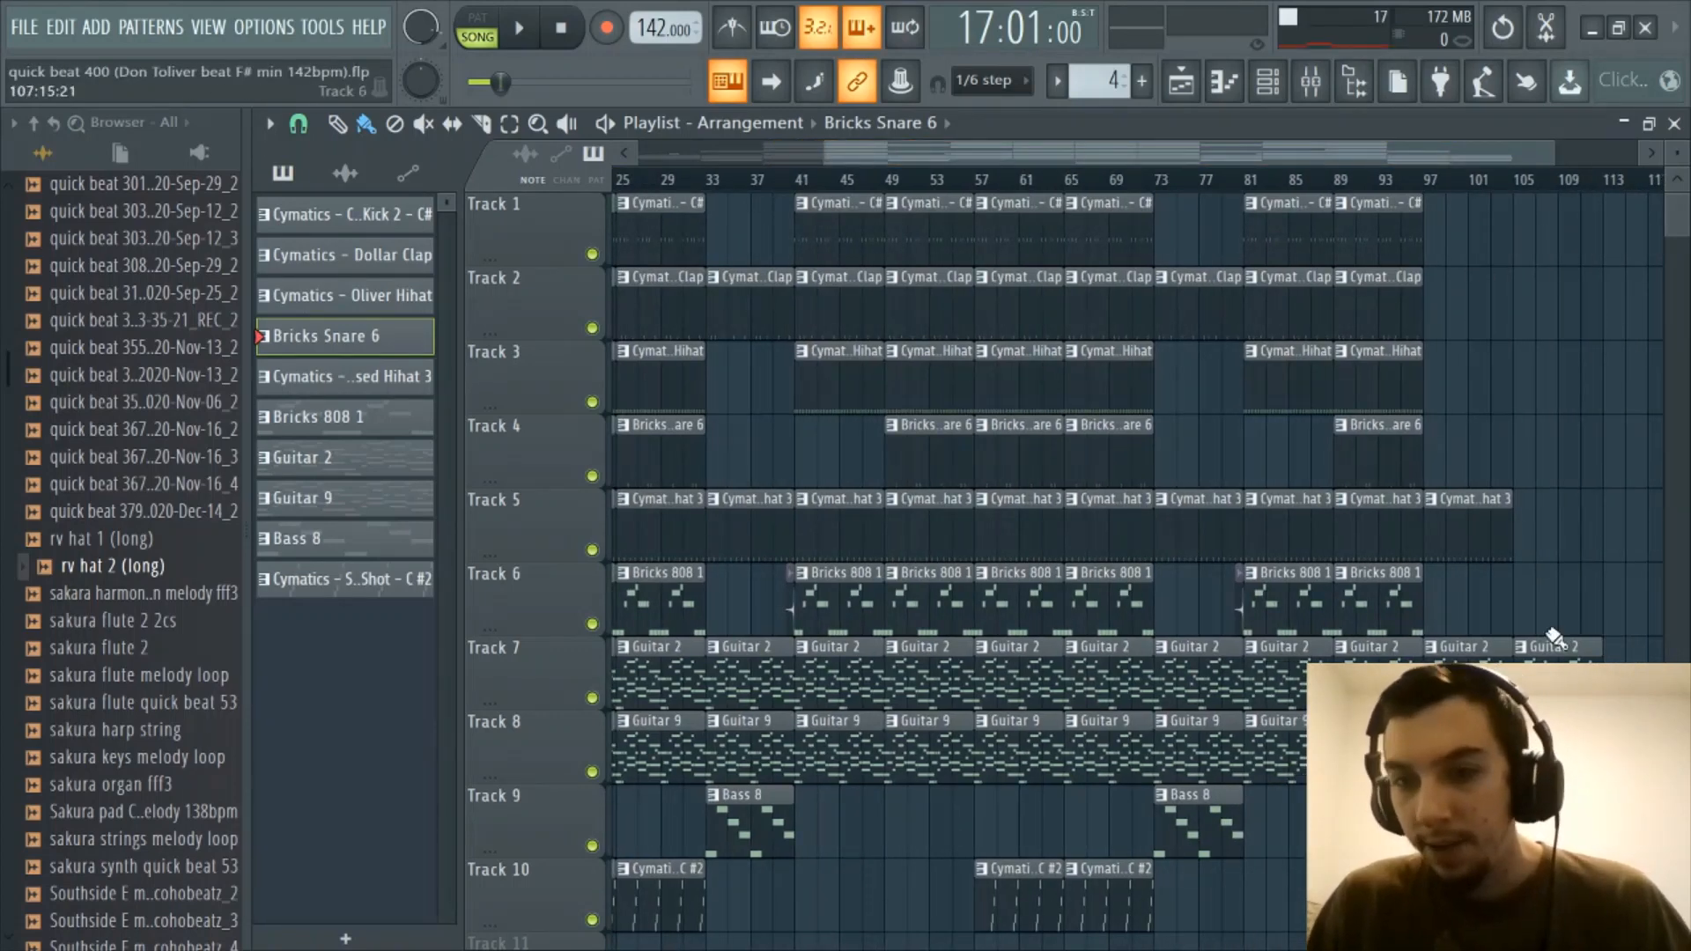
{"action": "left_click_drag", "start_coordinate": [1216, 152], "coordinate": [946, 163]}
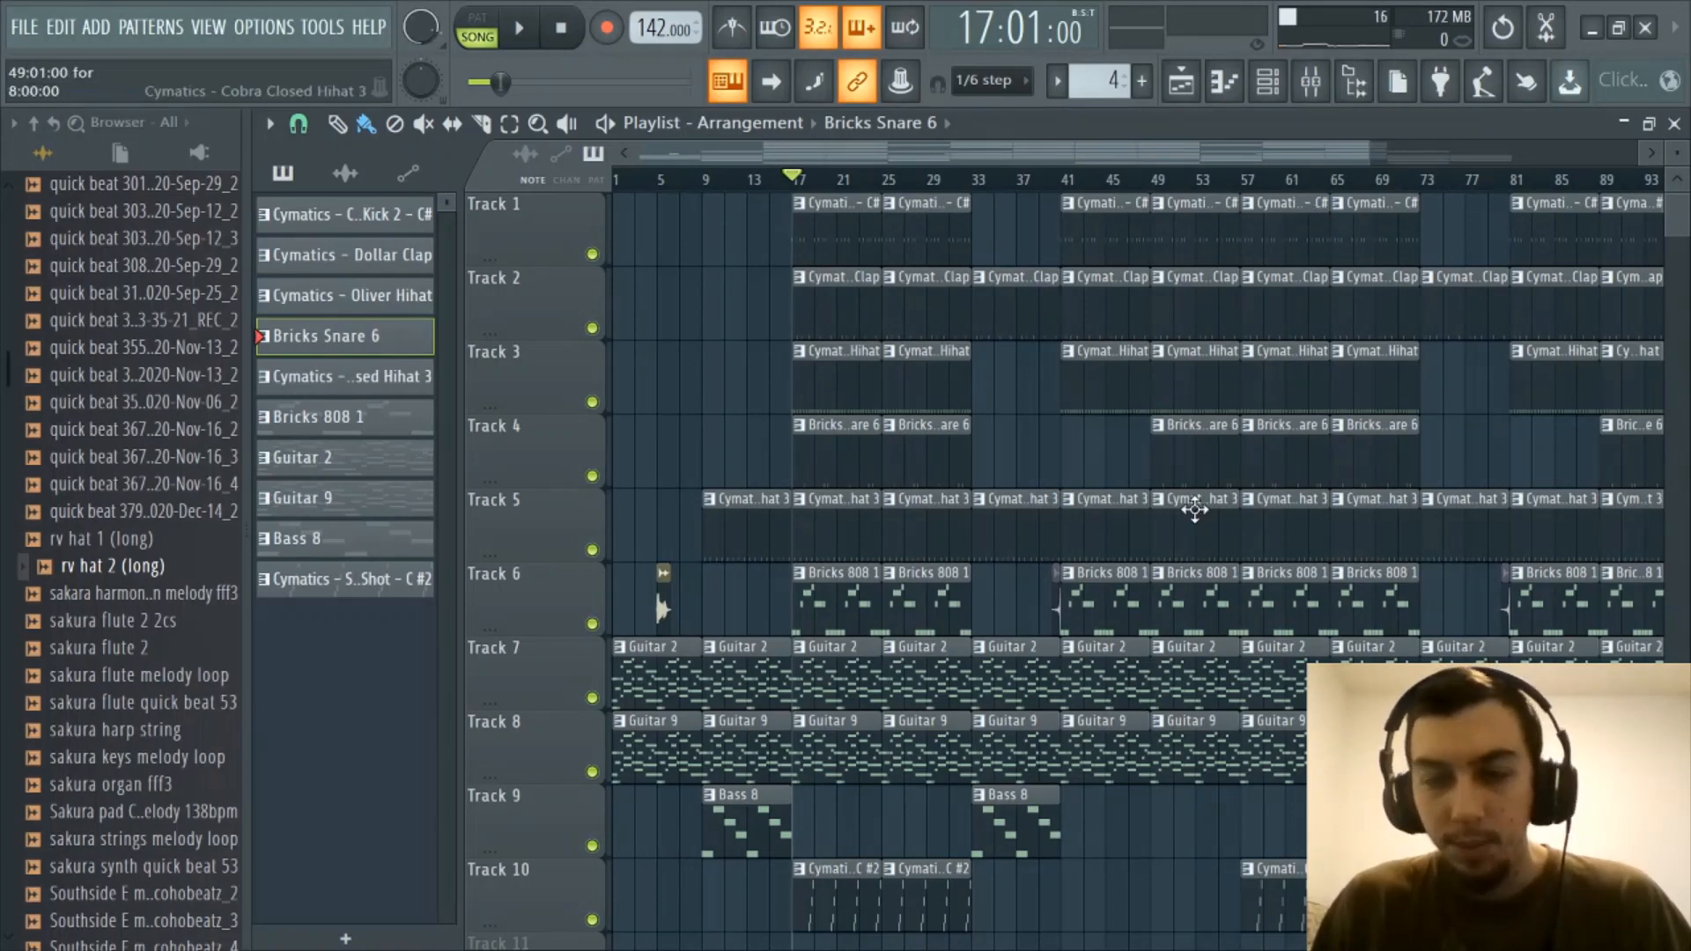
{"action": "scroll", "coordinate": [986, 184], "scroll_direction": "up", "scroll_amount": 2}
{"action": "left_click_drag", "start_coordinate": [978, 162], "coordinate": [680, 188]}
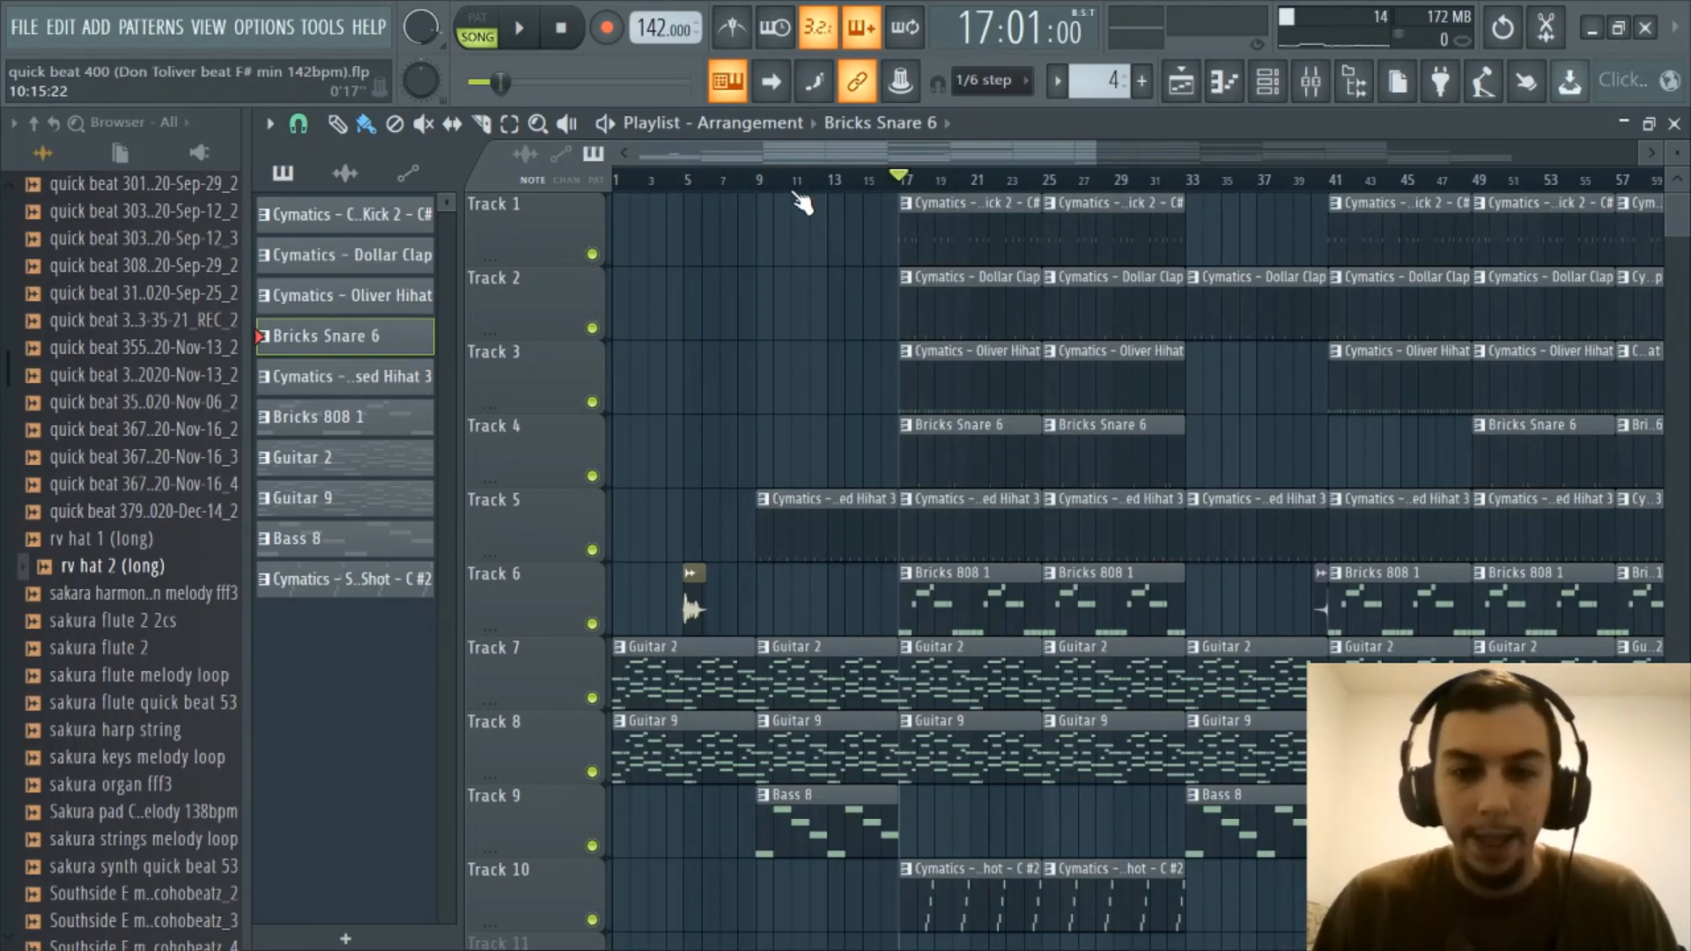
{"action": "scroll", "coordinate": [804, 185], "scroll_direction": "up", "scroll_amount": 2}
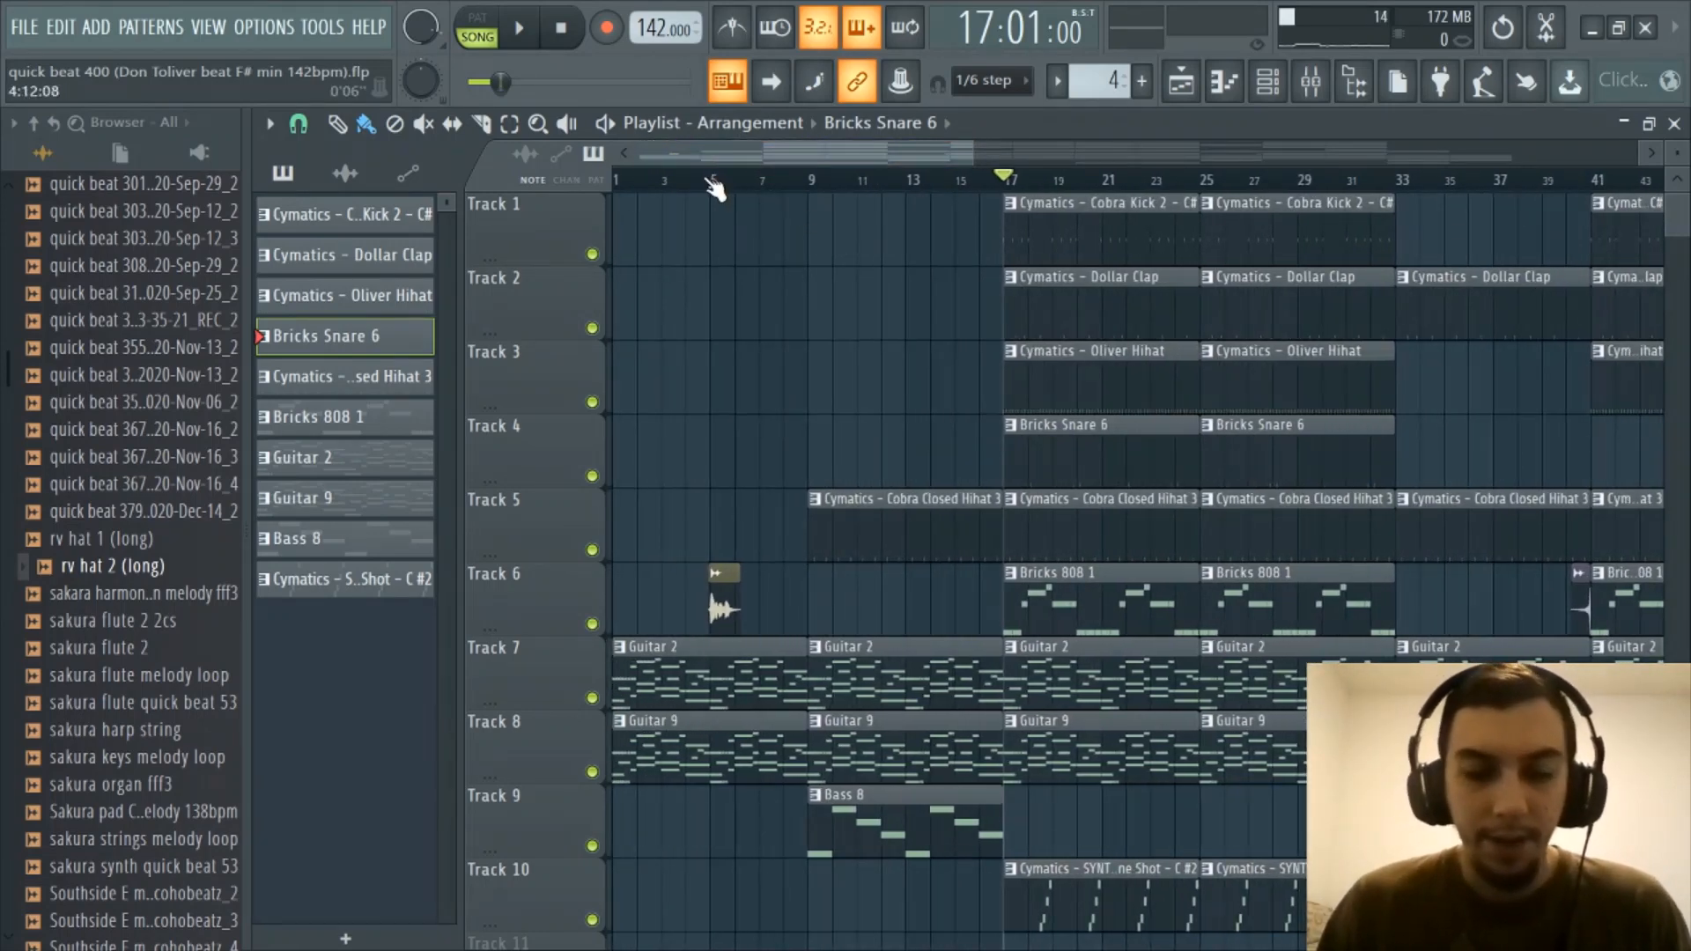
Return the playhead to bar 1 and check in the mixer that the Melody Bus-Clean insert is enabled
{"action": "left_click_drag", "start_coordinate": [716, 188], "coordinate": [543, 211]}
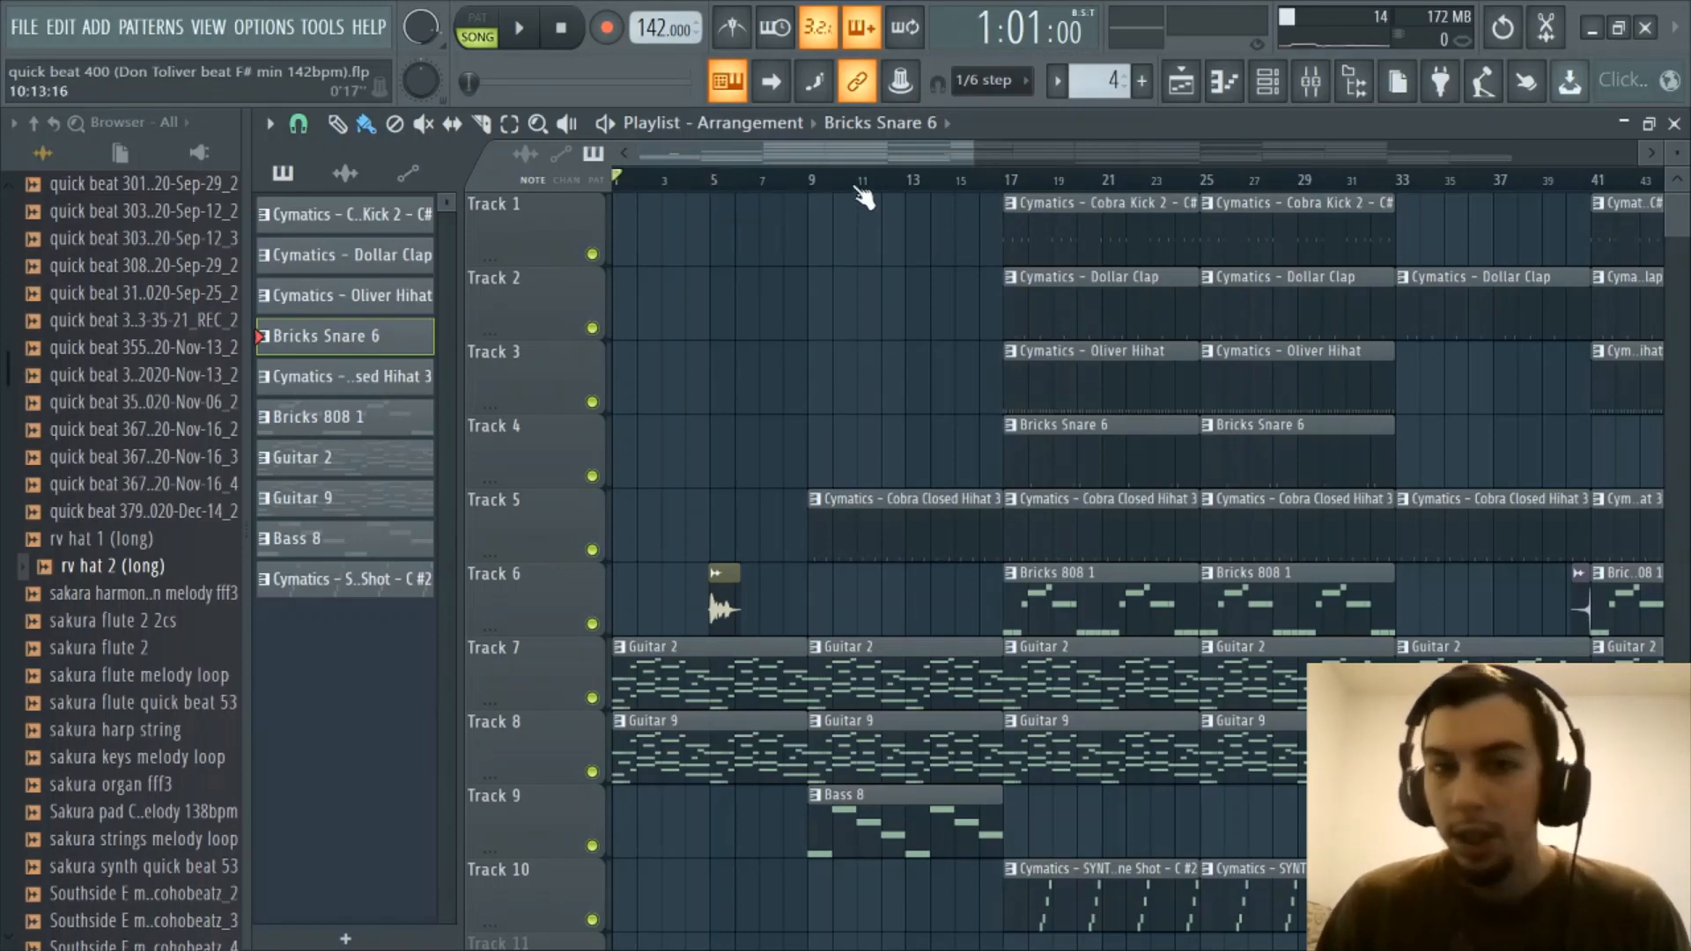
{"action": "scroll", "coordinate": [863, 198], "scroll_direction": "right", "scroll_amount": 4}
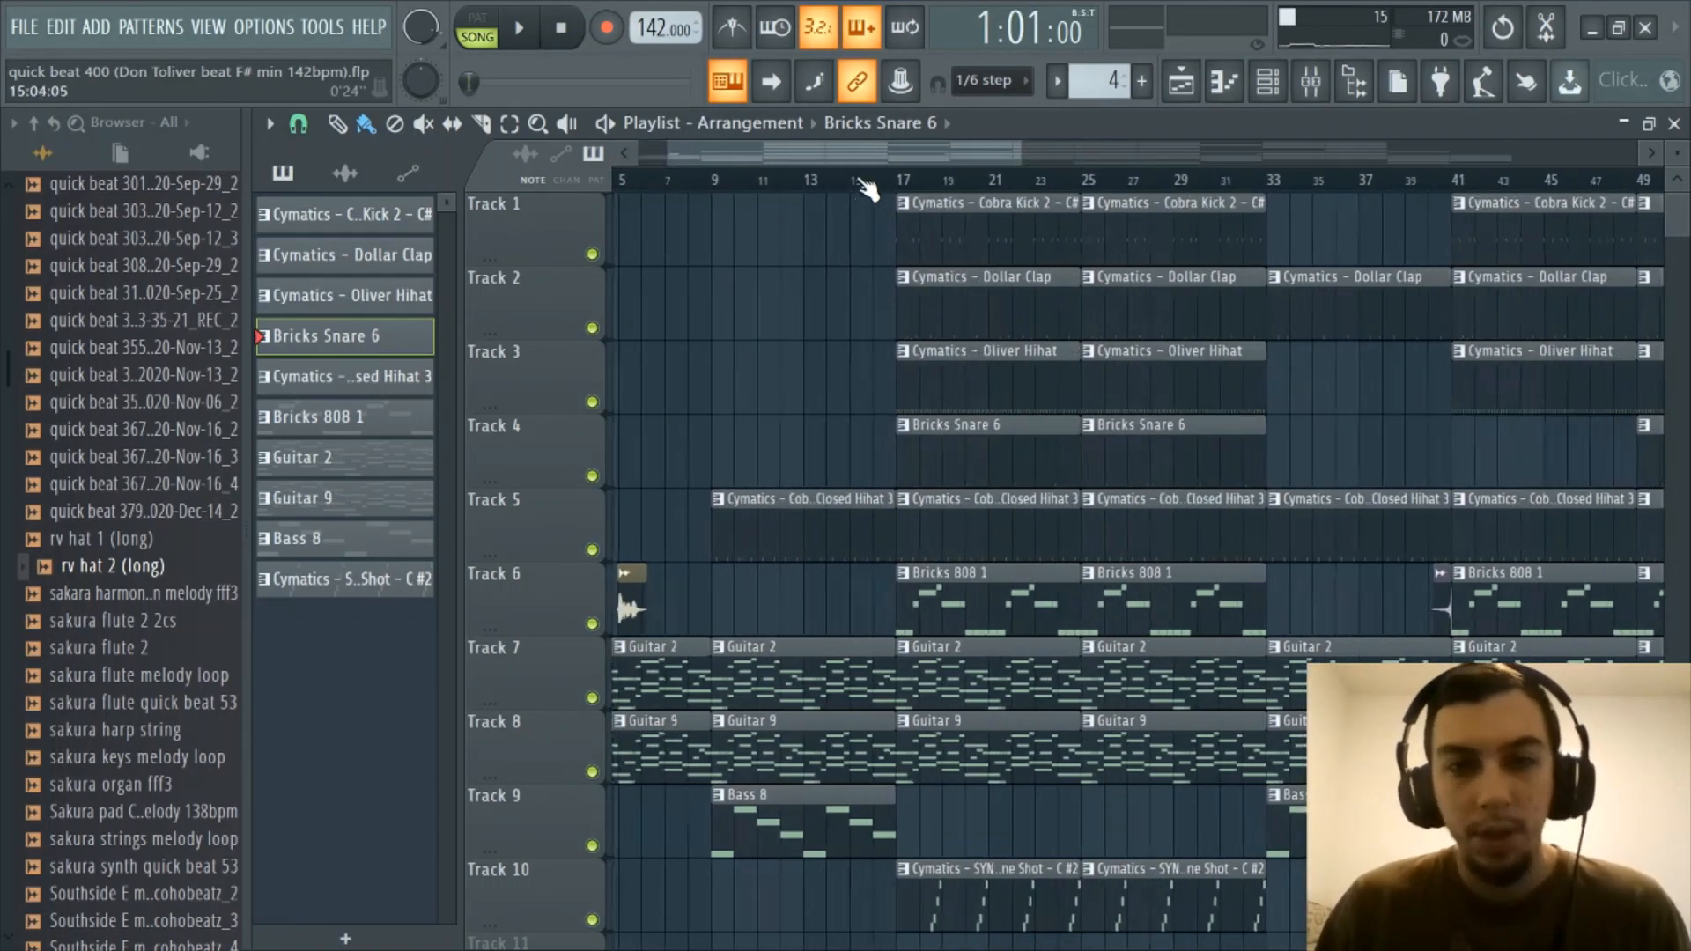
{"action": "scroll", "coordinate": [662, 184], "scroll_direction": "left", "scroll_amount": 3}
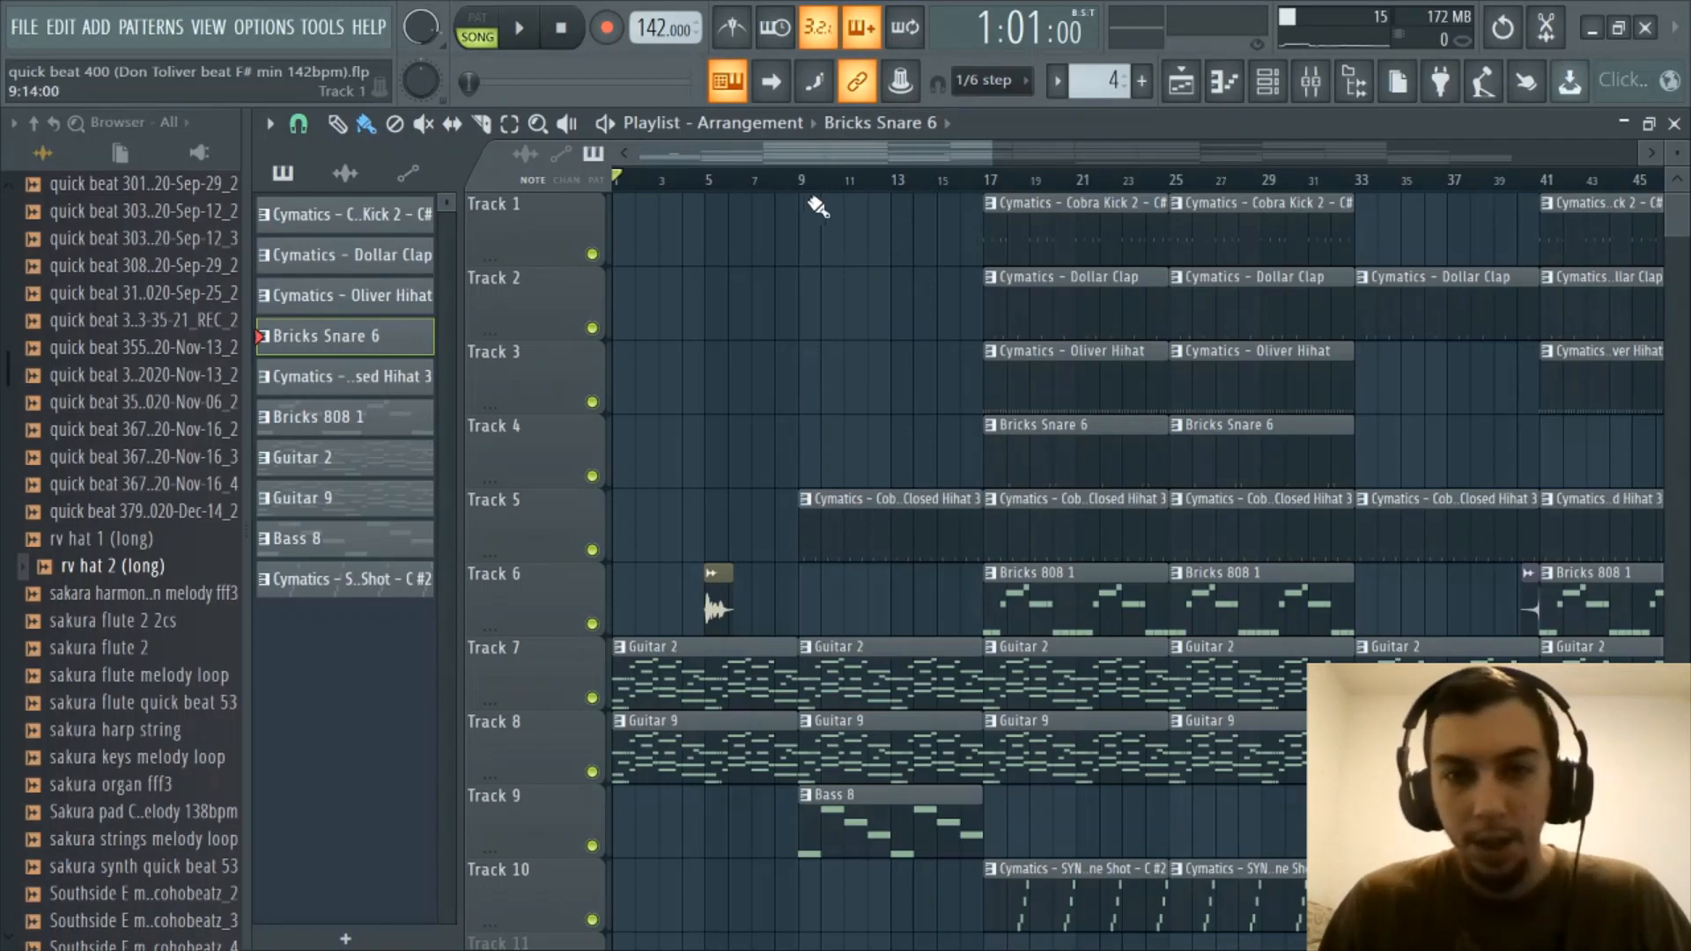
{"action": "scroll", "coordinate": [800, 185], "scroll_direction": "up", "scroll_amount": 2}
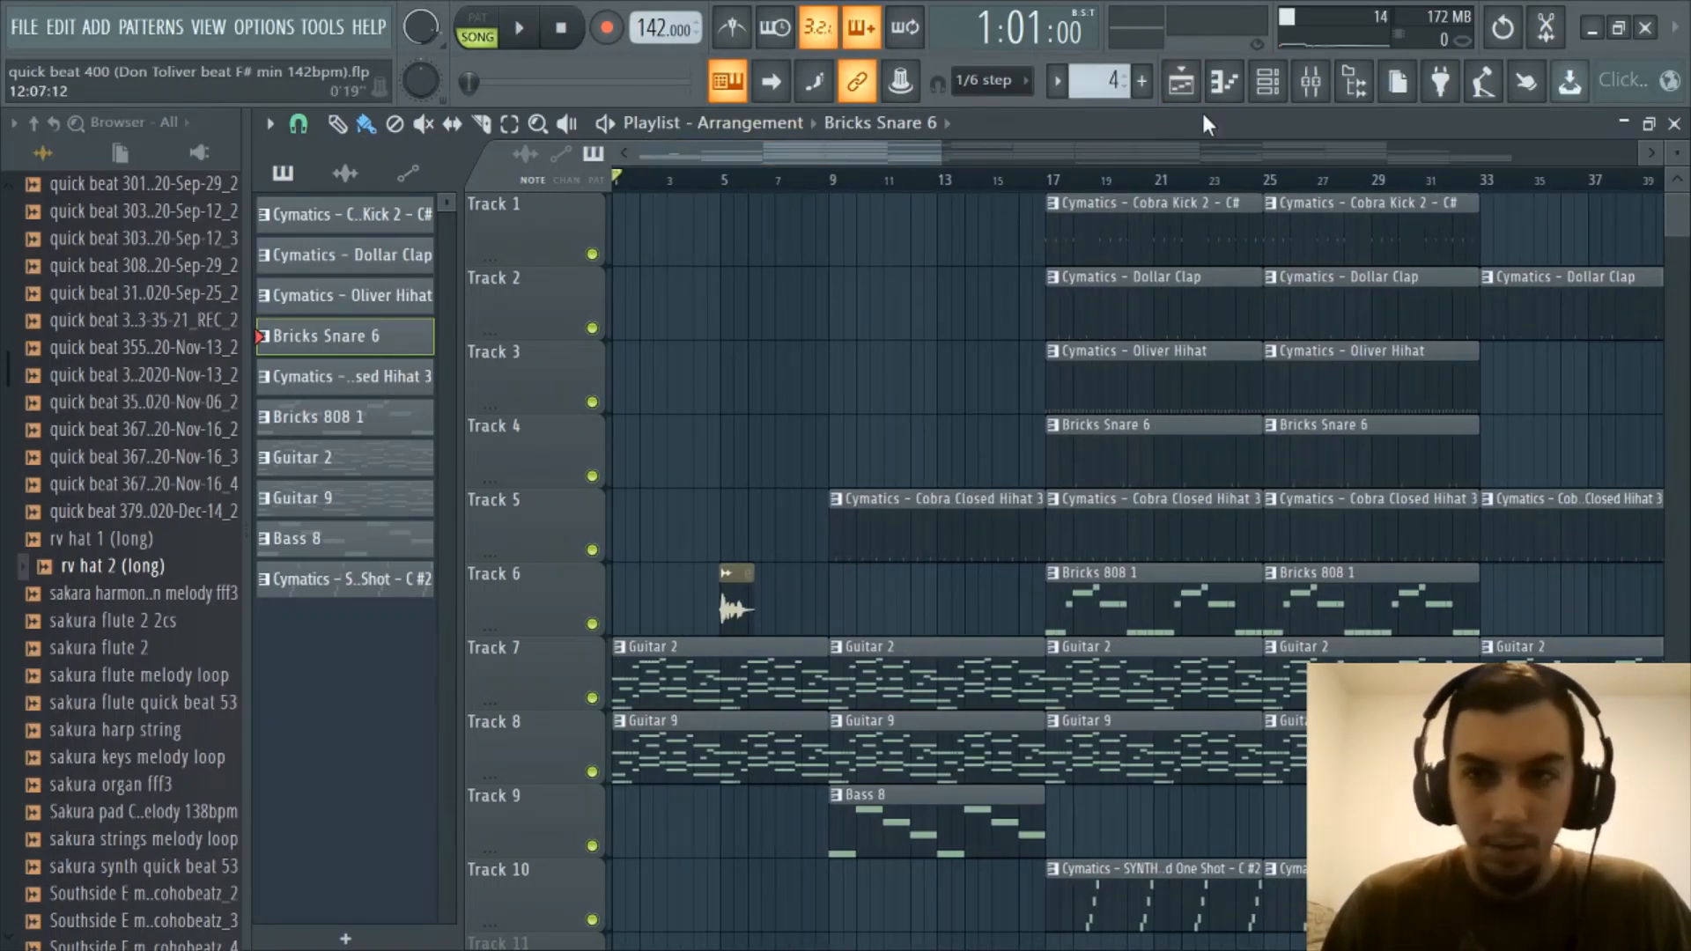
{"action": "left_click", "coordinate": [1311, 81]}
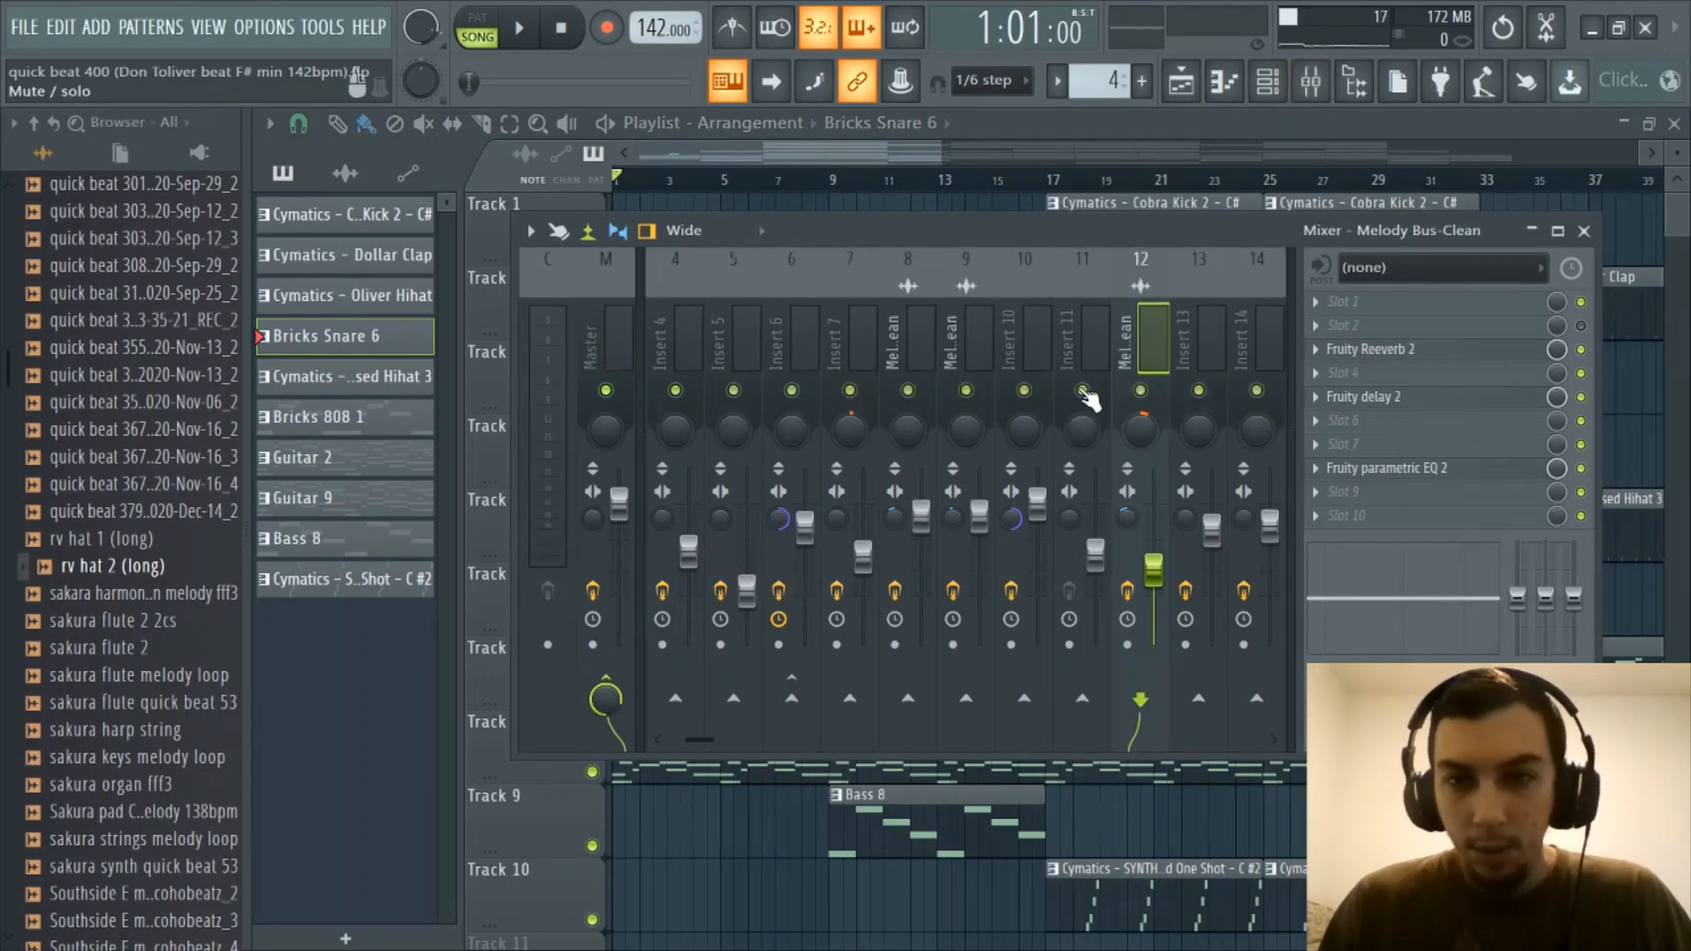
{"action": "left_click", "coordinate": [1310, 81]}
Play the full arrangement from bar 1 to the end with the whole song in view, and stop playback
{"action": "scroll", "coordinate": [858, 156], "scroll_direction": "up", "scroll_amount": 2}
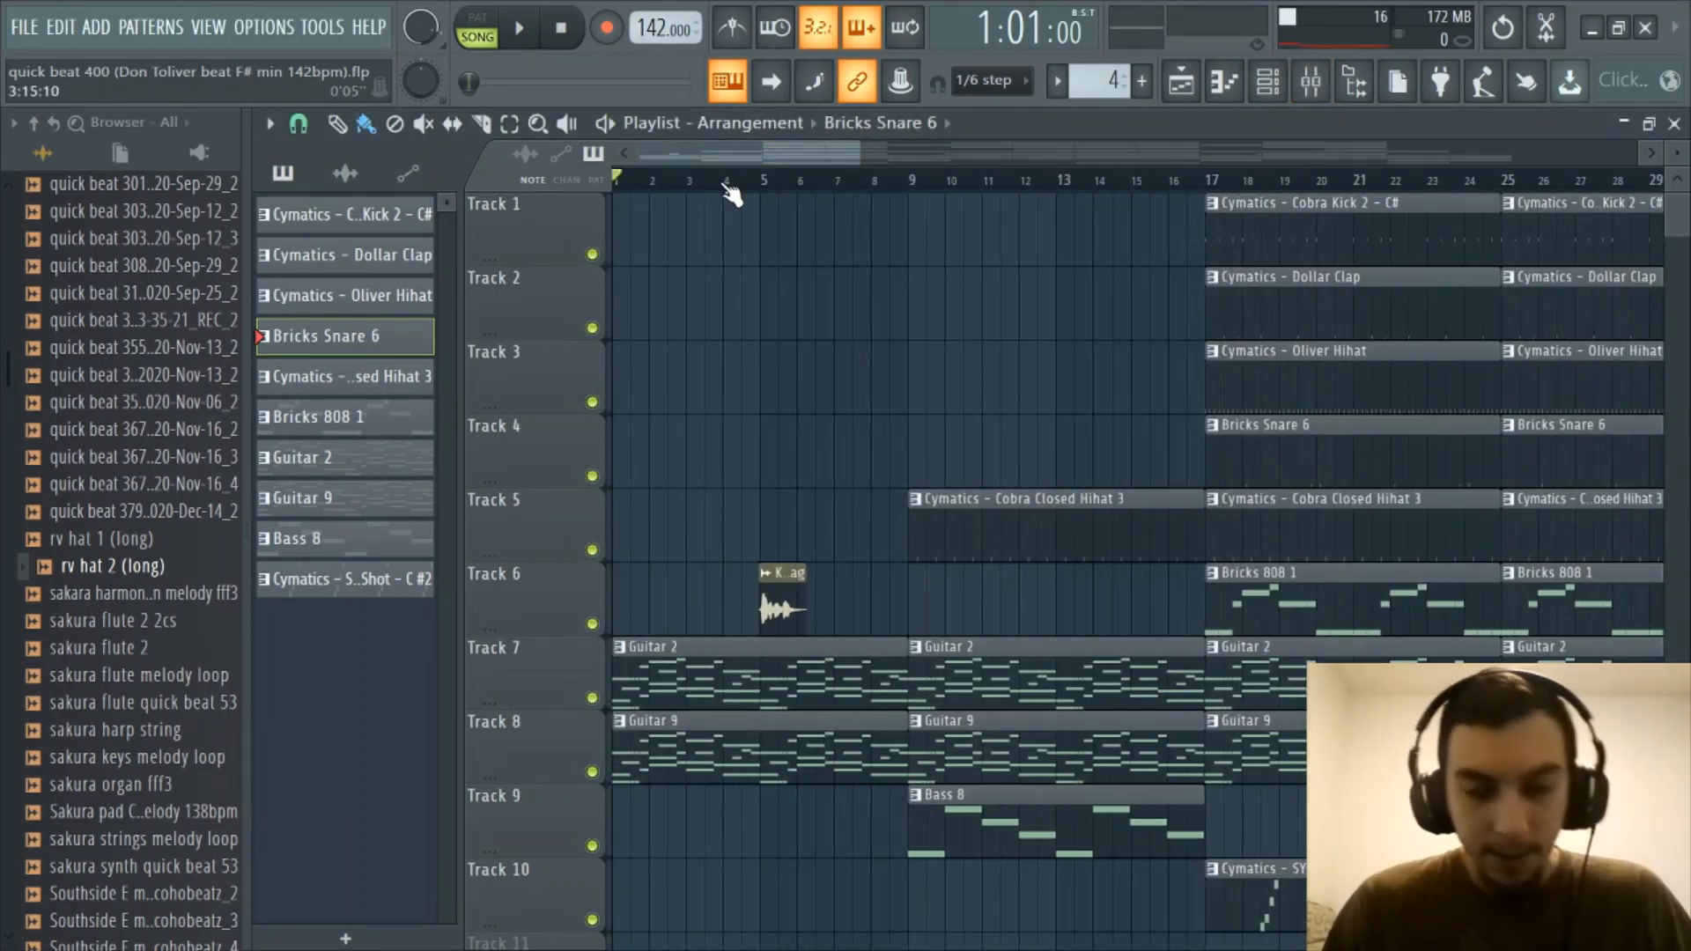
{"action": "key", "text": "space"}
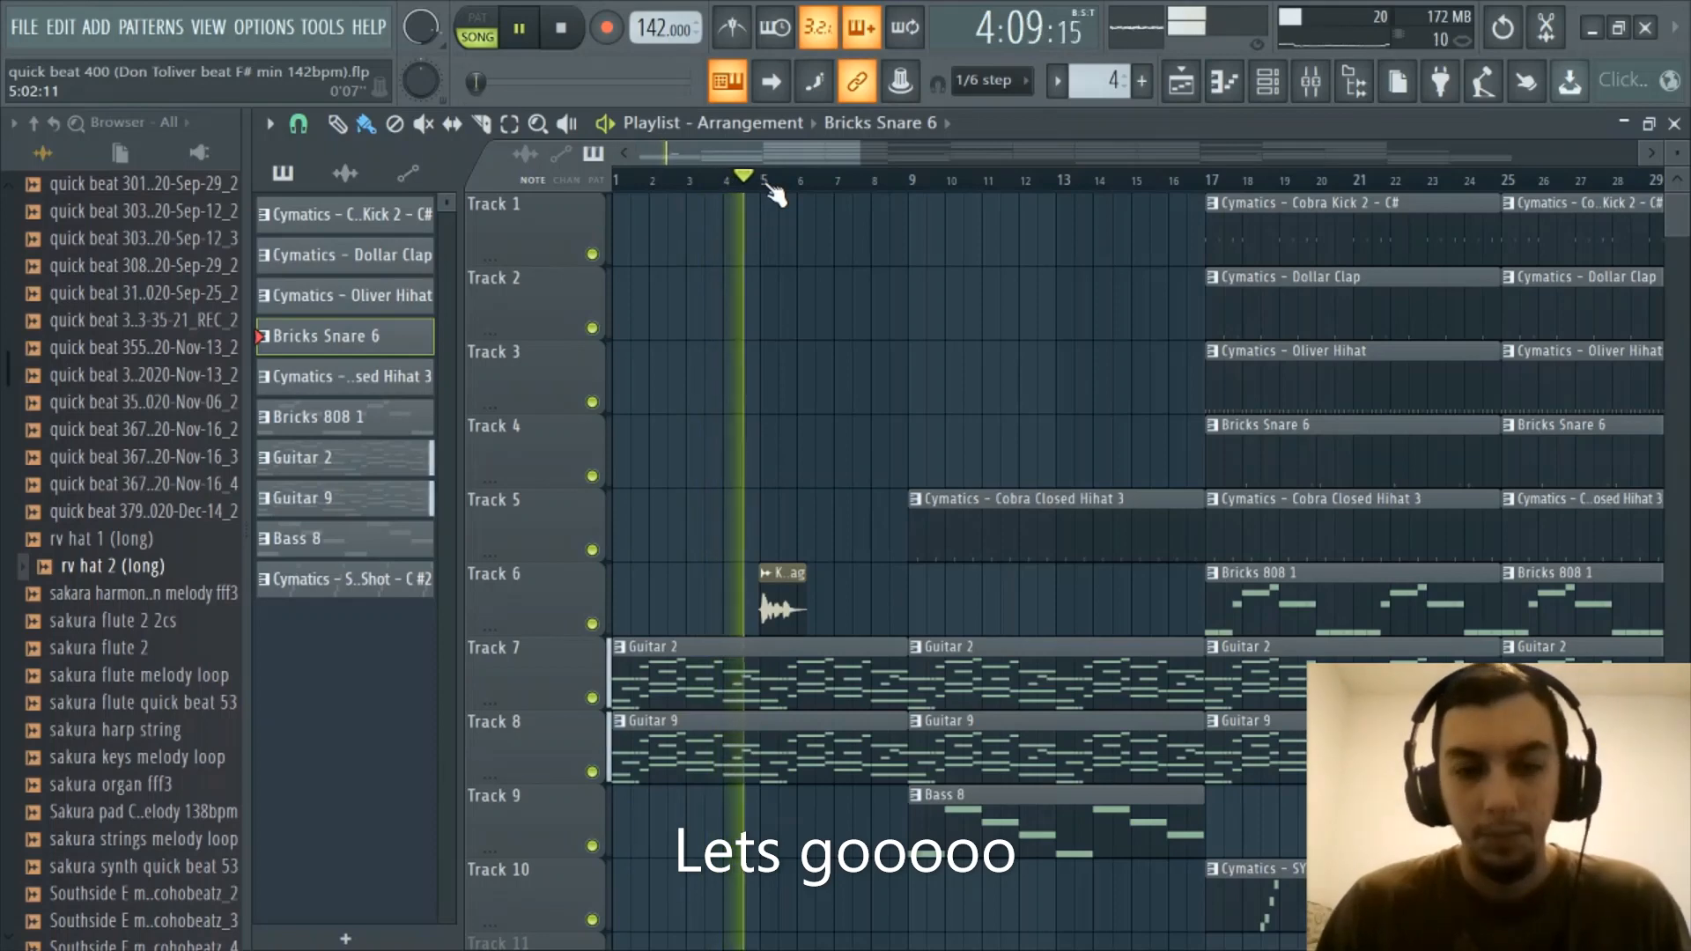
{"action": "scroll", "coordinate": [774, 194], "scroll_direction": "down", "scroll_amount": 5}
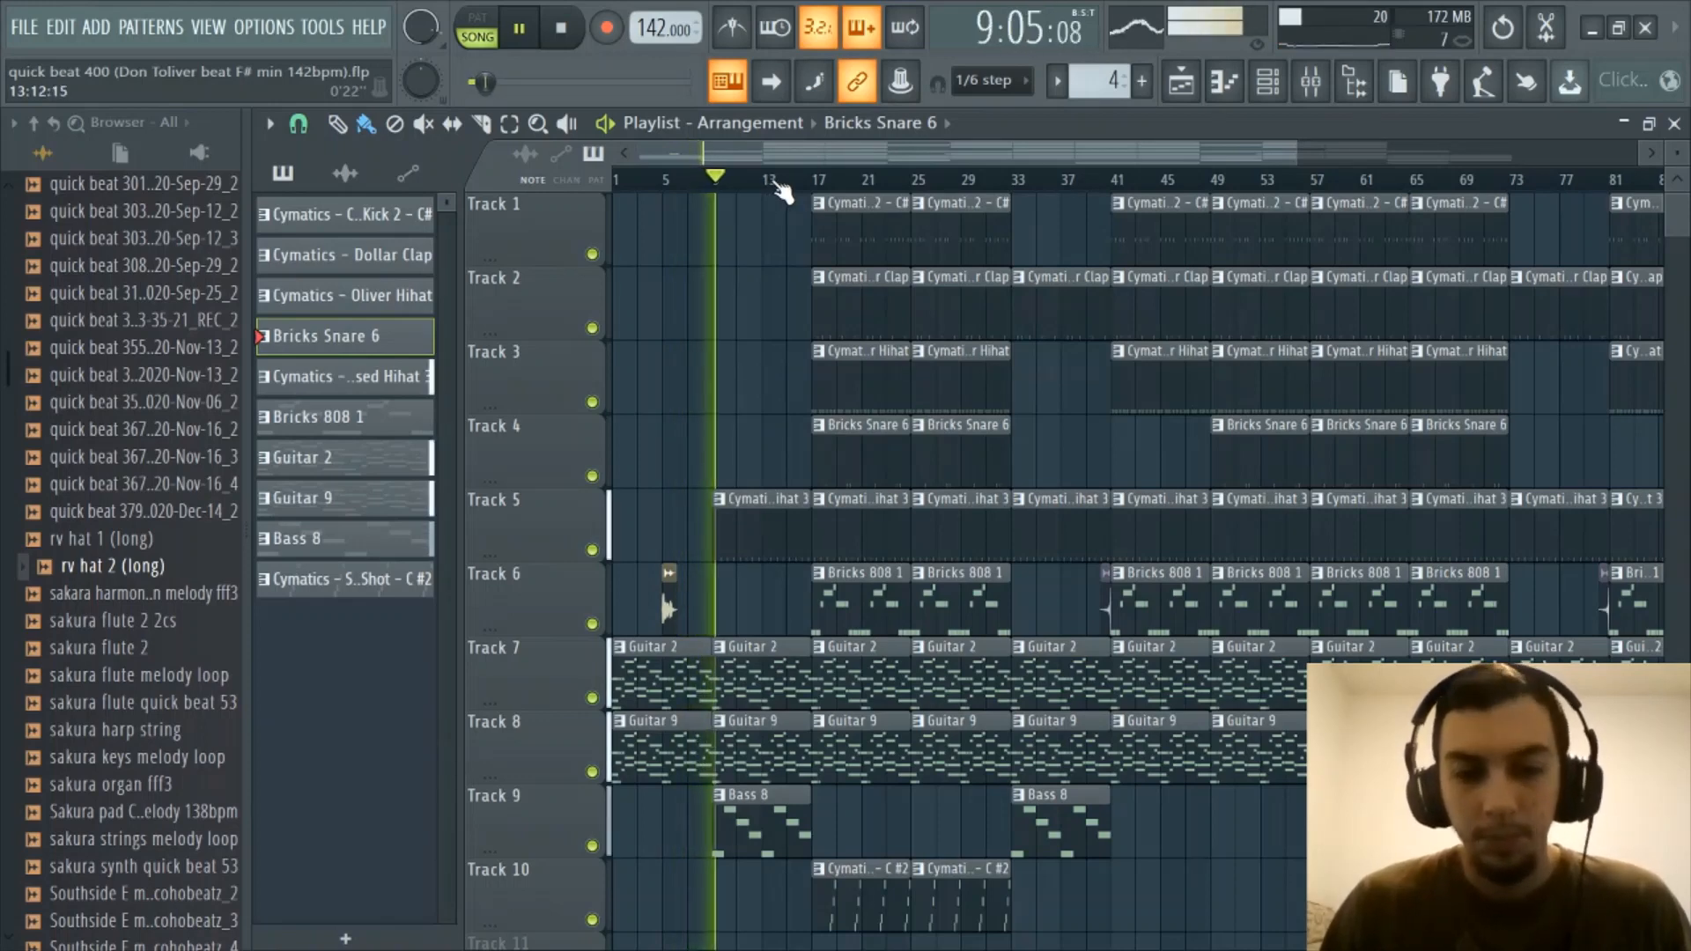
{"action": "scroll", "coordinate": [781, 194], "scroll_direction": "down", "scroll_amount": 1}
{"action": "scroll", "coordinate": [781, 194], "scroll_direction": "down", "scroll_amount": 2}
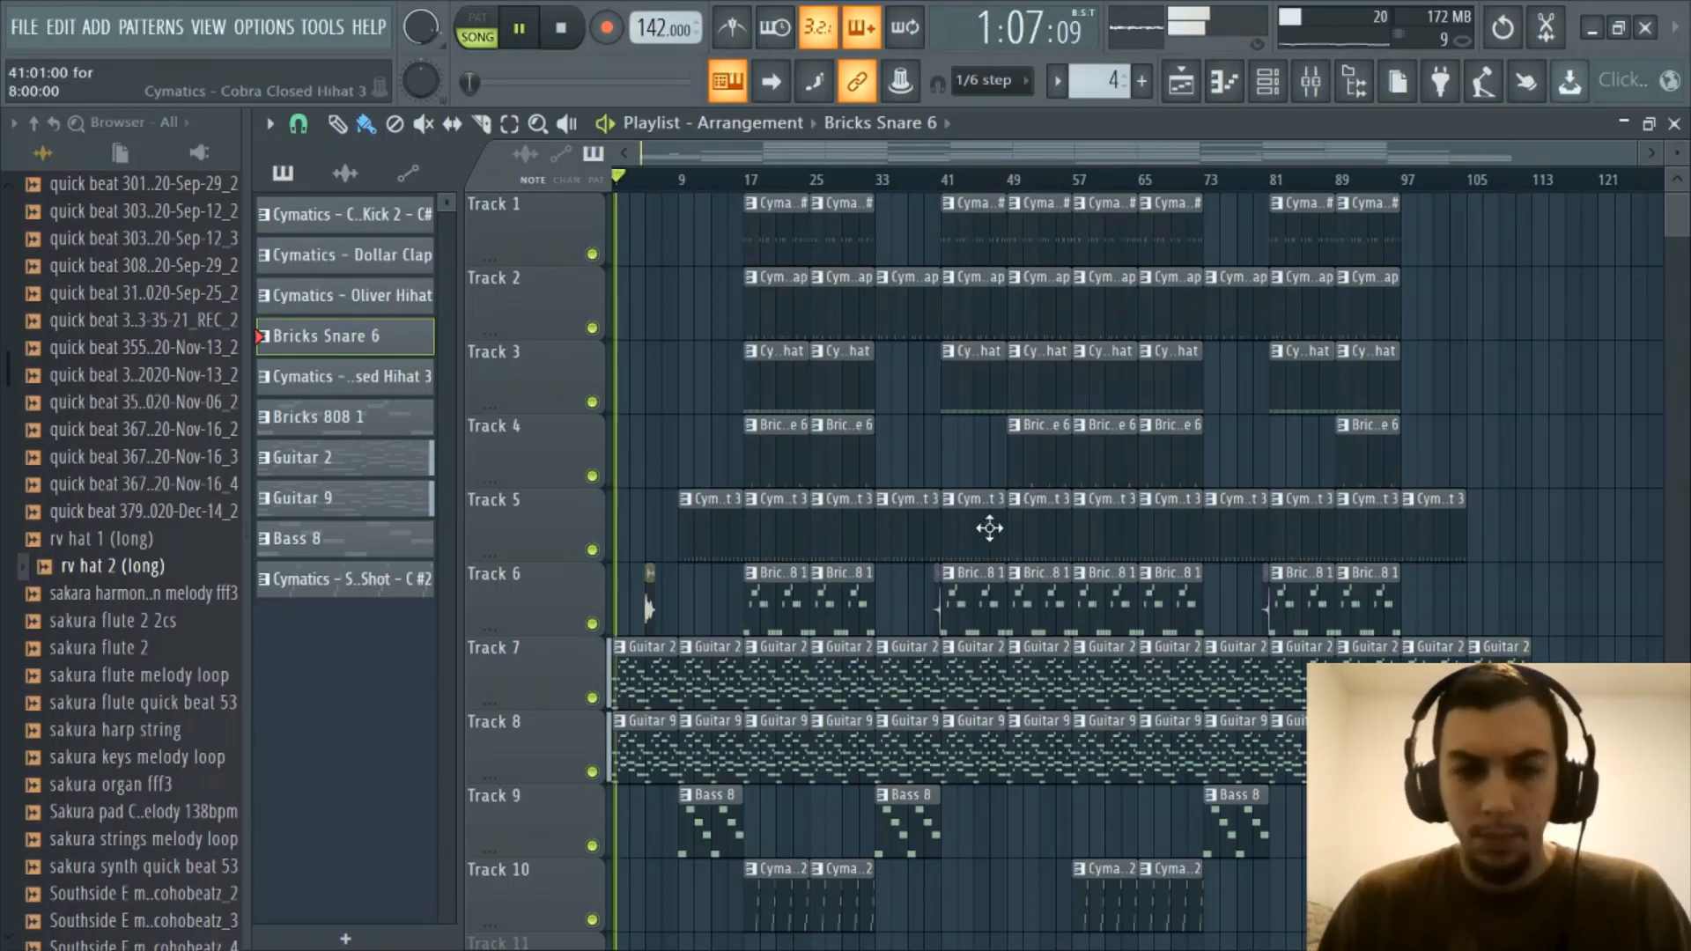
{"action": "key", "text": "space"}
{"action": "scroll", "coordinate": [852, 157], "scroll_direction": "up", "scroll_amount": 3}
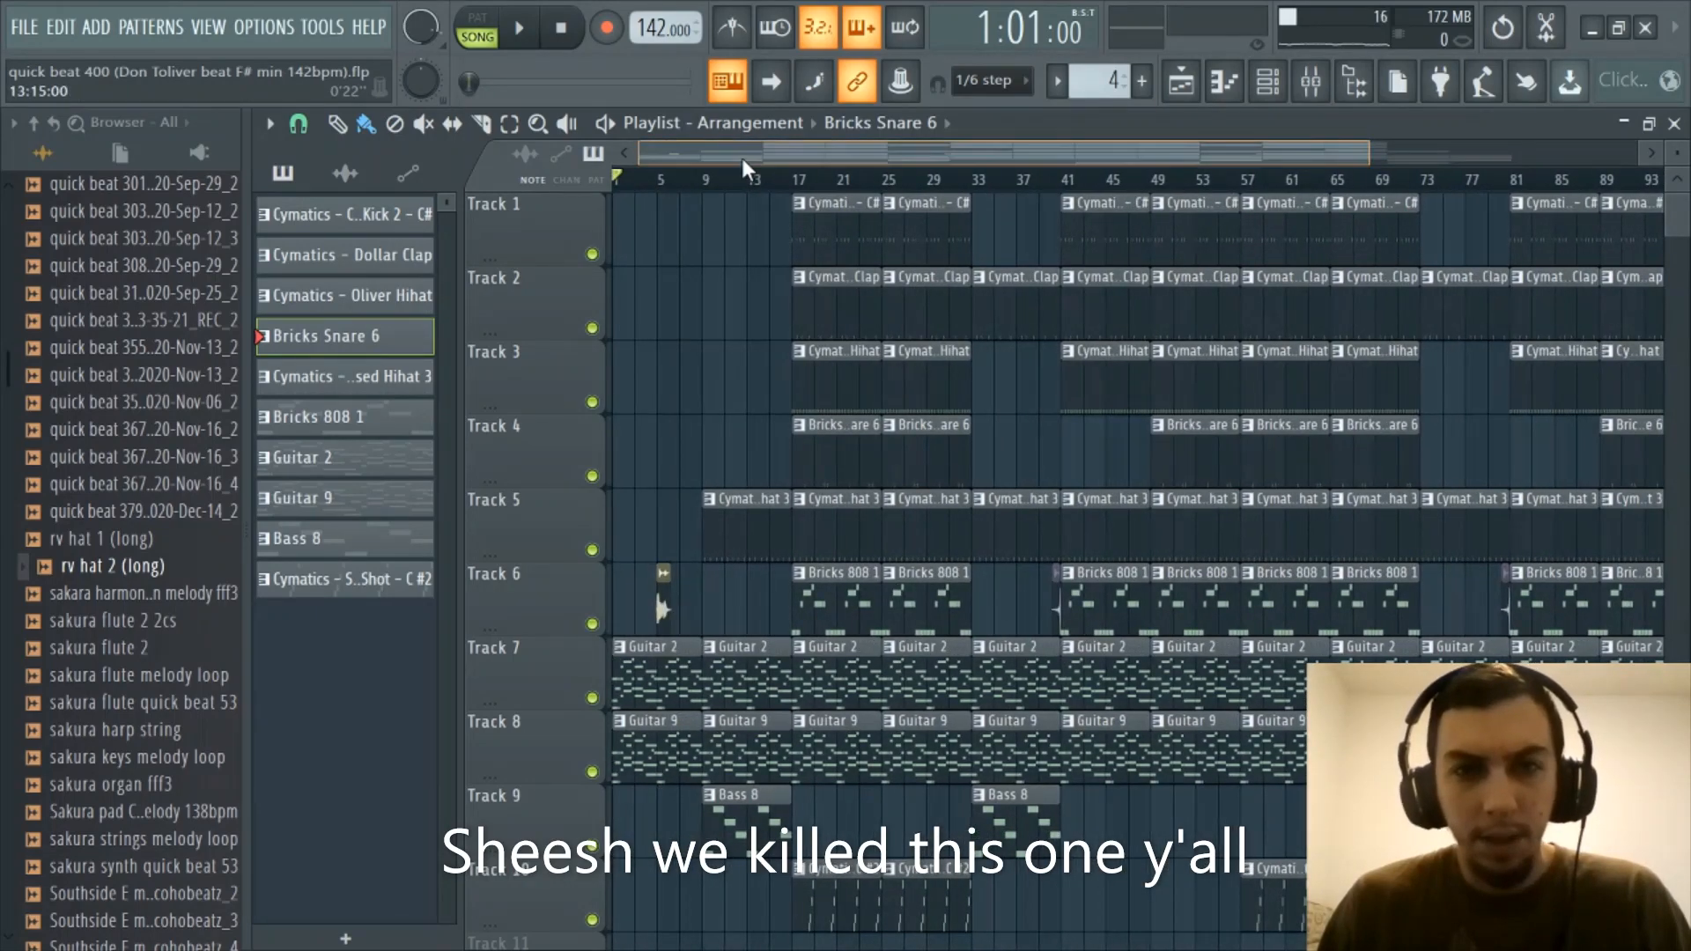
{"action": "scroll", "coordinate": [908, 174], "scroll_direction": "up", "scroll_amount": 4}
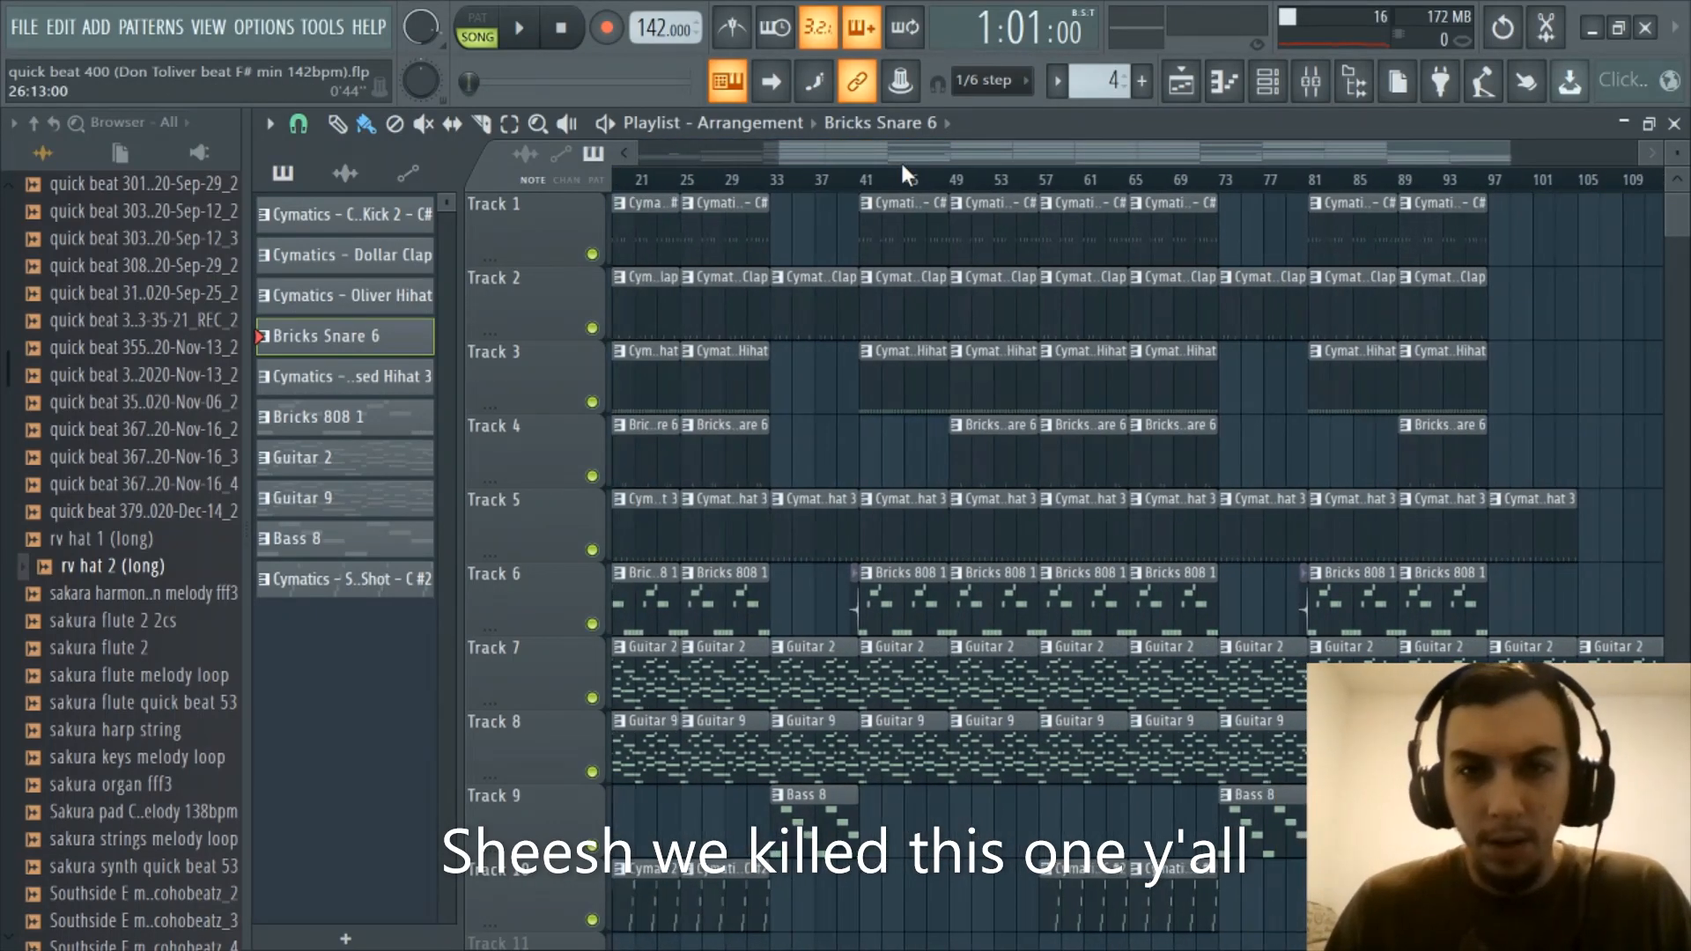
{"action": "left_click_drag", "start_coordinate": [899, 161], "coordinate": [652, 232]}
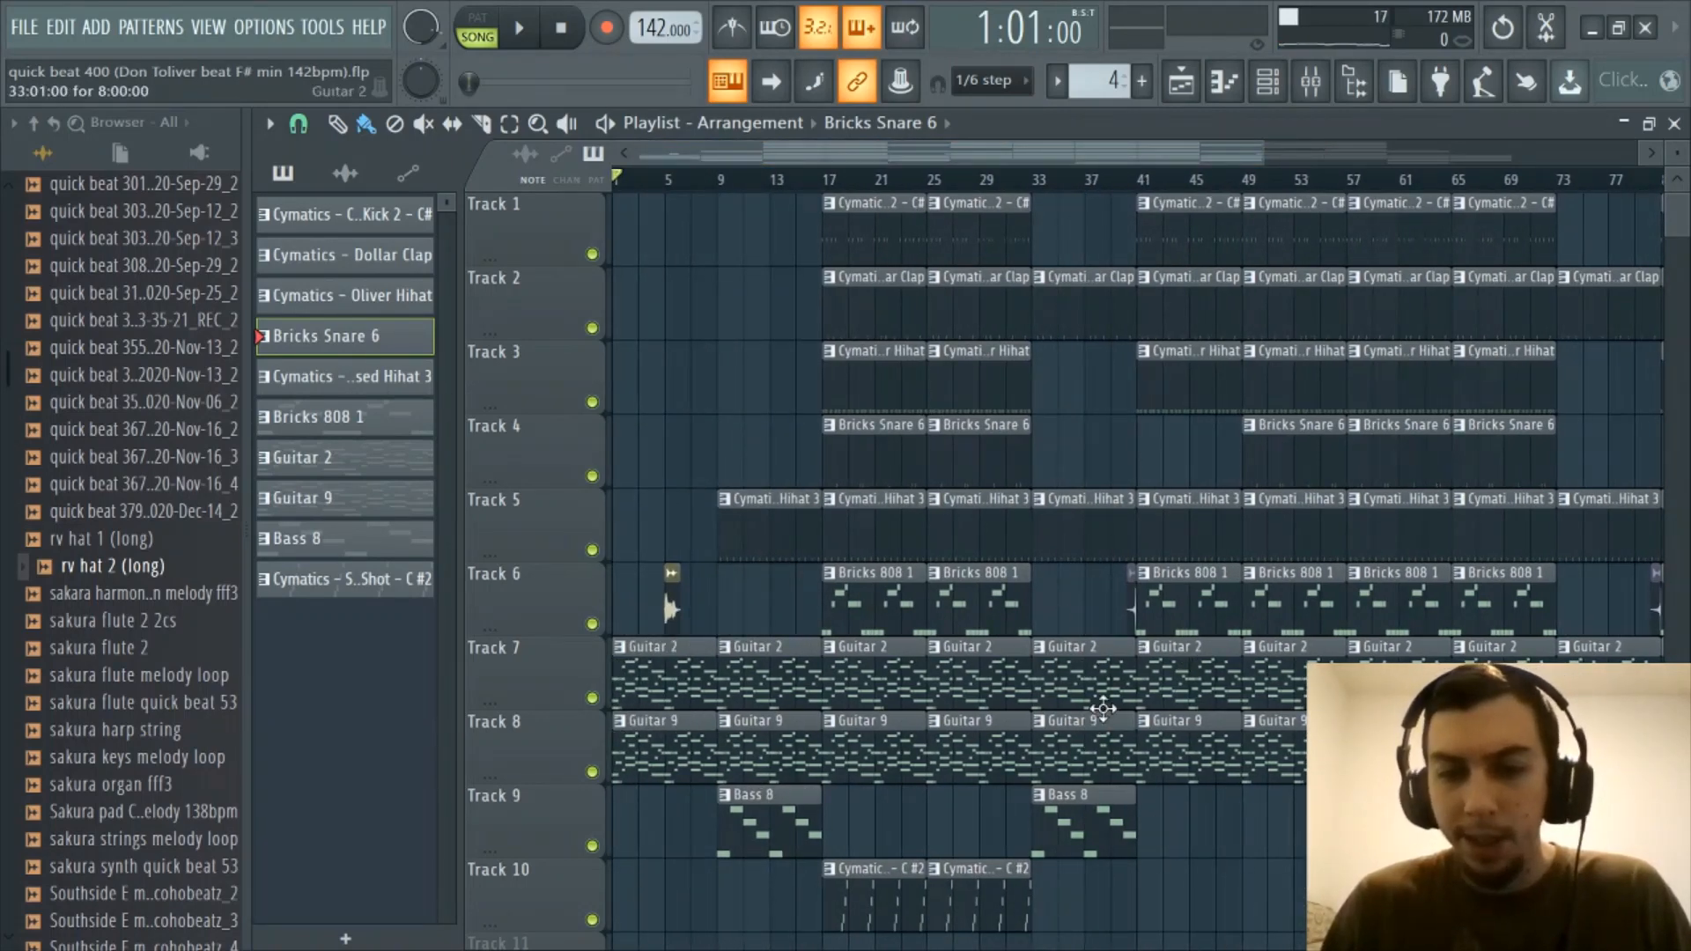
{"action": "scroll", "coordinate": [1055, 188], "scroll_direction": "down", "scroll_amount": 5}
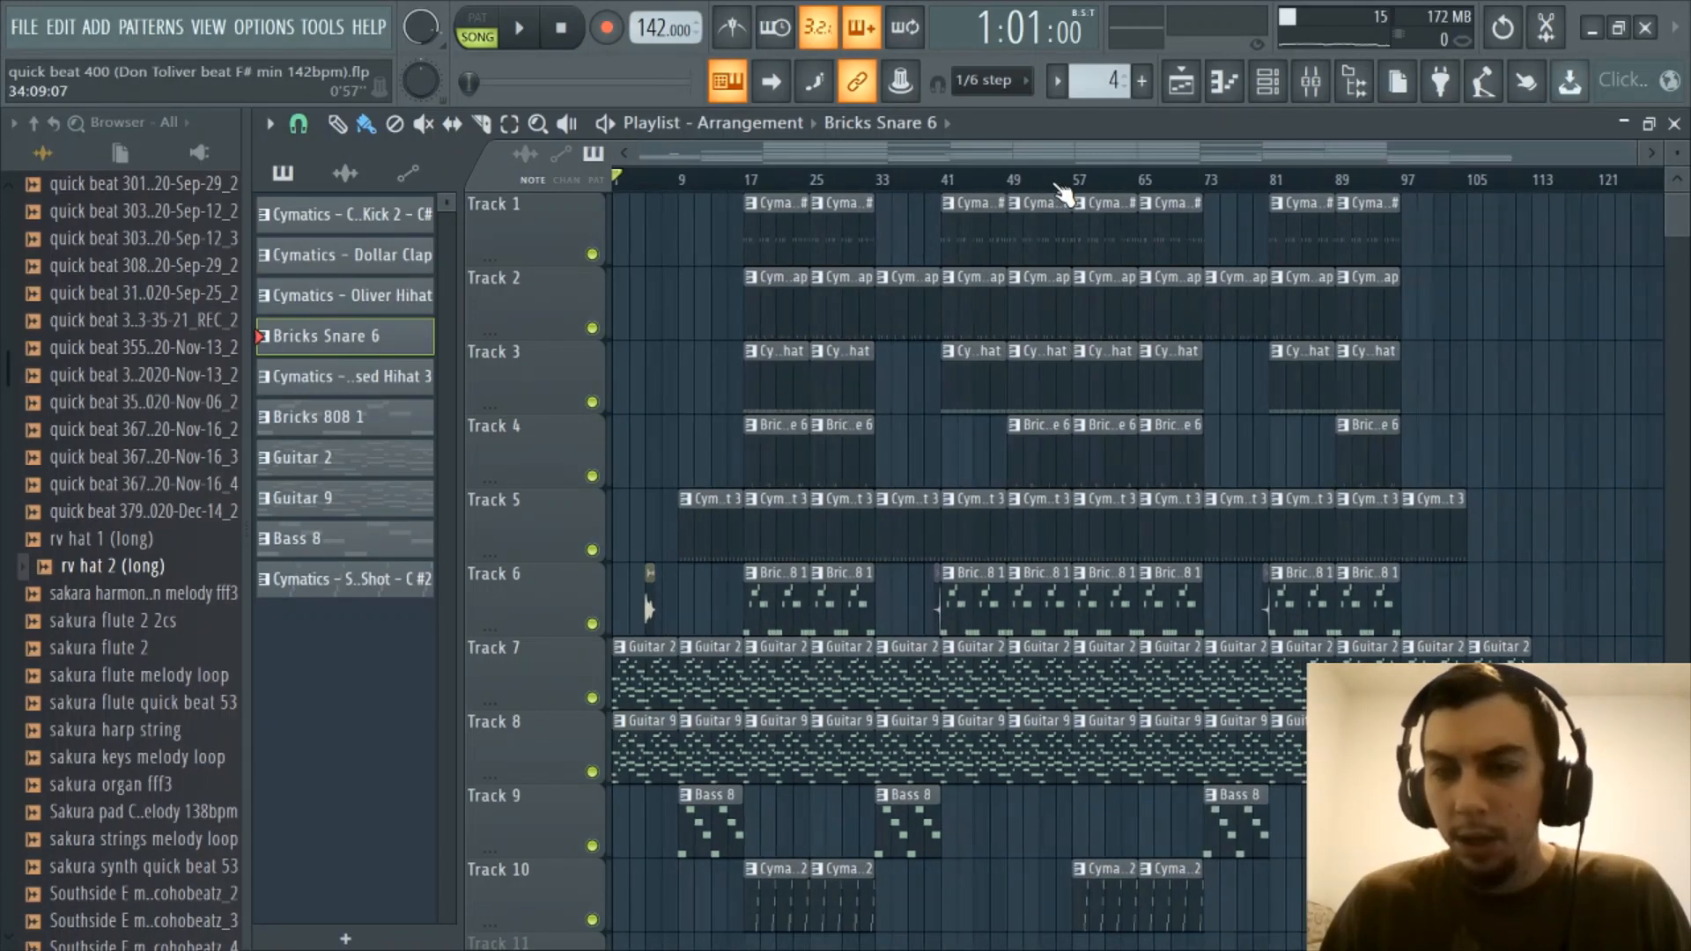
{"action": "scroll", "coordinate": [1055, 189], "scroll_direction": "up", "scroll_amount": 4}
{"action": "left_click_drag", "start_coordinate": [951, 152], "coordinate": [696, 147]}
{"action": "scroll", "coordinate": [822, 187], "scroll_direction": "up", "scroll_amount": 1}
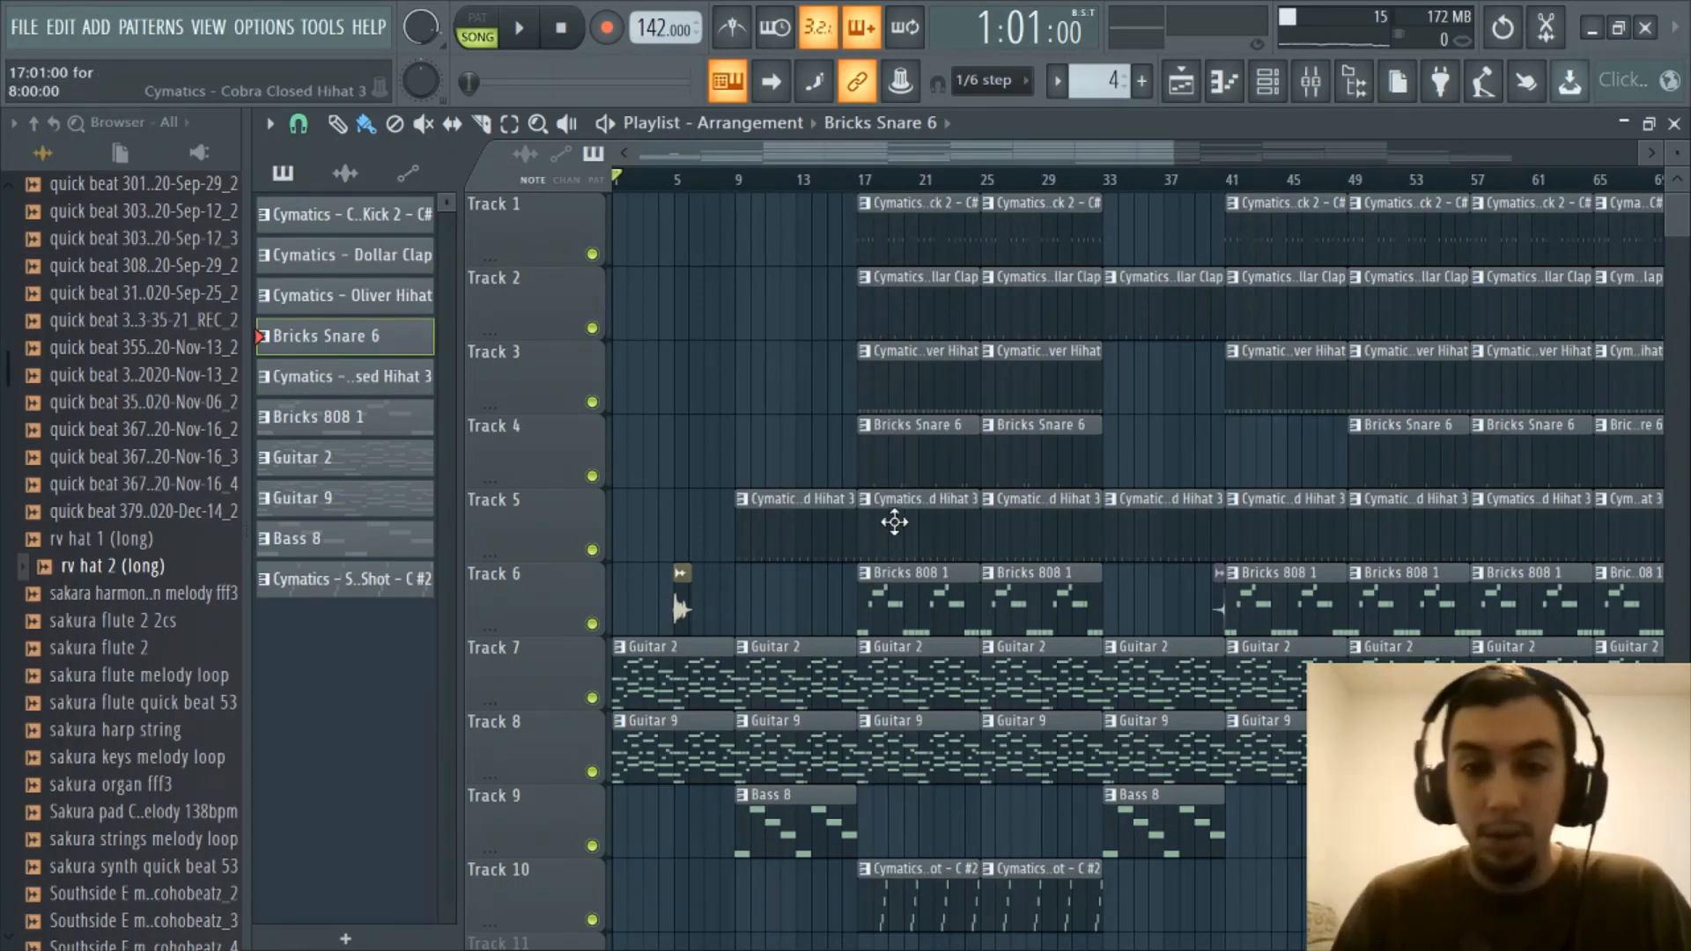
{"action": "scroll", "coordinate": [863, 183], "scroll_direction": "down", "scroll_amount": 2}
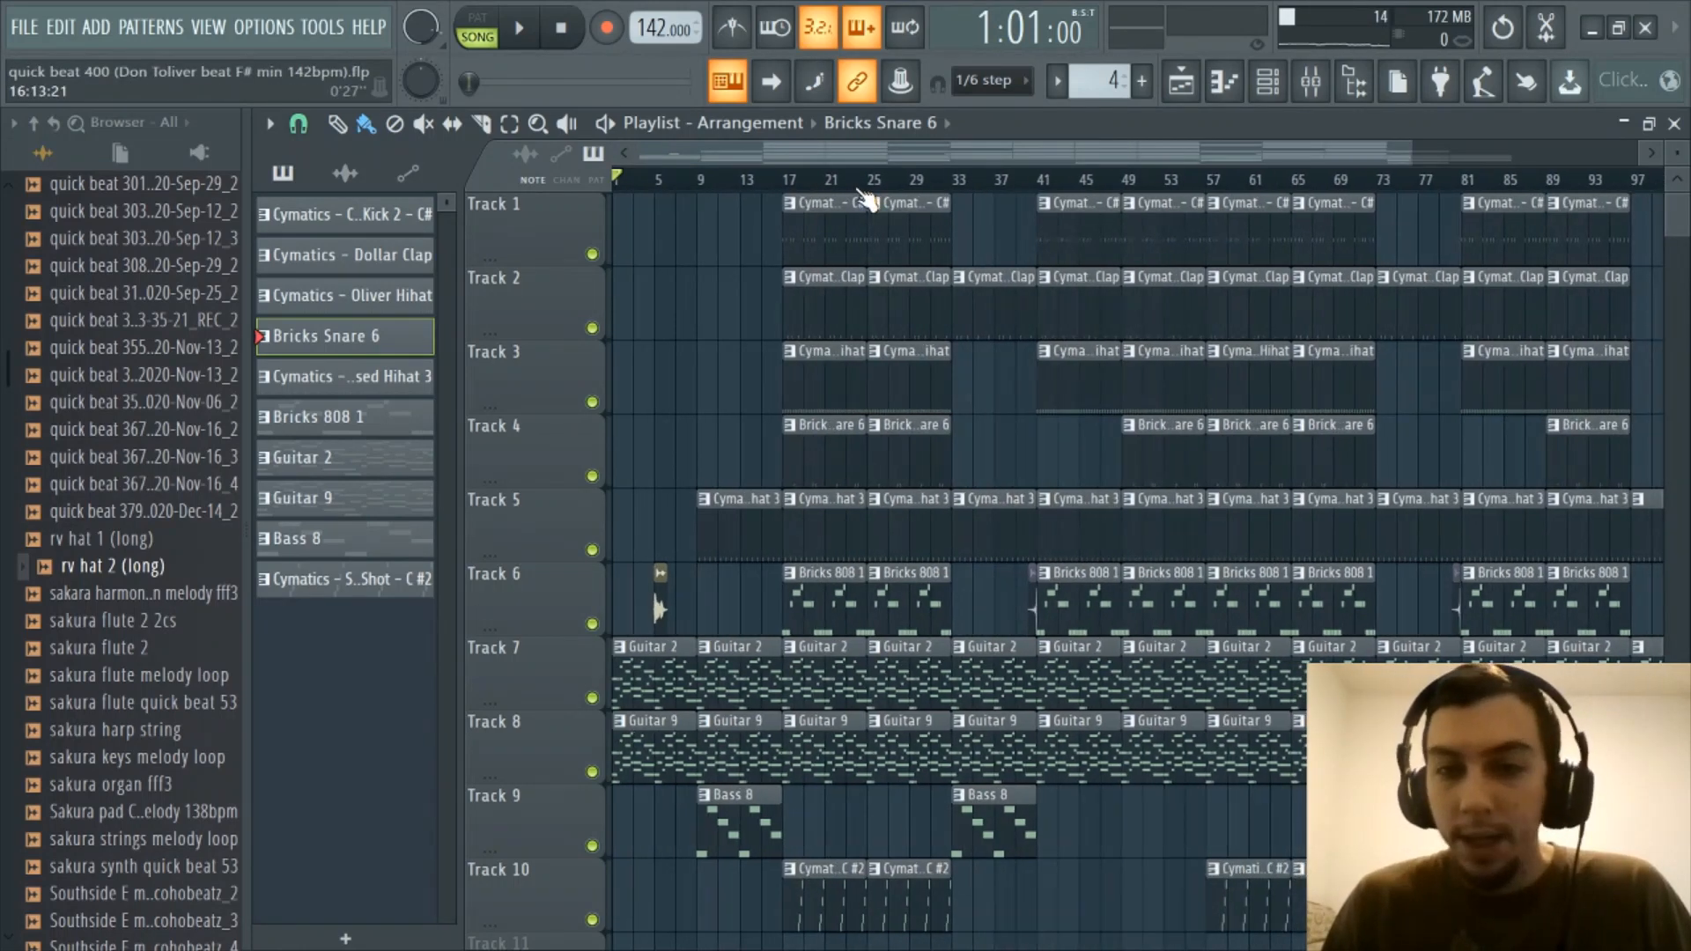
{"action": "scroll", "coordinate": [867, 181], "scroll_direction": "up", "scroll_amount": 2}
{"action": "left_click_drag", "start_coordinate": [877, 154], "coordinate": [673, 174]}
{"action": "scroll", "coordinate": [700, 182], "scroll_direction": "down", "scroll_amount": 1}
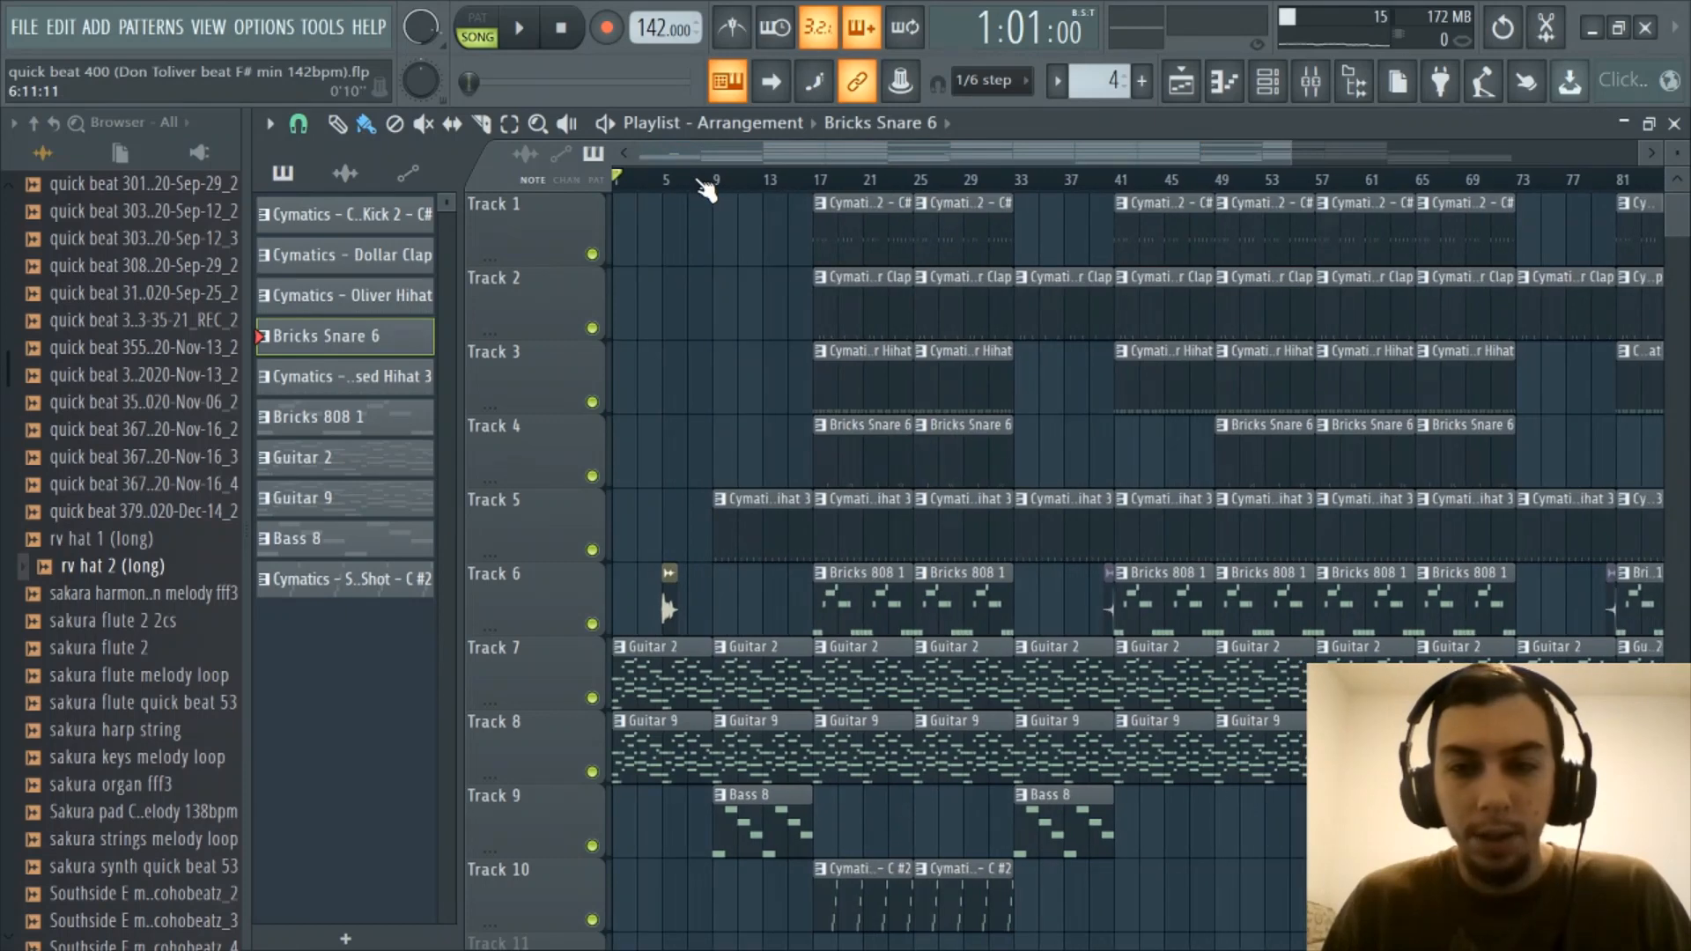
{"action": "scroll", "coordinate": [705, 188], "scroll_direction": "down", "scroll_amount": 2}
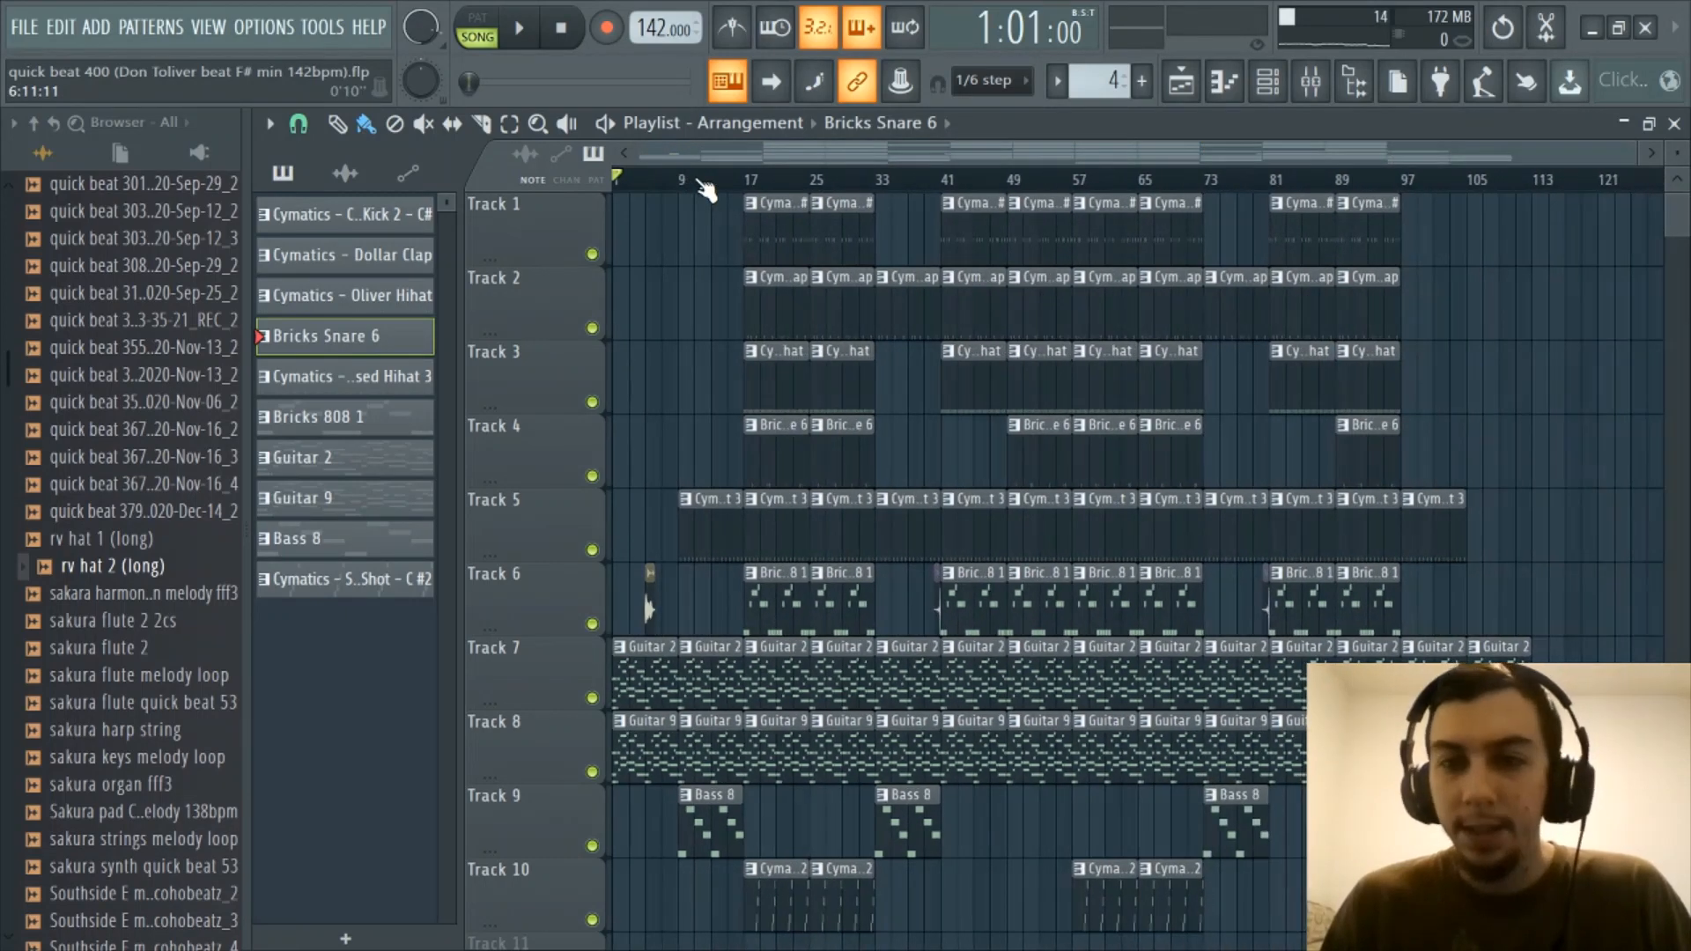
{"action": "scroll", "coordinate": [696, 176], "scroll_direction": "up", "scroll_amount": 2}
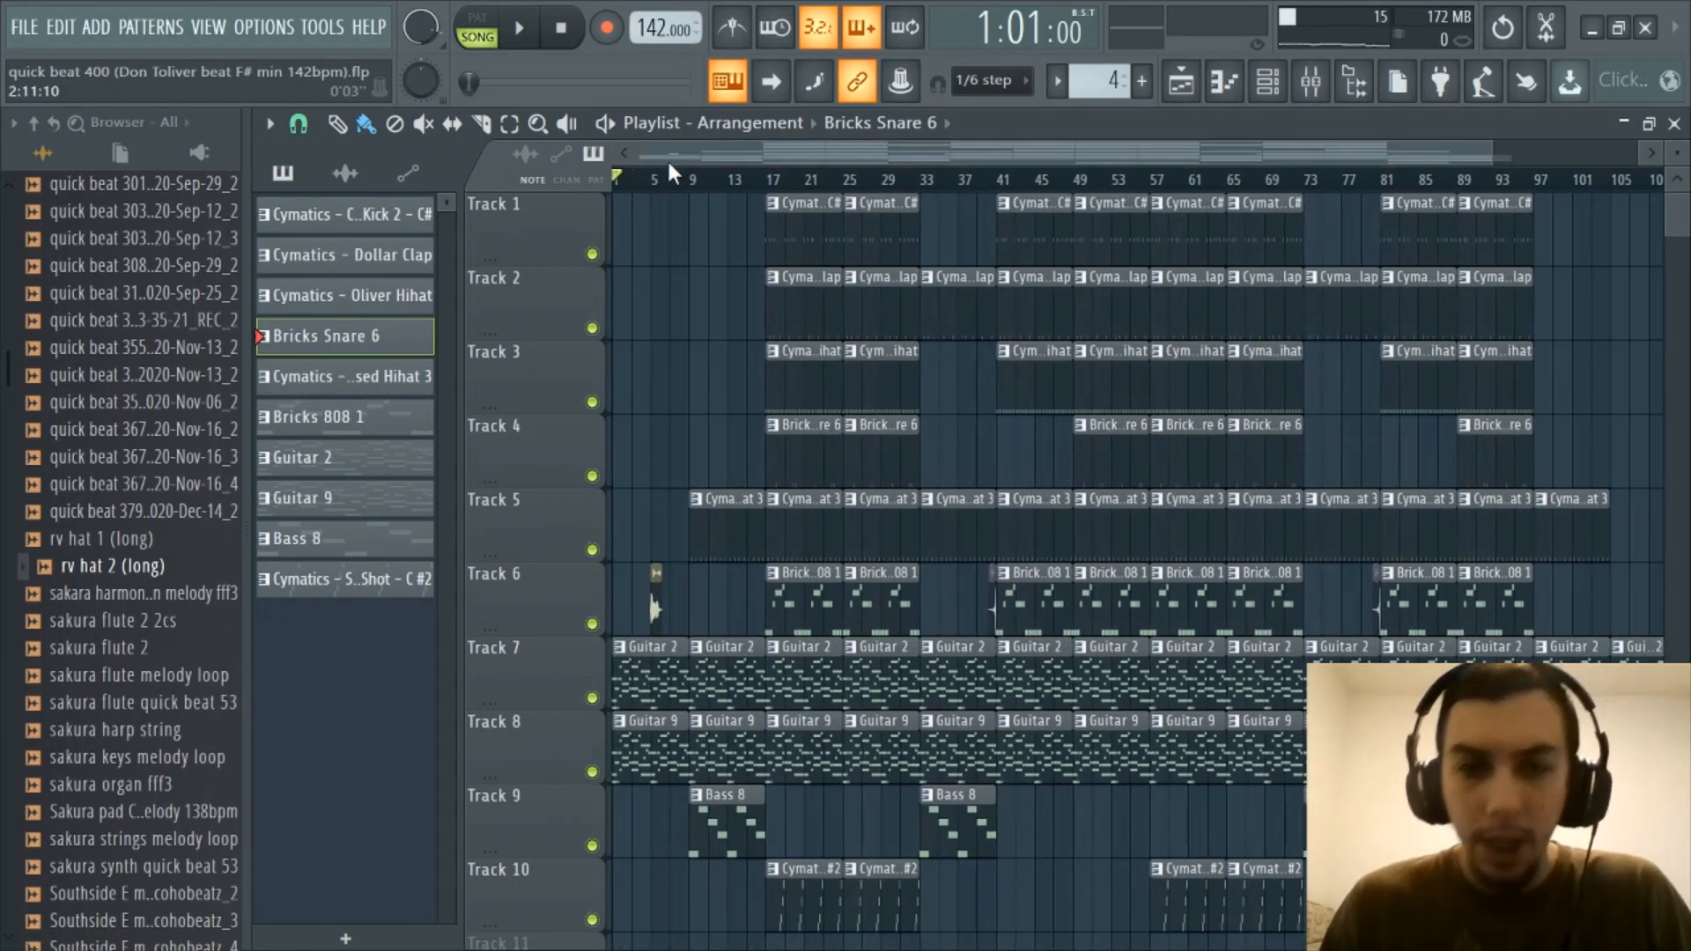
{"action": "left_click", "coordinate": [623, 153]}
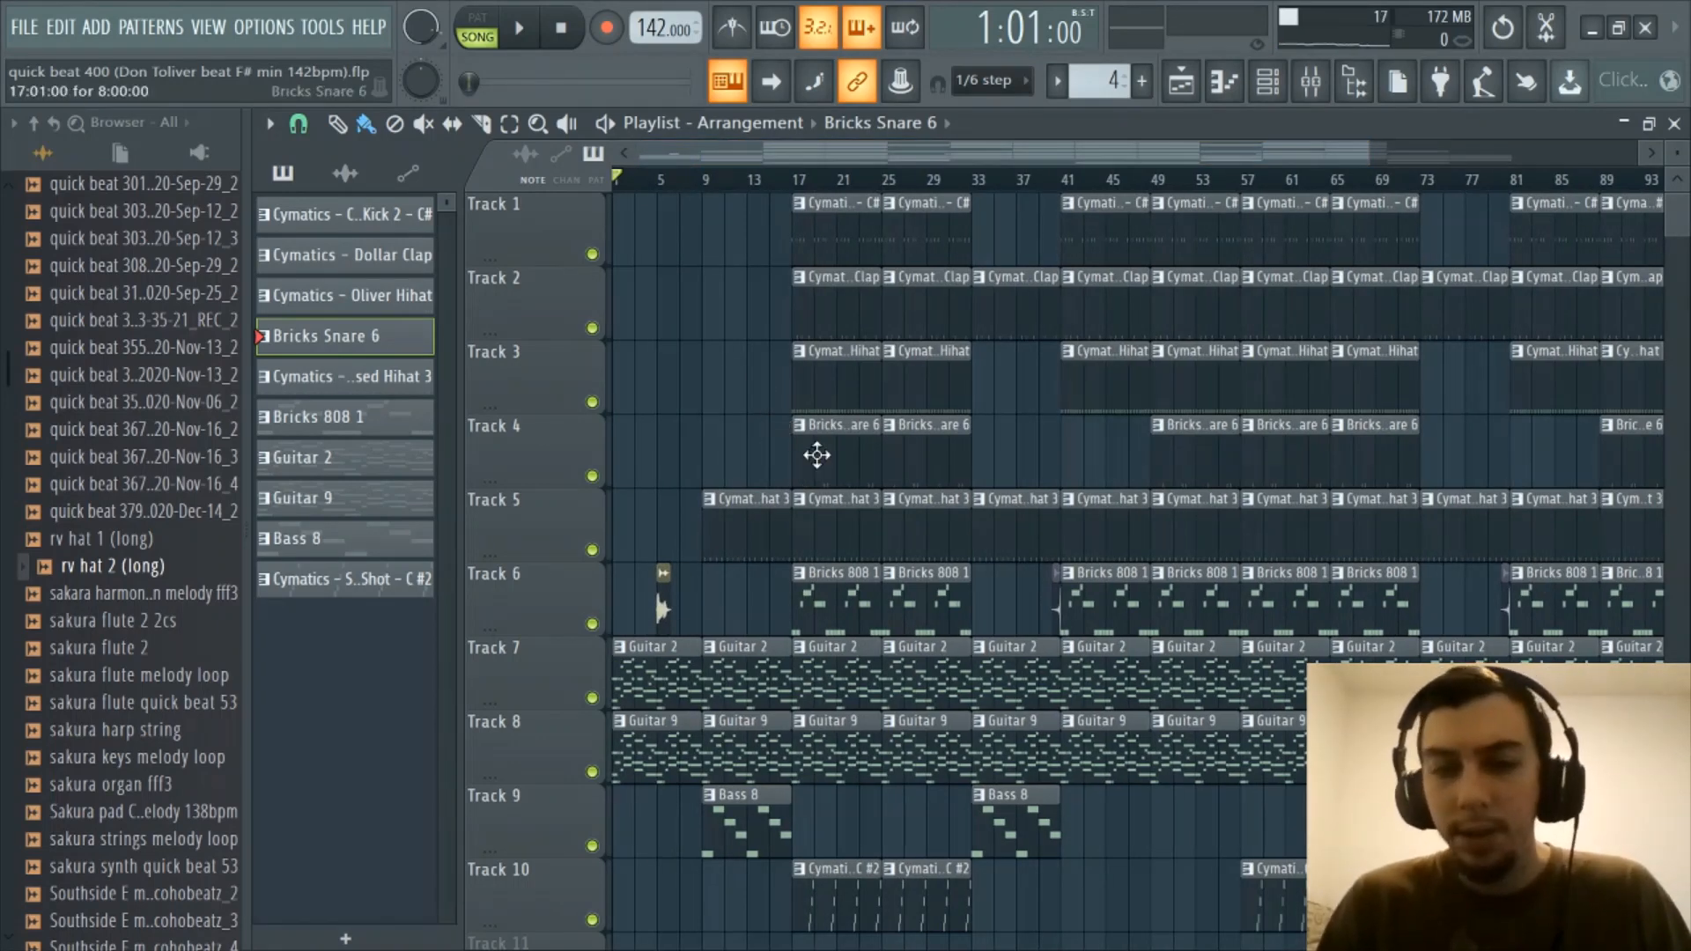
{"action": "scroll", "coordinate": [803, 177], "scroll_direction": "up", "scroll_amount": 3}
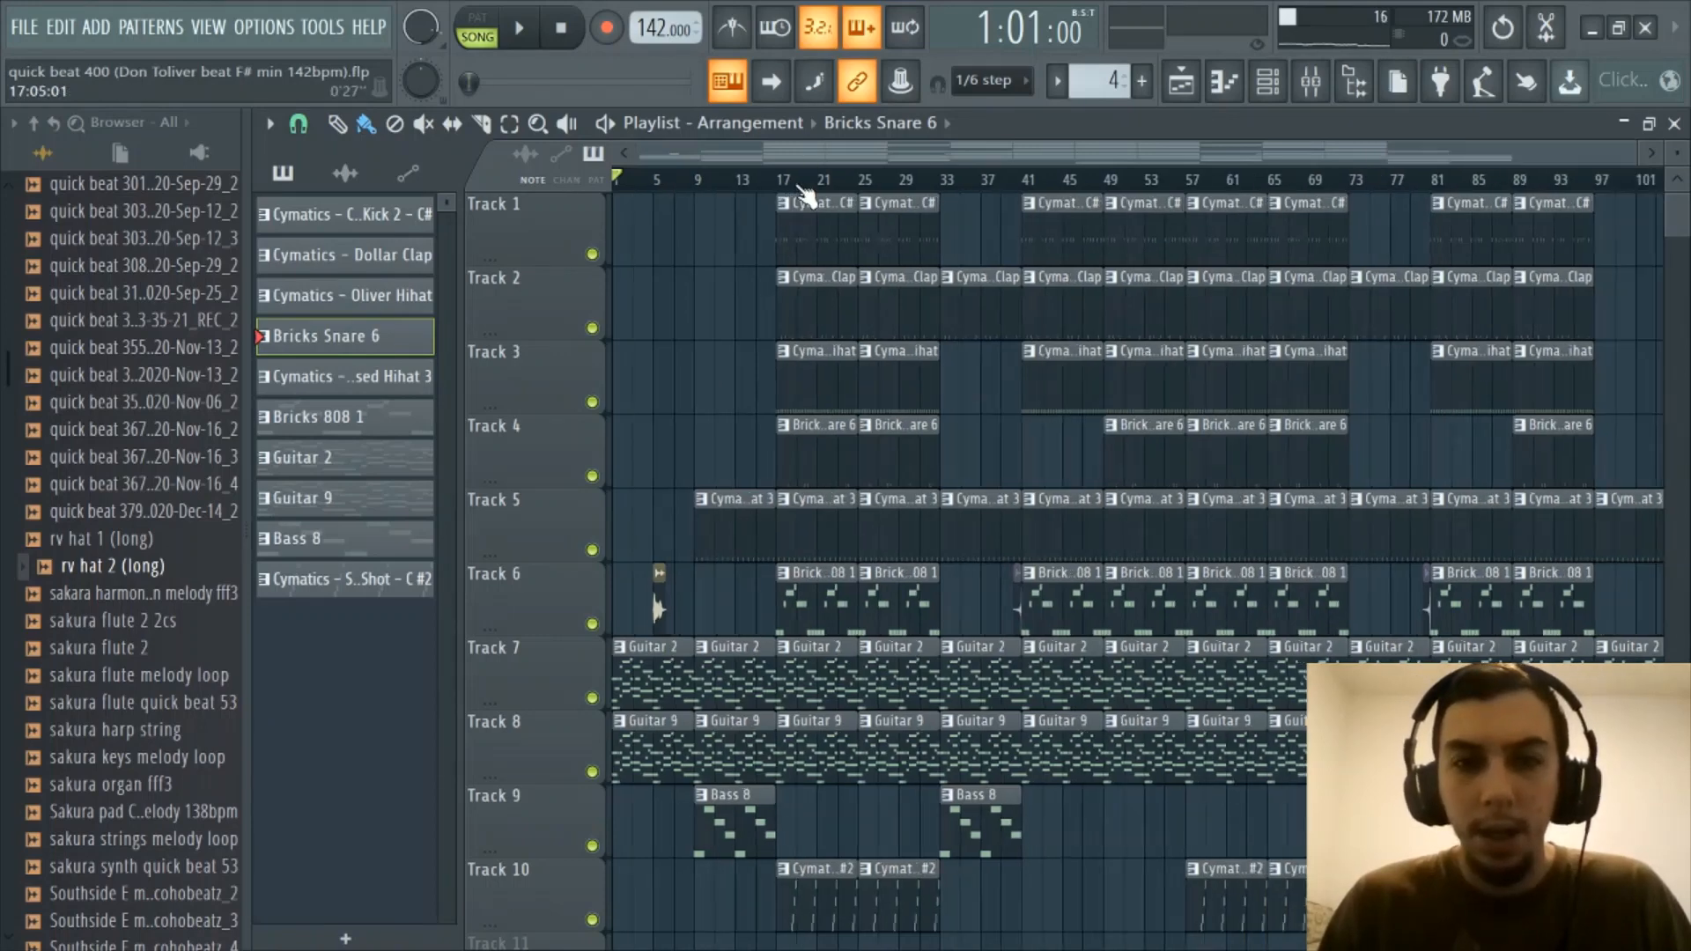
{"action": "left_click_drag", "start_coordinate": [731, 155], "coordinate": [662, 157]}
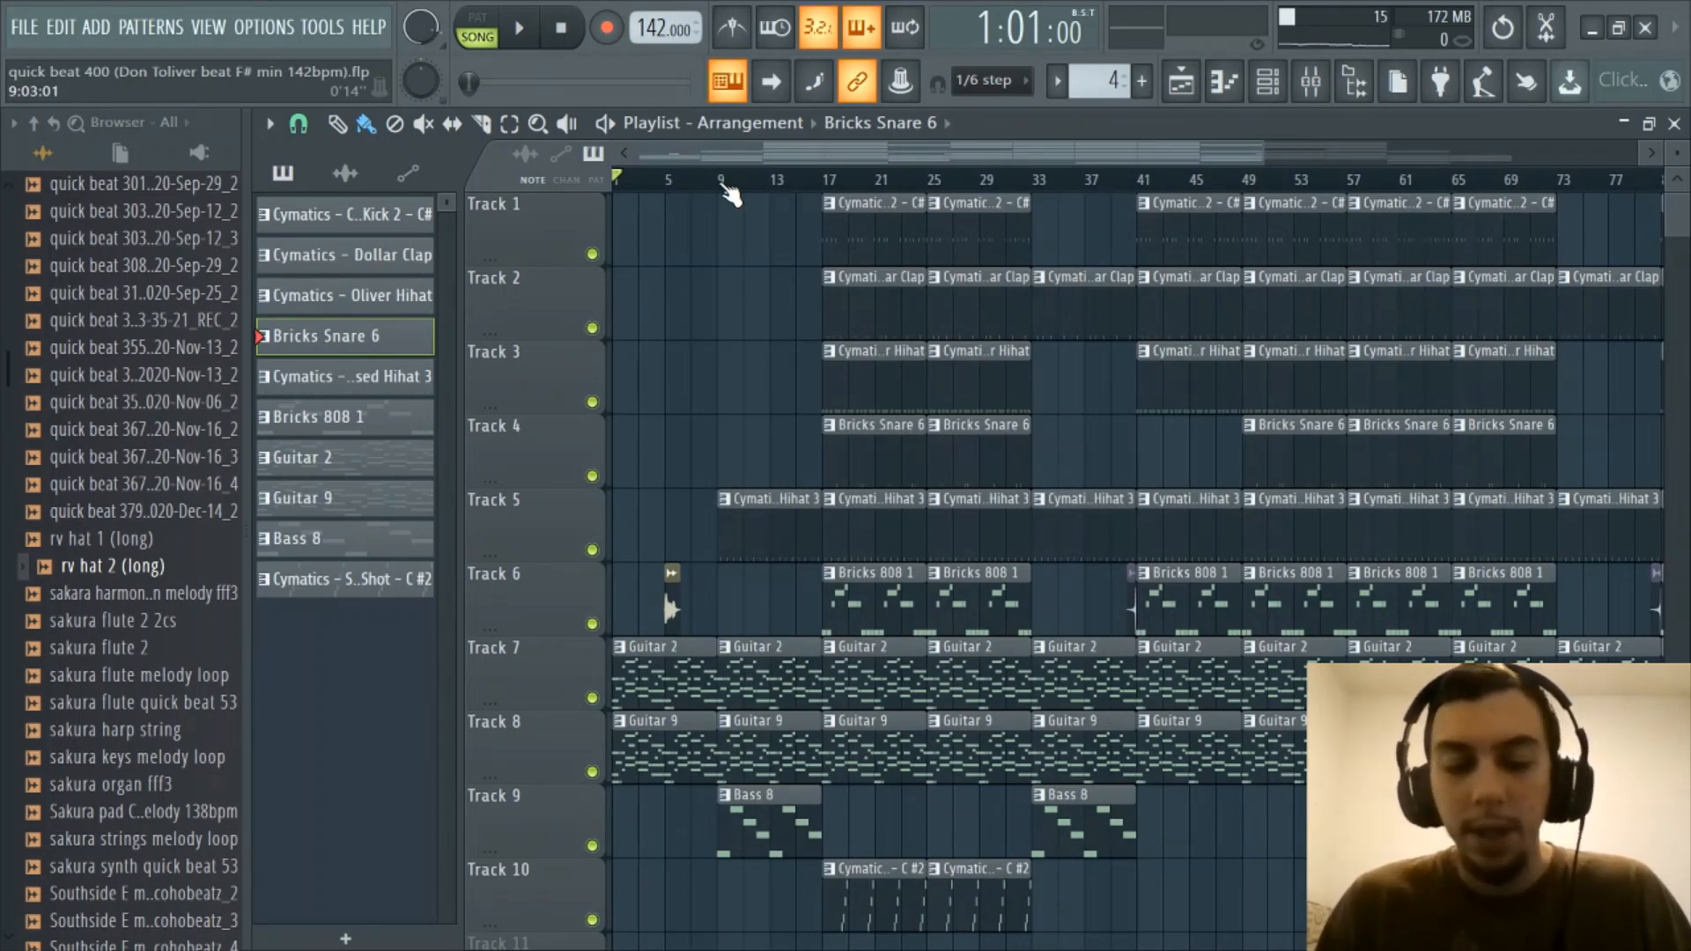
{"action": "scroll", "coordinate": [723, 184], "scroll_direction": "down", "scroll_amount": 4}
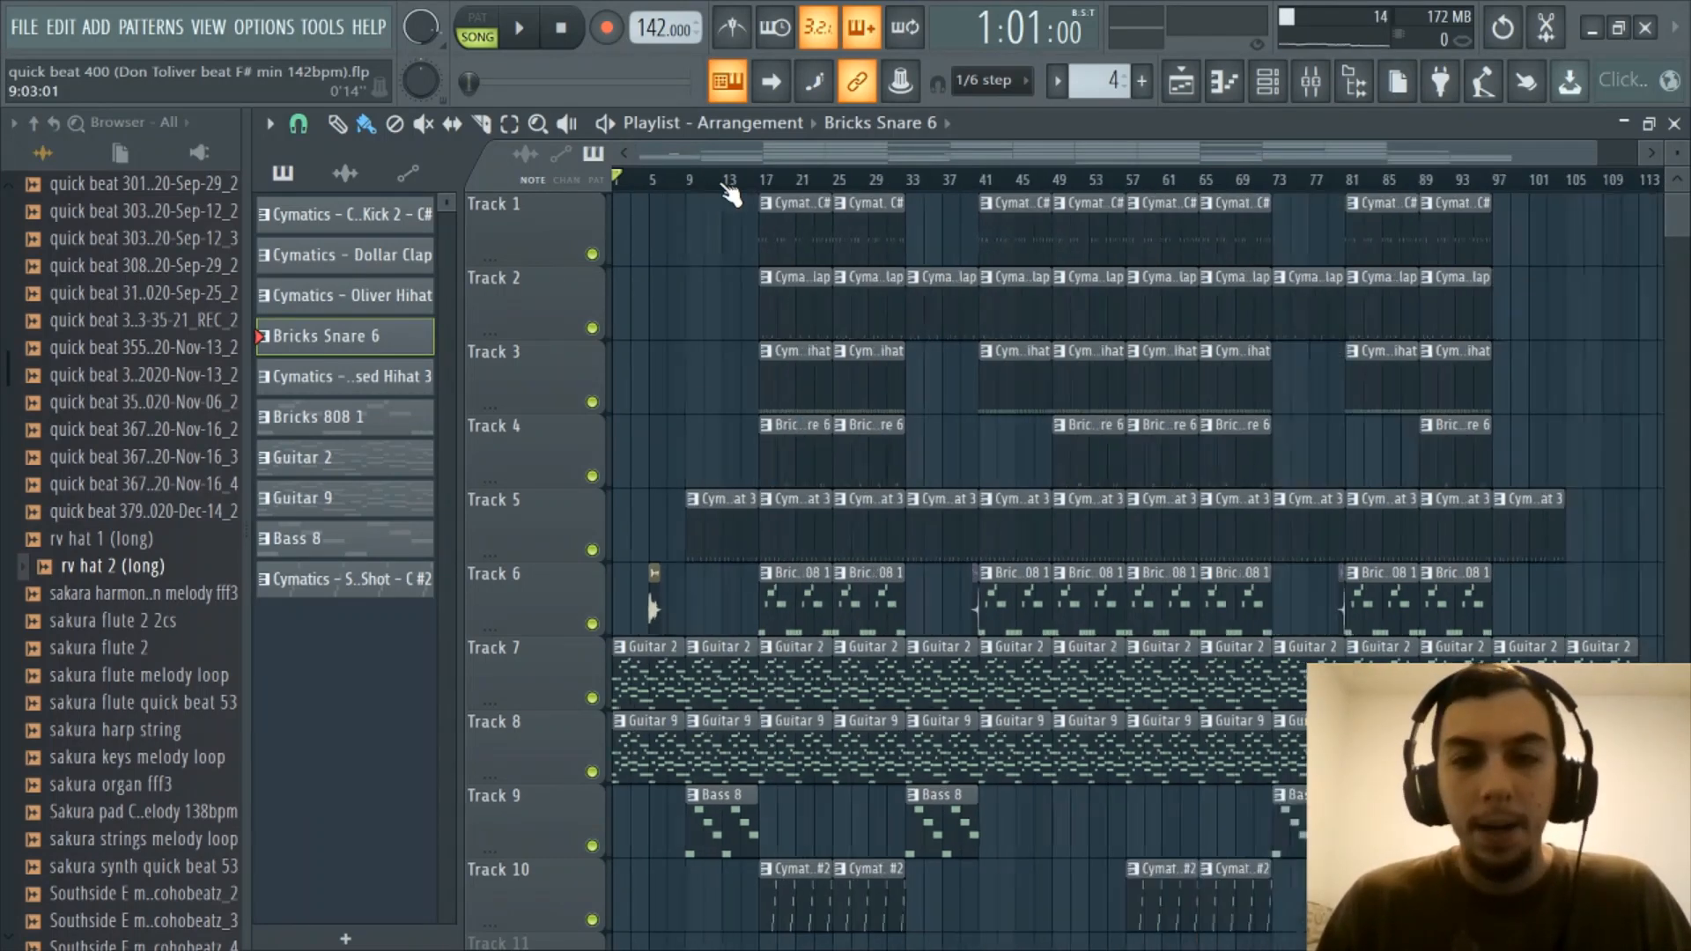
{"action": "scroll", "coordinate": [725, 183], "scroll_direction": "up", "scroll_amount": 3}
{"action": "left_click", "coordinate": [624, 178]}
{"action": "left_click_drag", "start_coordinate": [665, 159], "coordinate": [610, 182]}
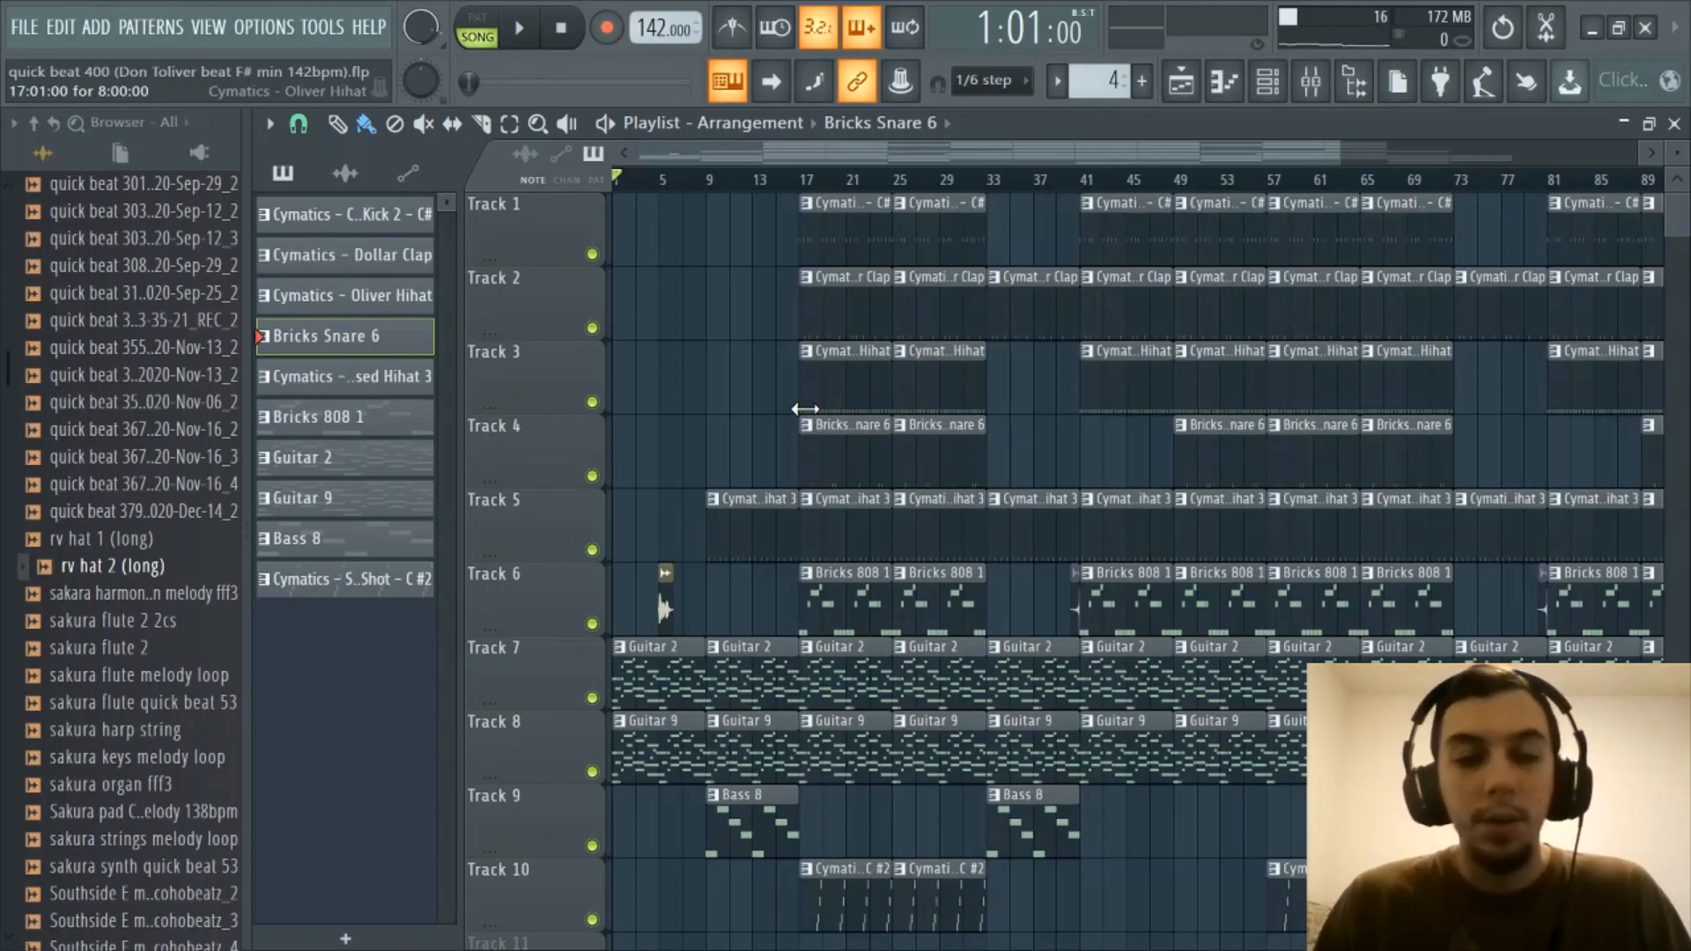
{"action": "scroll", "coordinate": [613, 180], "scroll_direction": "up", "scroll_amount": 3}
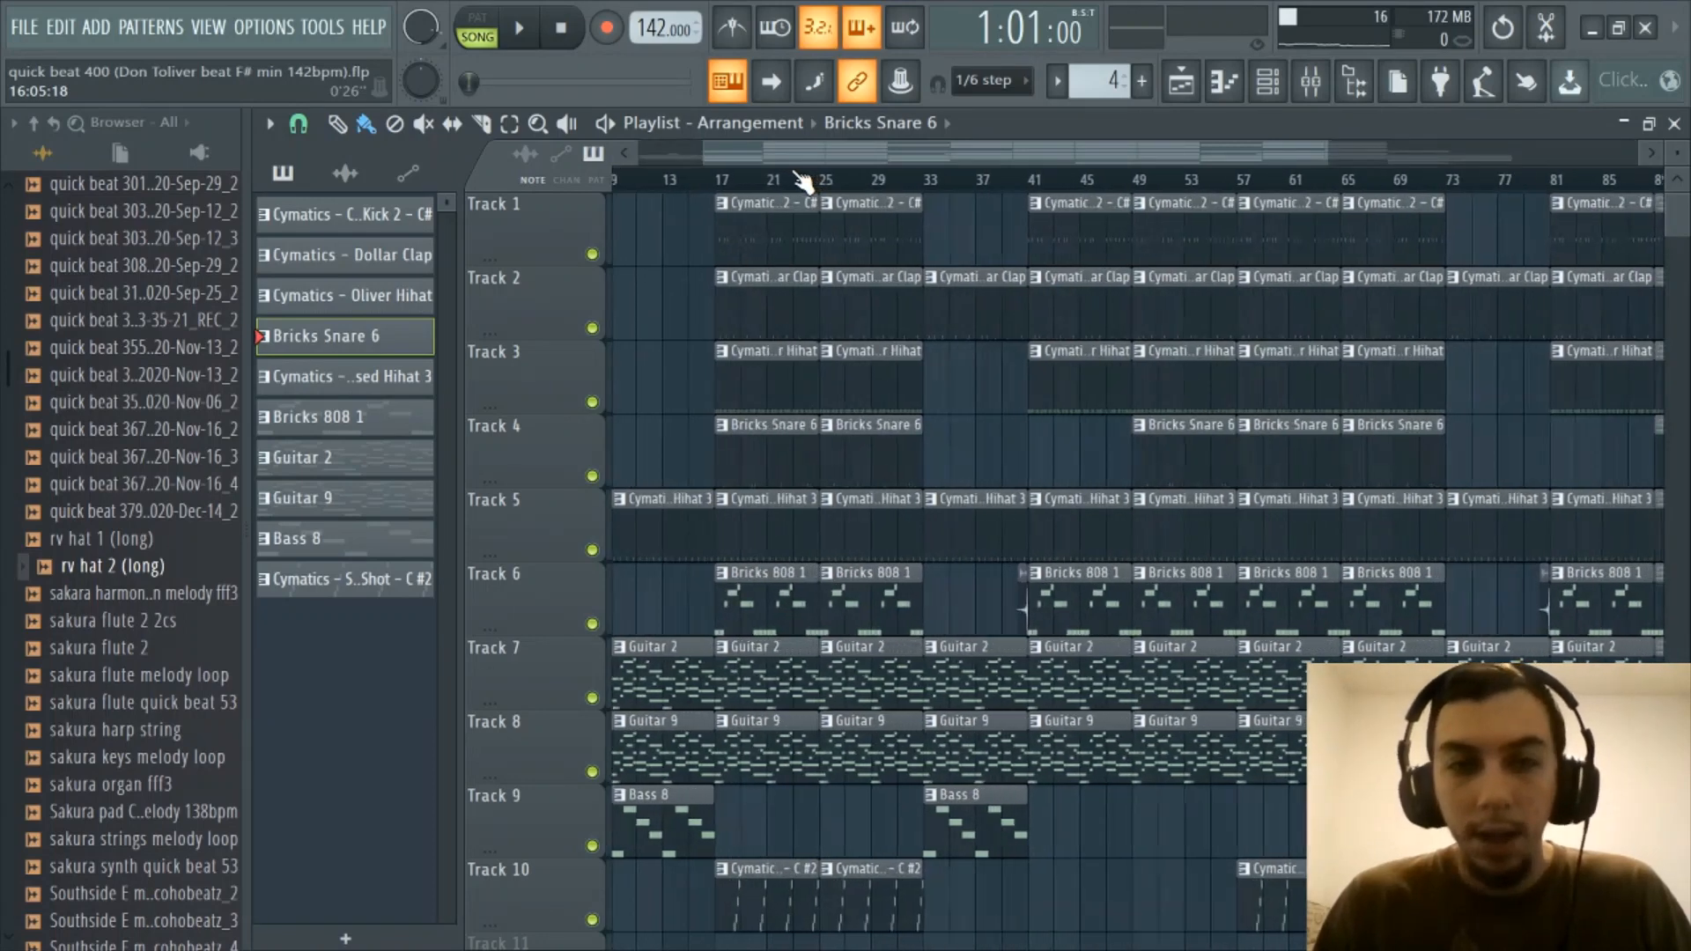
{"action": "scroll", "coordinate": [674, 187], "scroll_direction": "down", "scroll_amount": 4}
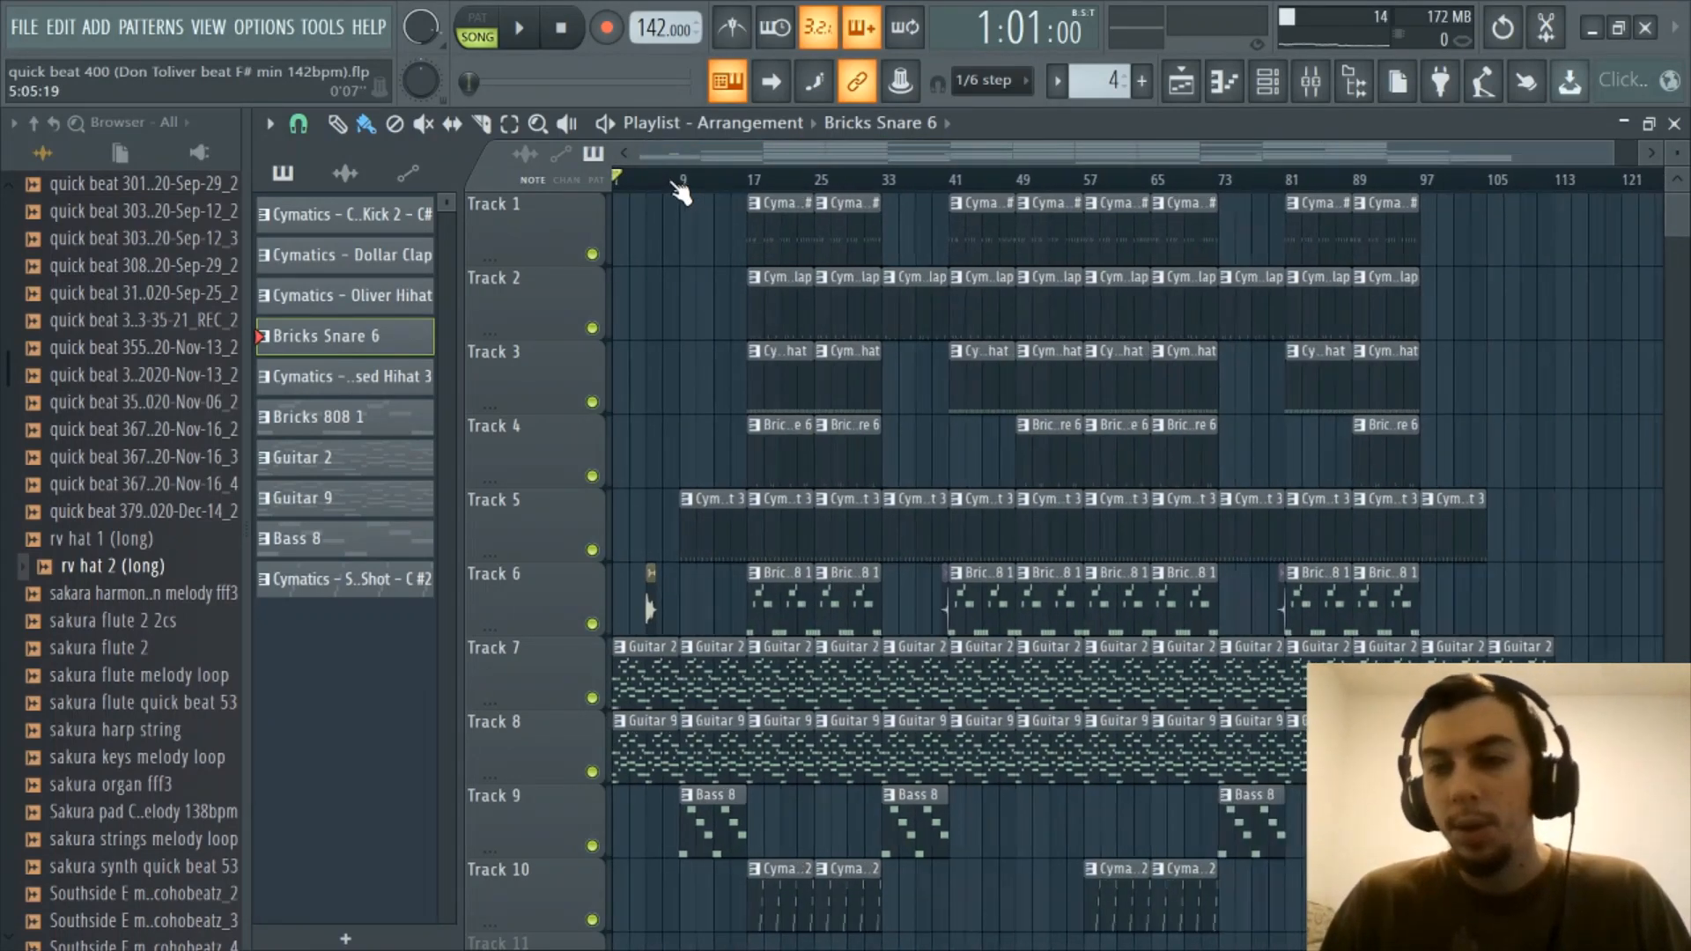
{"action": "scroll", "coordinate": [674, 183], "scroll_direction": "up", "scroll_amount": 2}
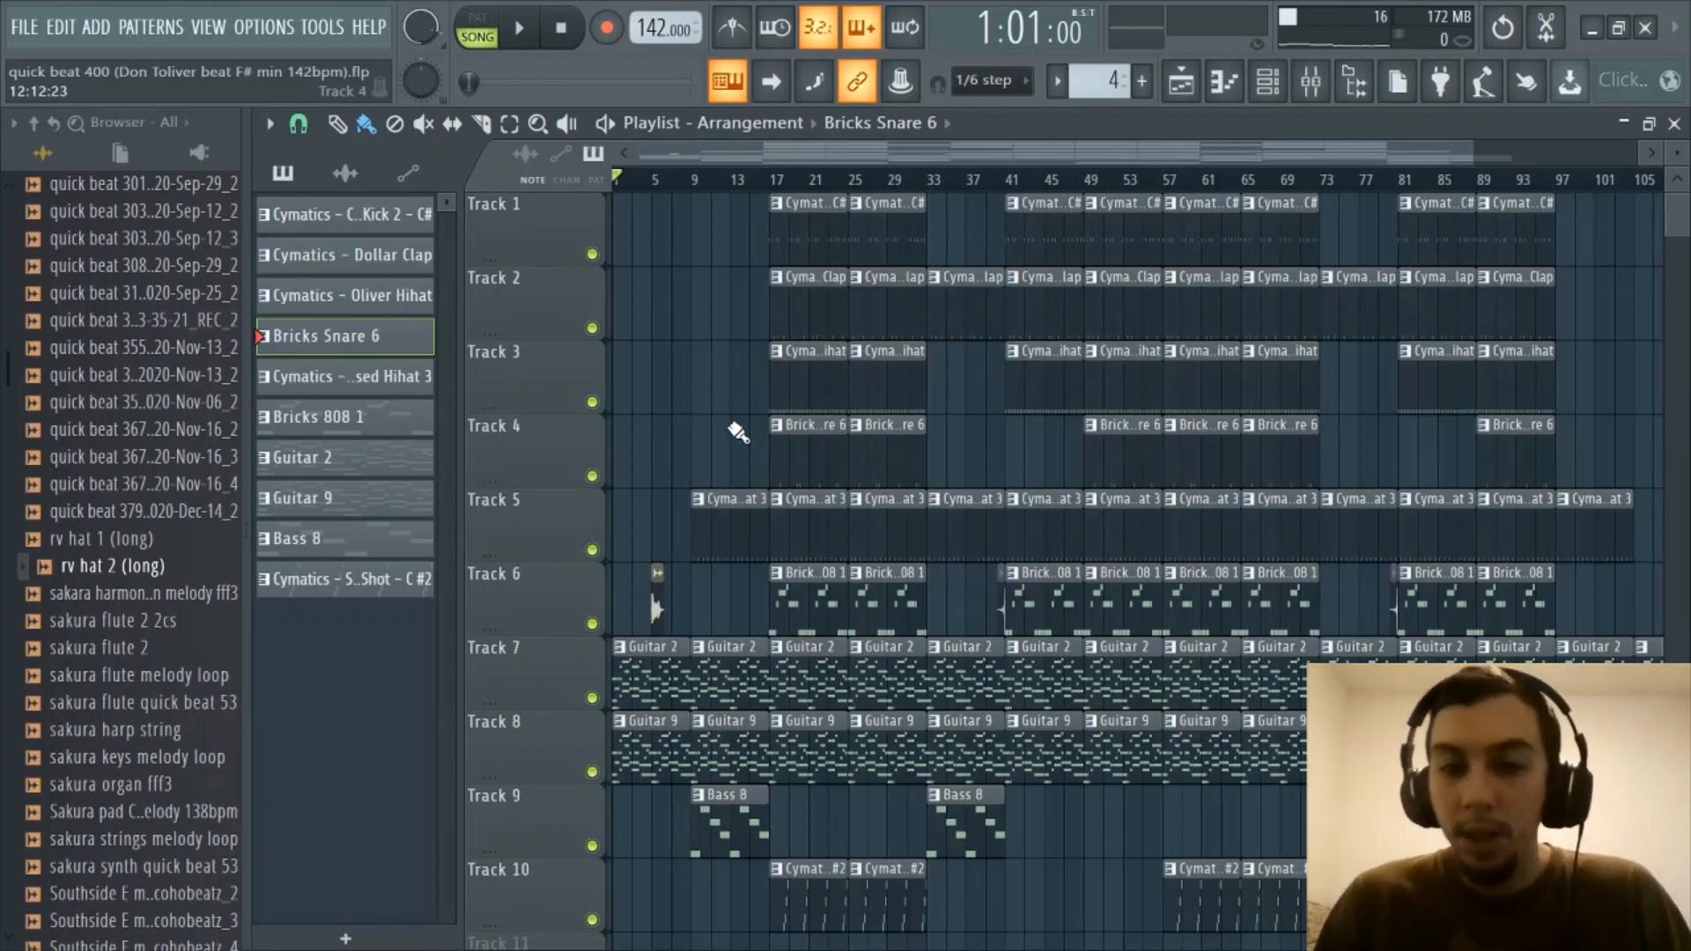
{"action": "scroll", "coordinate": [764, 181], "scroll_direction": "down", "scroll_amount": 2}
{"action": "scroll", "coordinate": [757, 180], "scroll_direction": "up", "scroll_amount": 4}
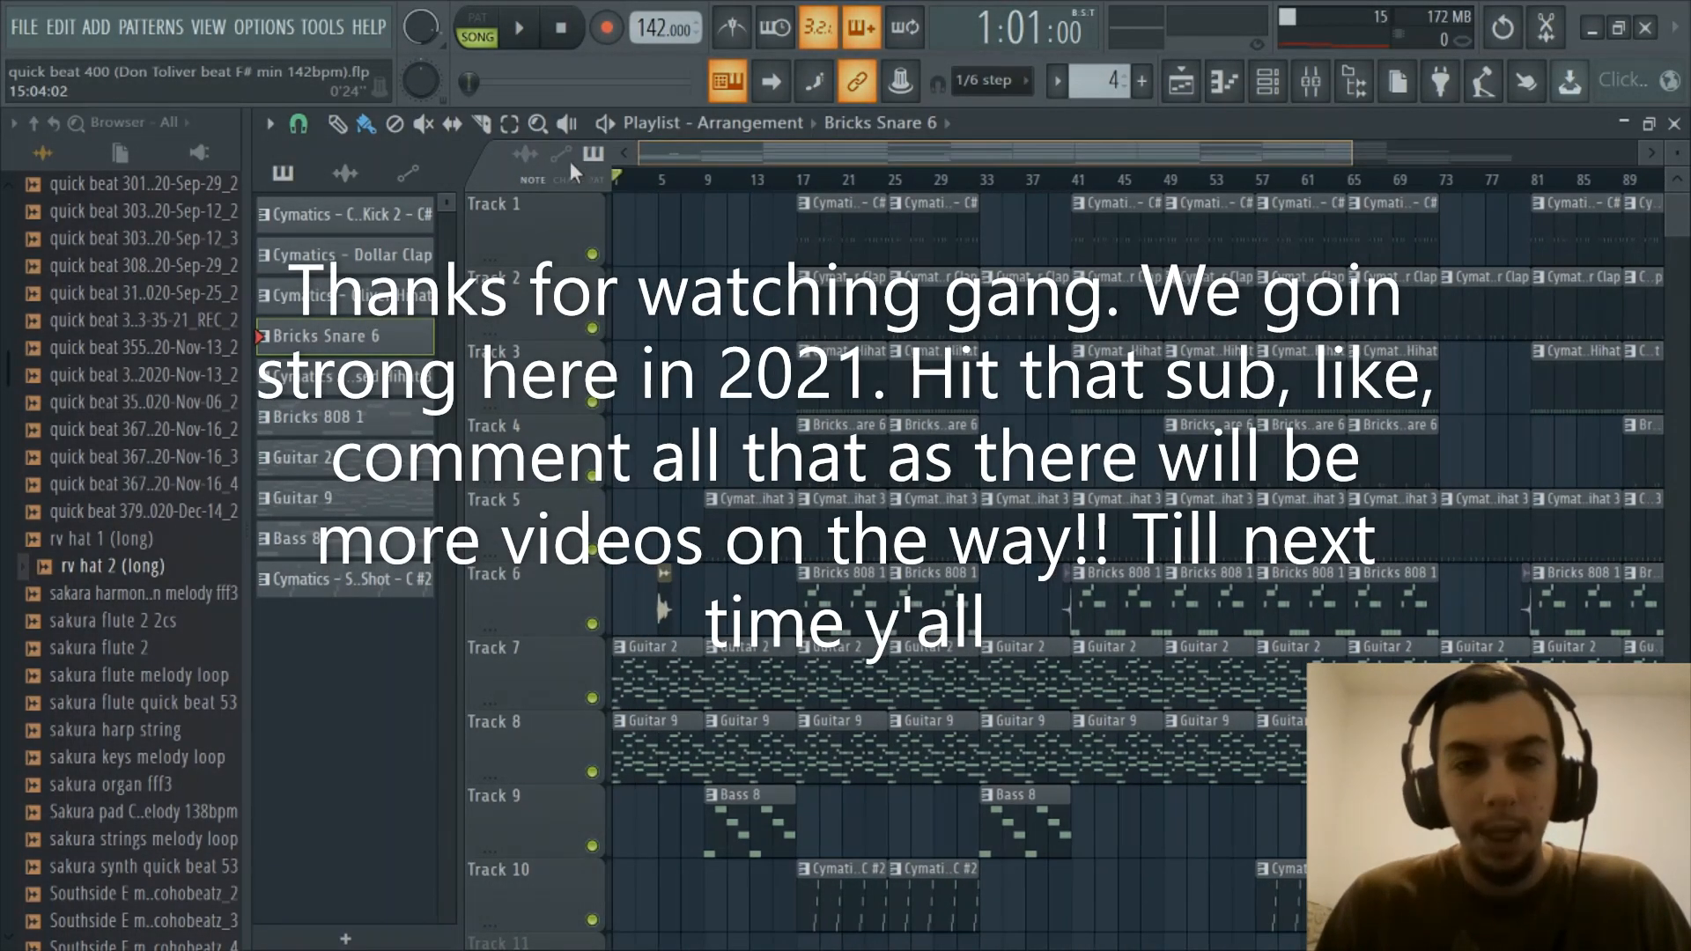